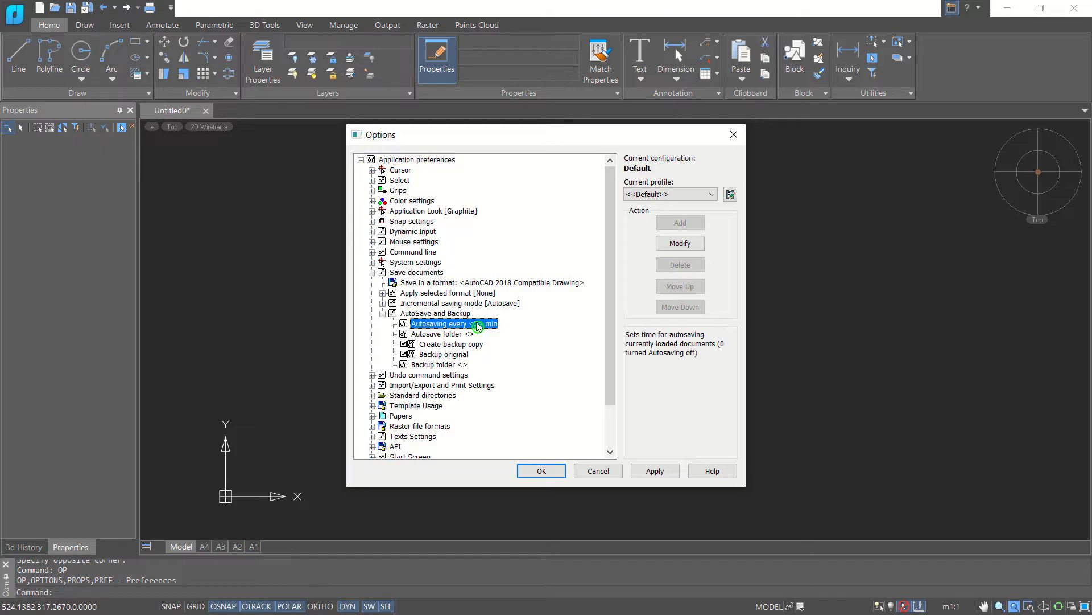
Set the autosaving interval to 10 minutes and apply the application options
click(476, 323)
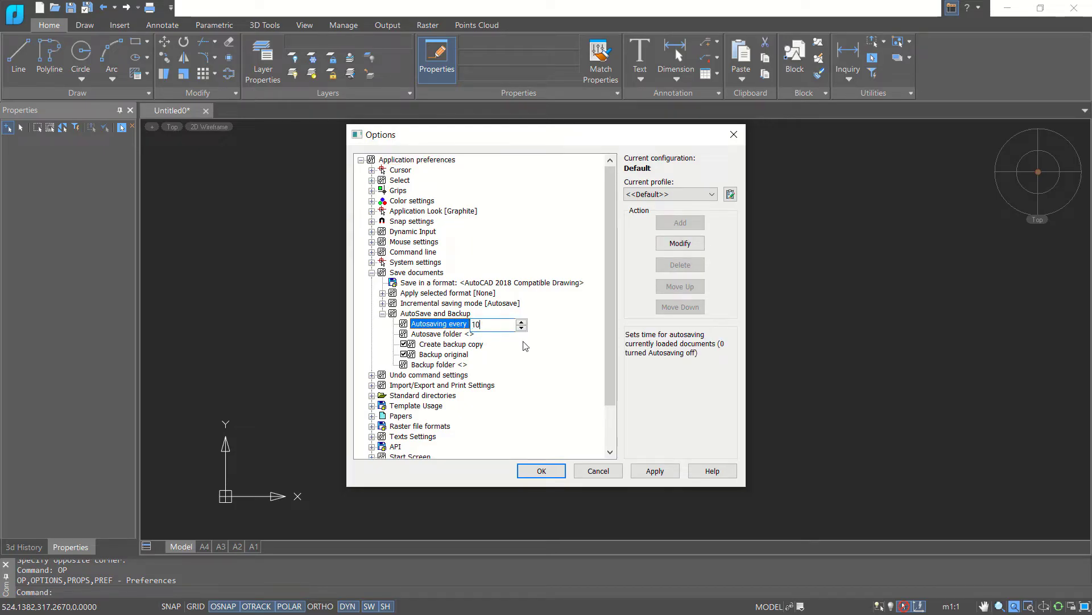
click(544, 332)
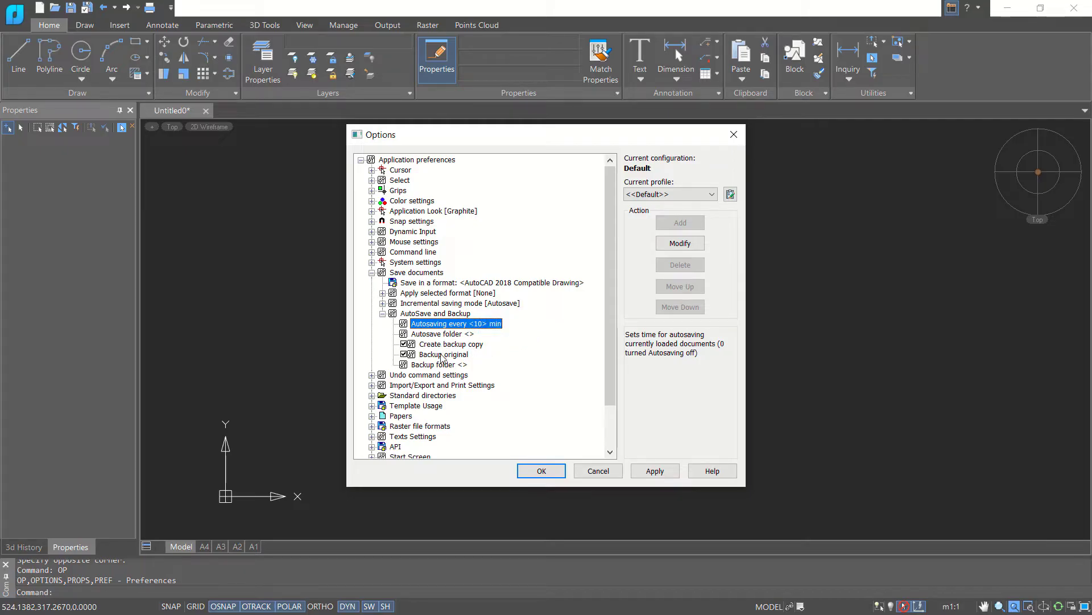
click(645, 470)
click(538, 471)
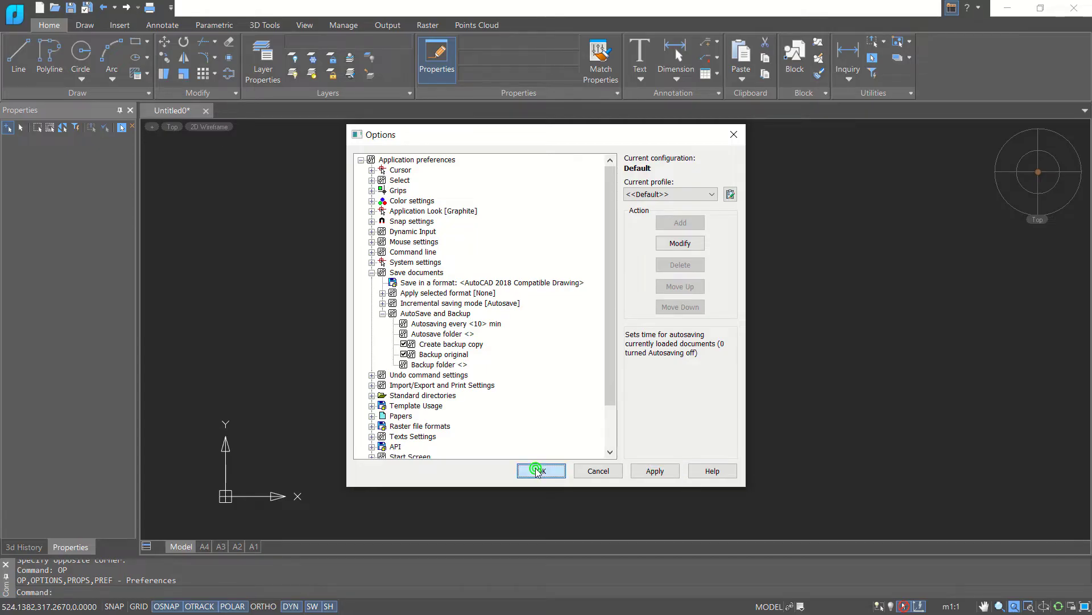
Check the drawing units and keep the insertion scale at Millimeters
text(un)
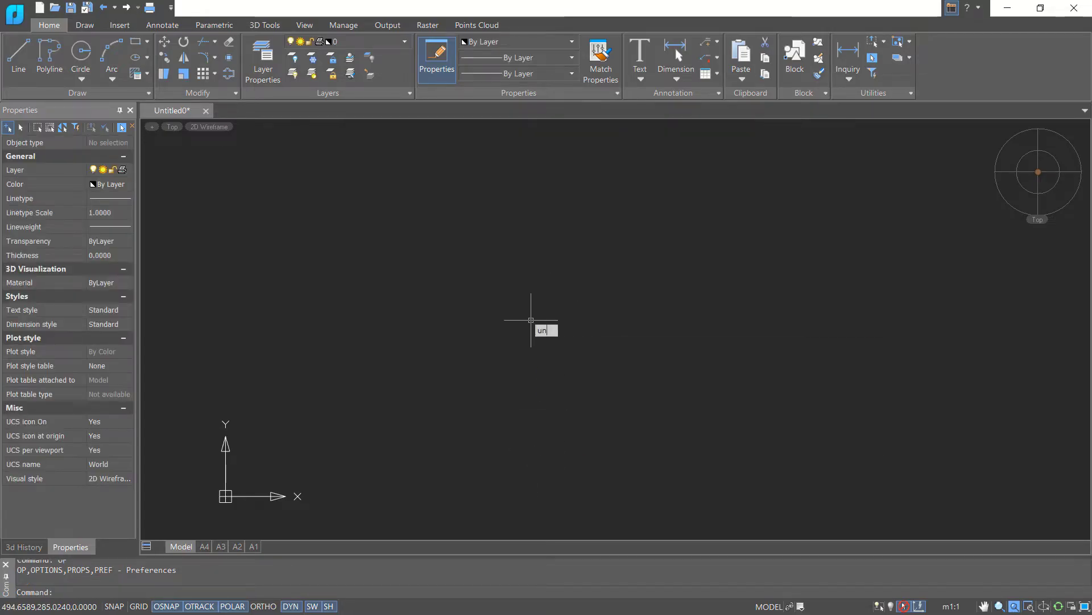
text(its)
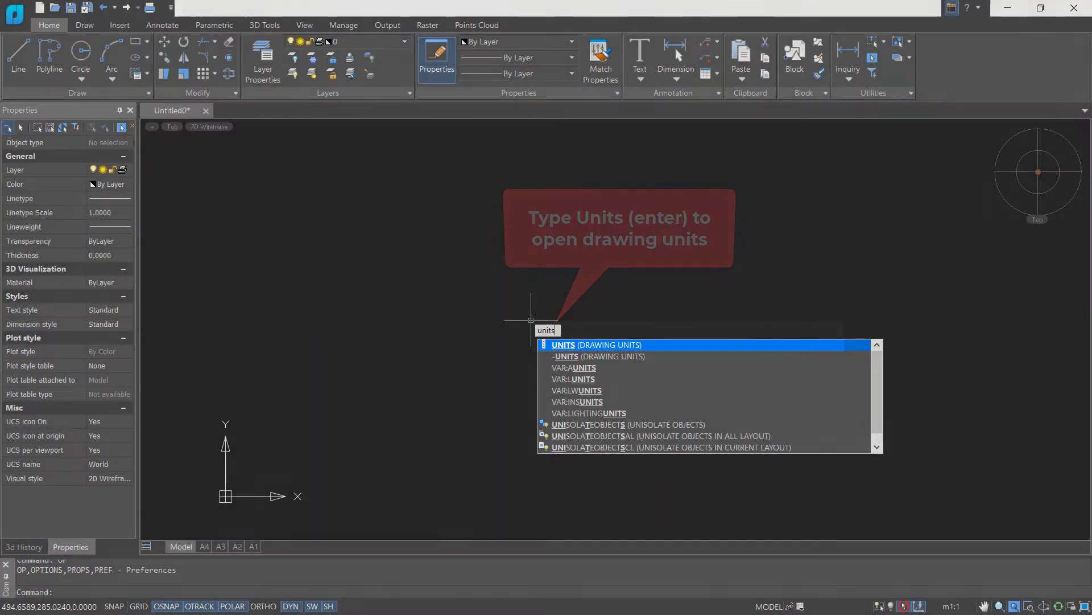
key(Return)
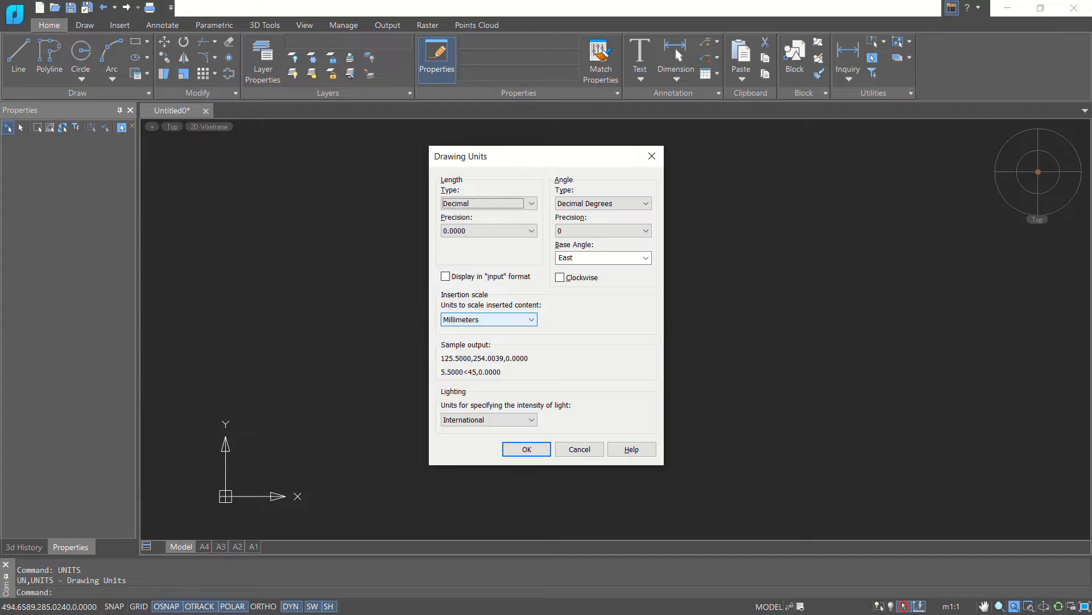
click(496, 319)
click(496, 320)
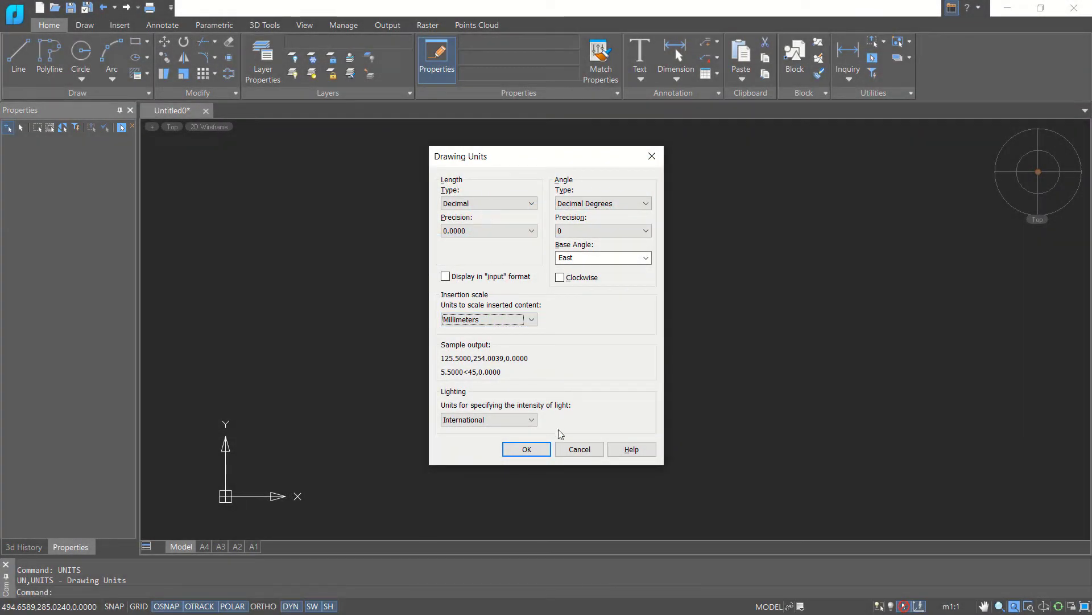
click(525, 449)
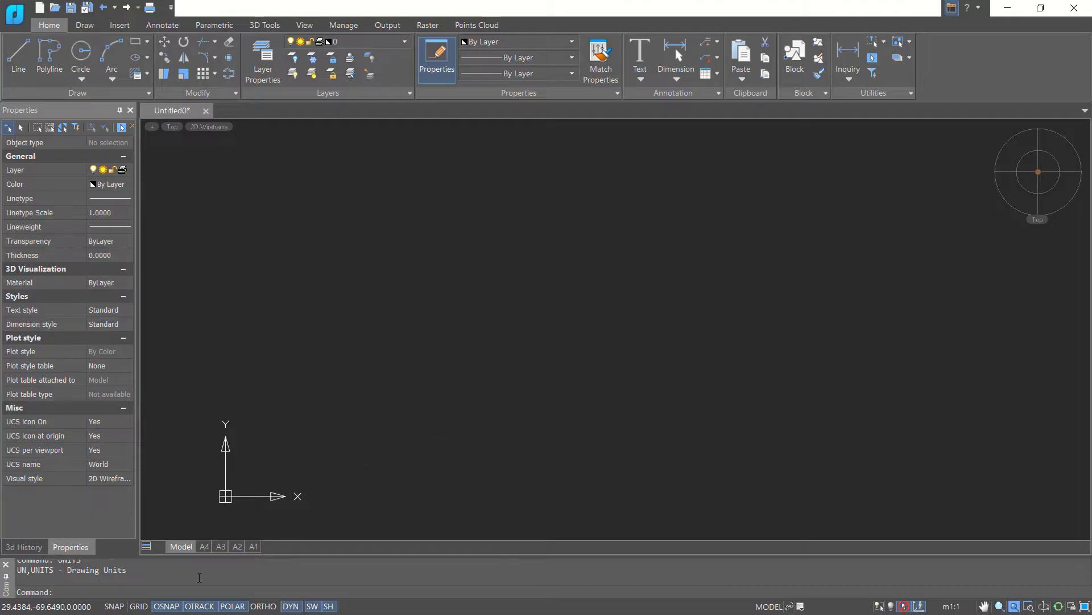
Enable all object snap modes in the drafting settings
right_click(166, 607)
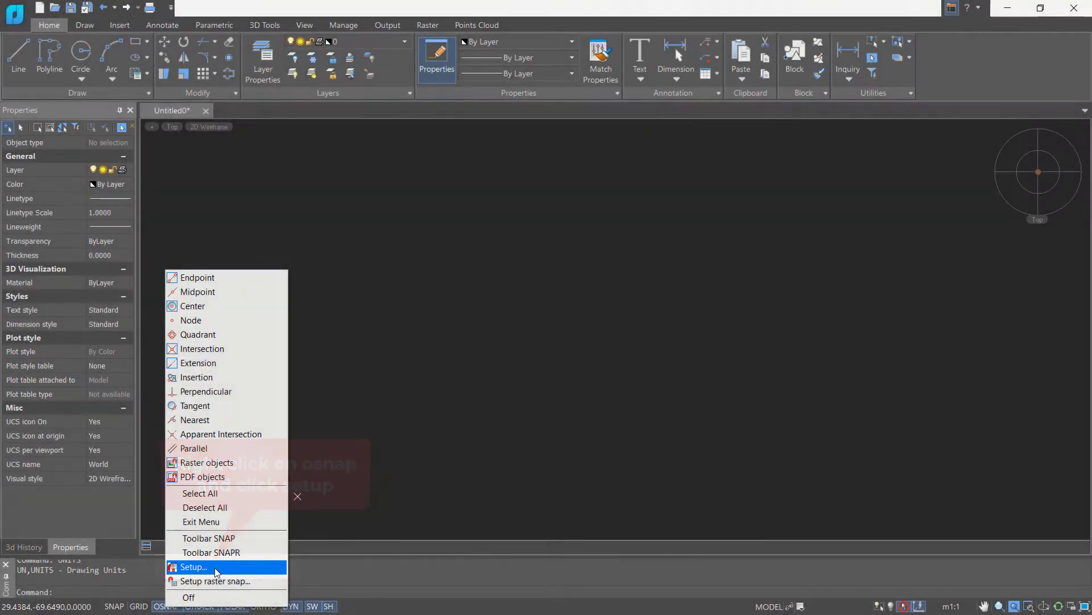
click(214, 567)
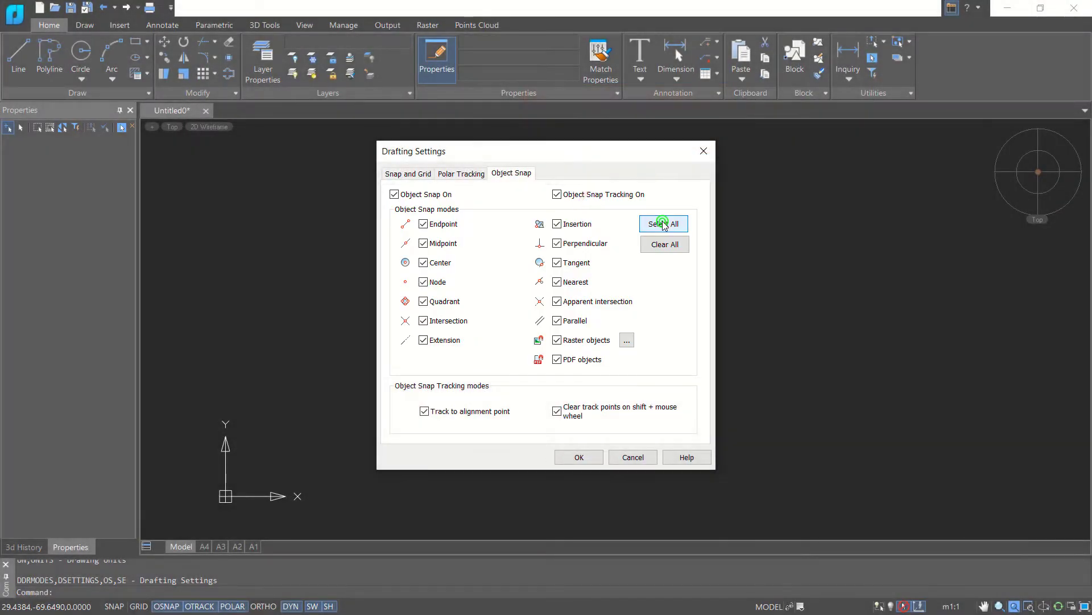
click(663, 224)
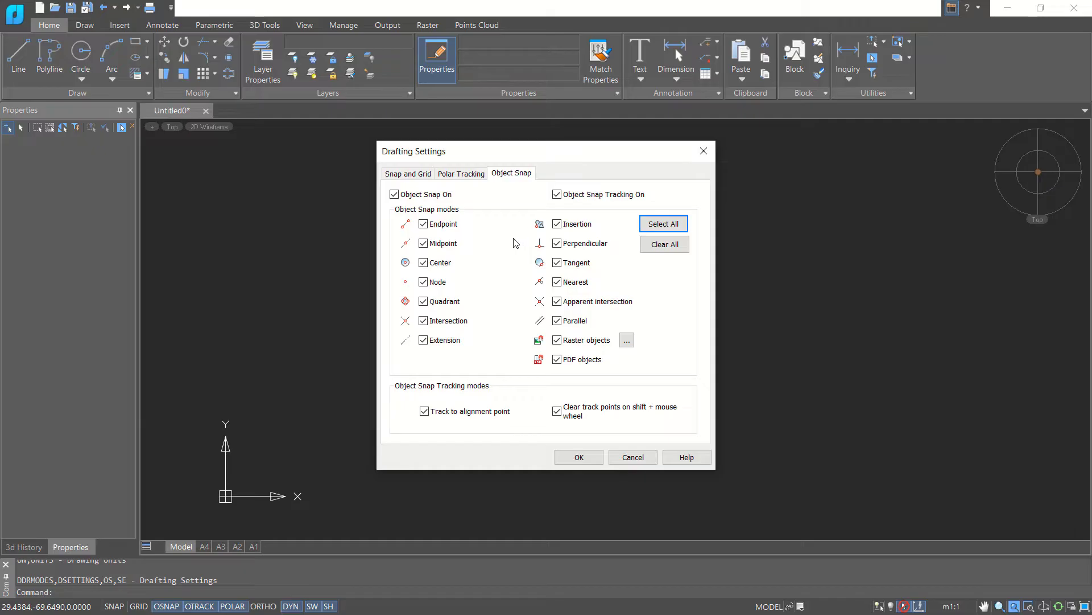
click(579, 457)
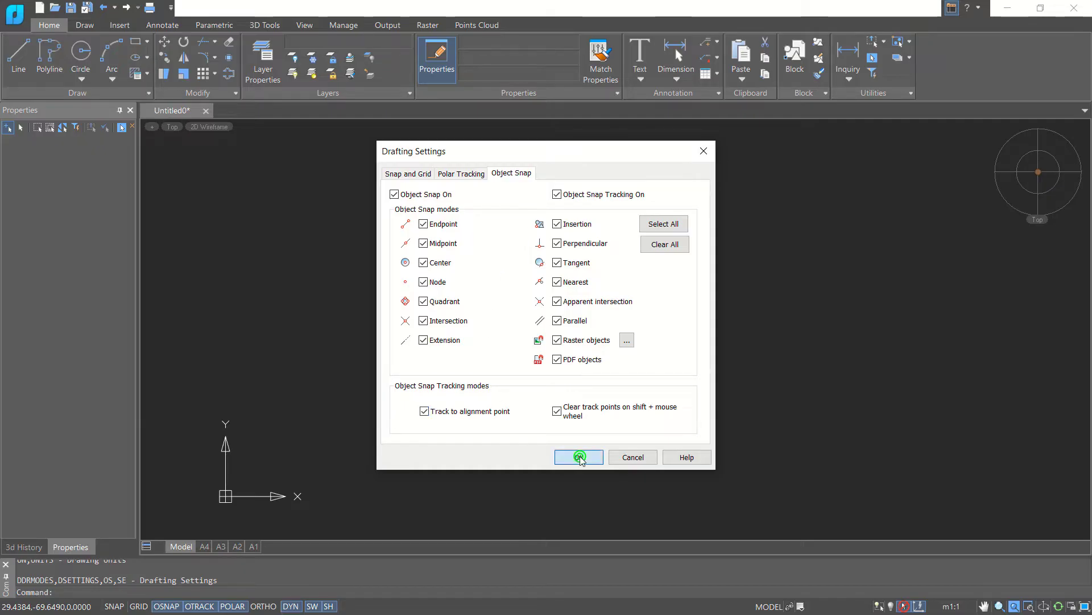
Start the floor plan outline with a vertical line running 5000 mm upward from a free point
mouse_move(578, 318)
middle_down()
mouse_move(525, 324)
mouse_move(622, 307)
mouse_move(538, 322)
middle_up()
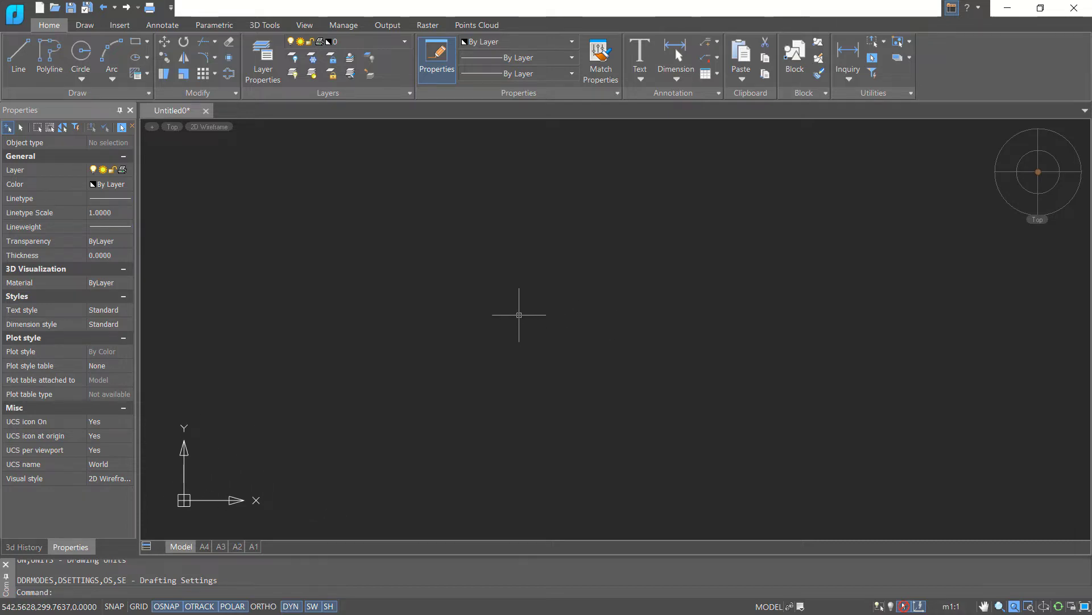
text(l)
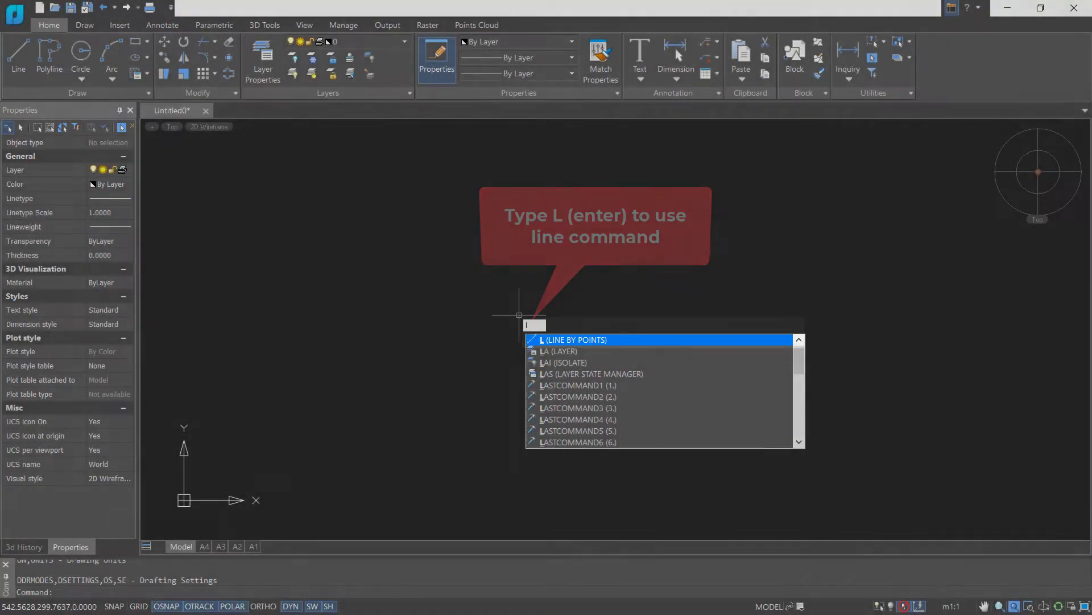
key(Return)
click(419, 447)
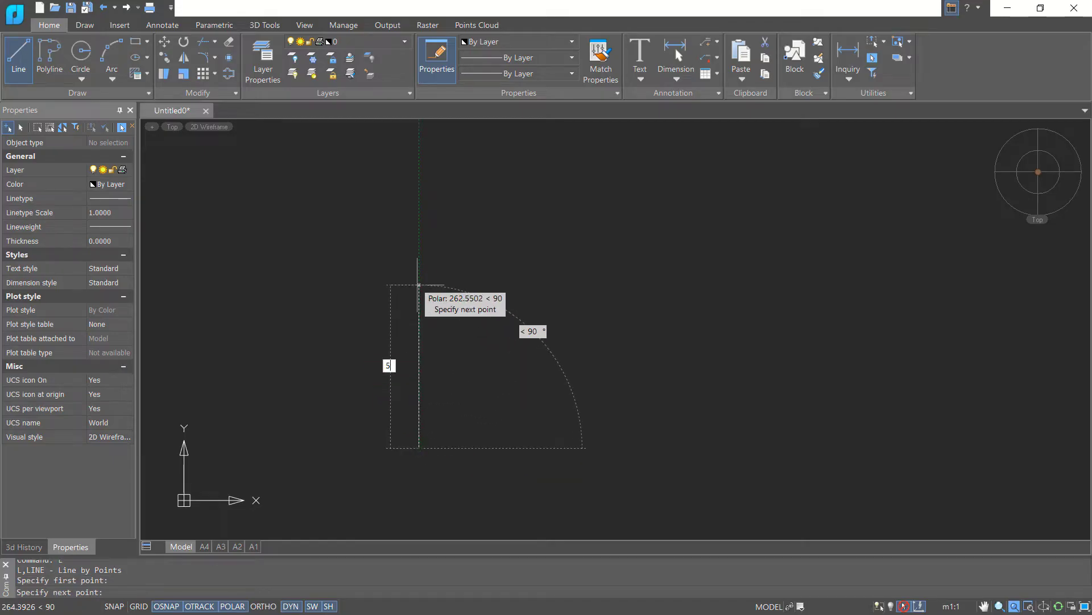
scroll(419, 285, up, 3)
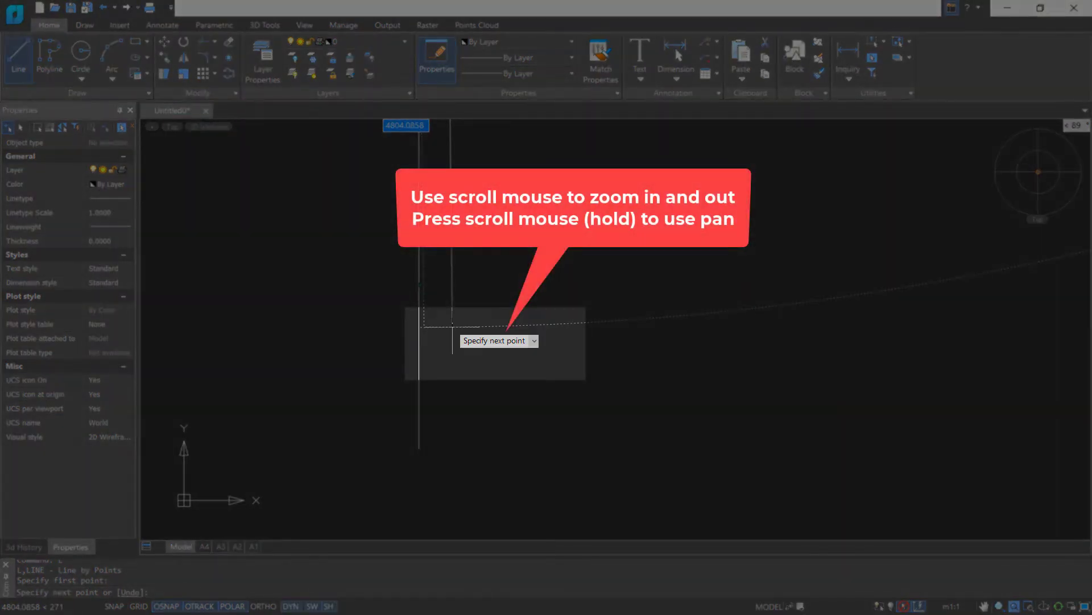
scroll(478, 329, down, 5)
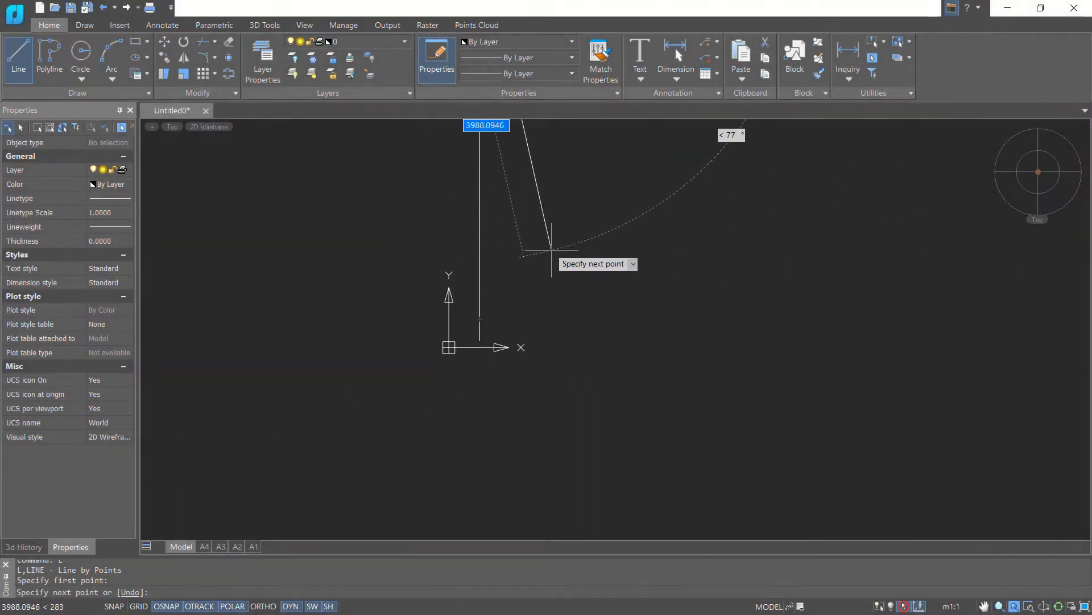
middle_drag(553, 248, 517, 426)
scroll(534, 356, down, 4)
mouse_move(538, 342)
middle_down()
mouse_move(485, 375)
mouse_move(514, 302)
middle_up()
scroll(494, 345, up, 2)
scroll(494, 345, up, 2)
scroll(515, 303, down, 2)
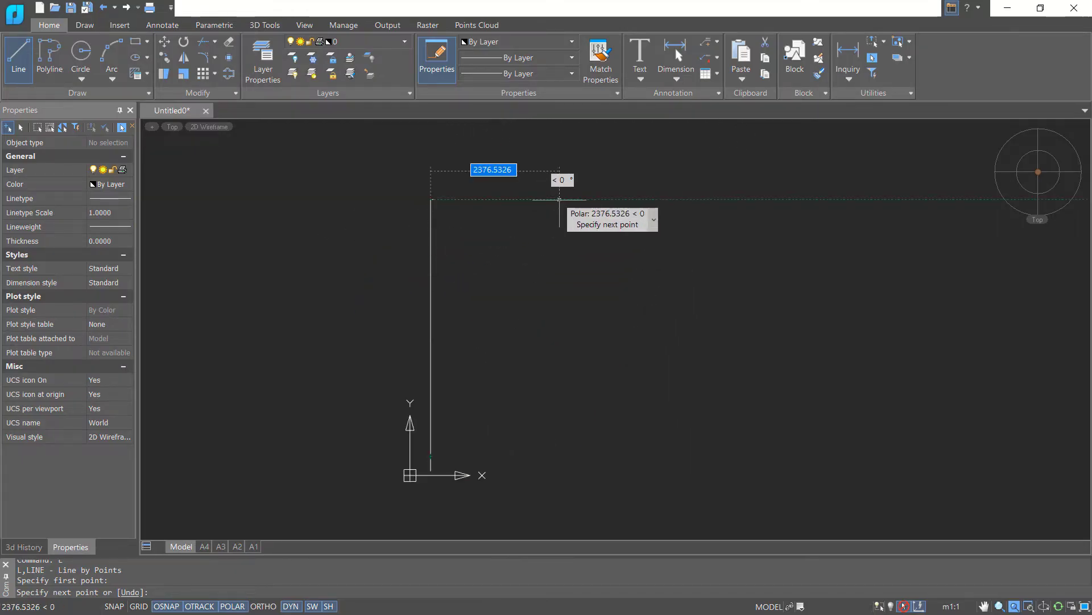
Continue the outline with lines 5000 mm to the right, 2000 mm down and 2000 mm to the right
text(50)
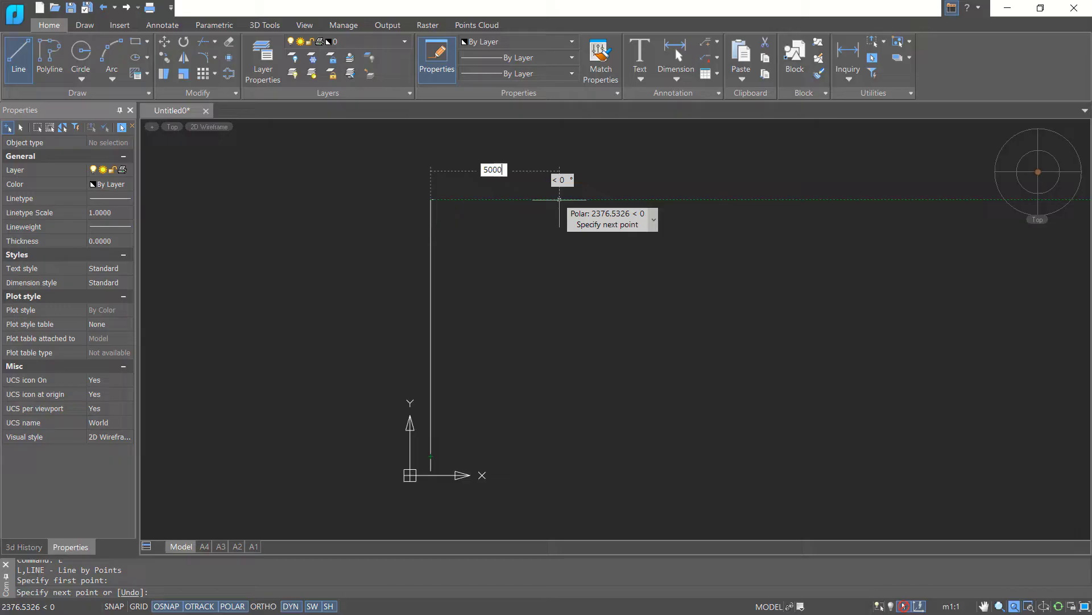
text(00)
key(Return)
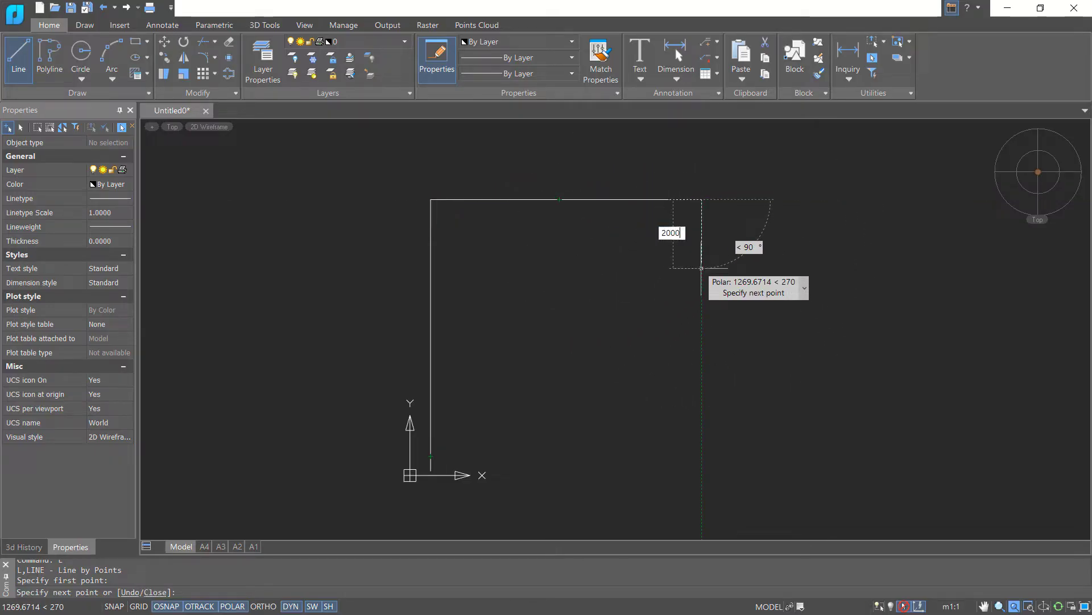
click(702, 267)
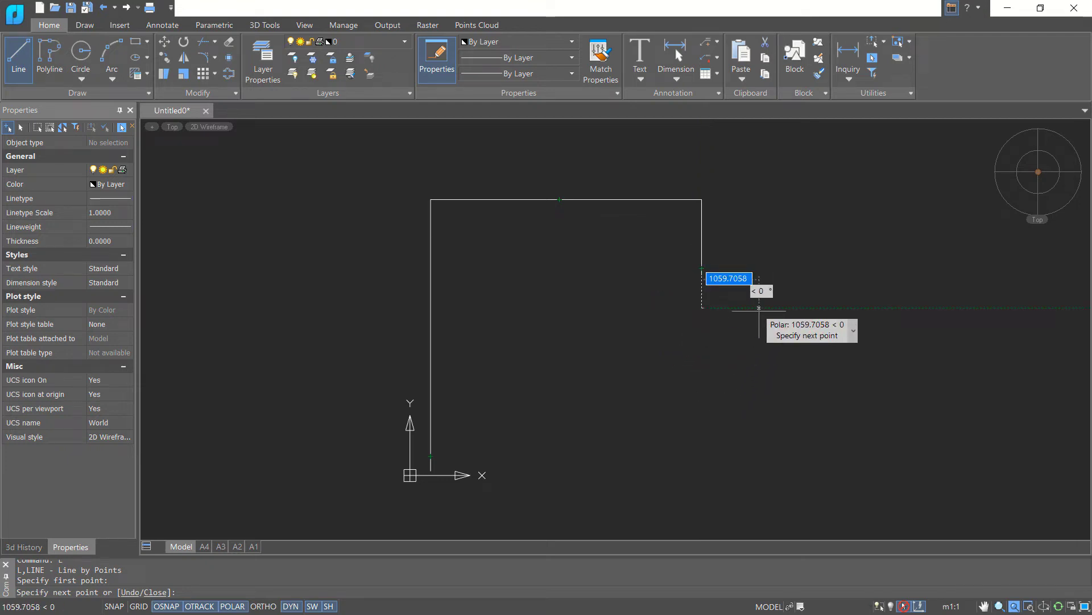
text(2000)
key(Return)
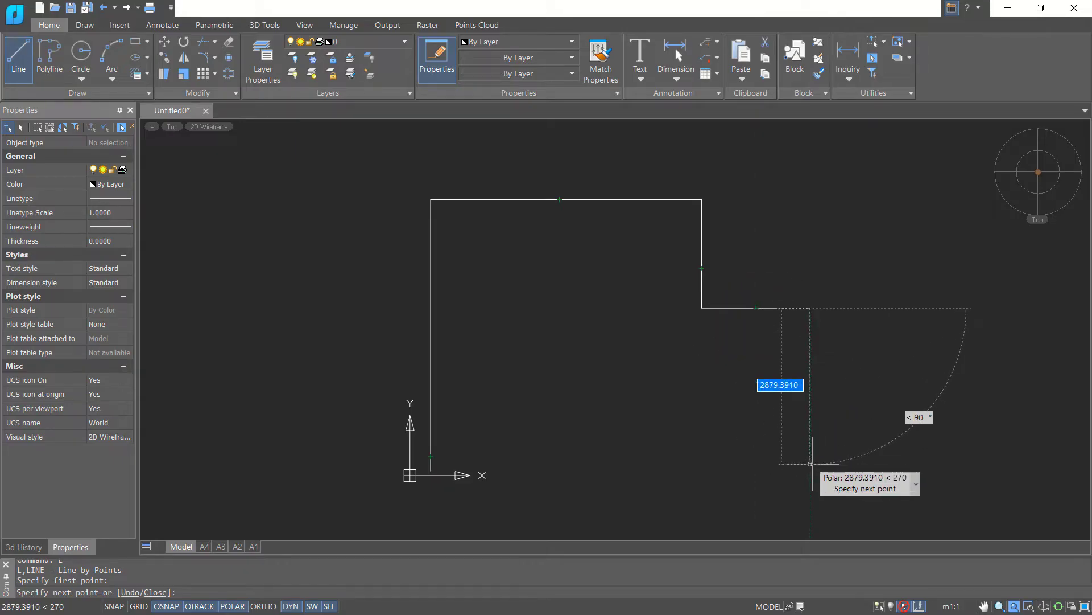
Extend the outline with lines 4000 mm down, 5000 mm to the left and 1000 mm up
text(4000)
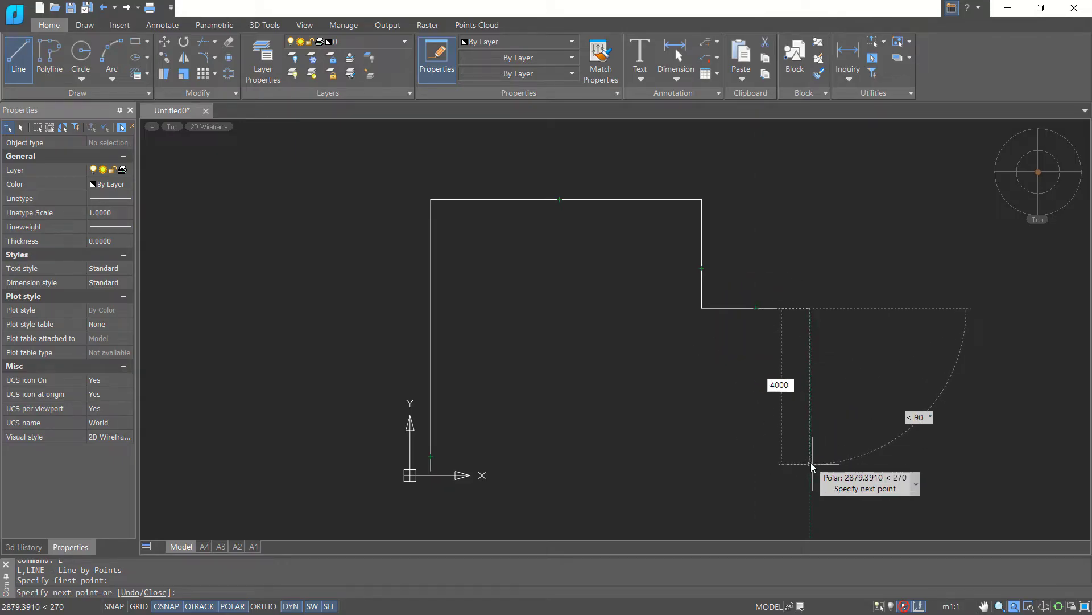
key(Return)
middle_drag(734, 463, 739, 390)
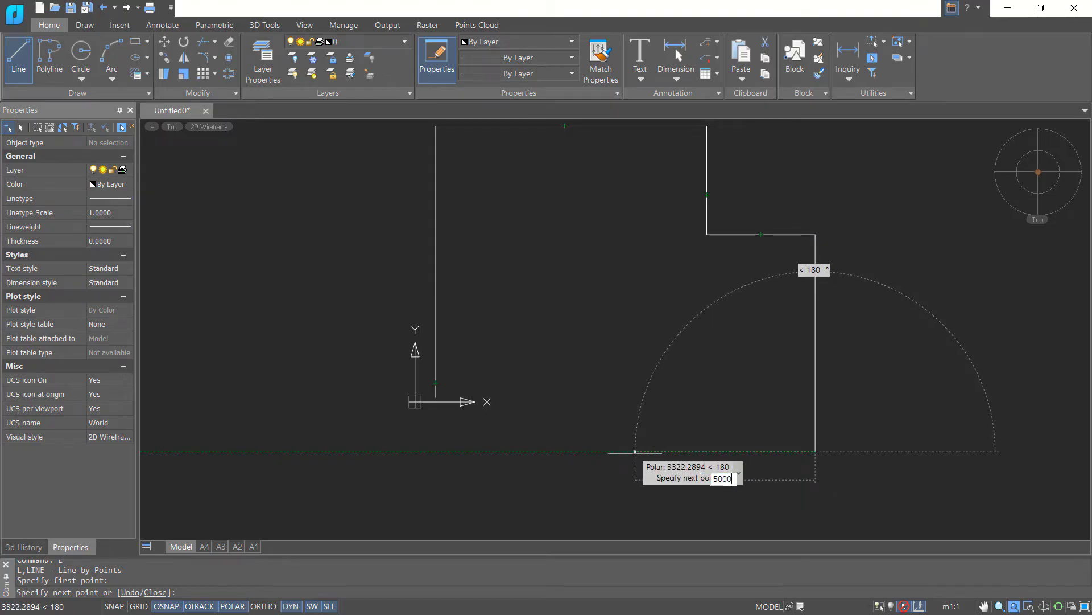
click(544, 451)
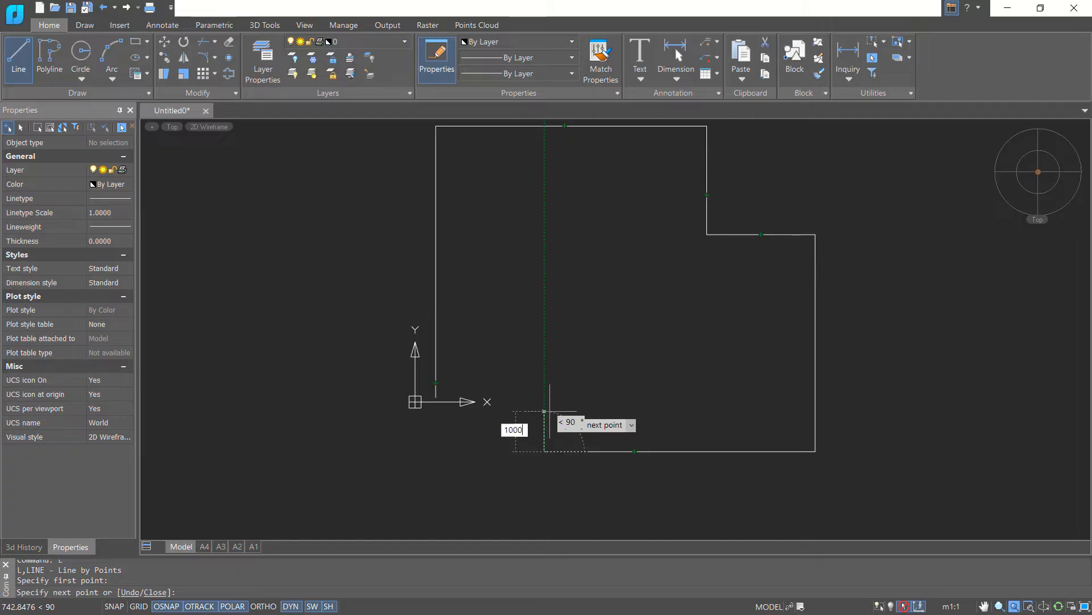
key(Return)
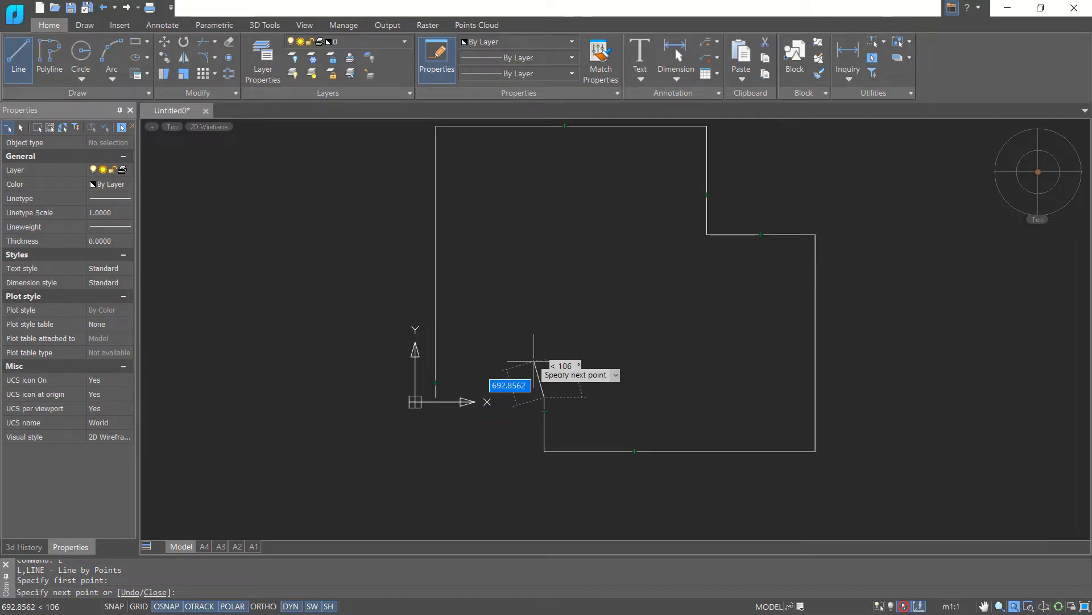
Close the outline back to its starting point and end the Line command
text(c)
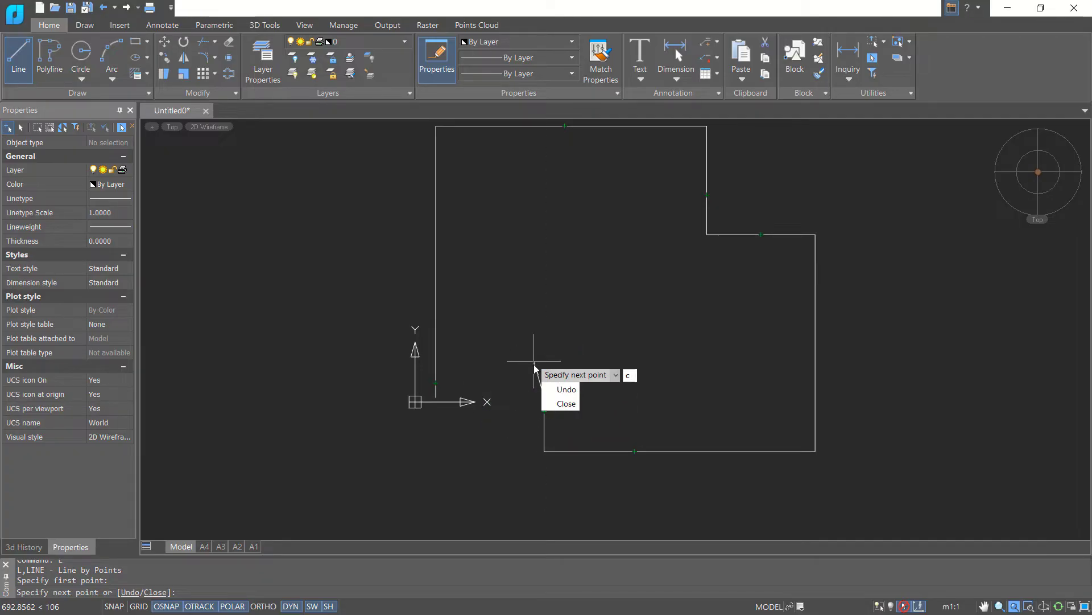
key(Return)
key(Return)
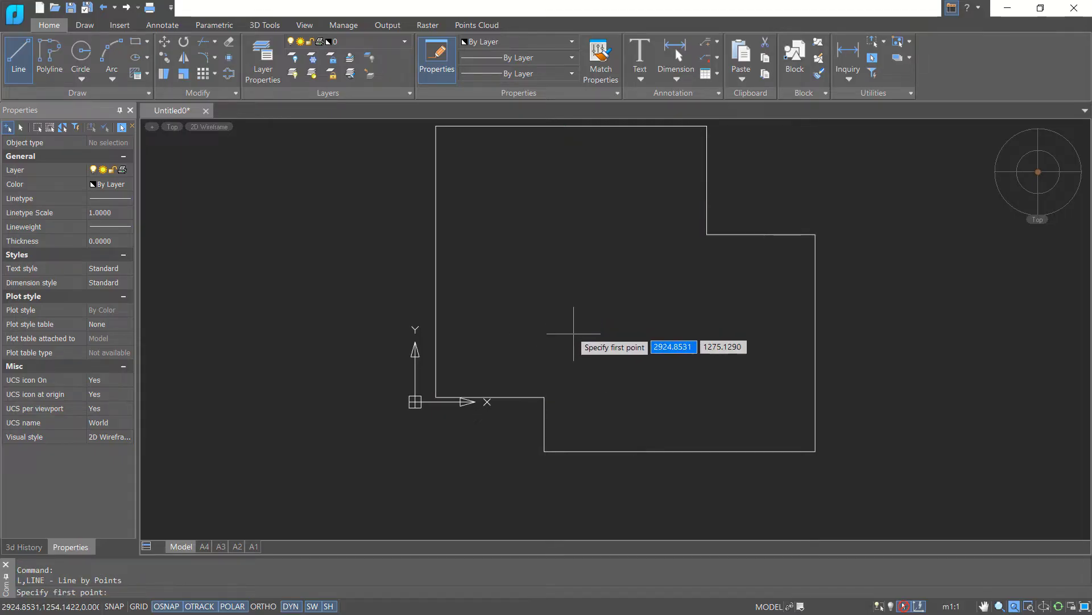
key(Escape)
Join all the outline's line segments into one object
middle_drag(597, 304, 569, 333)
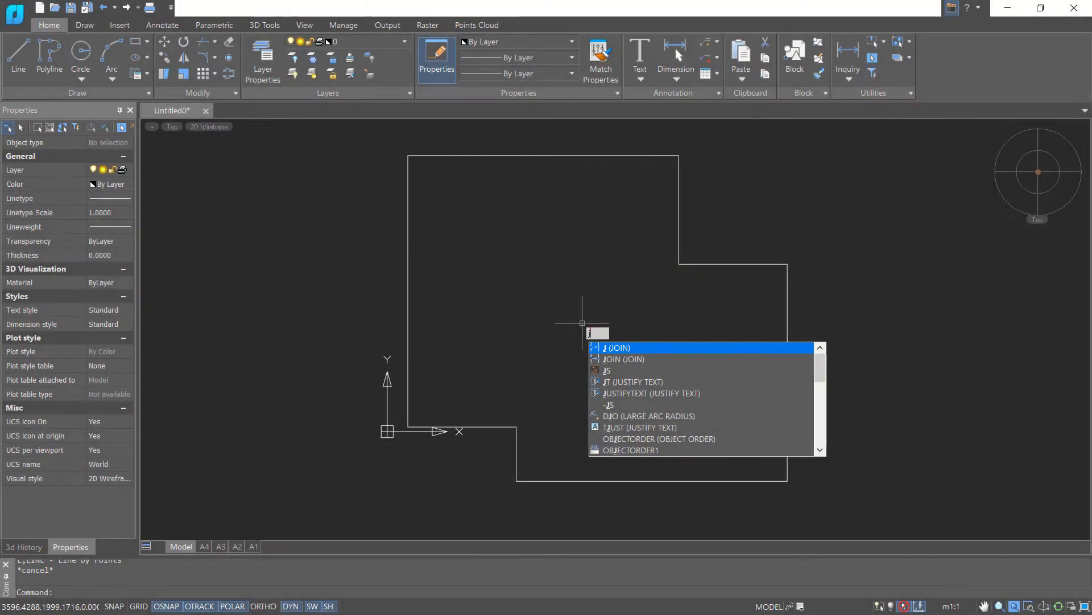
key(Return)
click(825, 505)
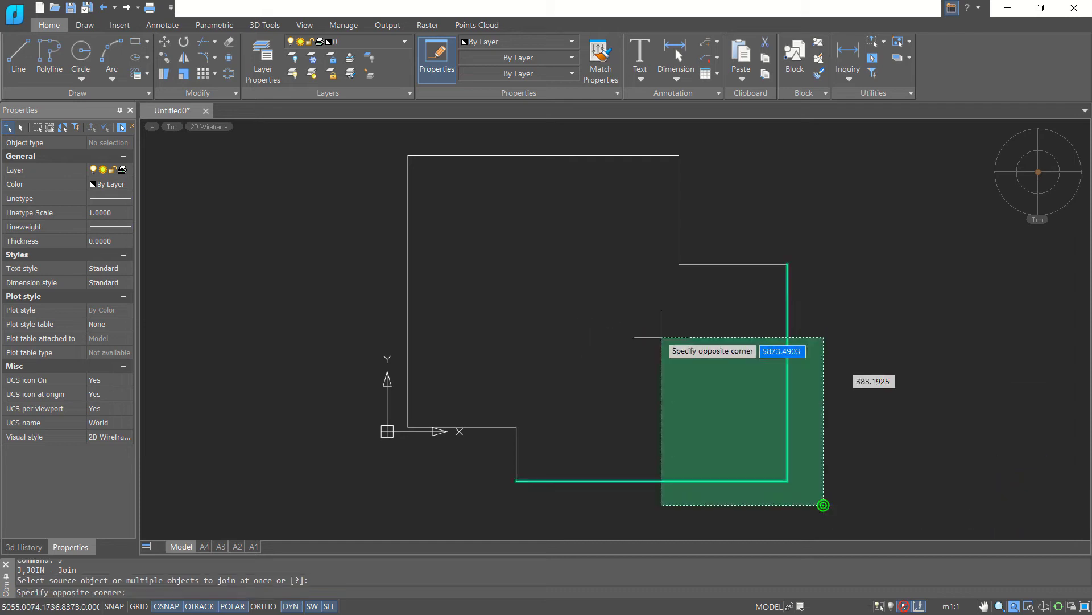
click(384, 128)
key(Return)
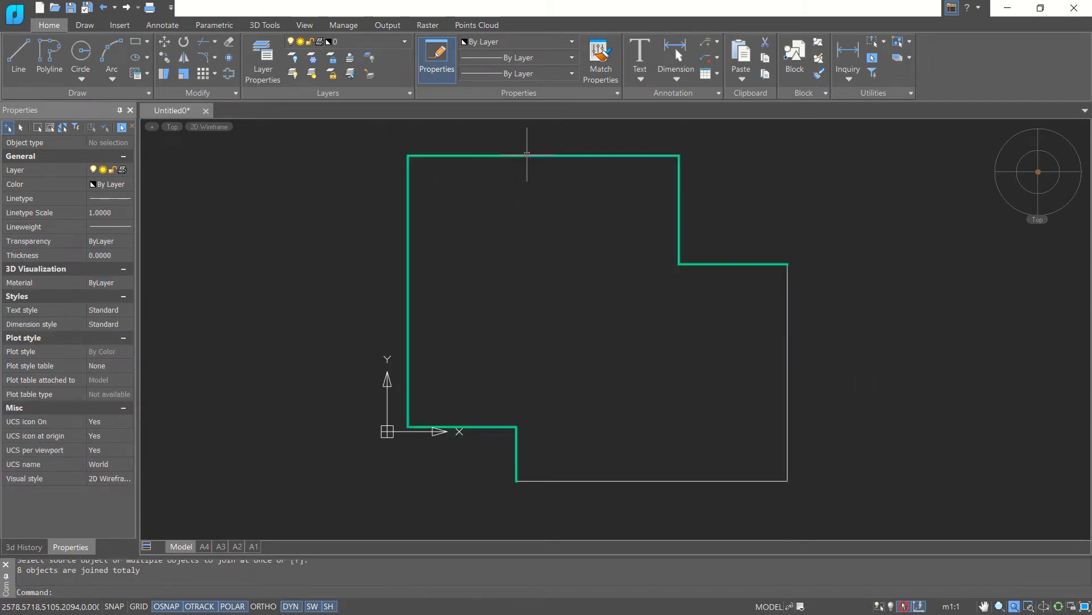
Draw a polyline from the lower-left notch's inner corner, 1000 mm up and about 3050 mm right, in line with the right notch
text(pl)
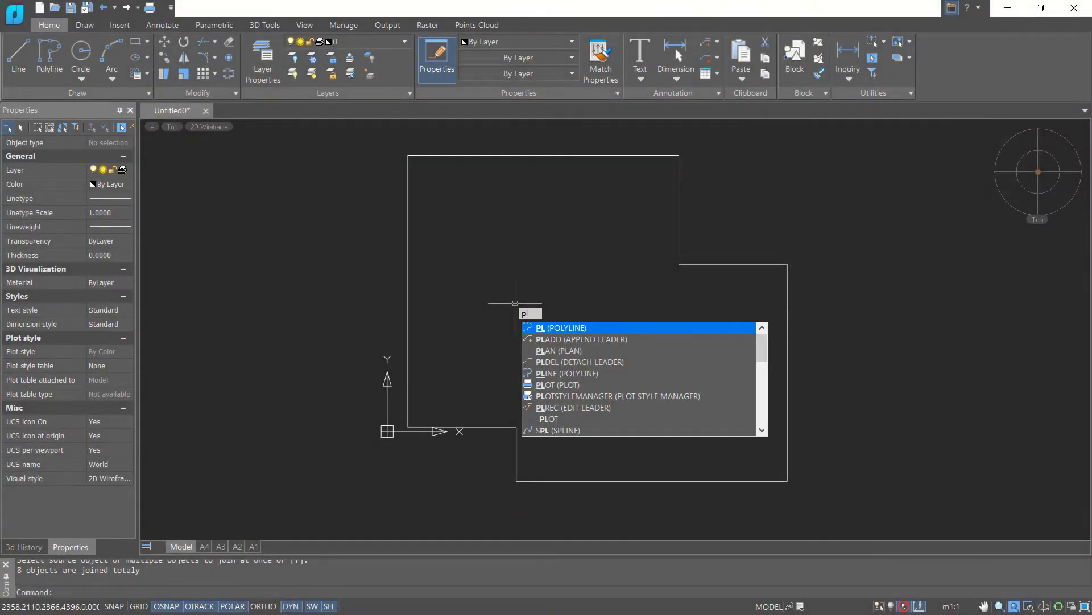
key(Return)
click(516, 427)
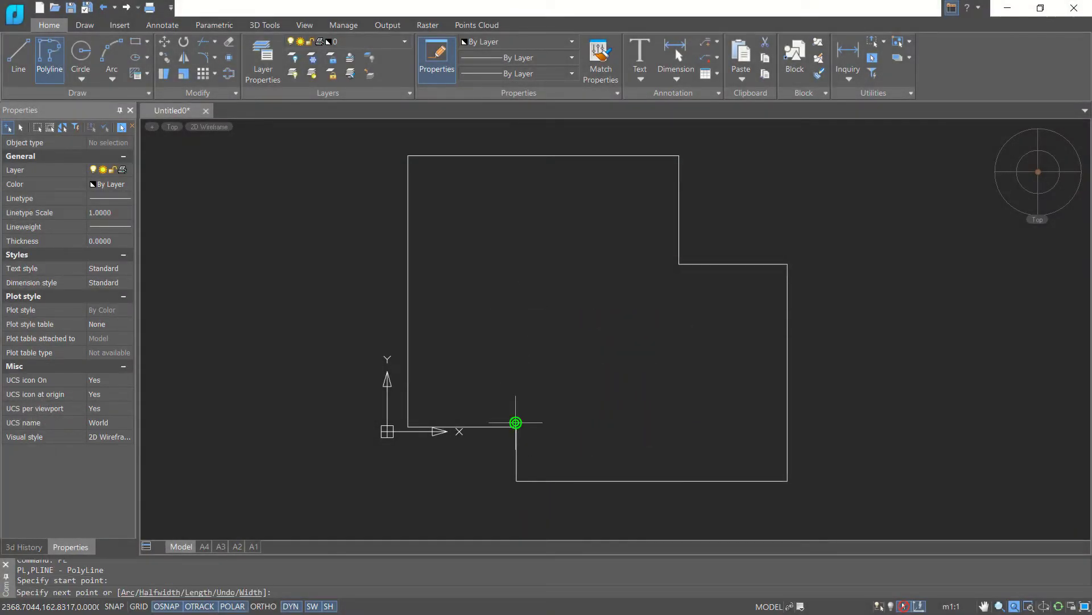
text(1)
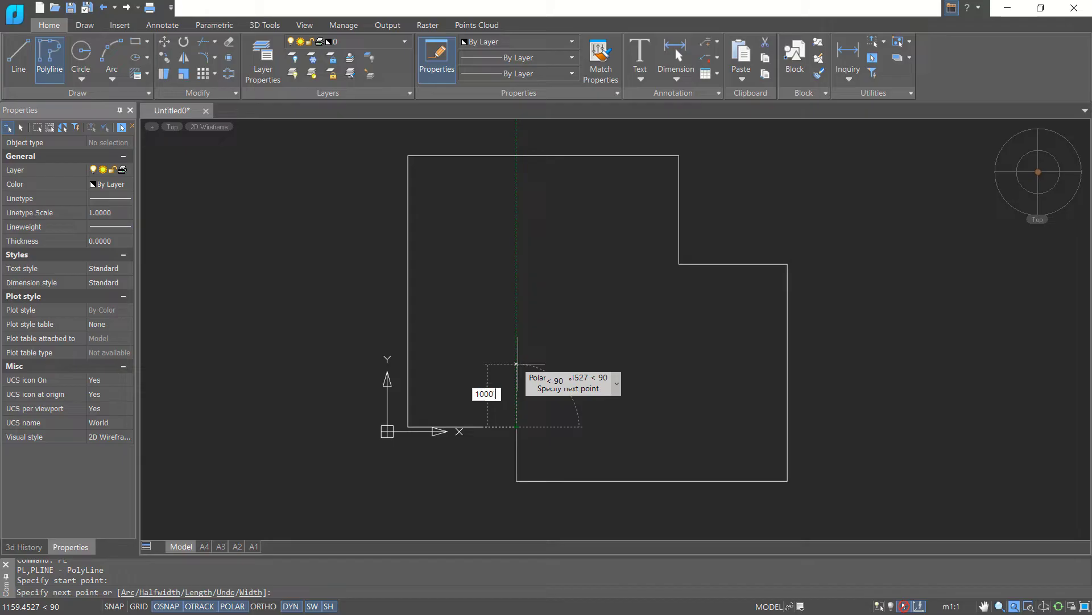
text(000)
key(Return)
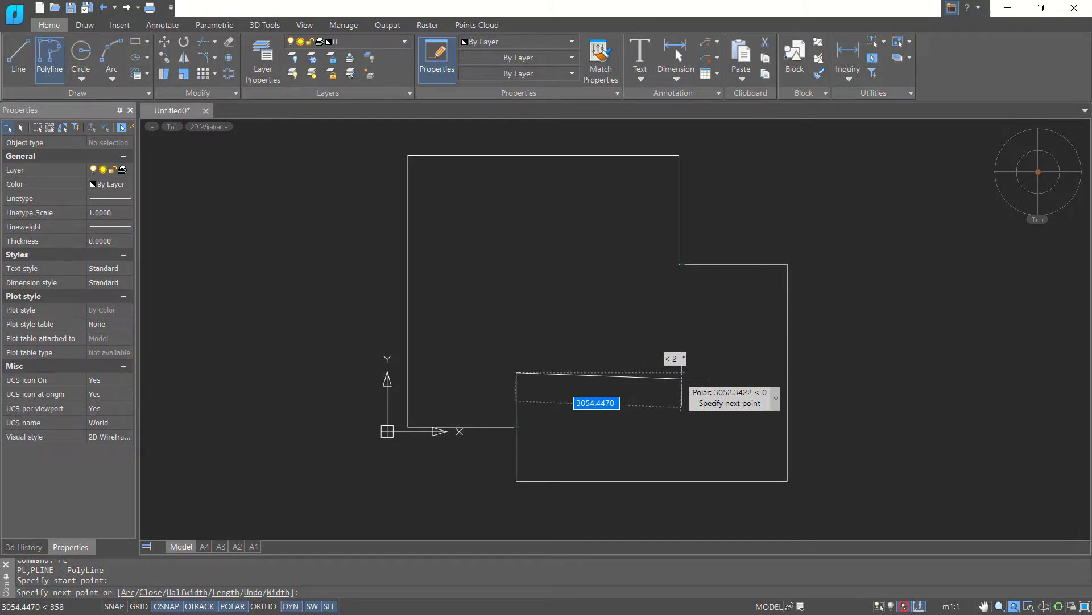
click(682, 371)
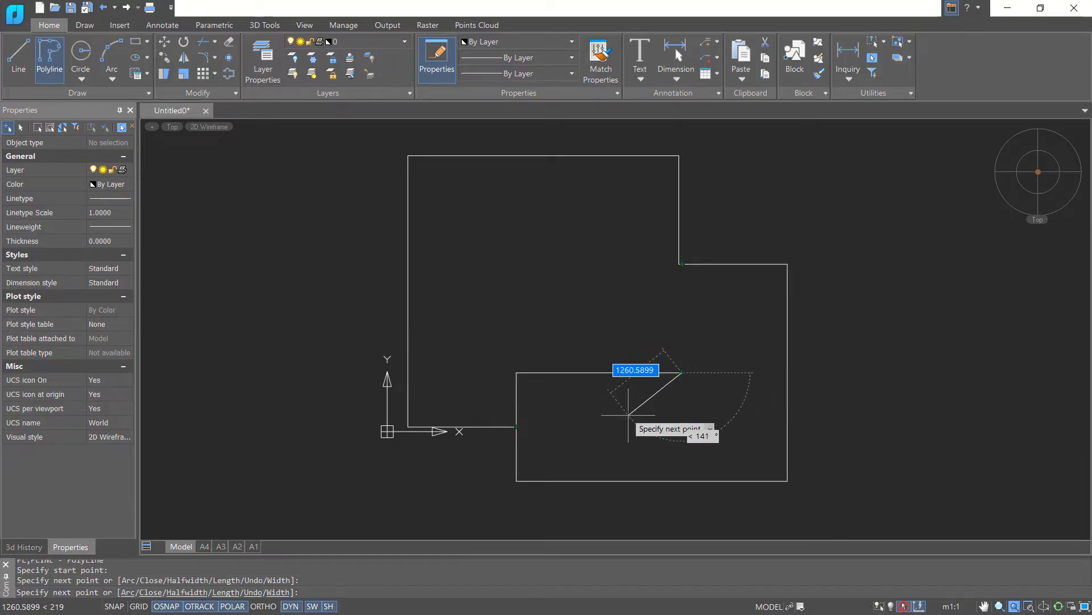
key(Return)
Draw a vertical polyline from the right notch's inner corner down to the outline's bottom edge
key(Return)
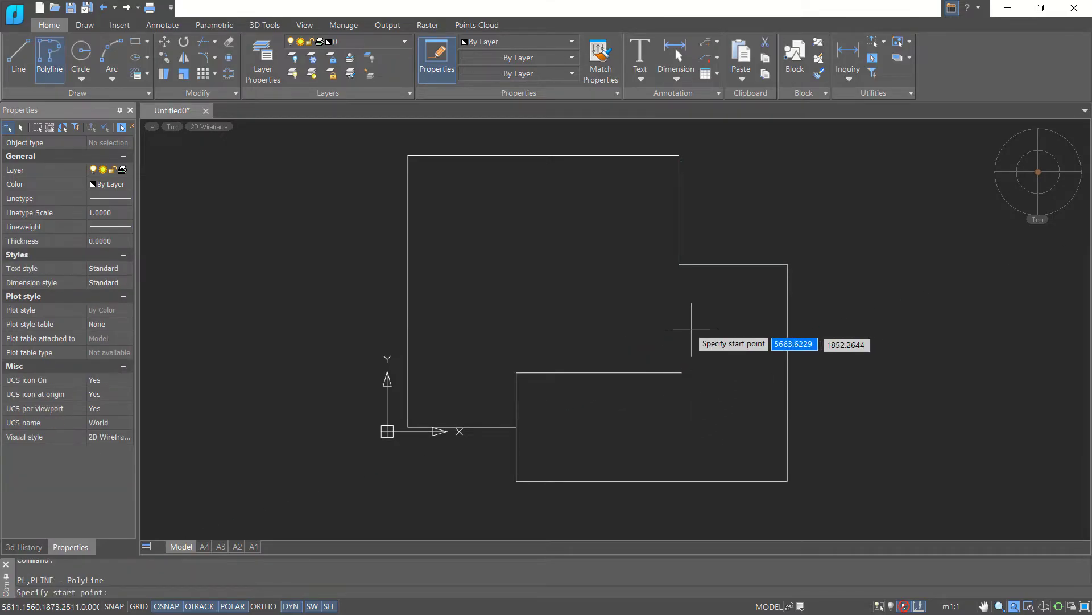
click(677, 264)
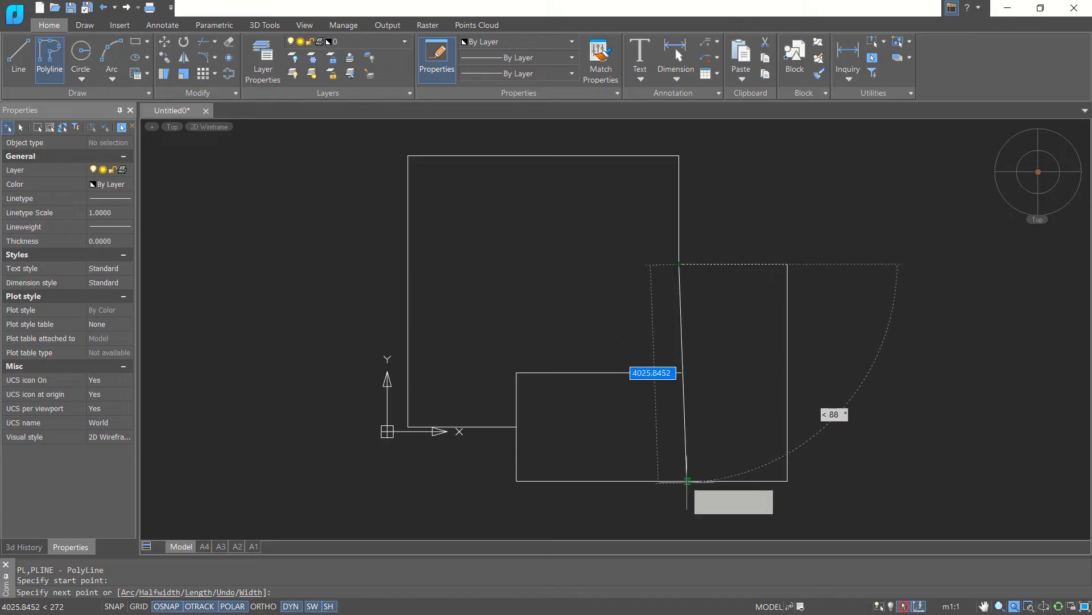
click(677, 481)
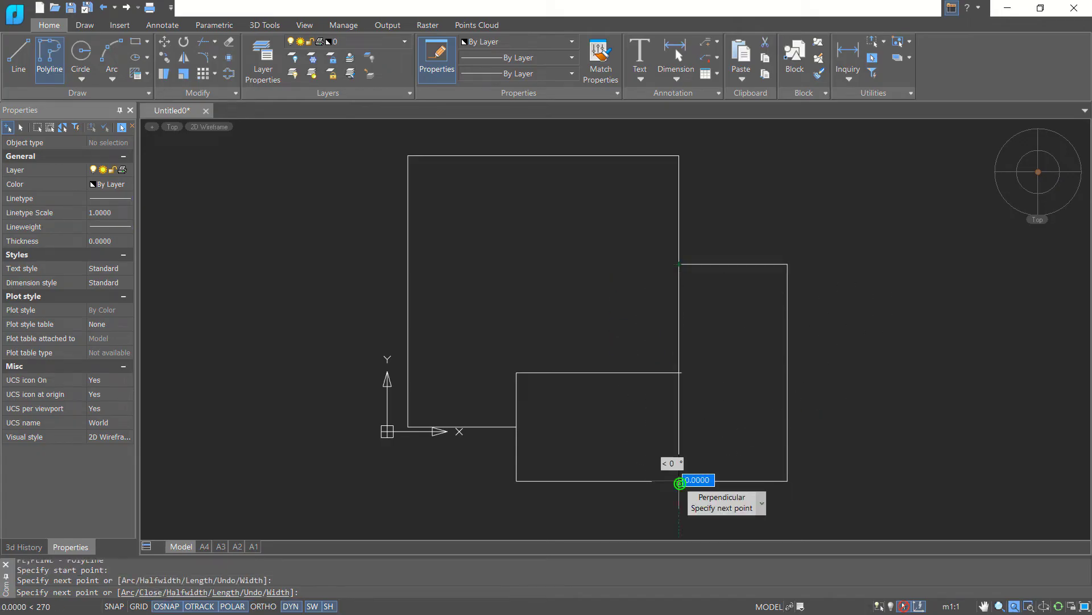
key(Return)
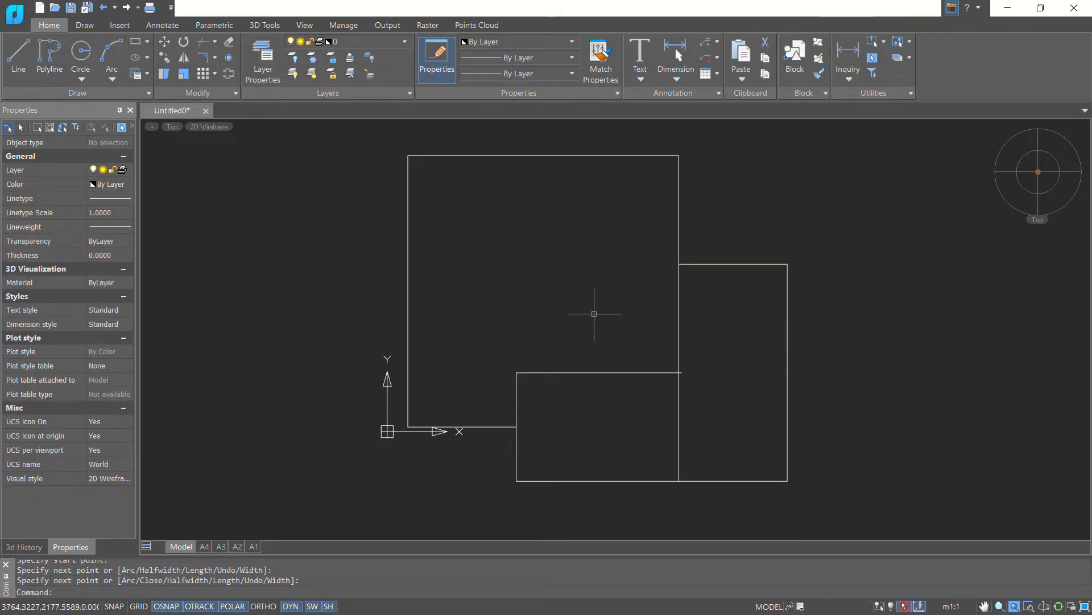
Trim the short overhang of the horizontal interior line past the vertical interior line
scroll(698, 379, up, 1)
scroll(683, 377, up, 1)
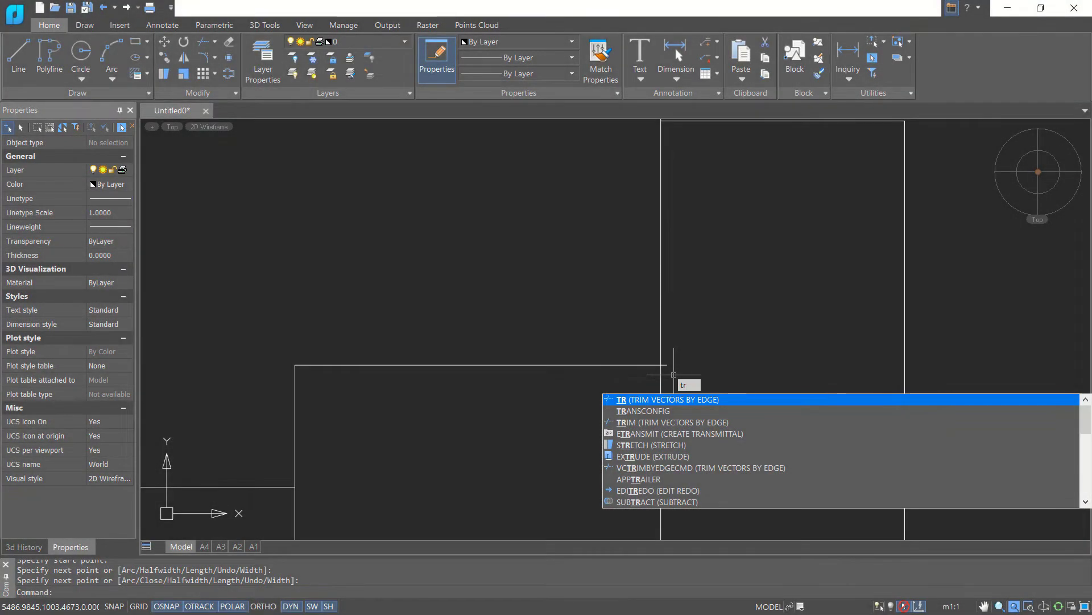
key(Return)
key(Return)
click(673, 373)
scroll(676, 371, down, 2)
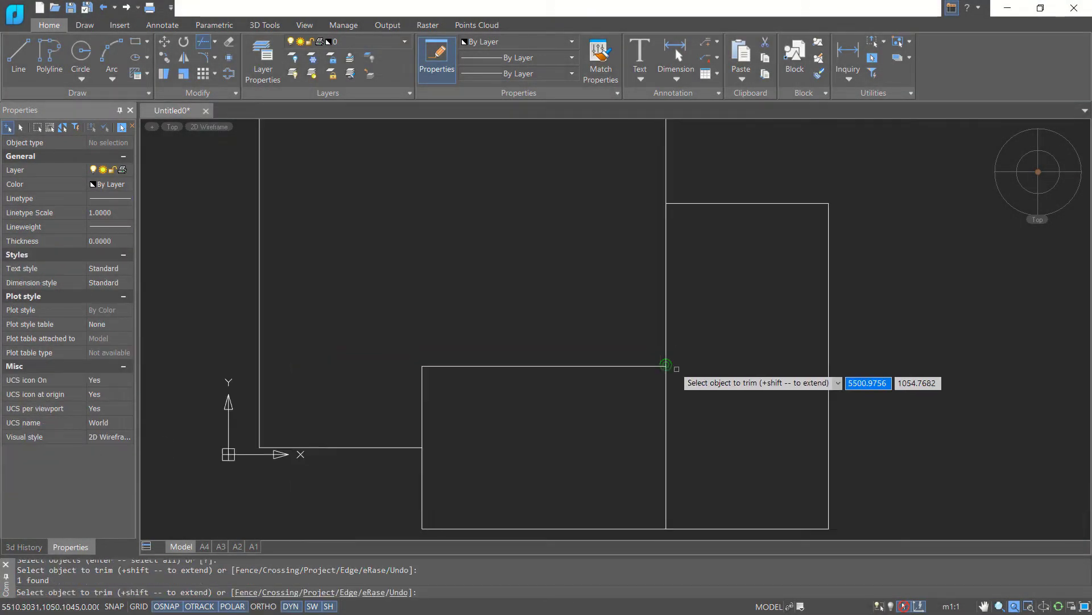
key(Return)
middle_drag(584, 317, 583, 329)
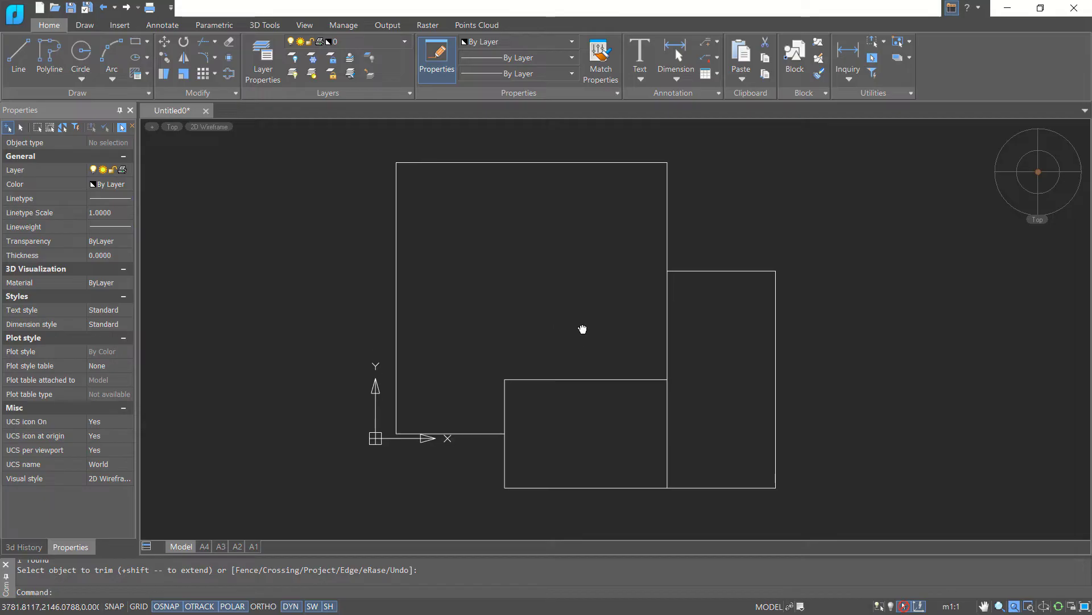
Offset both parts of the outer outline inward by 120 mm
text(o)
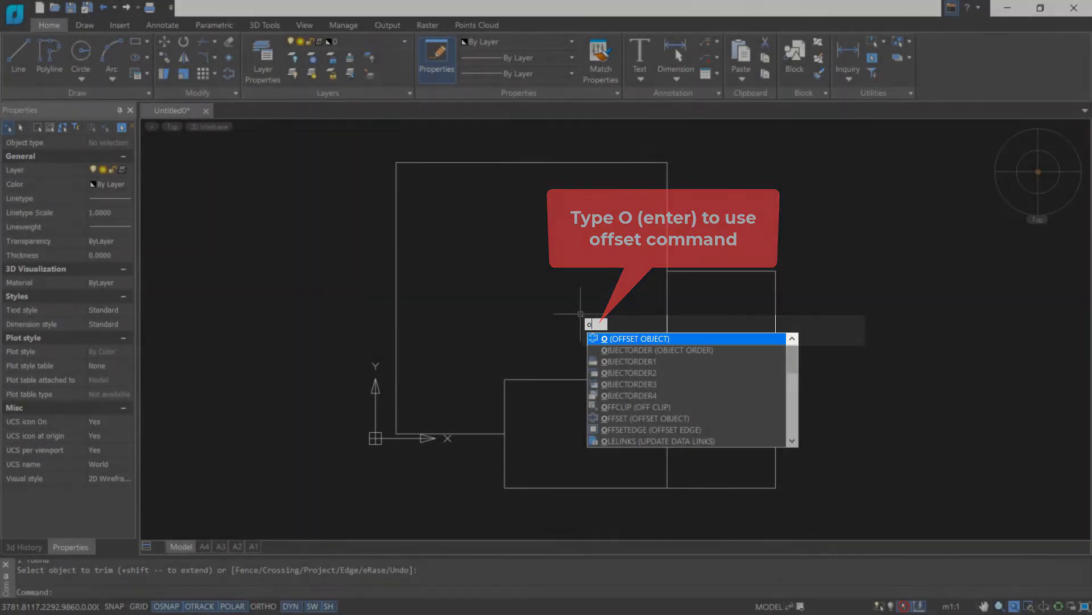
key(Return)
text(120)
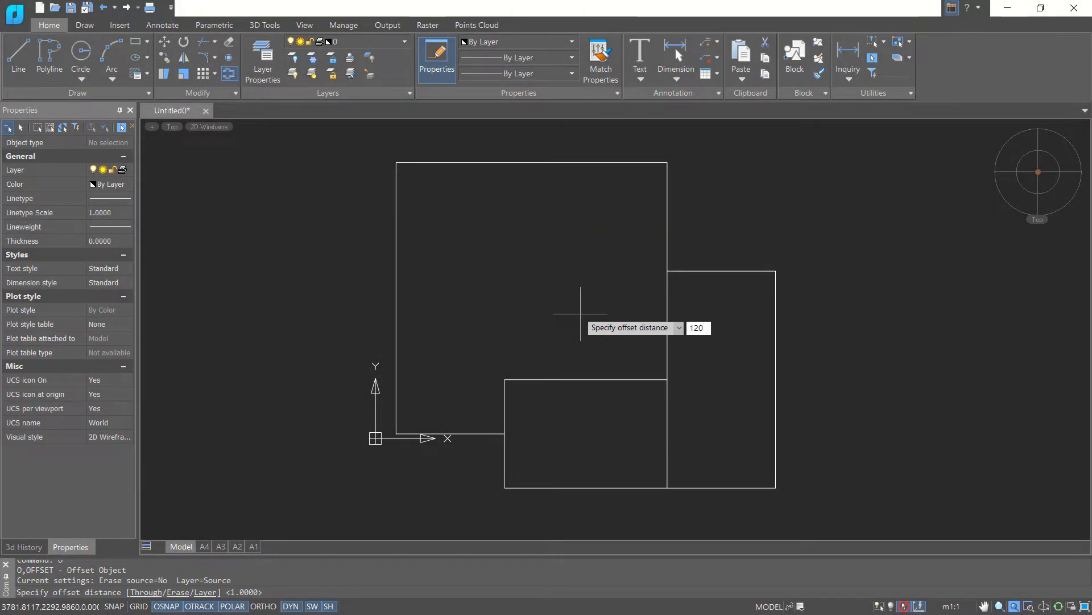
key(Return)
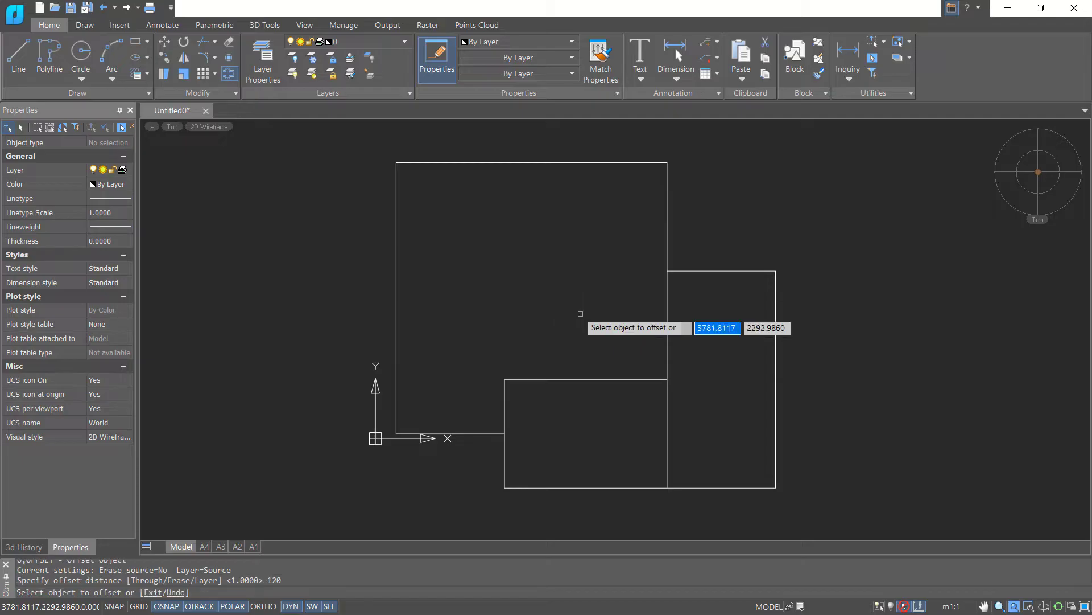
click(398, 334)
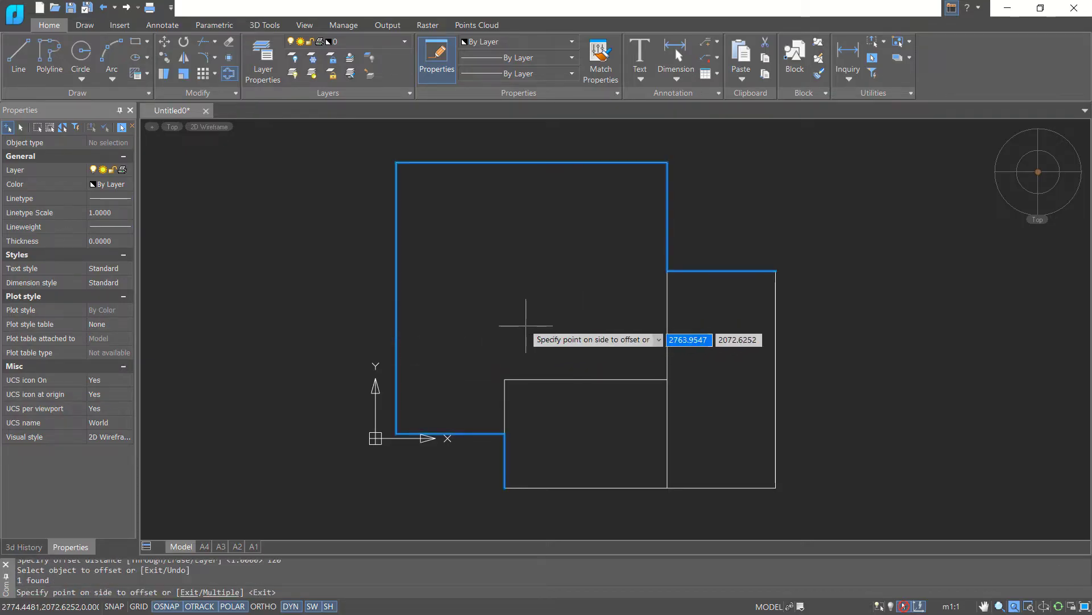
click(543, 320)
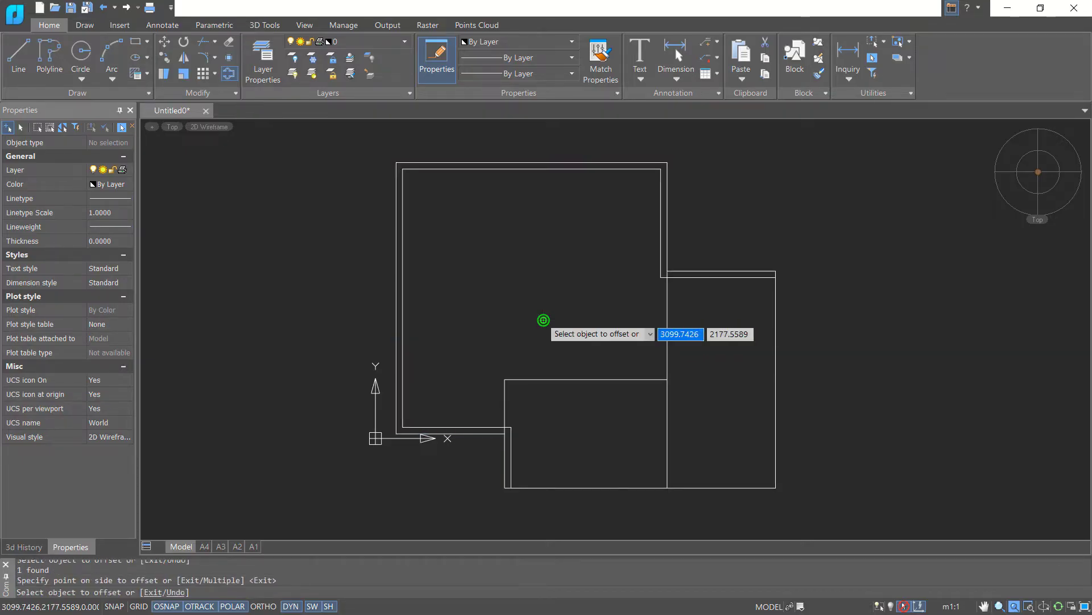
click(604, 487)
click(600, 439)
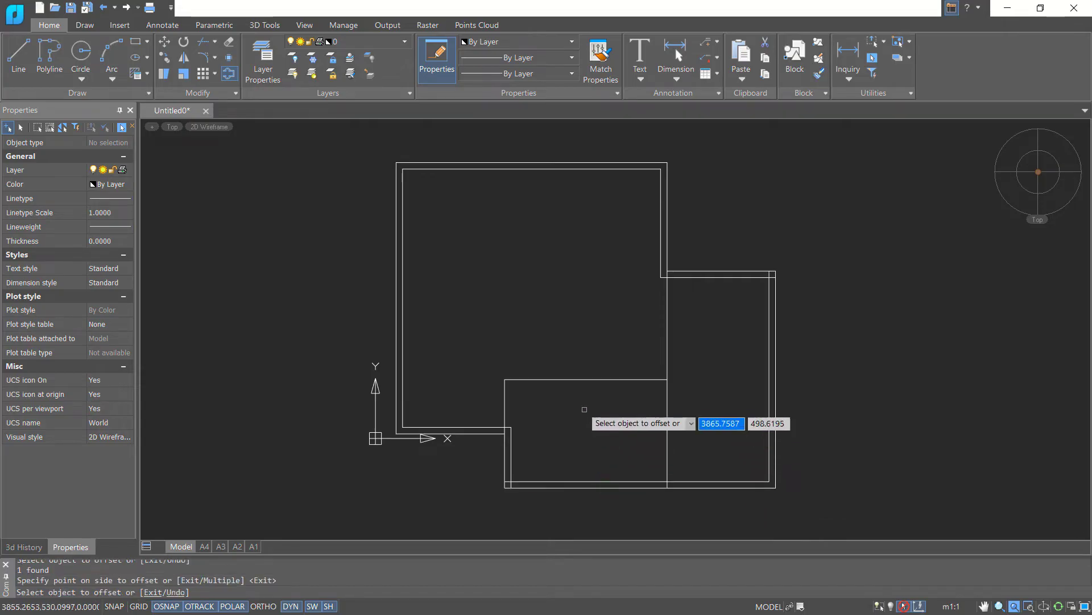
Offset the stepped interior polyline down into the lower room and the vertical interior line to the left, each by 120 mm
click(599, 378)
click(597, 434)
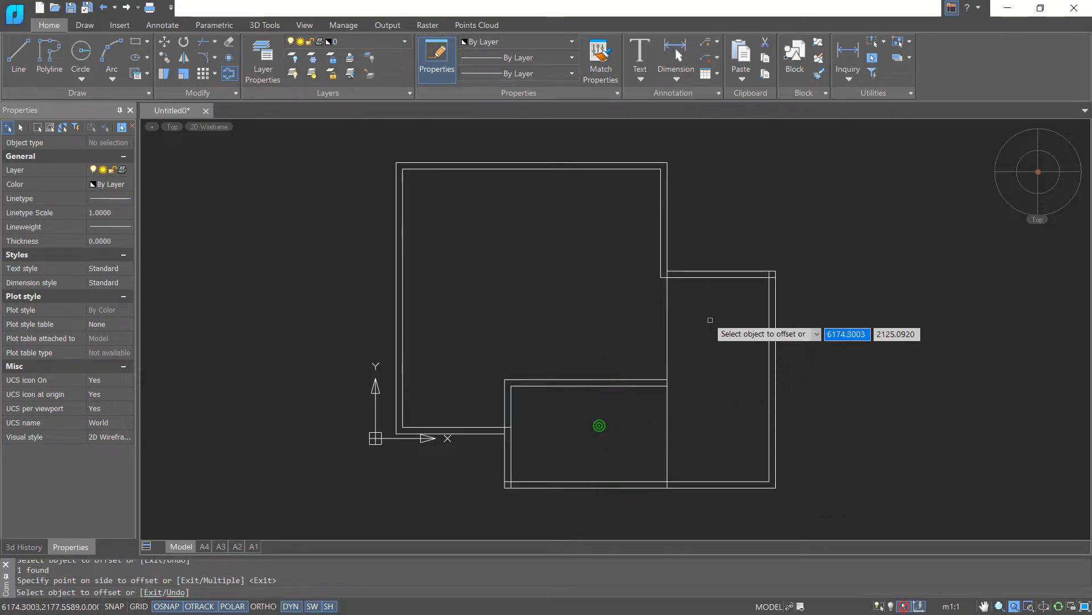
click(667, 301)
click(628, 310)
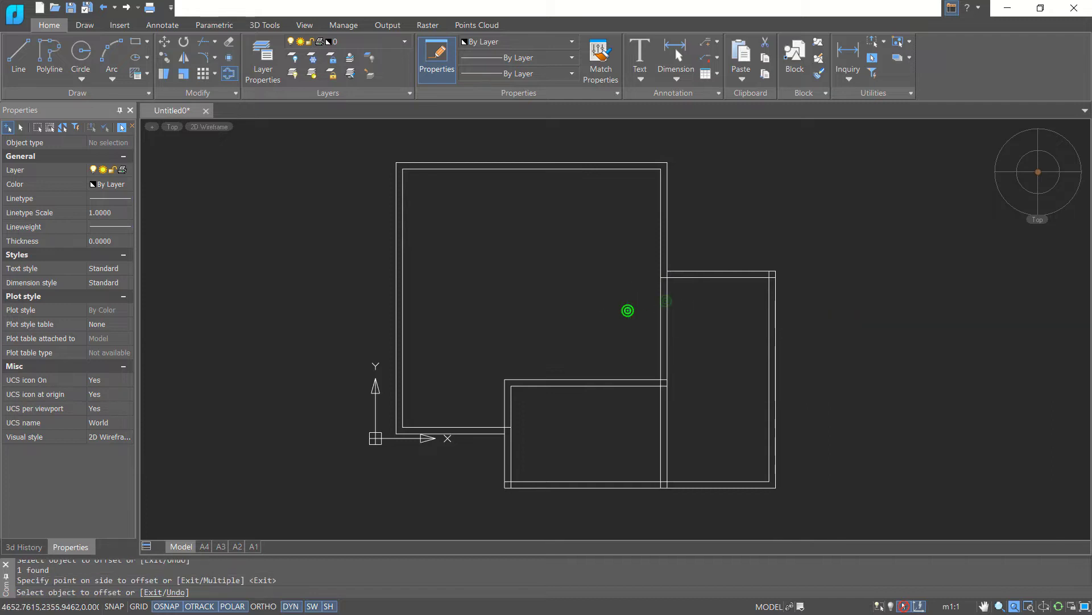
key(Return)
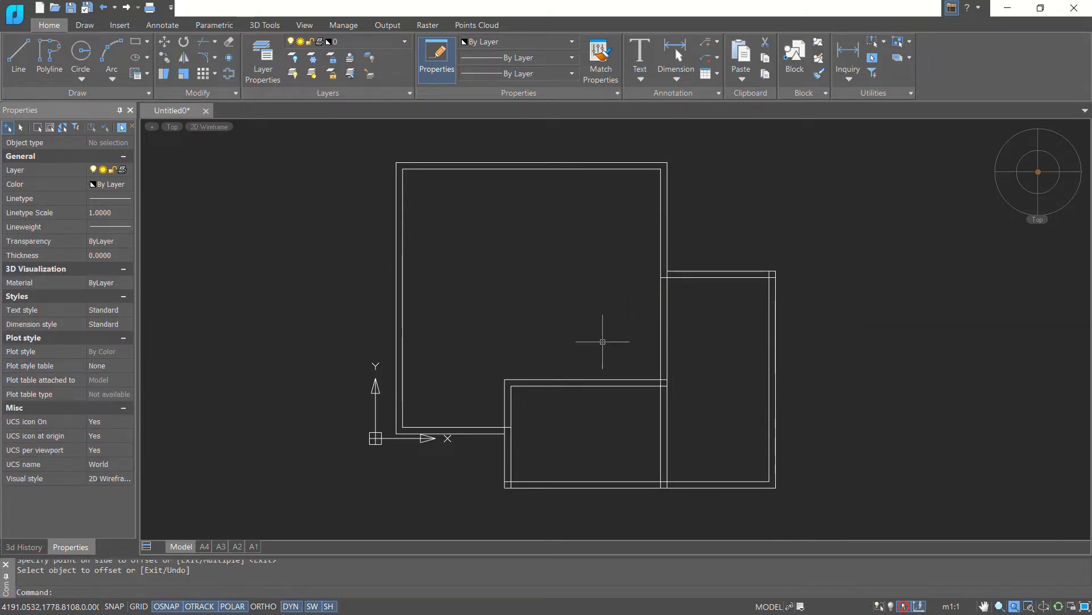
Trim the overlapping wall lines at the lower room's bottom-left corner, using all objects as cutting edges
scroll(512, 364, up, 7)
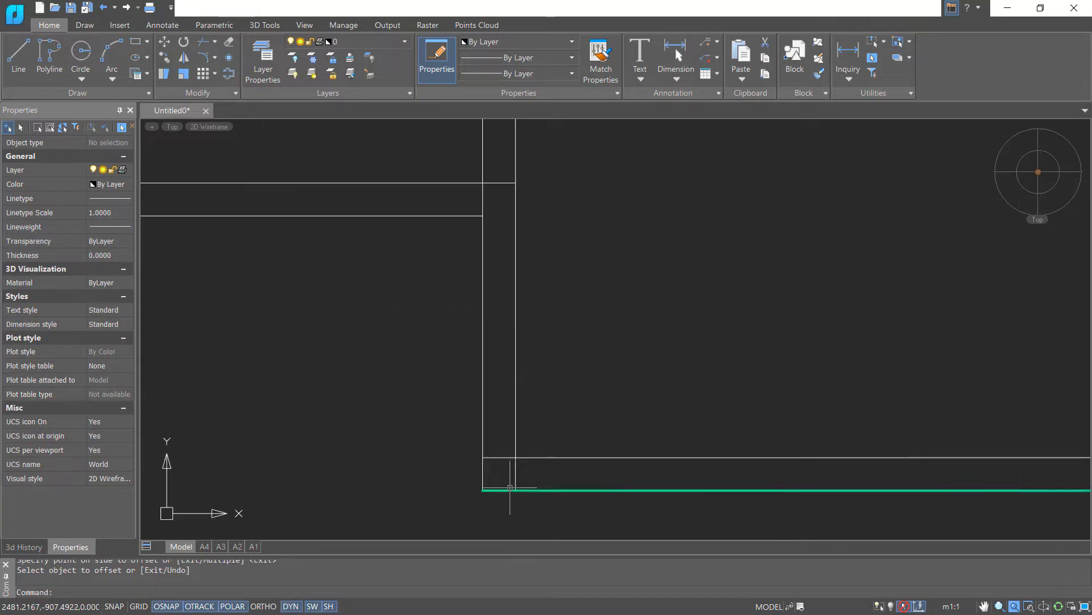
text(tr)
key(Return)
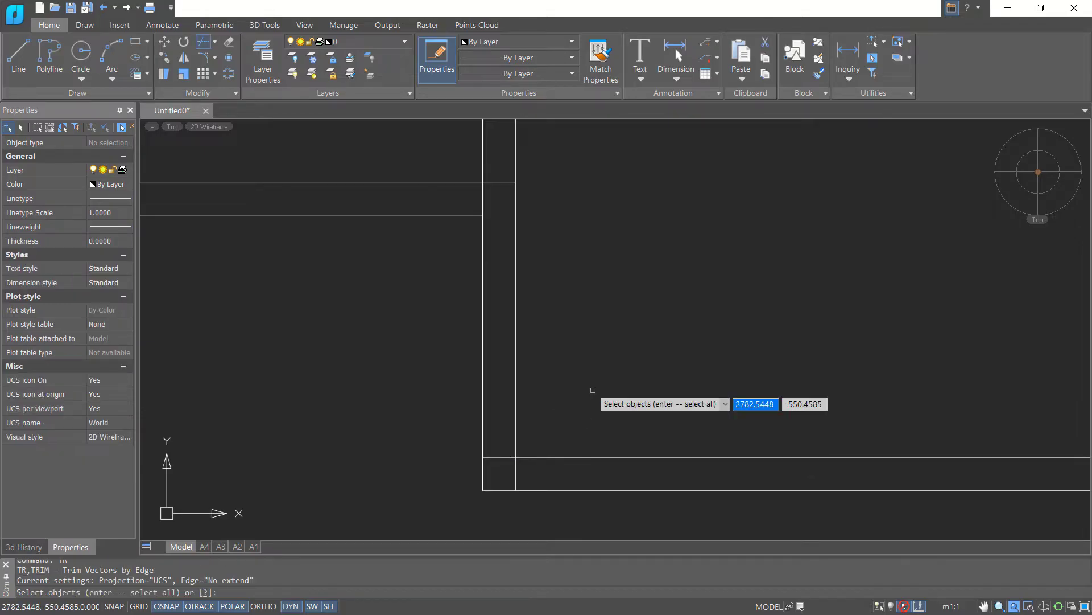
key(Return)
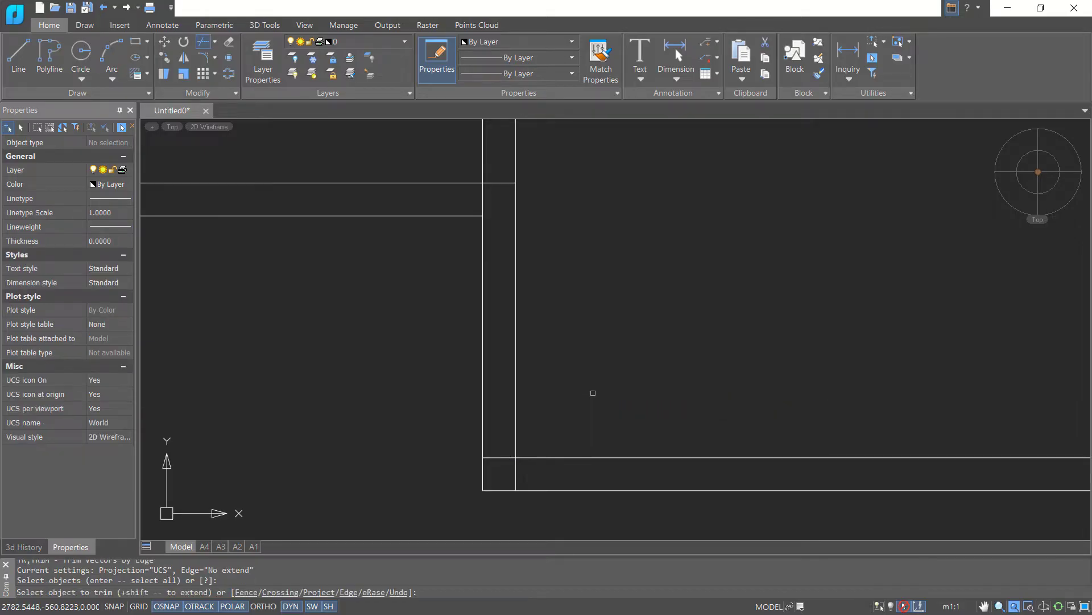
click(517, 472)
click(504, 457)
Trim the crossing lines where the large room's bottom wall meets the lower room's left wall
middle_drag(498, 317, 497, 430)
click(502, 306)
click(494, 283)
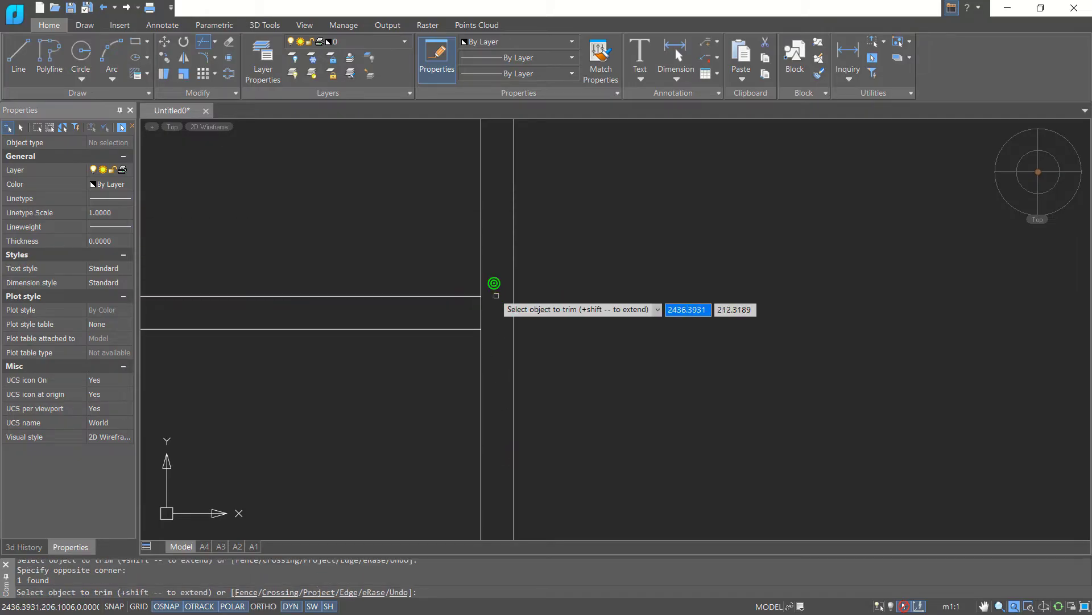
click(497, 305)
click(476, 308)
Trim the crossing lines where the vertical interior wall meets the bottom exterior wall
scroll(595, 312, down, 3)
middle_drag(655, 335, 519, 338)
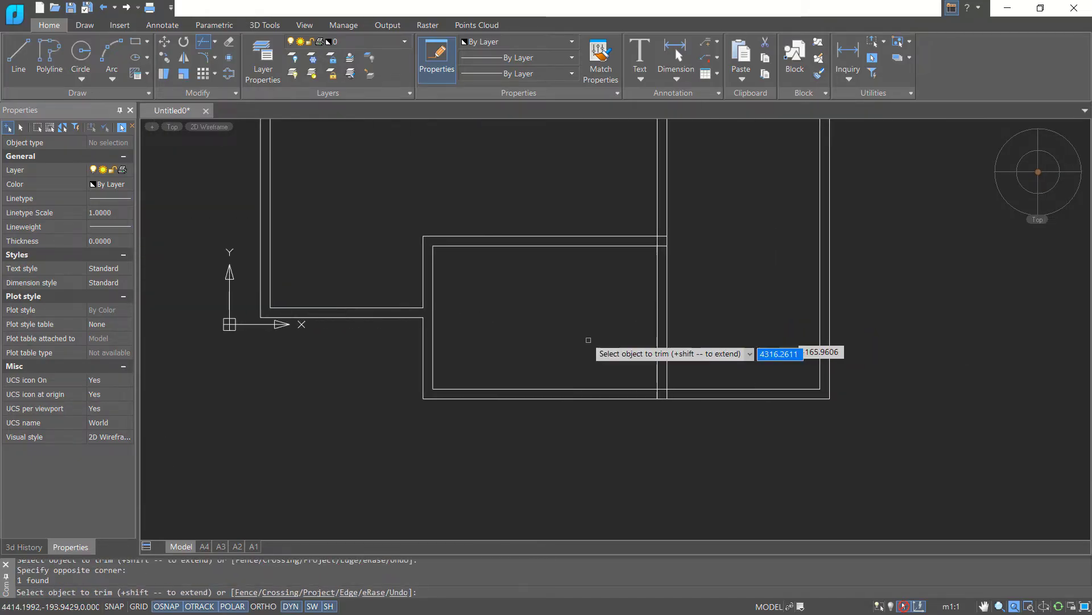
scroll(670, 397, up, 3)
click(677, 385)
click(583, 388)
click(636, 385)
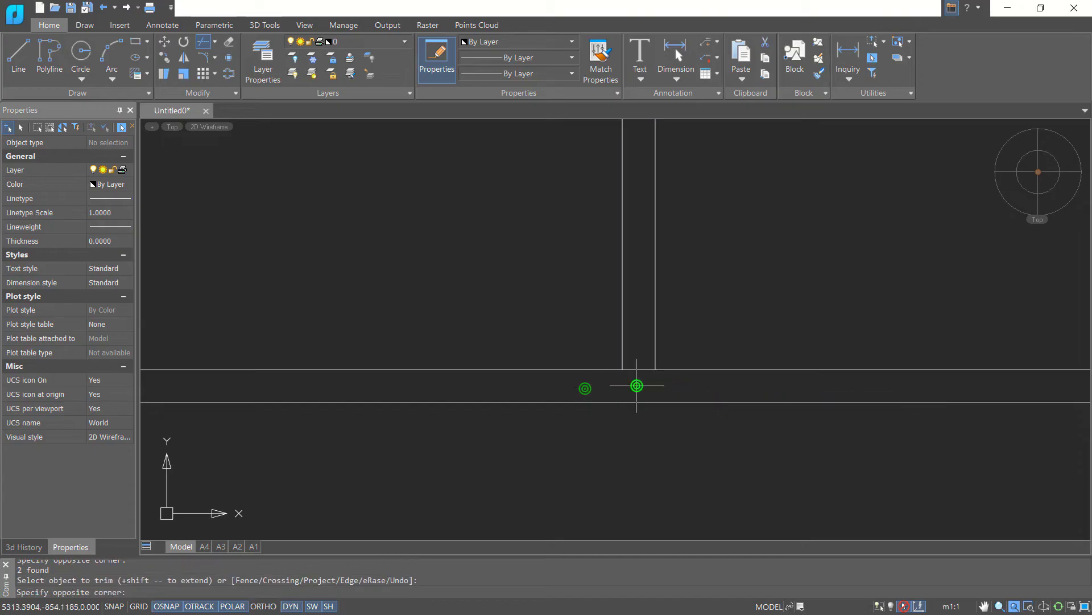
click(637, 344)
click(632, 380)
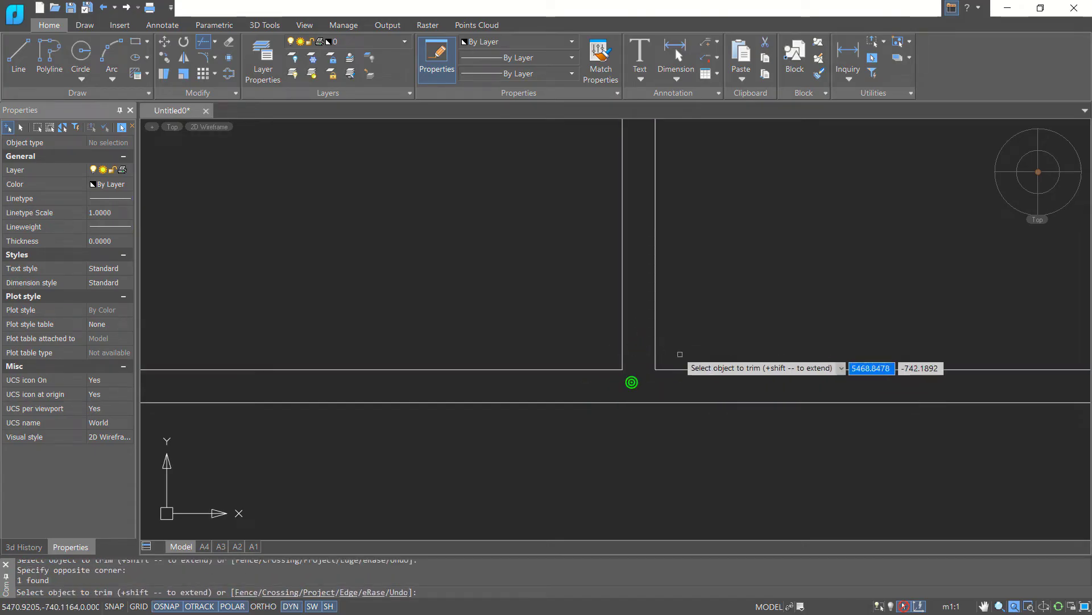
Trim the crossing lines where the horizontal interior wall meets the vertical interior wall
scroll(677, 322, down, 2)
middle_drag(681, 265, 672, 427)
scroll(650, 294, up, 3)
click(663, 296)
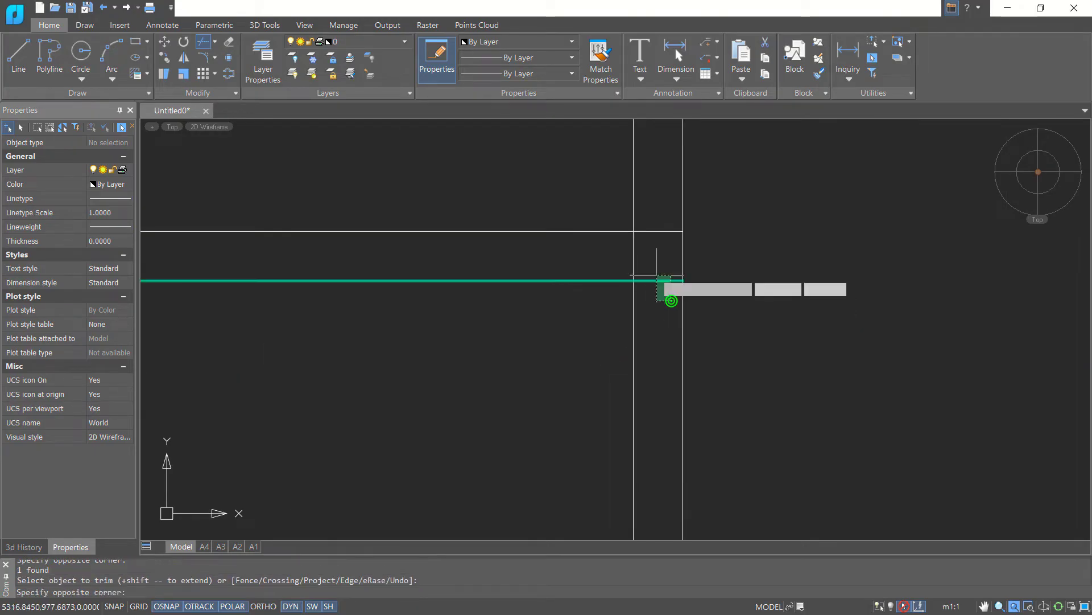
click(651, 214)
click(660, 257)
click(605, 243)
Trim the overlapping inner wall lines at the right room's top-right corner
scroll(707, 263, down, 4)
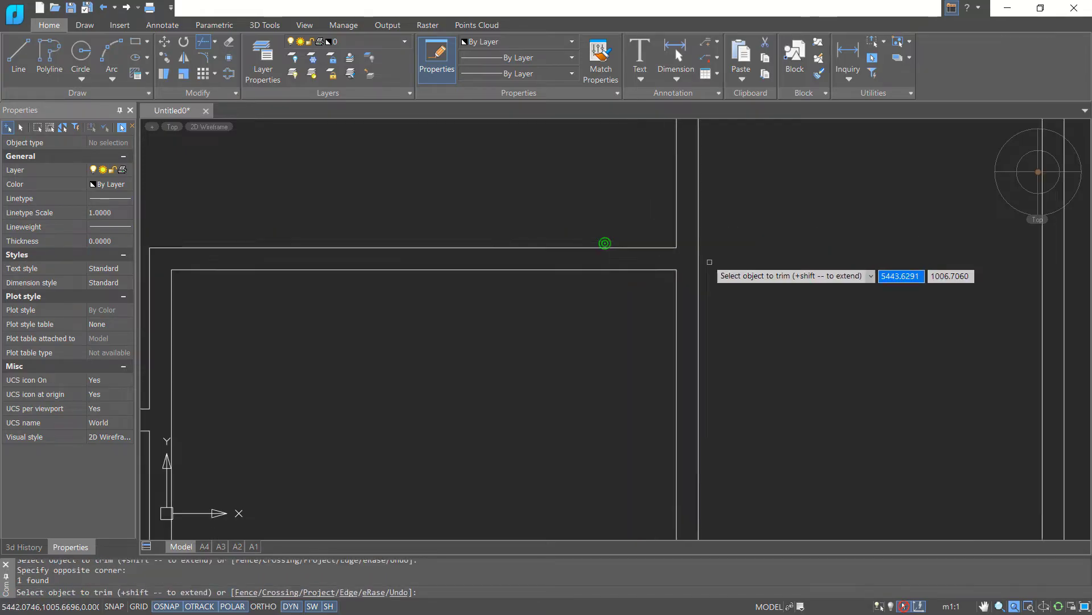
scroll(714, 318, up, 5)
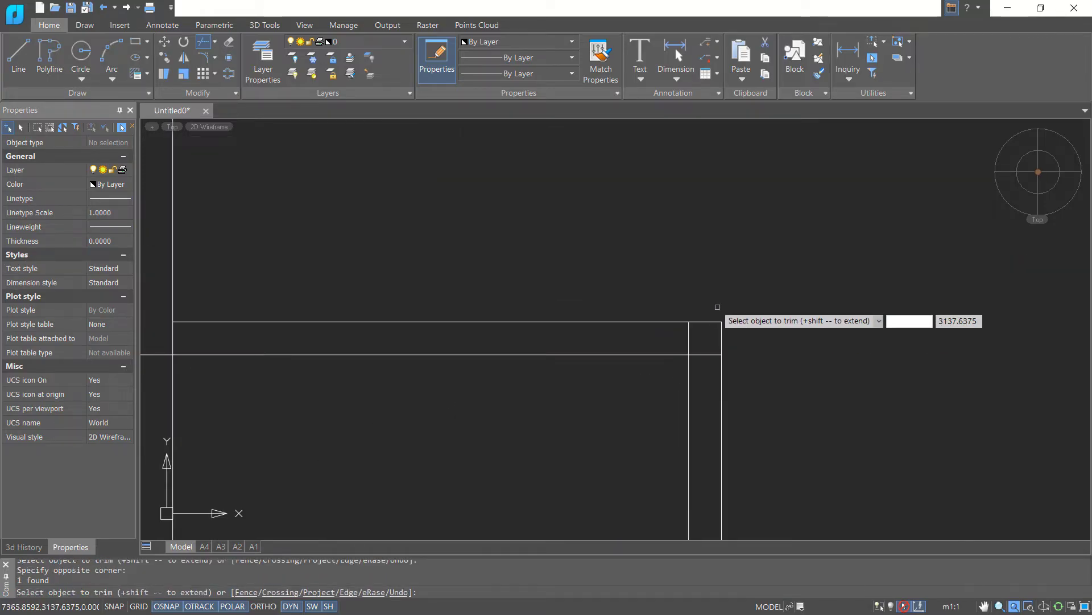
click(710, 365)
click(706, 334)
Trim the crossing lines where the right room's top wall meets the vertical interior wall, and end the Trim command
scroll(674, 345, down, 3)
scroll(500, 354, up, 6)
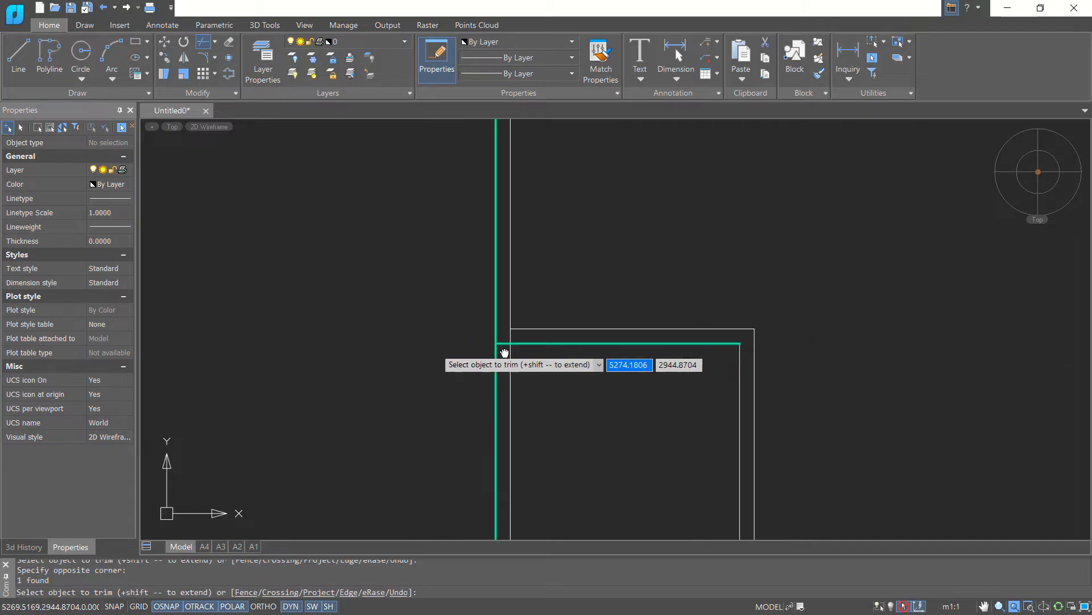
click(531, 314)
click(609, 304)
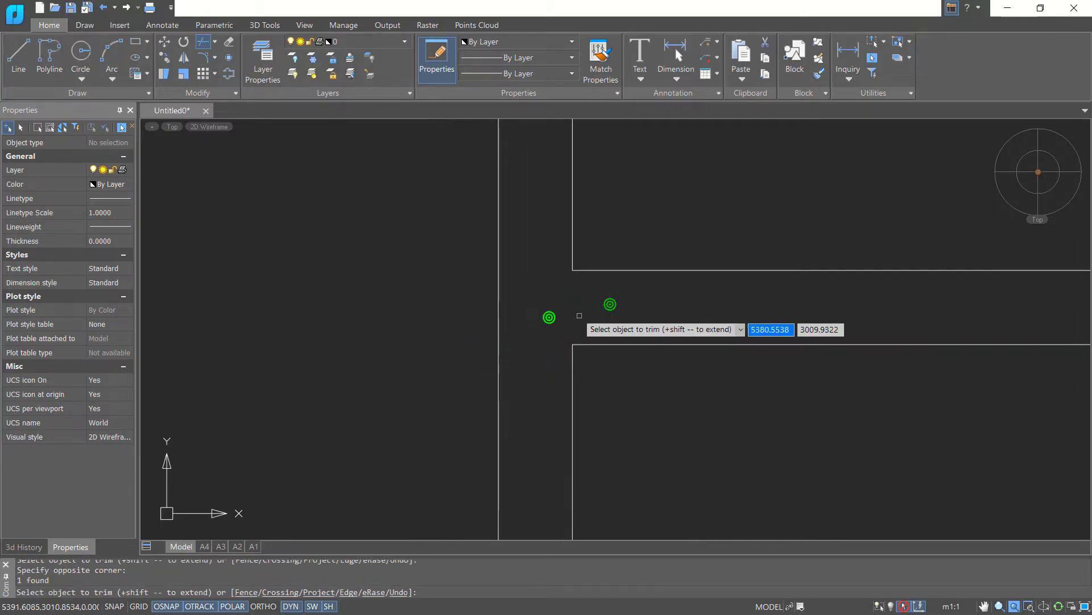
scroll(549, 315, down, 8)
scroll(566, 294, up, 1)
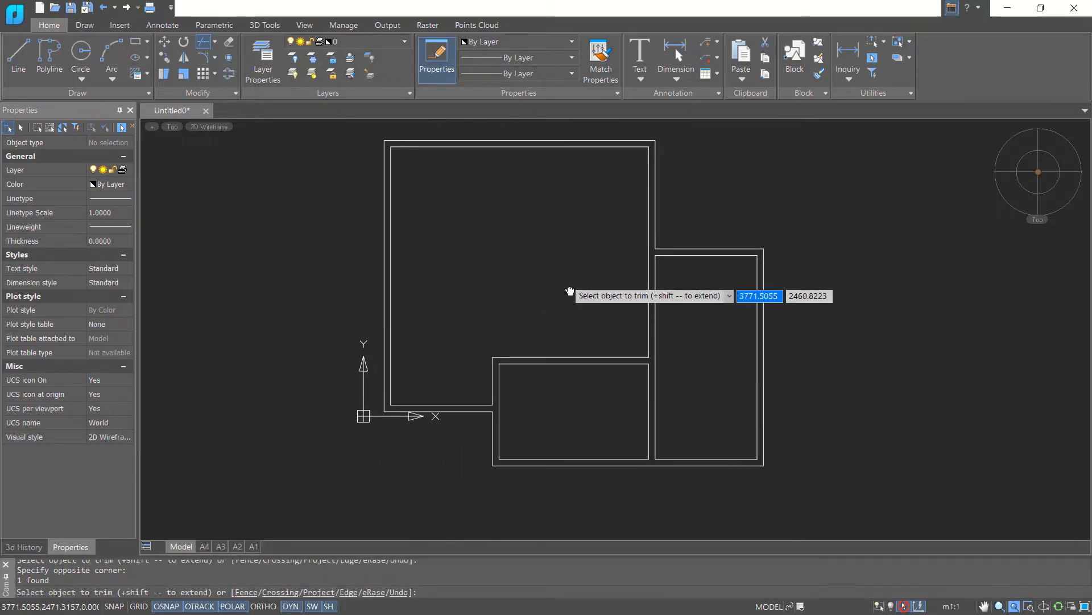
middle_drag(567, 280, 563, 299)
key(Return)
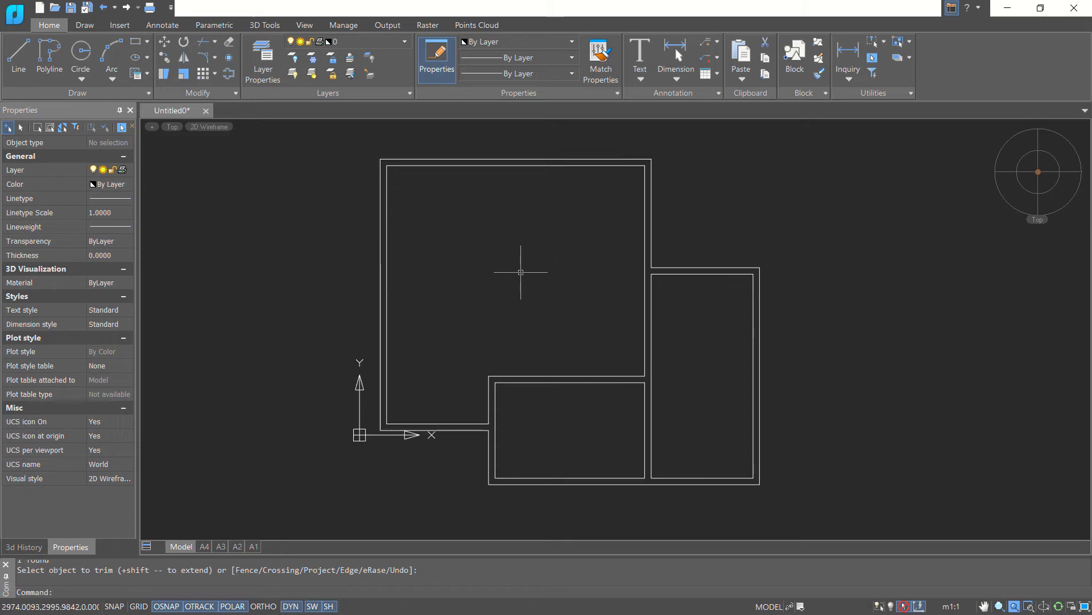
Draw a 900 mm vertical line inside the large room as the door leaf
text(l)
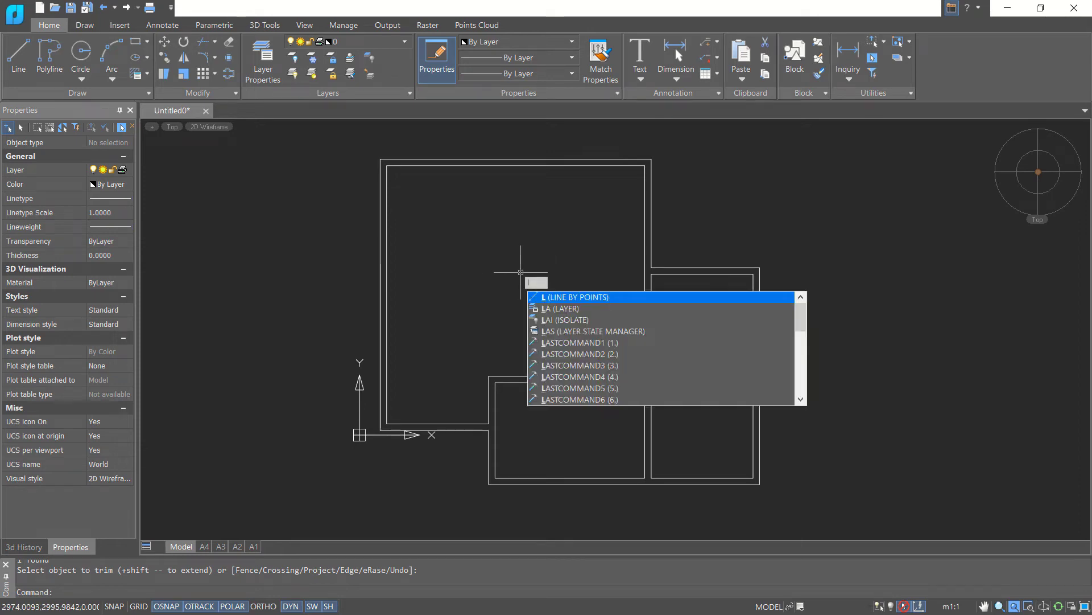
key(Return)
click(473, 318)
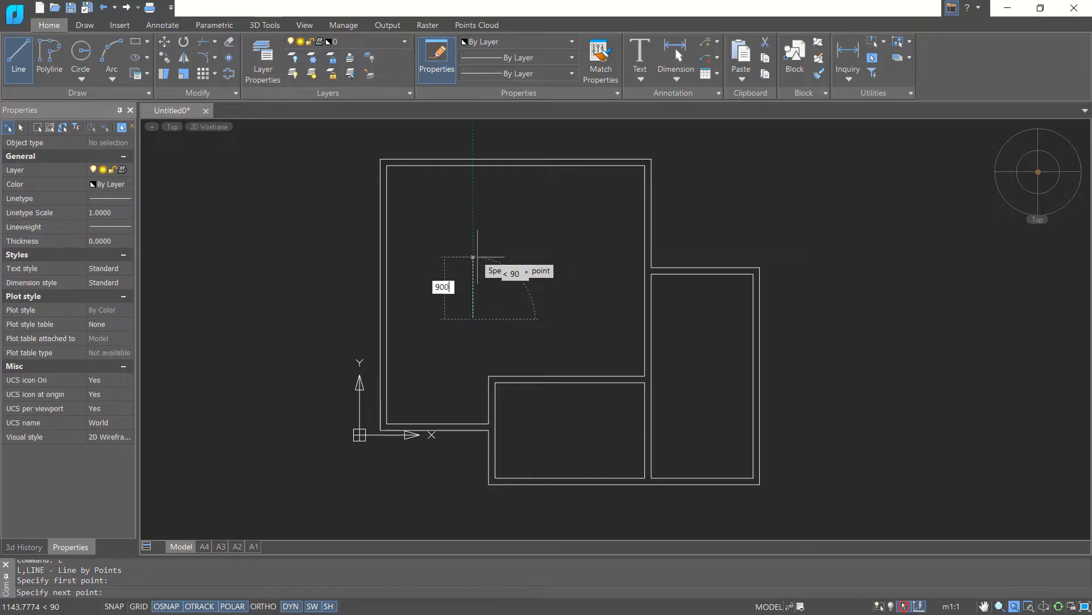
key(Return)
key(Return)
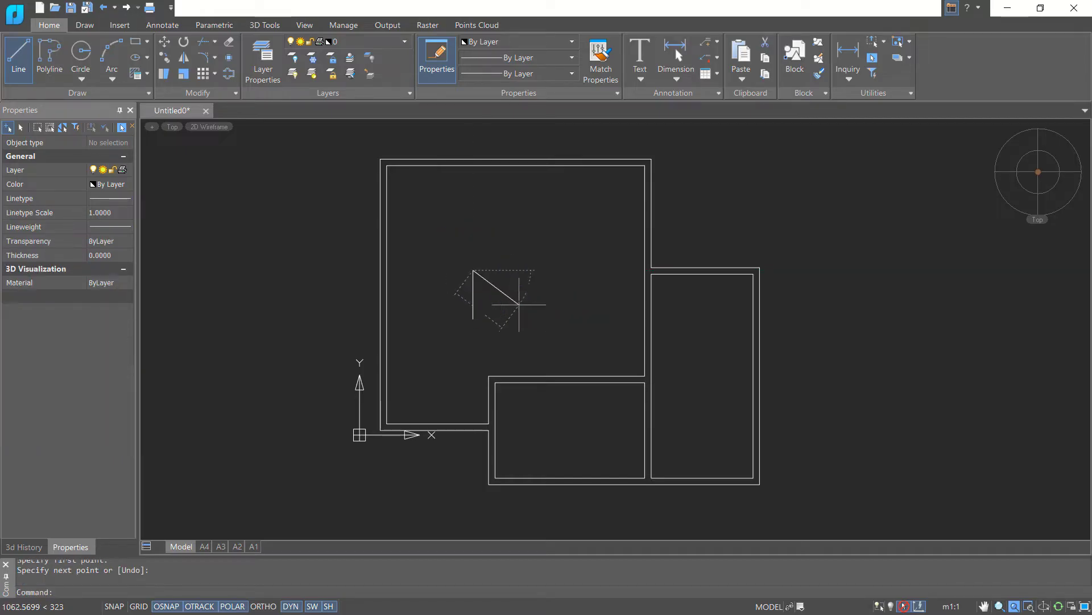
Draw the door swing as a 900 mm radius quarter arc centred on the leaf's lower end, from its horizontal start up to the leaf's upper end
scroll(470, 292, up, 2)
scroll(470, 292, up, 3)
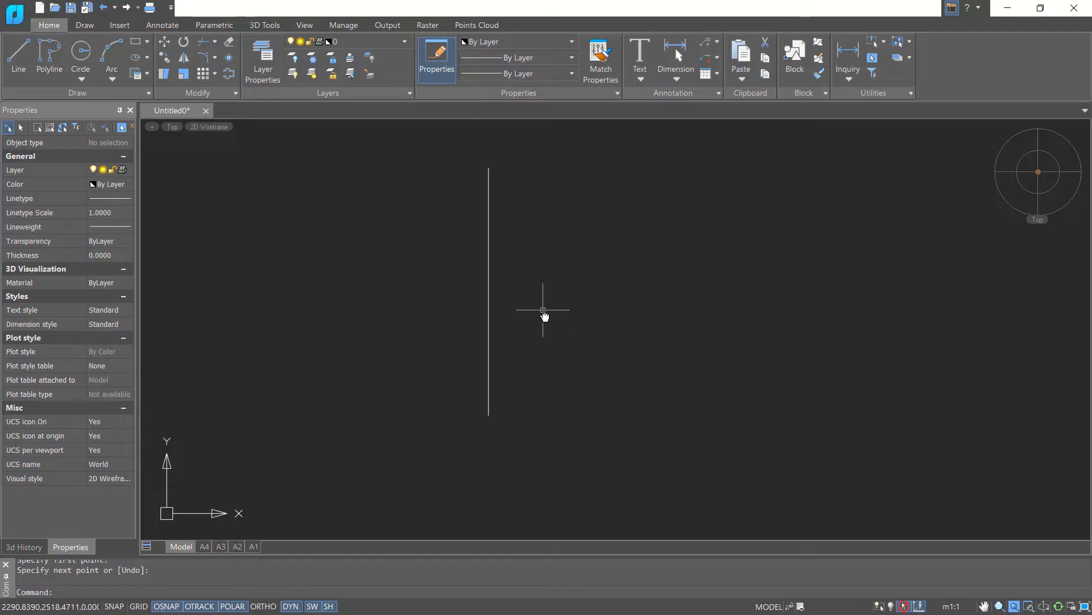
text(arc)
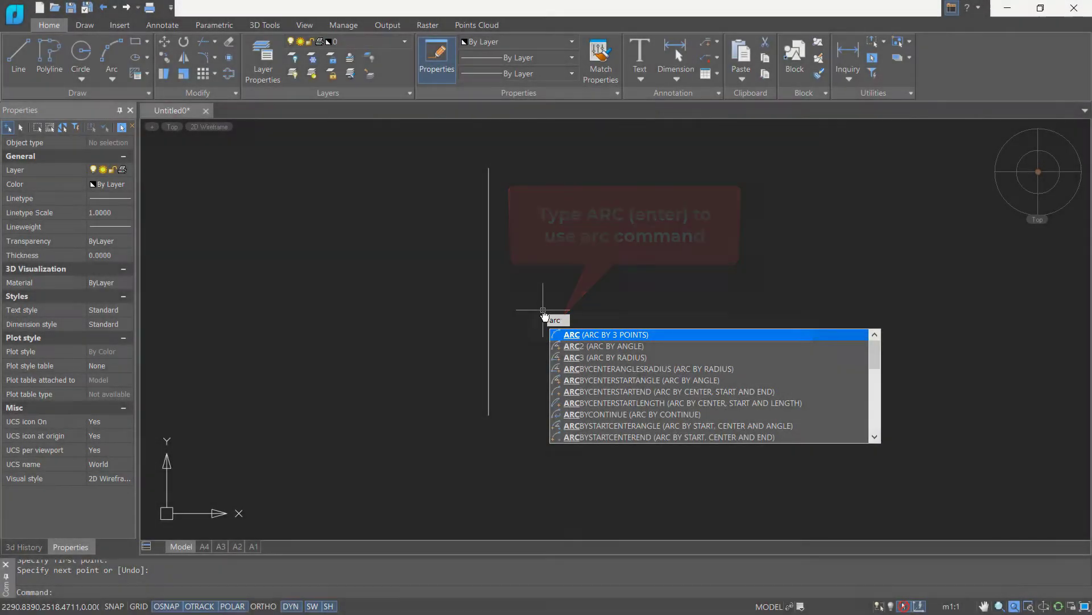
key(Return)
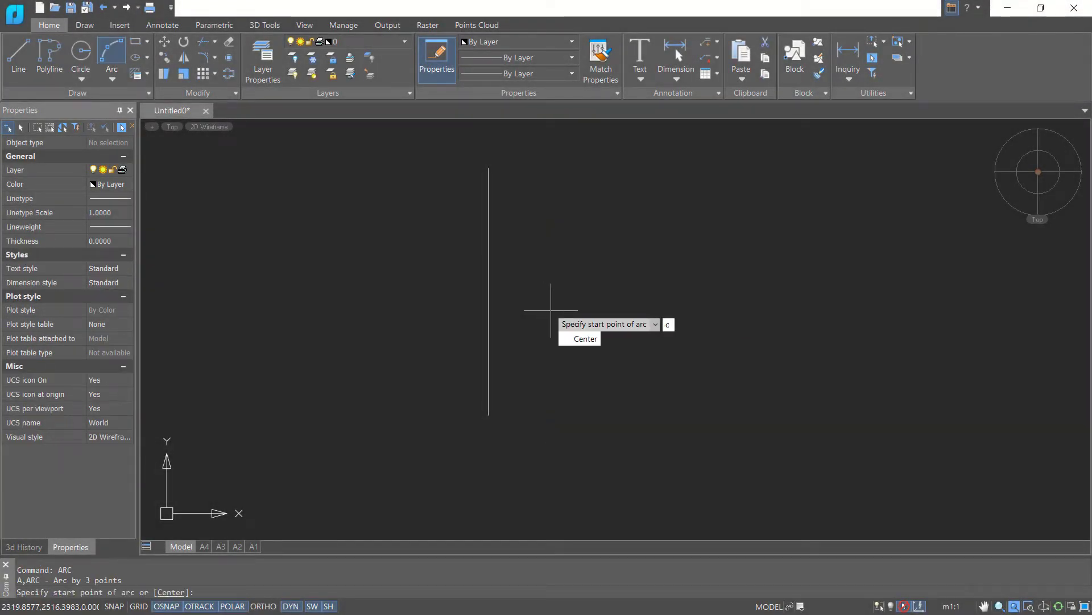
click(586, 339)
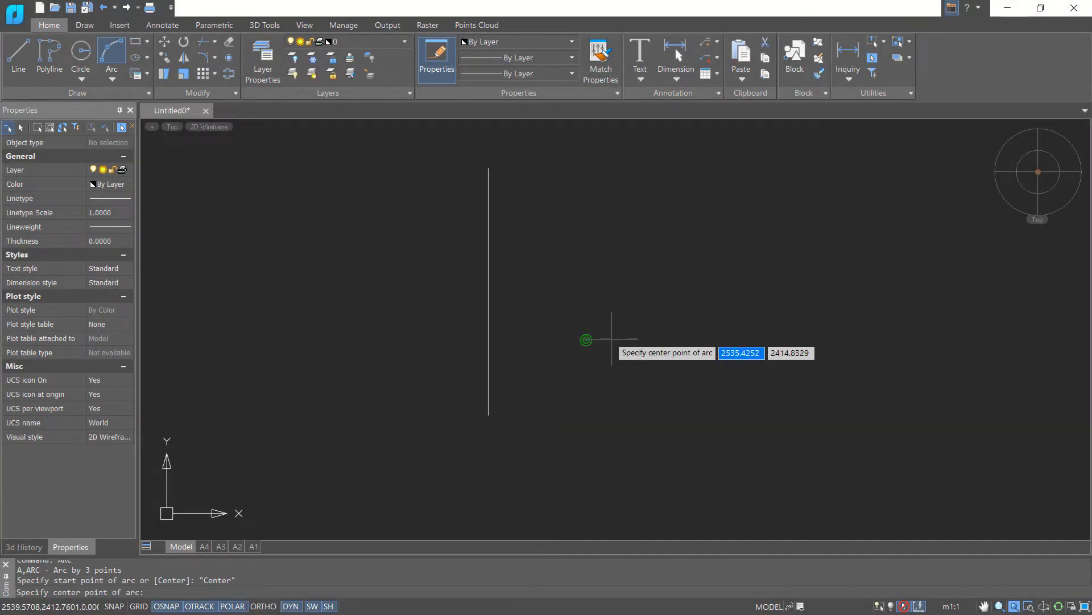
click(489, 415)
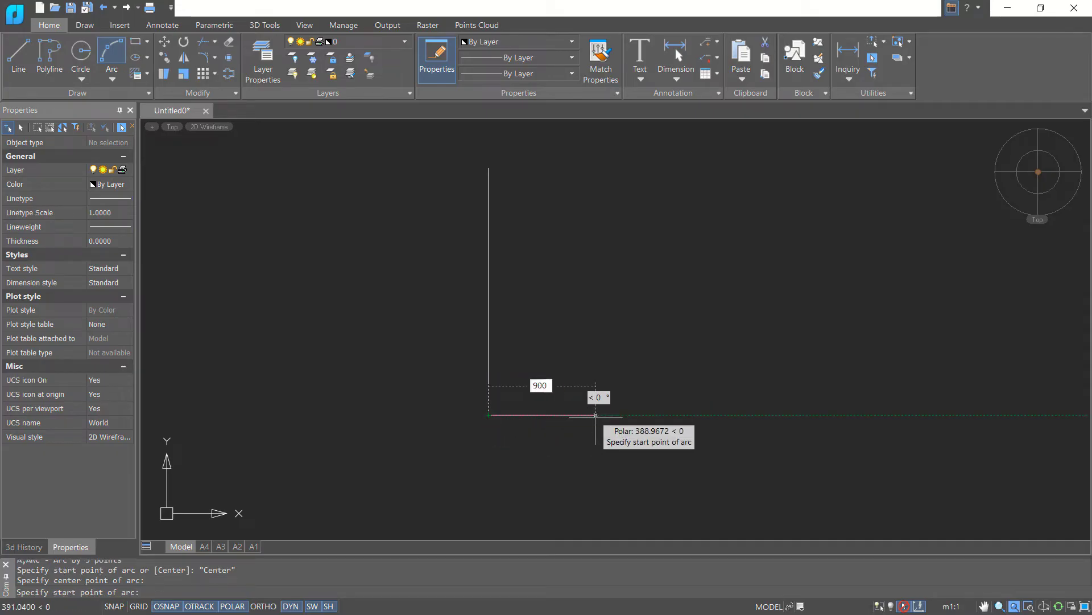
key(Return)
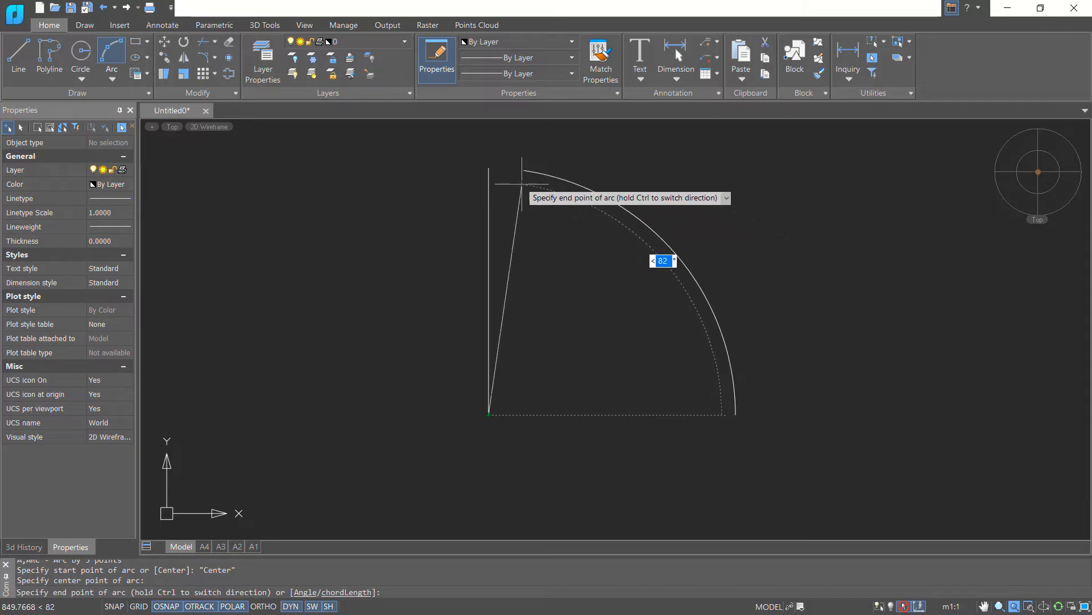
click(488, 171)
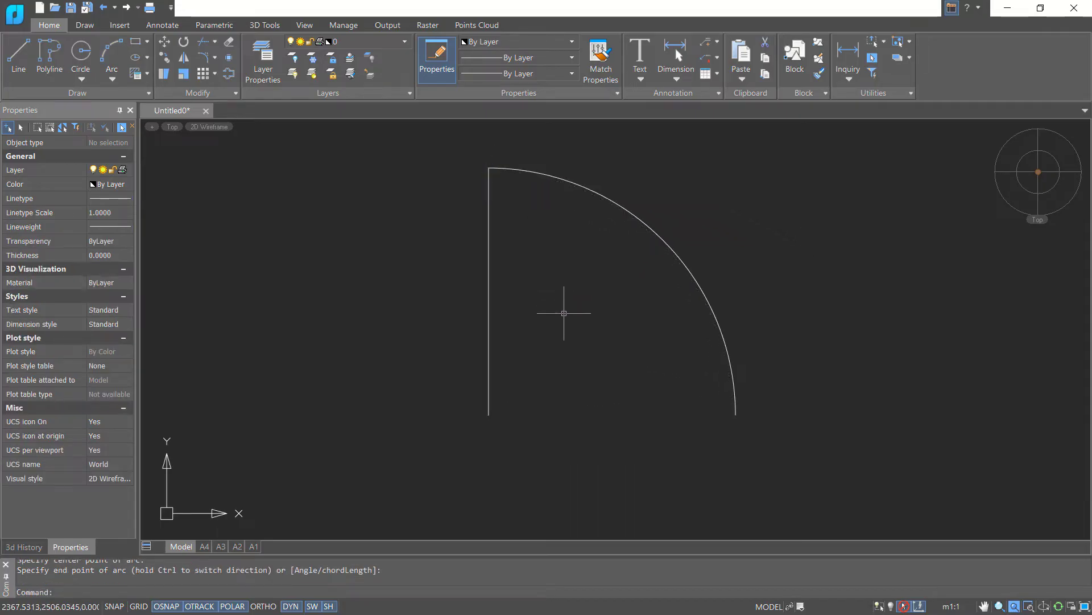
Copy the vertical door leaf line 20 mm to the right, toward the swing arc
text(co)
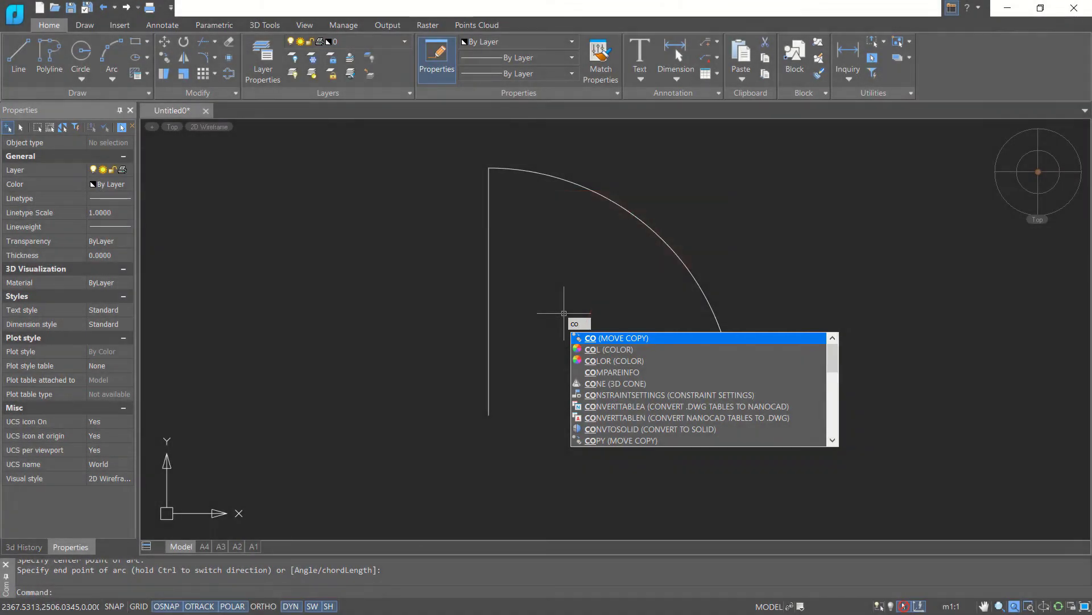
key(Return)
click(530, 276)
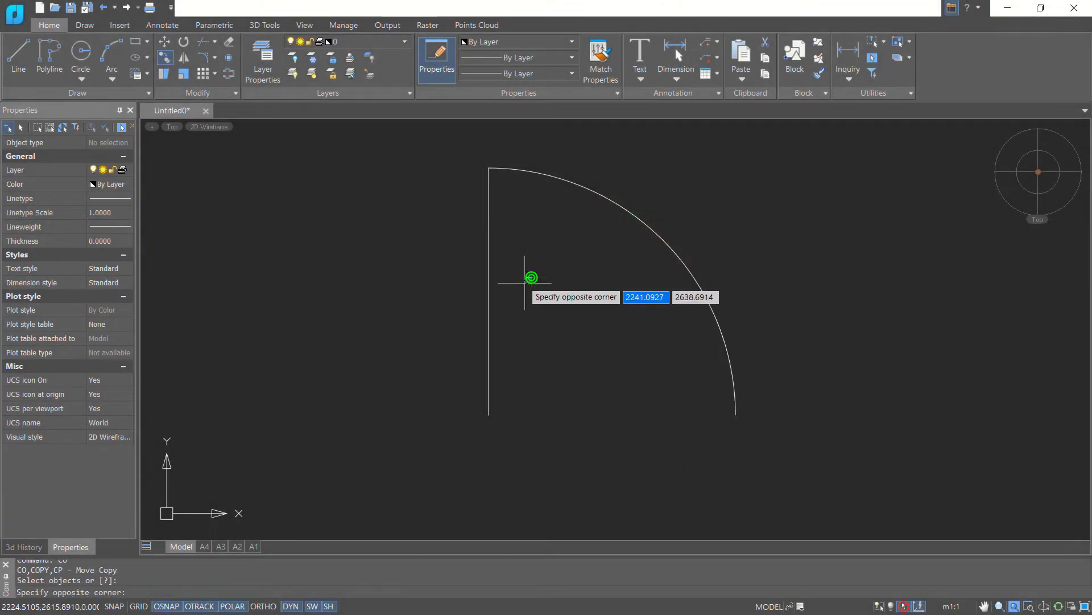
click(463, 356)
key(Return)
click(539, 365)
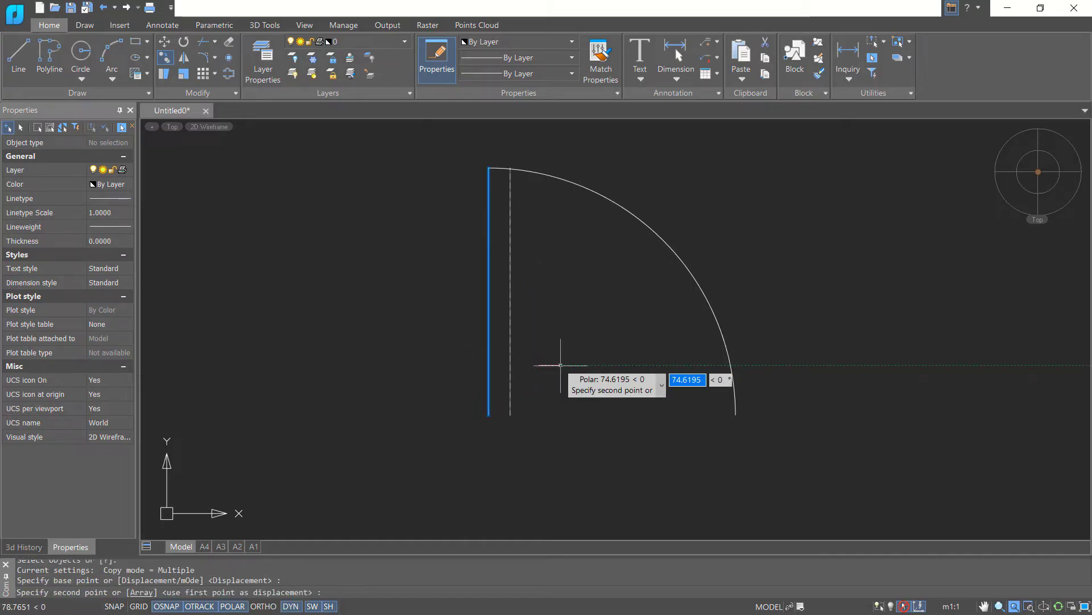
text(20)
key(Return)
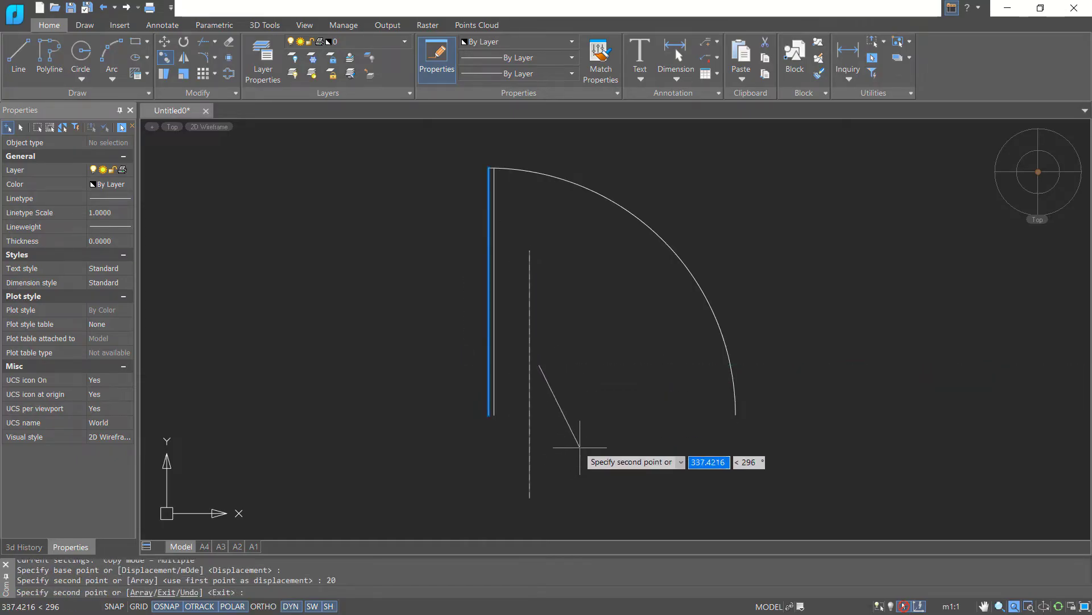
key(Return)
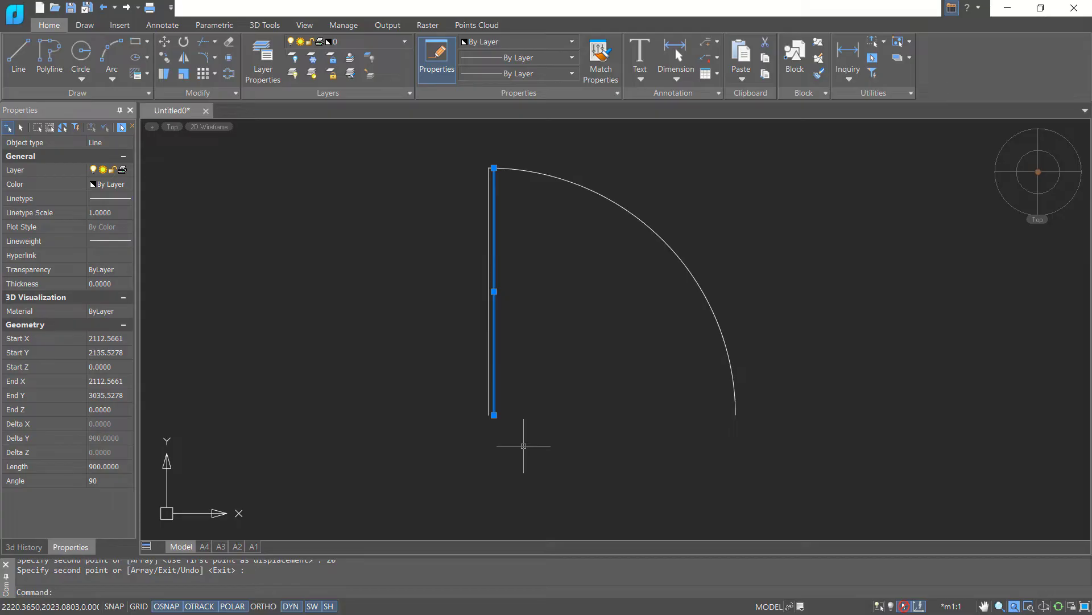
Close the lower end of the door leaf with a short line between its two vertical lines
text(l)
key(Return)
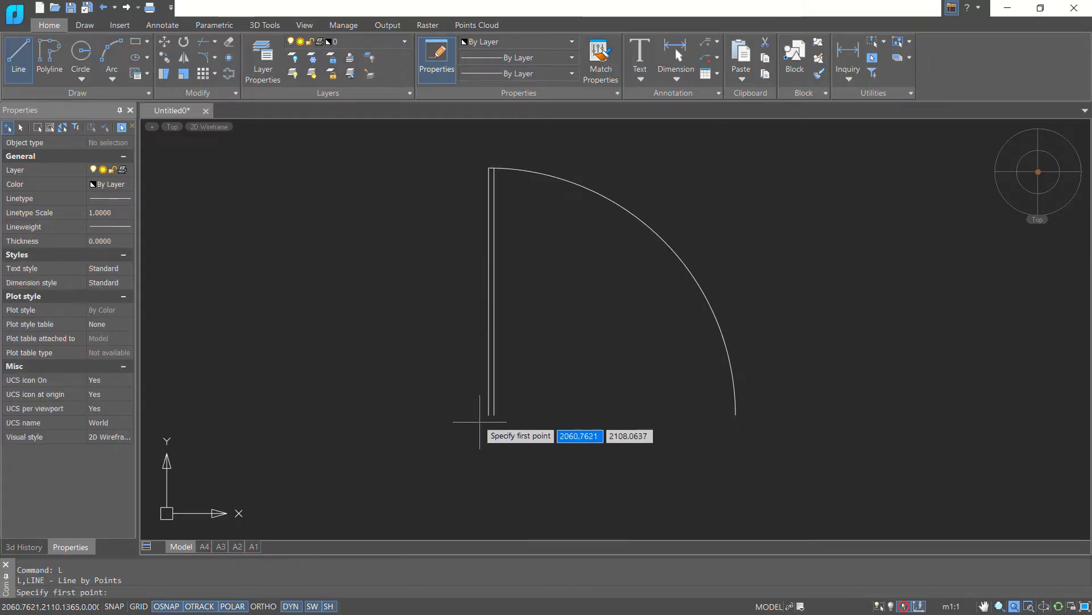
scroll(496, 416, up, 3)
click(518, 409)
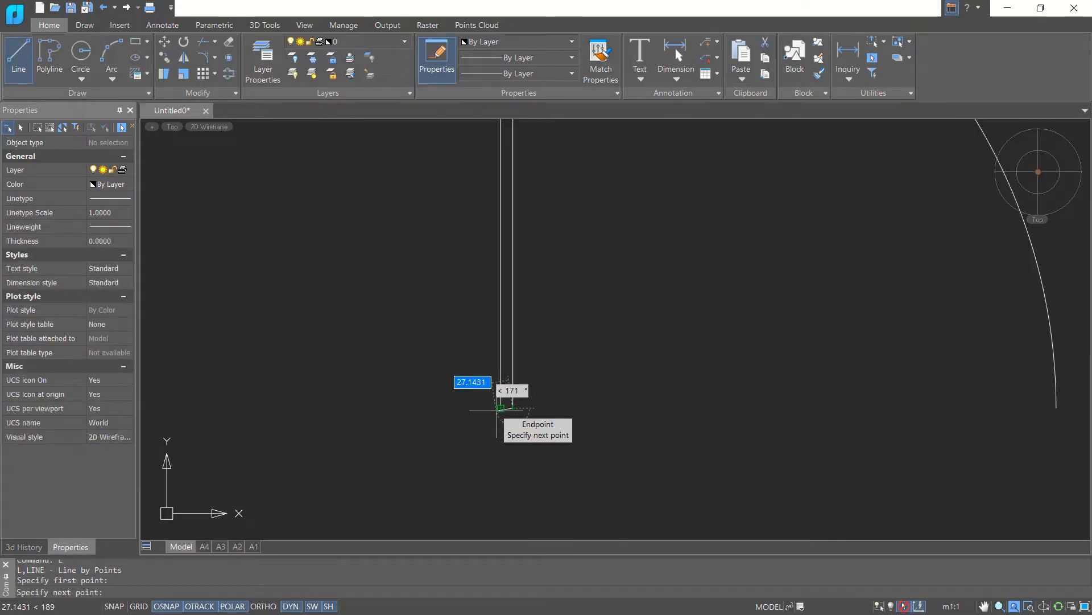
click(501, 407)
Continue the line into a door jamb rectangle 40 mm wide and about 120 mm high, below and left of the leaf's lower-left corner
middle_drag(501, 415, 507, 370)
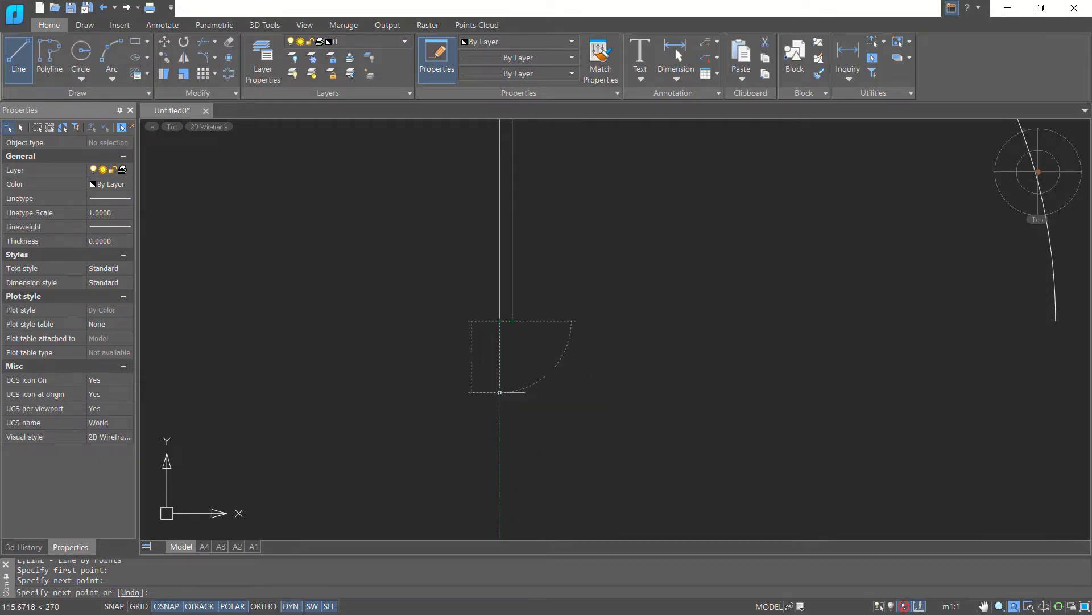
click(500, 392)
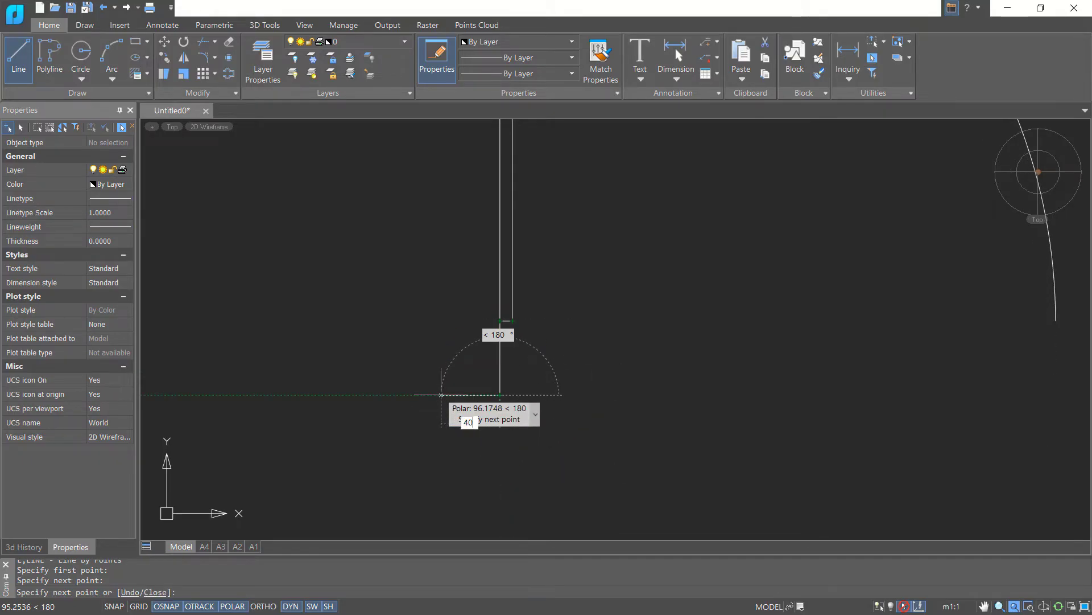
click(475, 394)
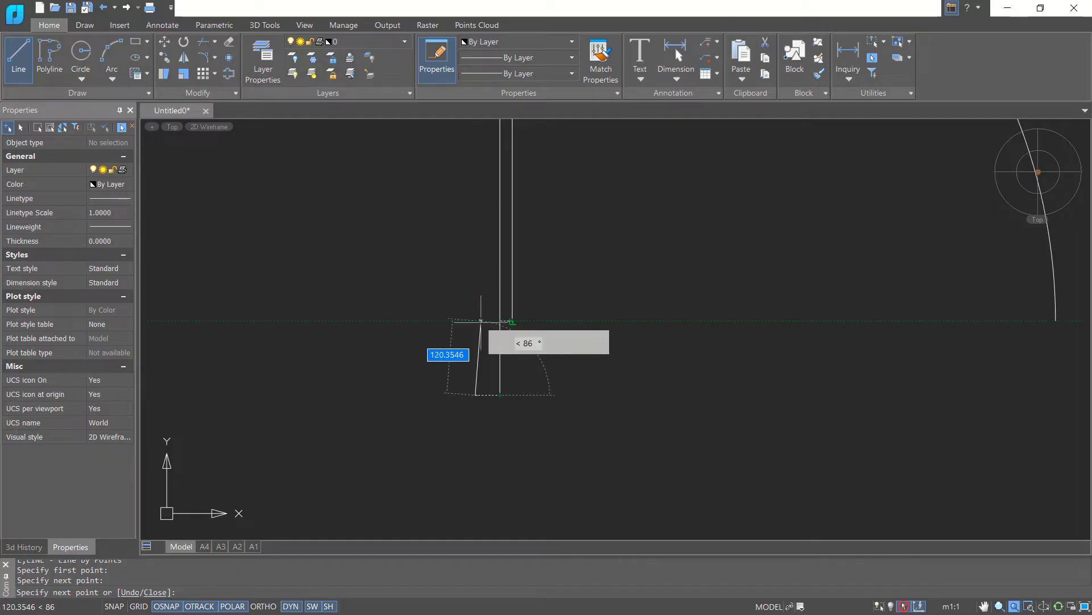
click(478, 323)
click(496, 319)
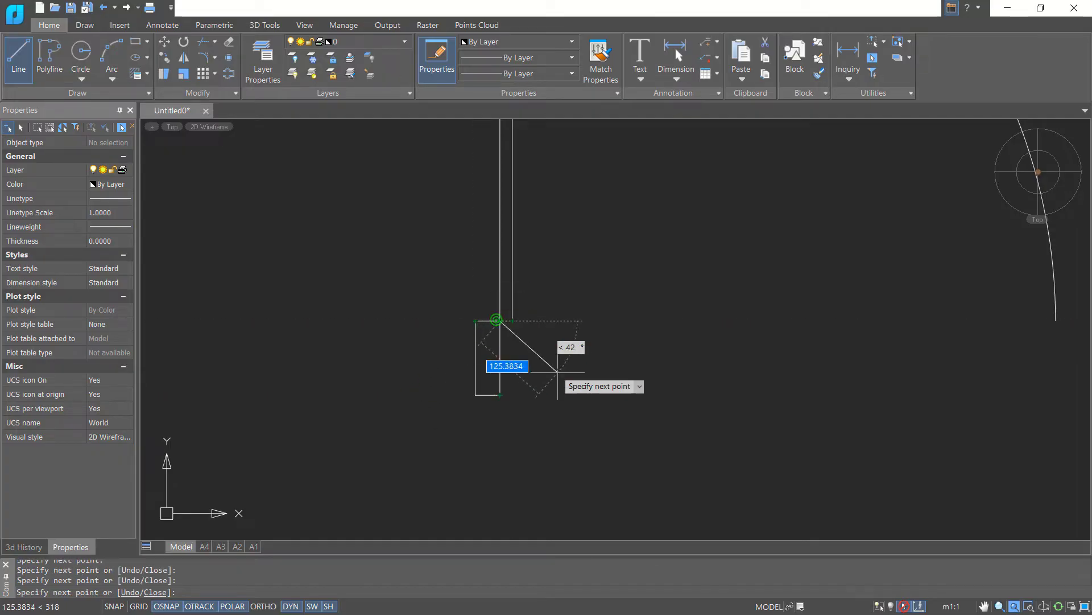
key(Return)
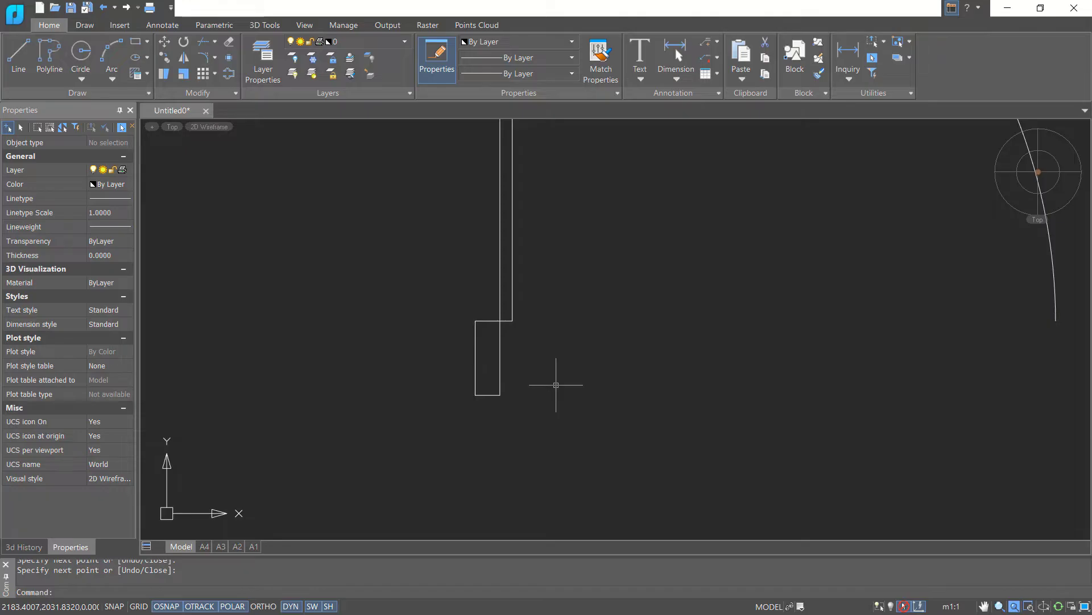
Copy the jamb rectangle from its upper-left corner to the lower end of the swing arc
text(co)
key(Return)
click(532, 371)
click(454, 419)
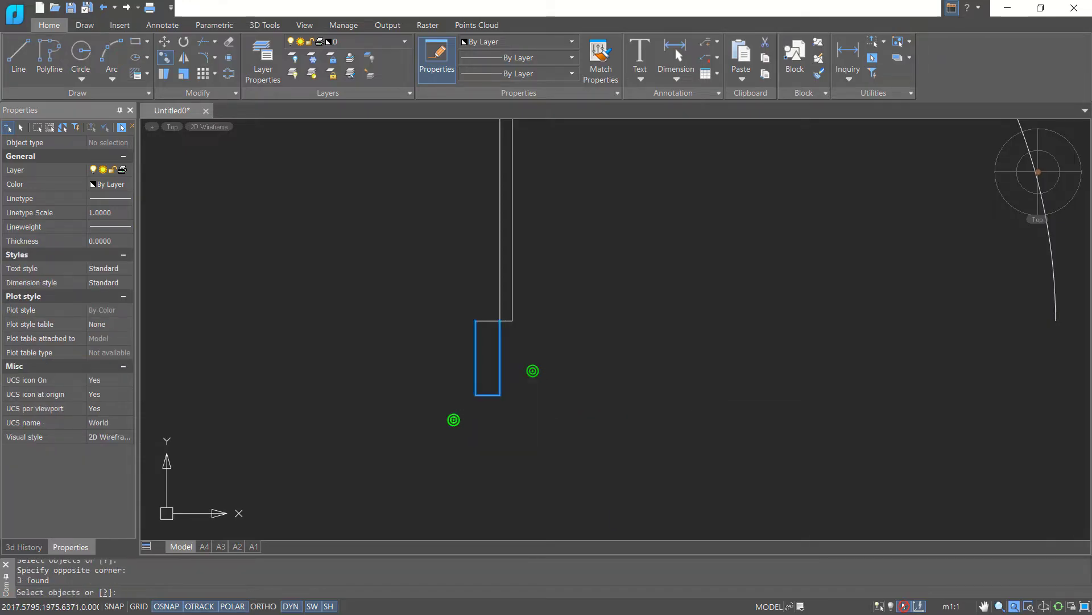
click(488, 345)
click(462, 297)
key(Return)
click(476, 322)
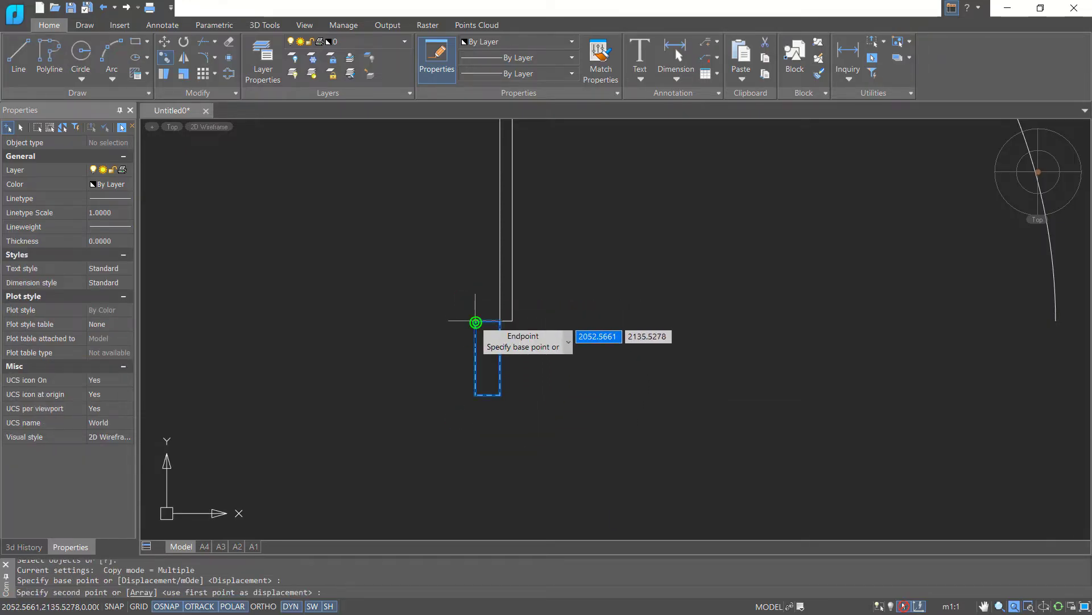
scroll(575, 340, down, 1)
click(897, 327)
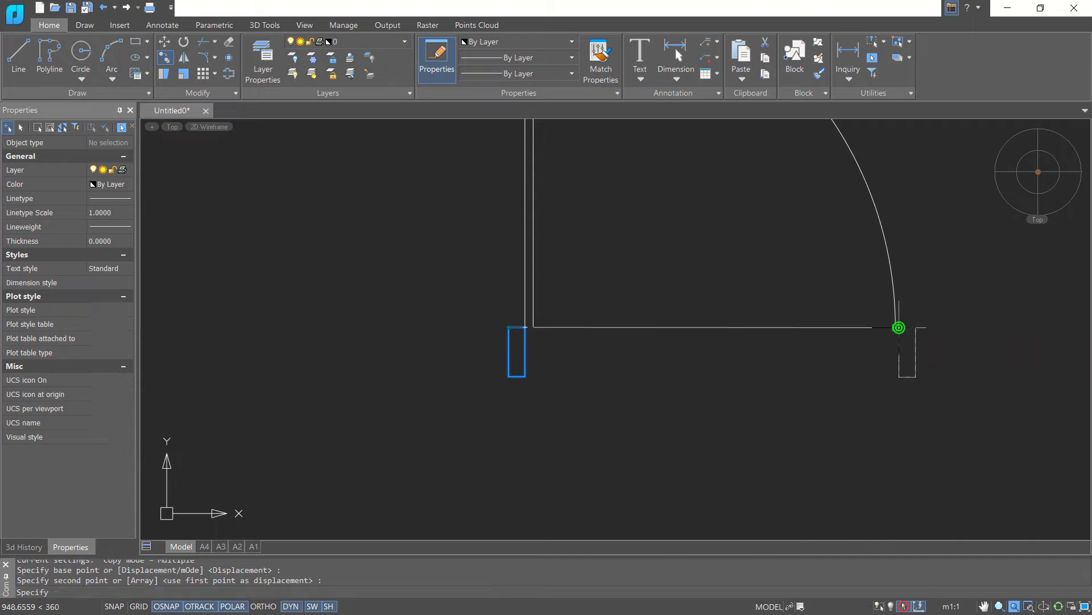
scroll(791, 371, down, 1)
key(Return)
Group the door leaf, swing arc and both jambs under the name DOOR
middle_drag(763, 325, 671, 378)
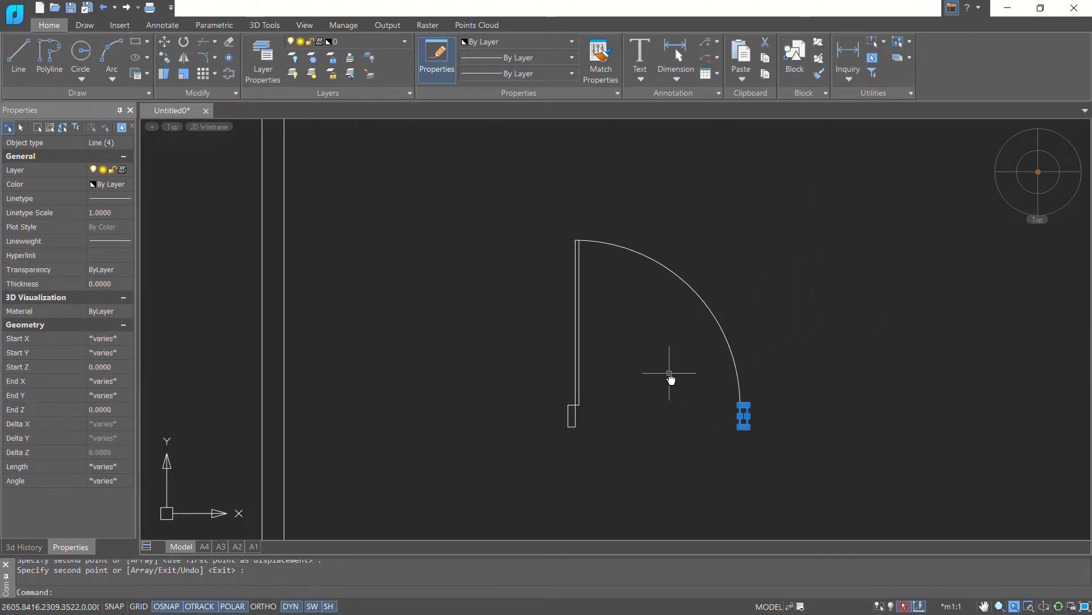
text(group)
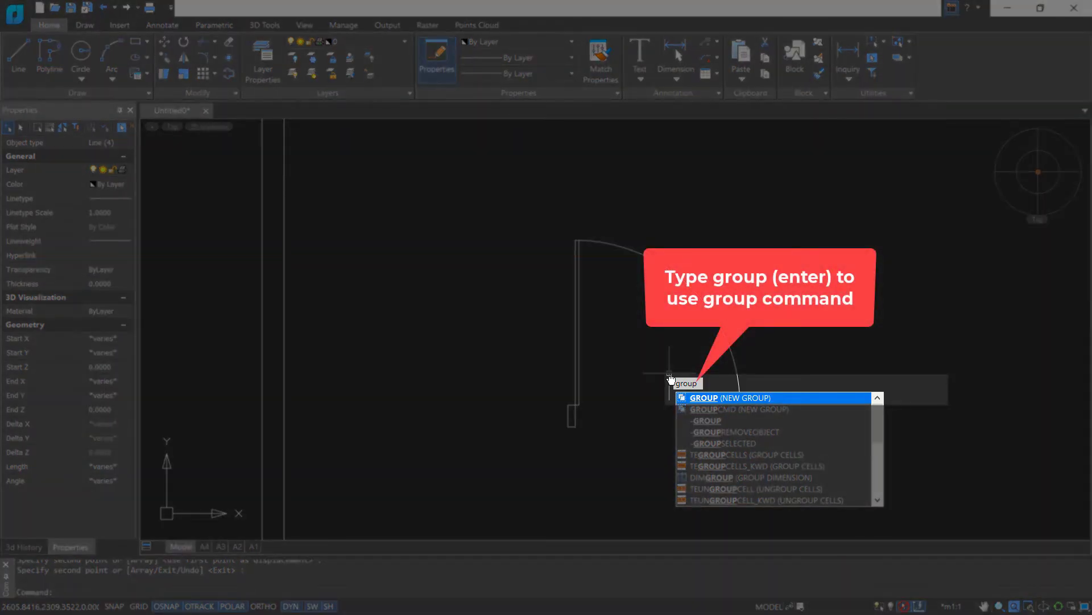
key(Return)
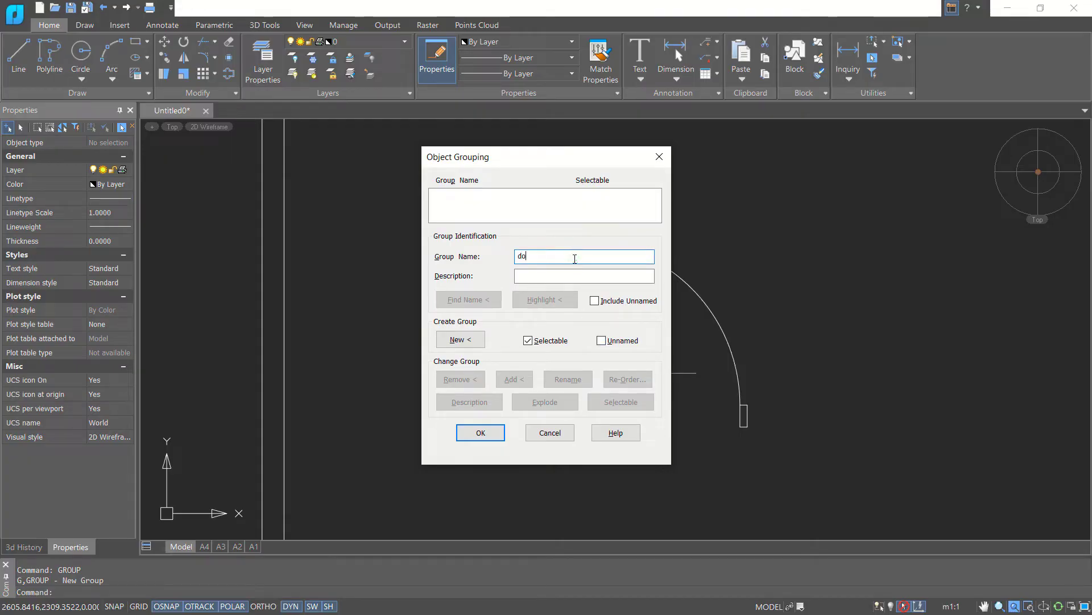
click(466, 340)
click(800, 204)
click(531, 461)
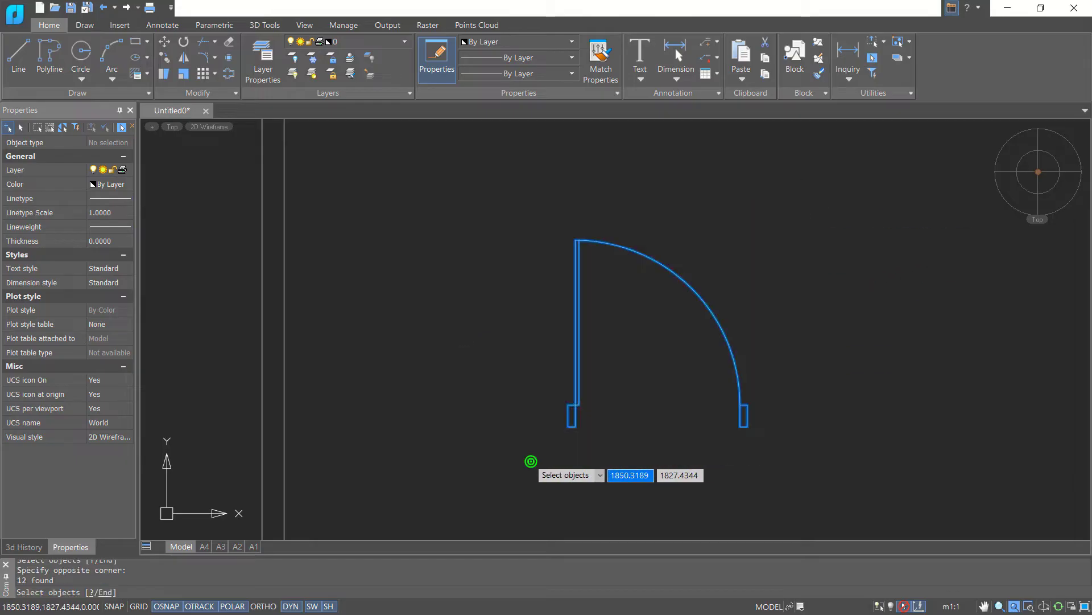
key(Return)
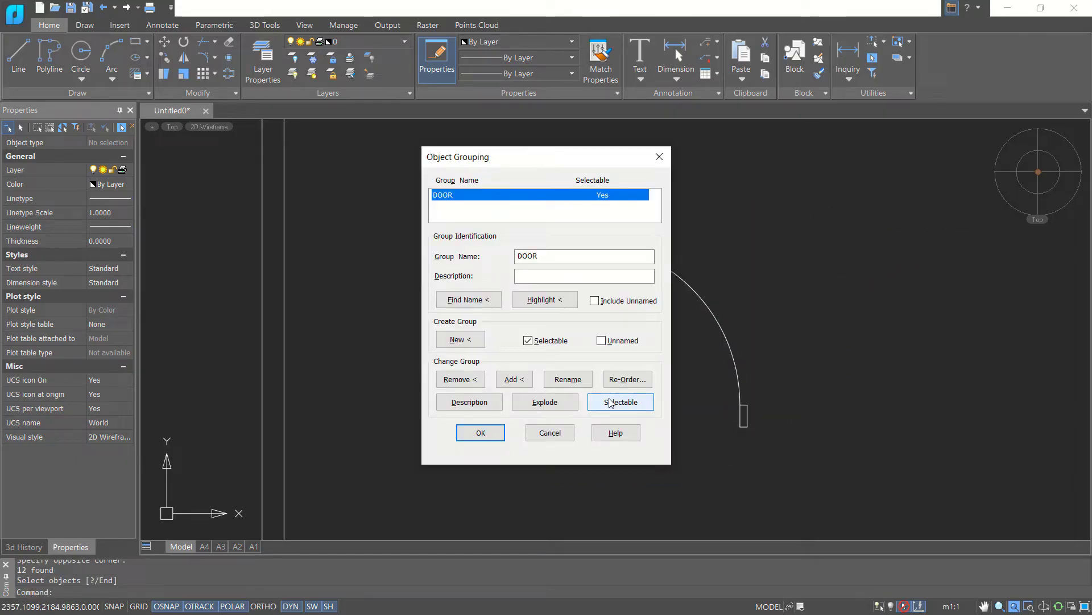
click(481, 434)
Set the door group's color to cyan and clear the selection
click(701, 295)
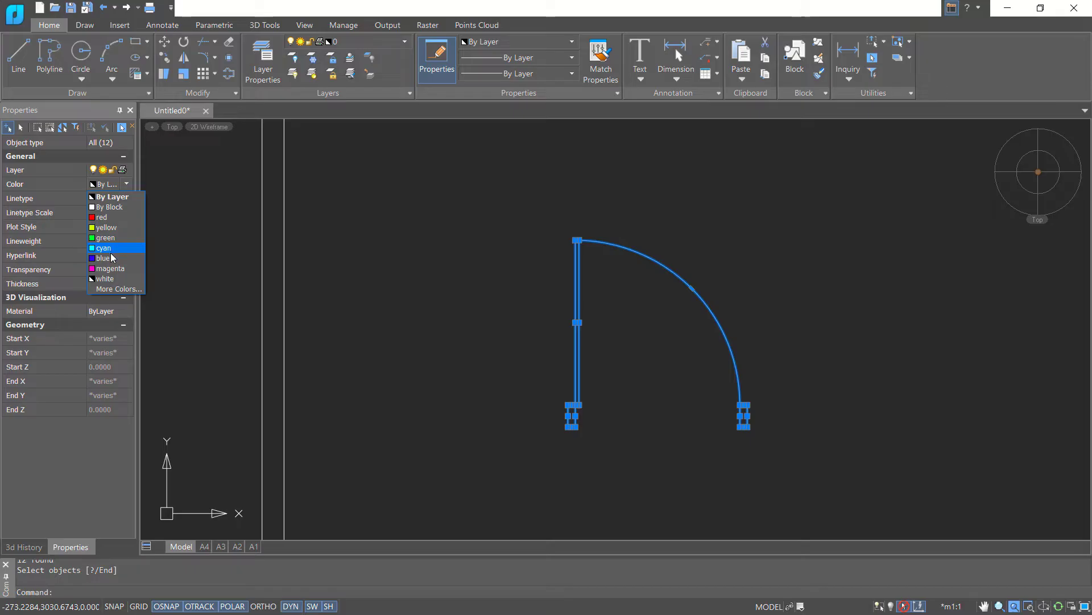
click(108, 248)
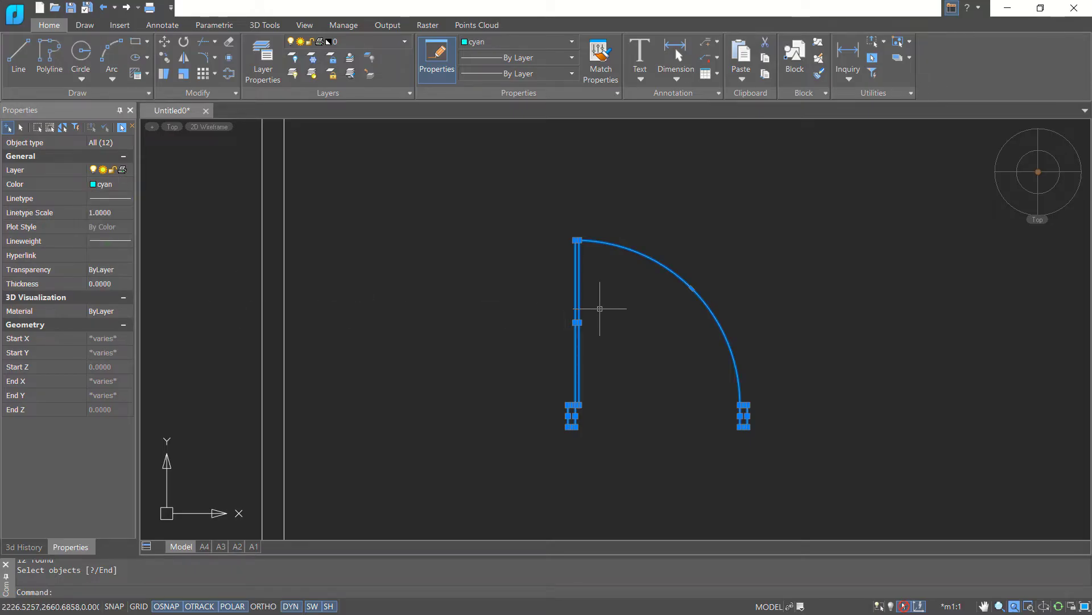
key(Escape)
Move the door from its left jamb's upper-left corner to the large room's lower-left inner wall corner
scroll(608, 322, down, 3)
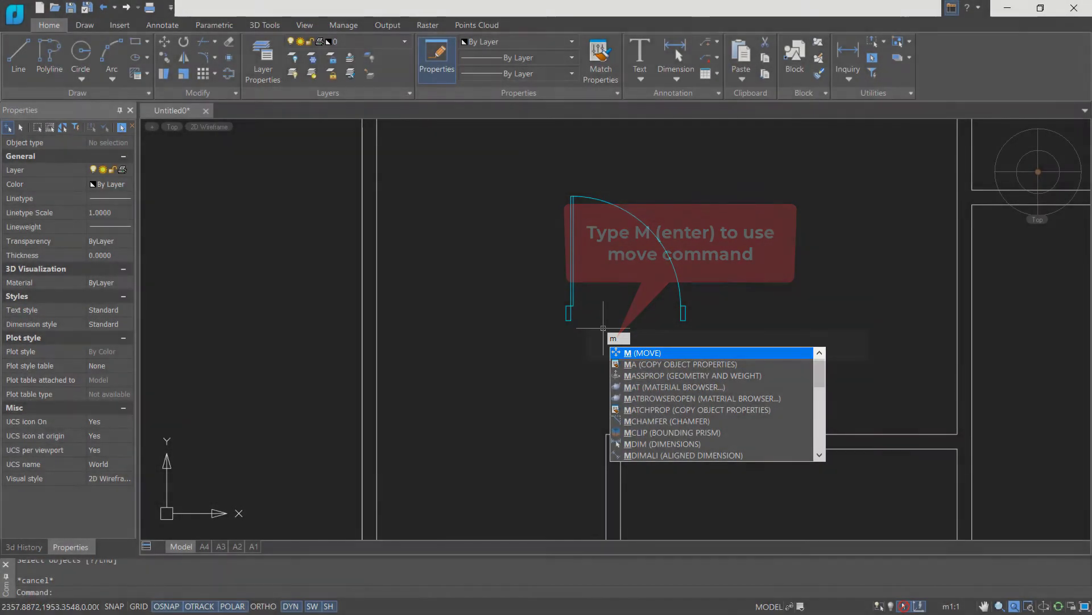
key(Return)
click(706, 227)
click(560, 340)
key(Return)
scroll(524, 296, up, 2)
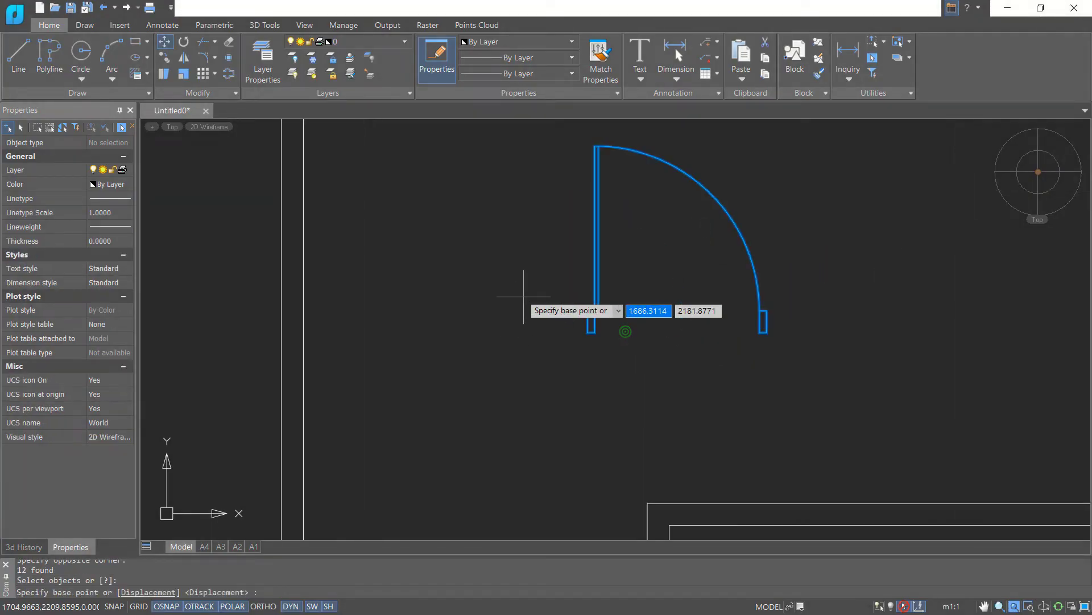
click(585, 311)
scroll(554, 312, down, 3)
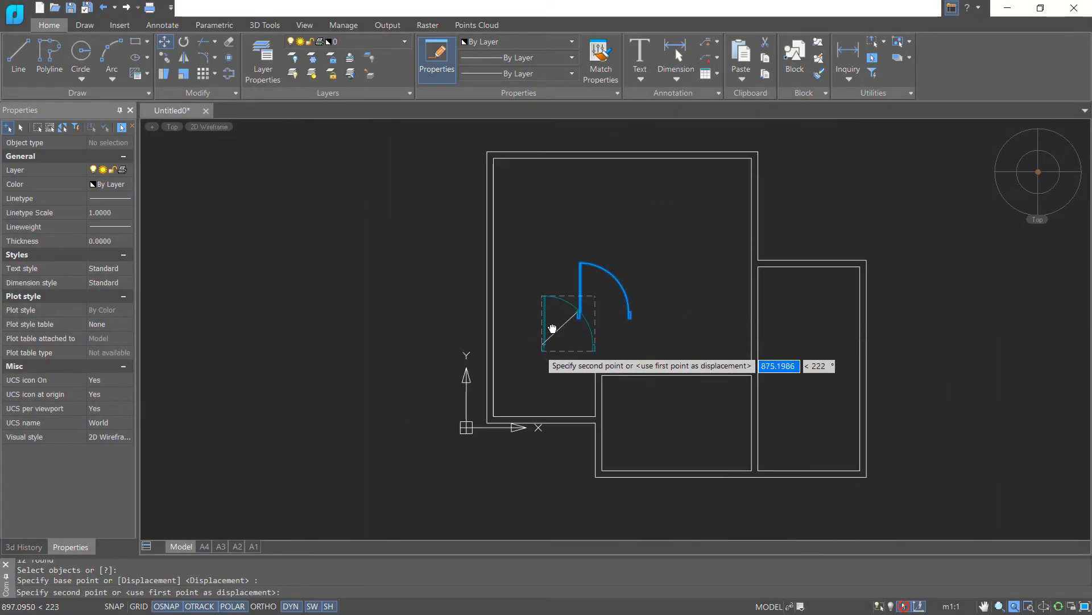
scroll(536, 366, up, 5)
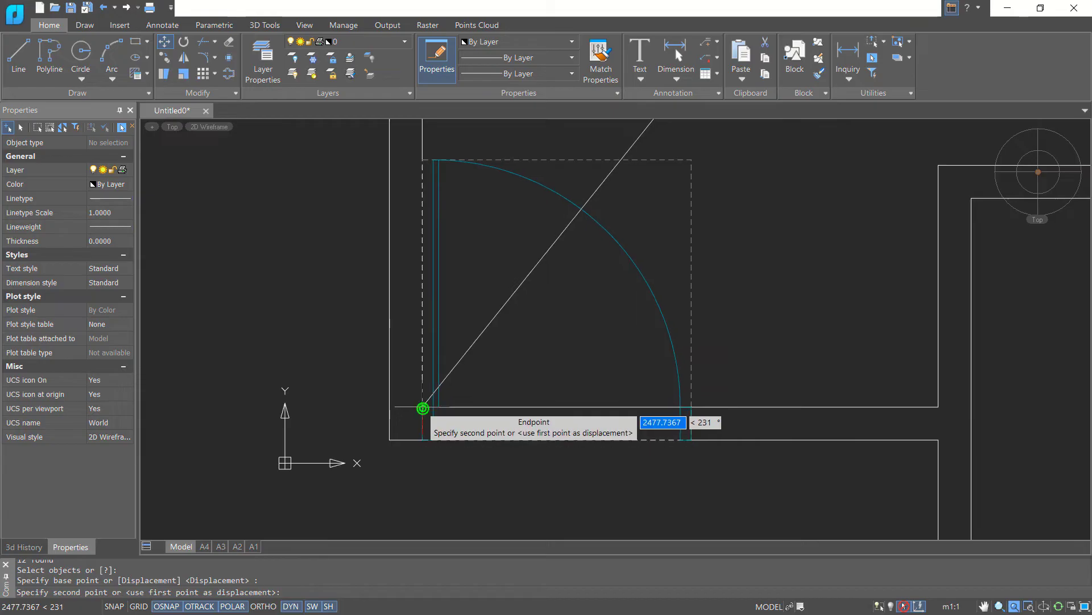
click(422, 406)
Copy the placed door into the free space of the large room, above the small middle room's upper wall
scroll(654, 302, down, 2)
middle_drag(670, 294, 605, 361)
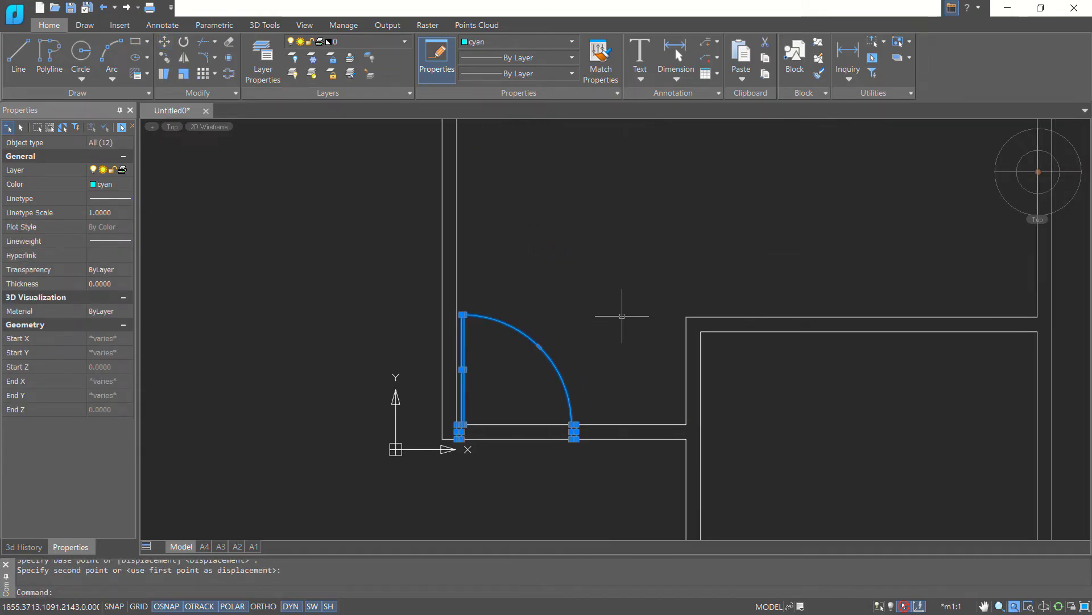
text(co)
key(Return)
click(510, 375)
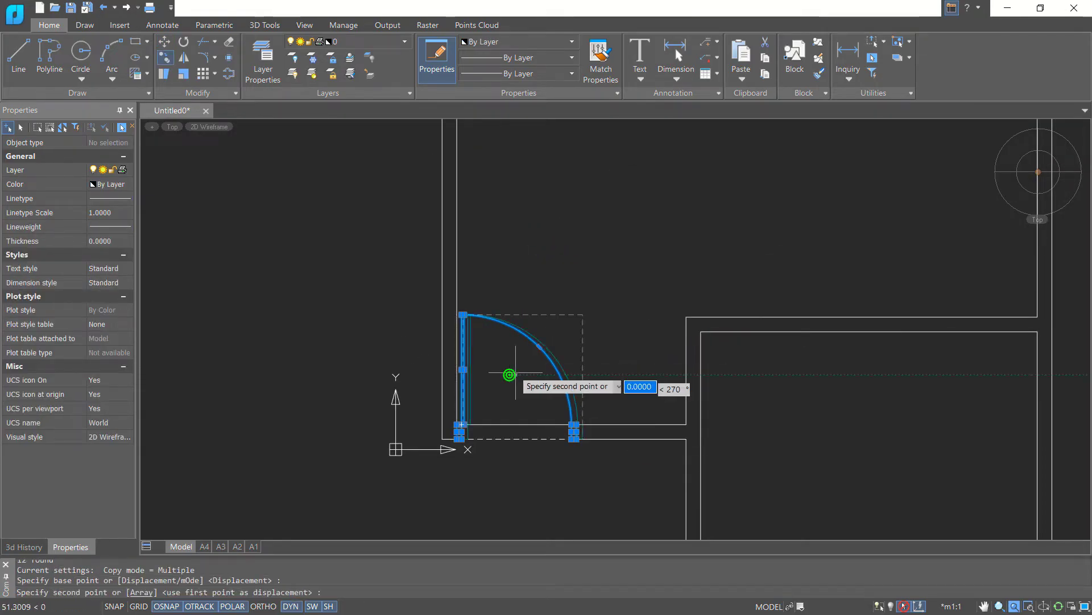
click(888, 198)
key(Escape)
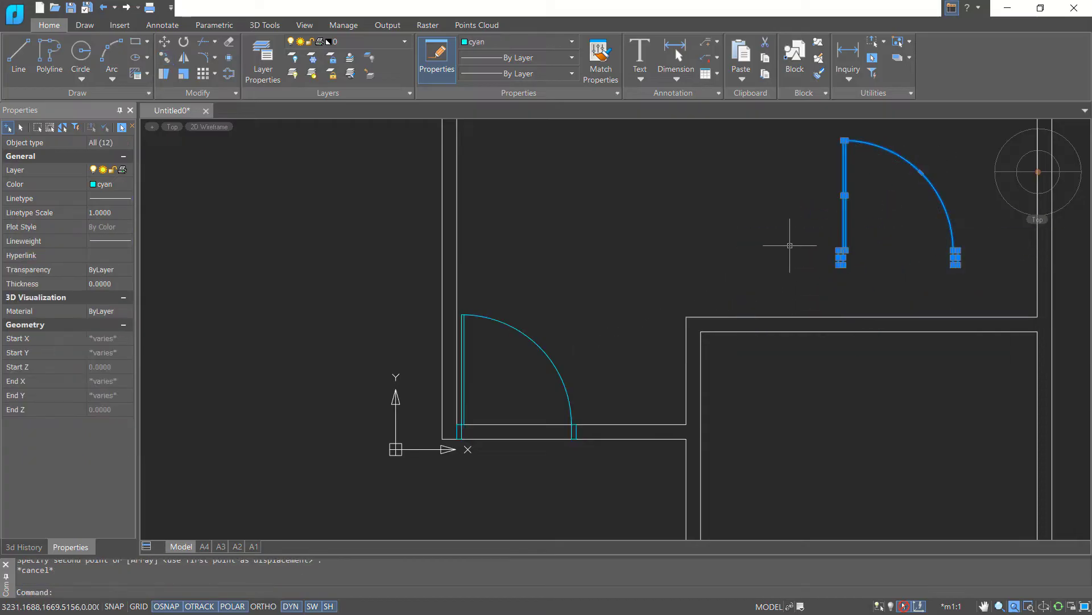
Rotate the copied door in the large room by 270°
scroll(738, 274, down, 3)
middle_drag(738, 274, 673, 317)
text(ro)
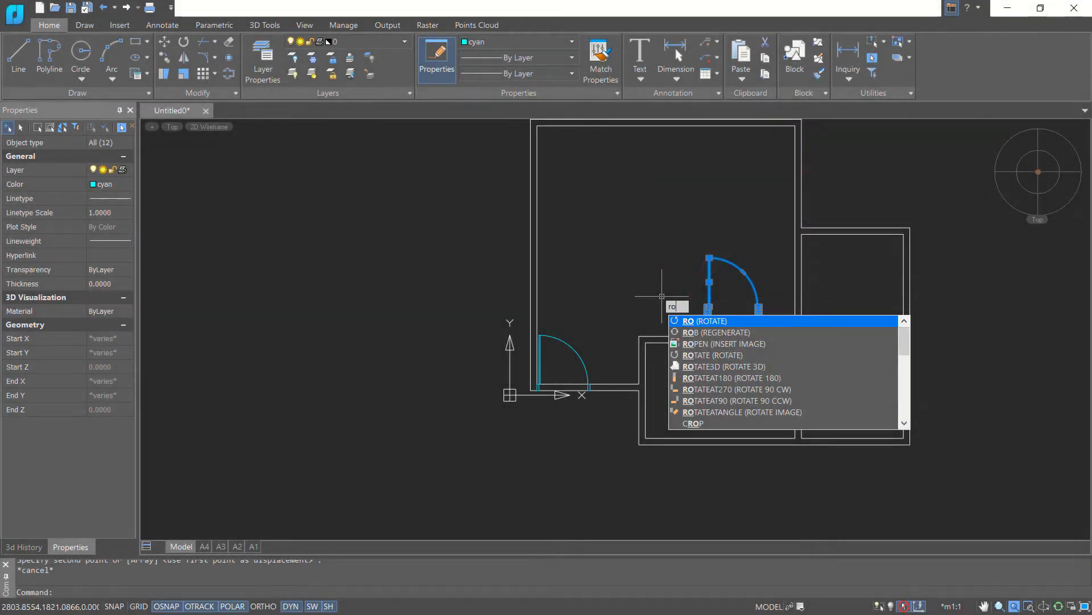
key(Return)
click(757, 249)
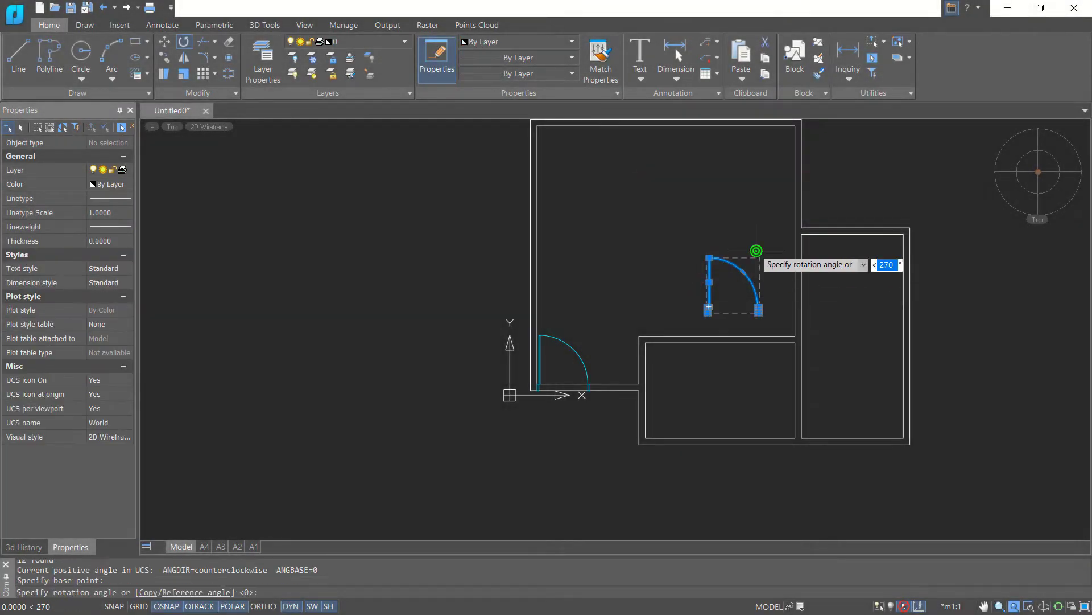
click(757, 391)
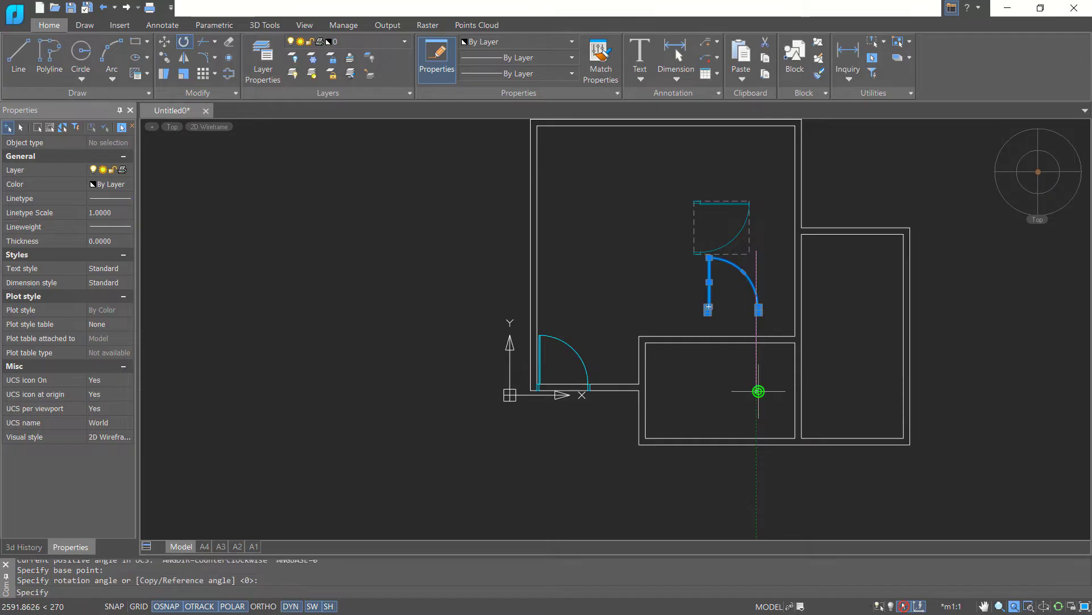
Create another door by rotating a copy of the turned door by a further 270°
key(Return)
click(757, 262)
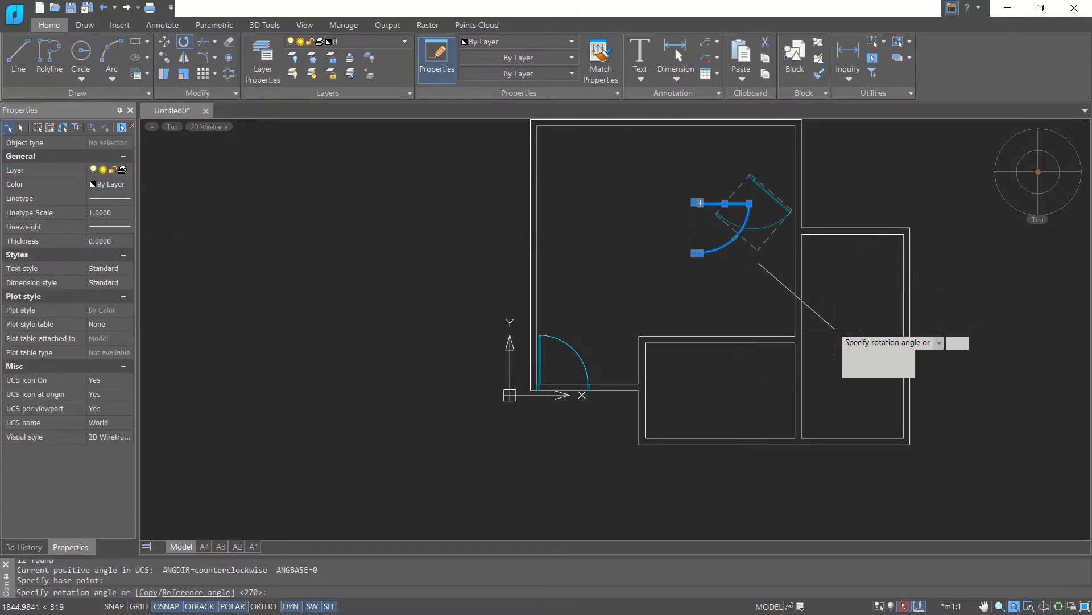
text(c)
key(Return)
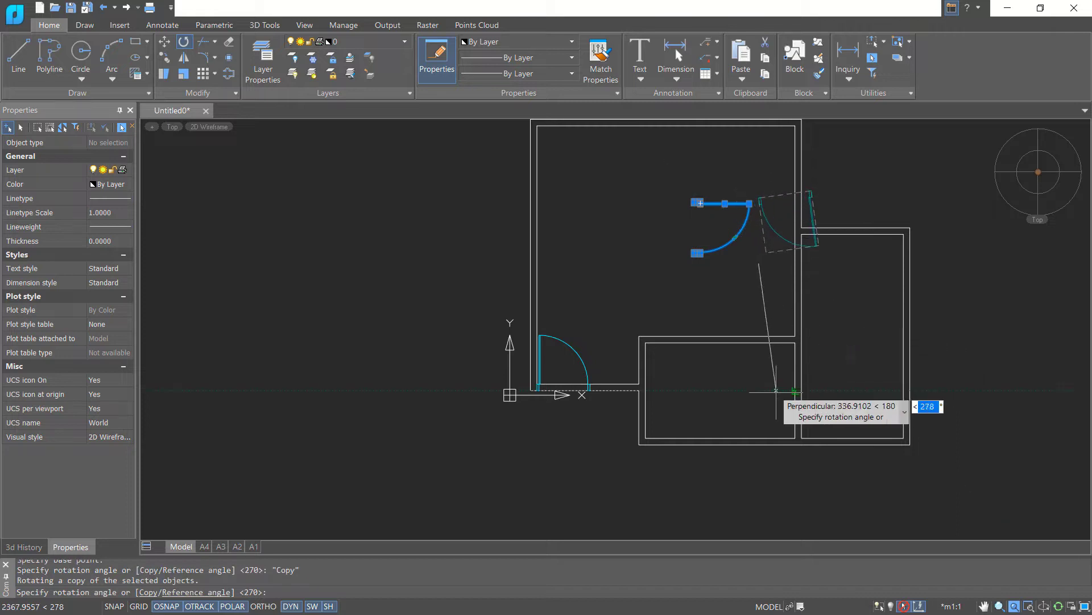
click(757, 395)
Move the newest door into the small middle room's upper wall, with its right jamb at the room's upper-right inner corner
scroll(827, 220, up, 2)
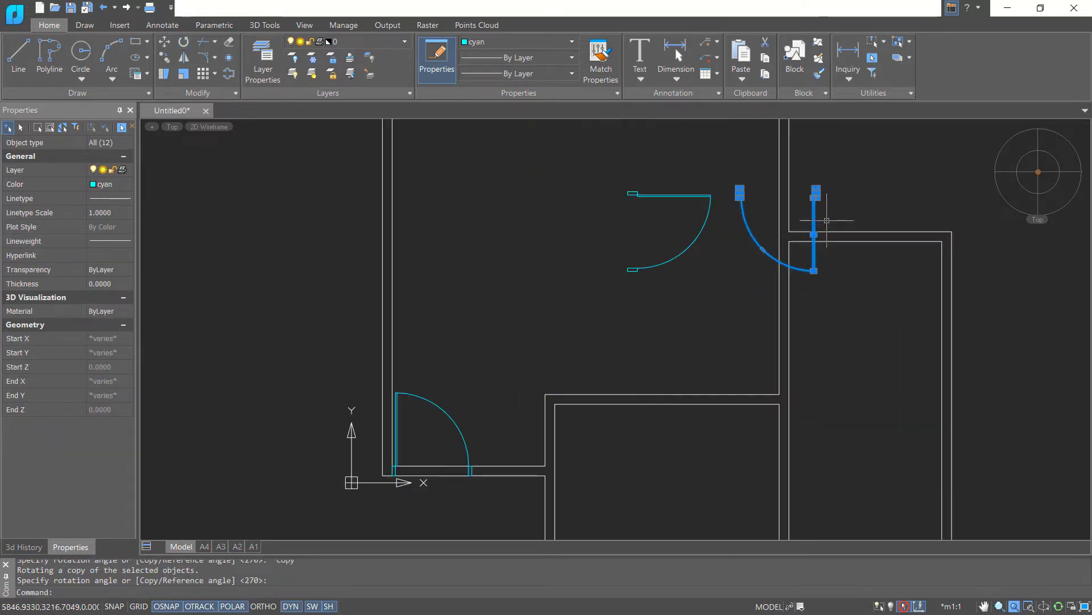
key(Return)
scroll(802, 188, up, 6)
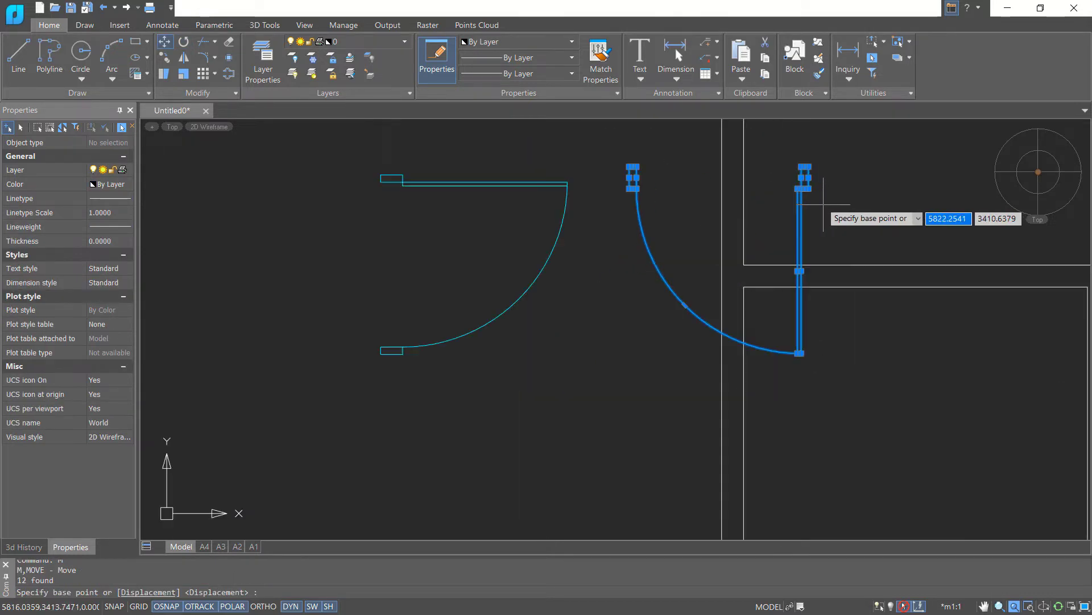
click(793, 183)
scroll(788, 183, down, 6)
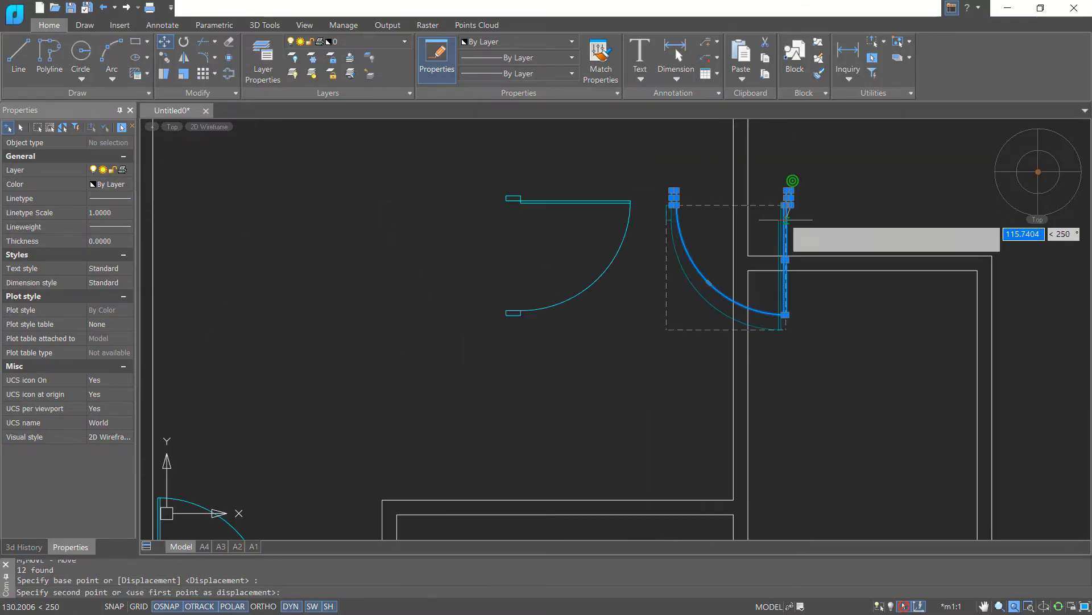
scroll(718, 414, up, 2)
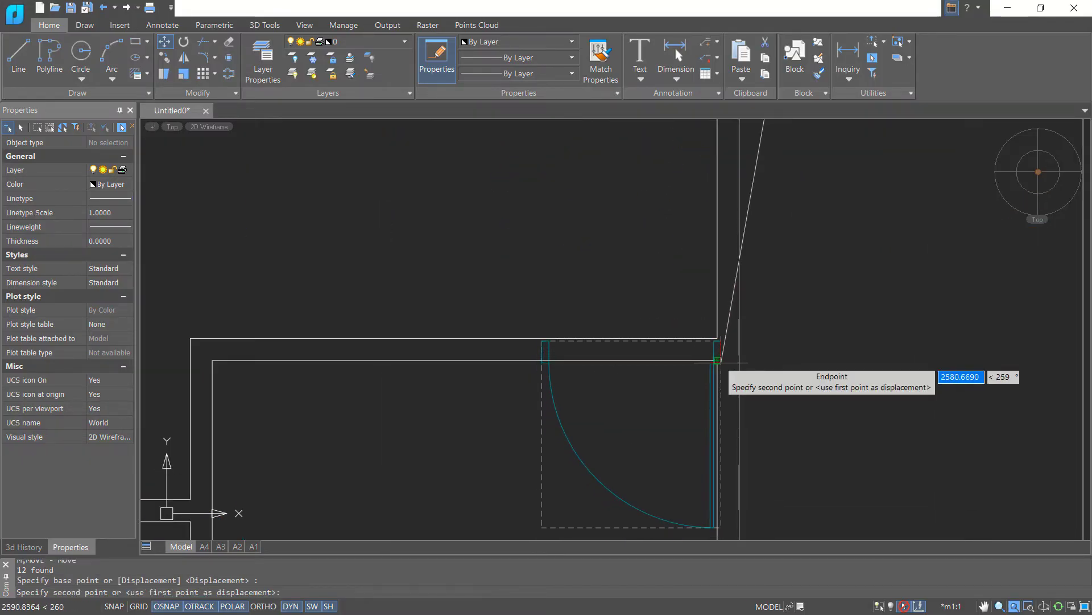
click(718, 361)
key(Escape)
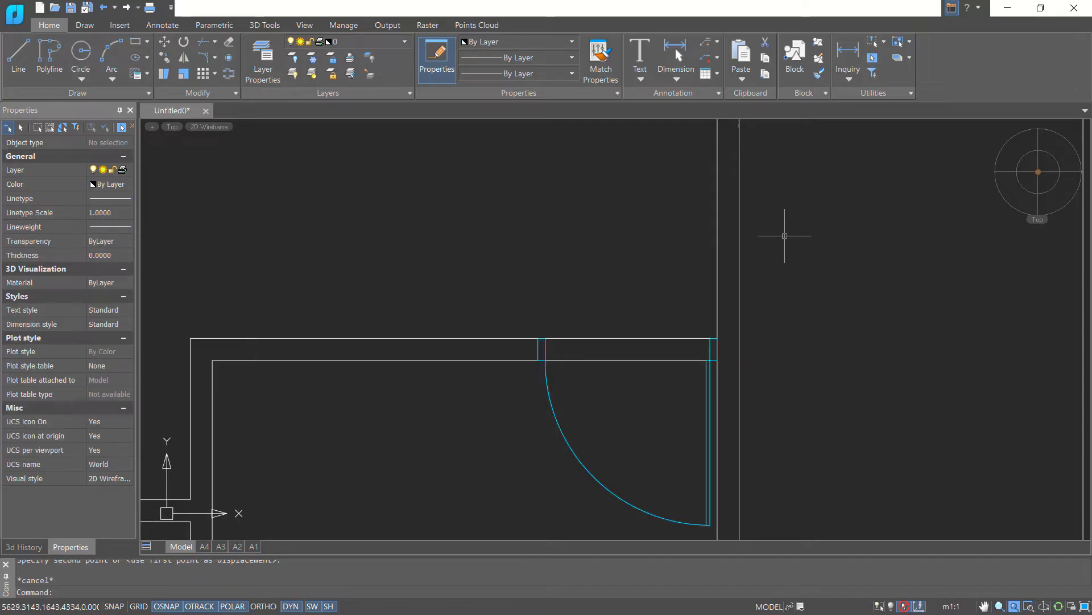
Move the remaining sideways door into the wall of the right-hand room, with its upper jamb at that room's upper-left inner corner
scroll(785, 244, down, 2)
middle_drag(785, 250, 786, 402)
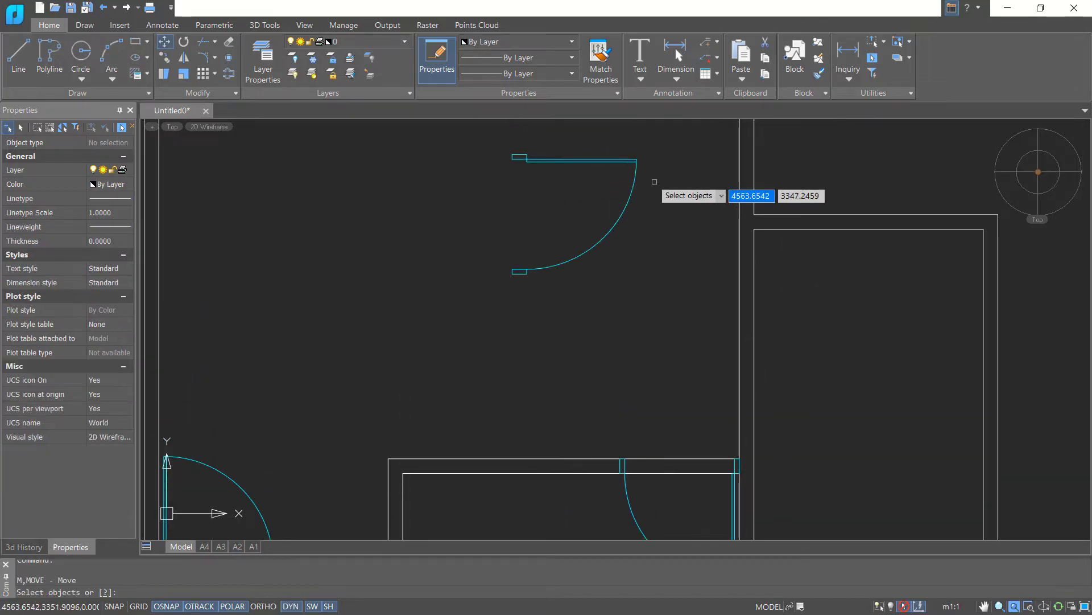
key(Return)
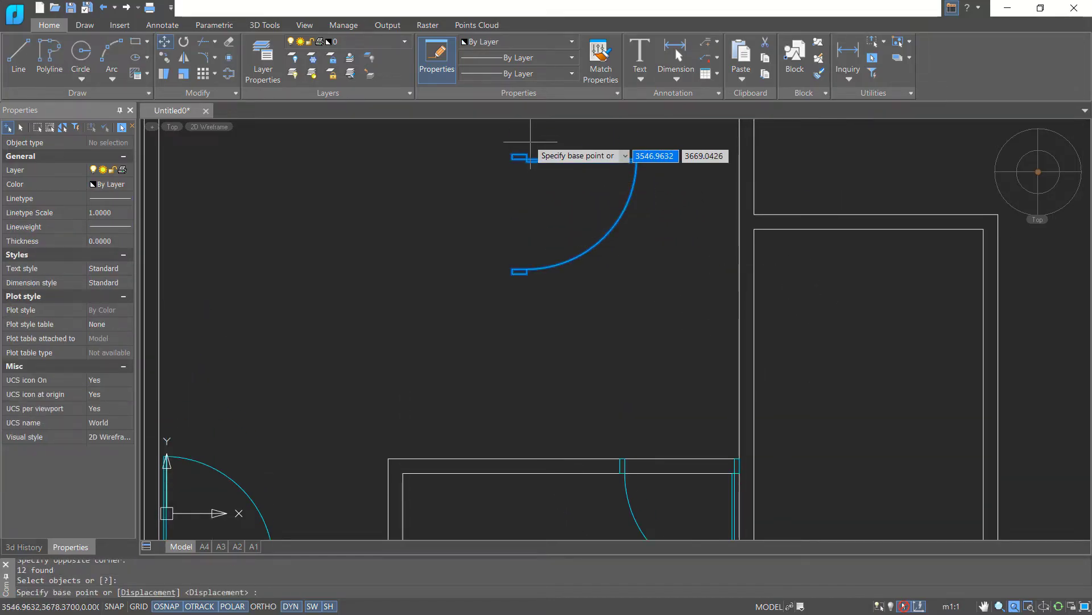
click(527, 155)
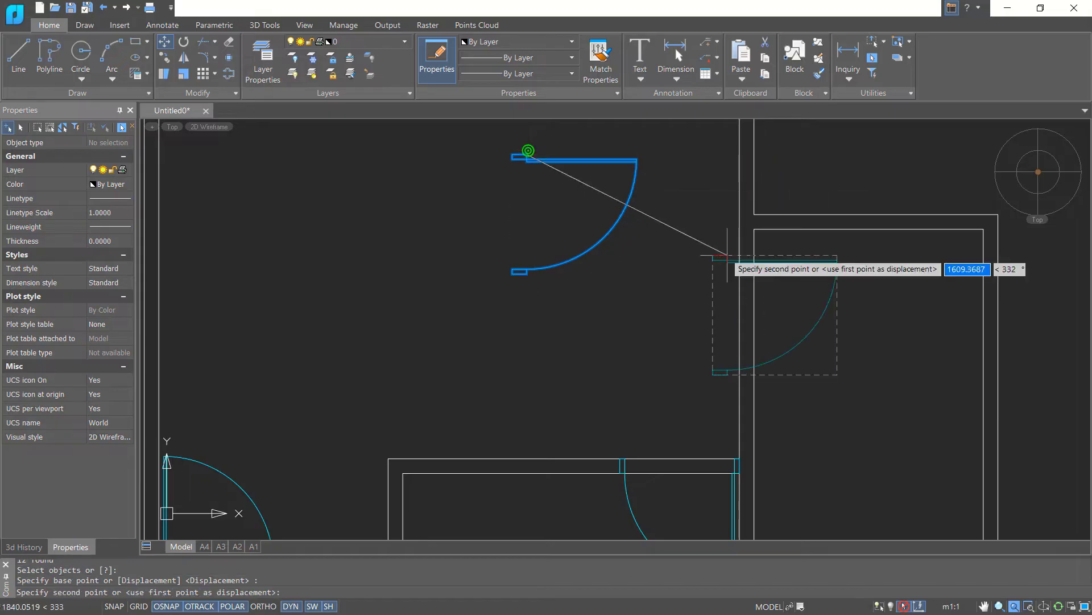
click(755, 229)
key(Escape)
scroll(647, 323, down, 1)
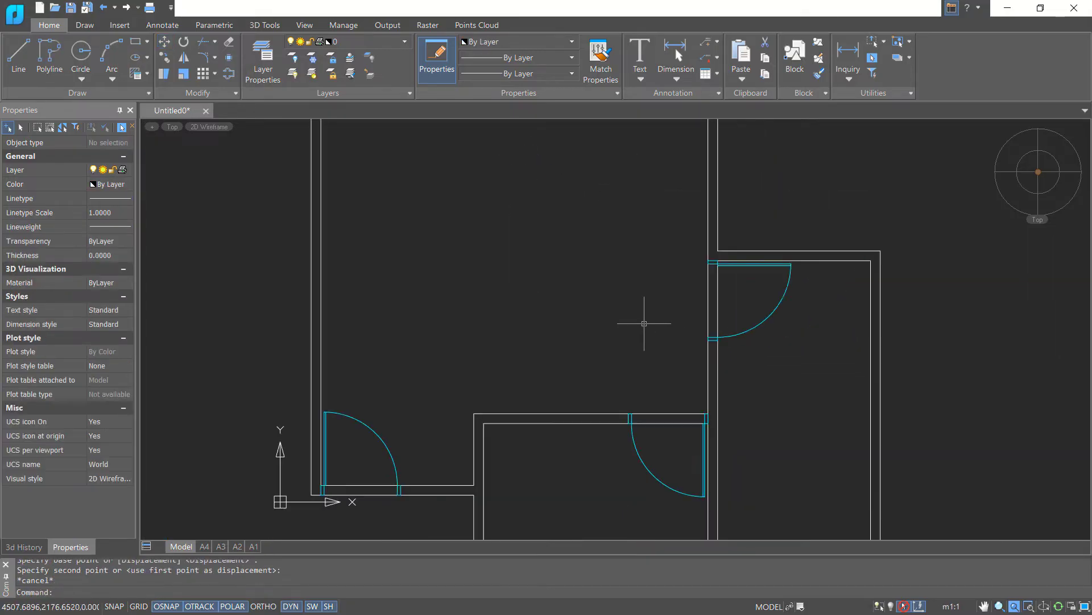
Trim away the wall lines crossing the three door openings between their jambs, leaving the outer line at the lower-left door
middle_drag(635, 331, 675, 283)
key(Return)
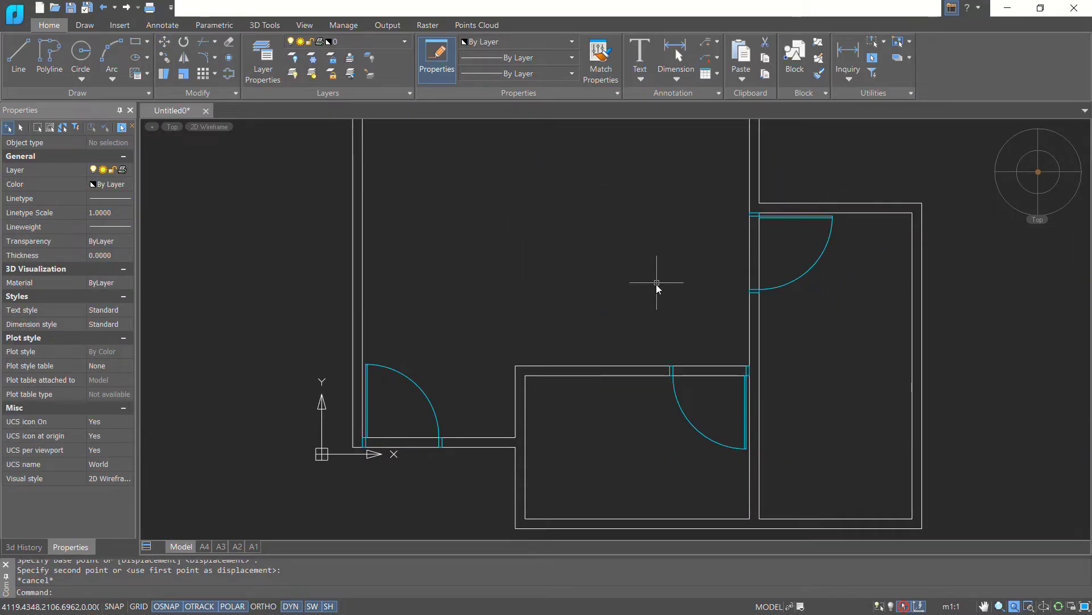
key(Return)
click(783, 242)
click(733, 256)
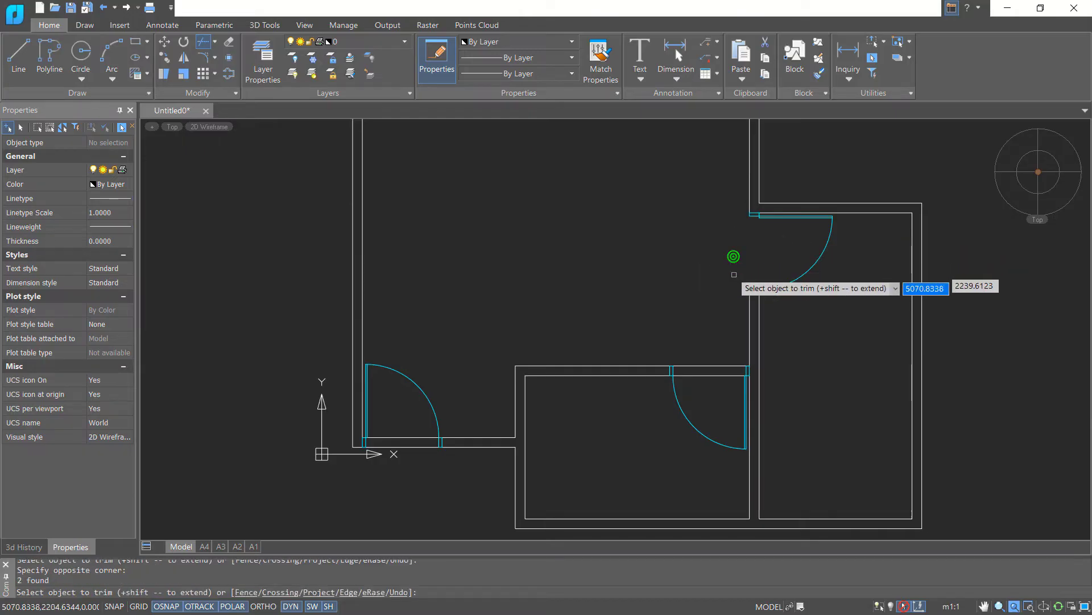
click(707, 343)
click(704, 387)
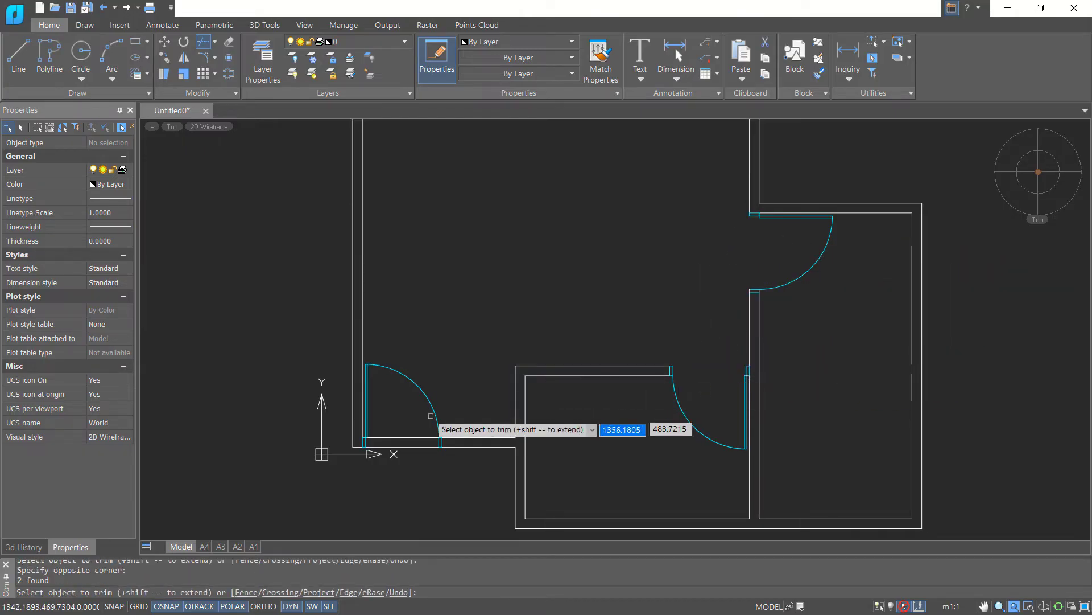
click(412, 436)
scroll(527, 323, down, 2)
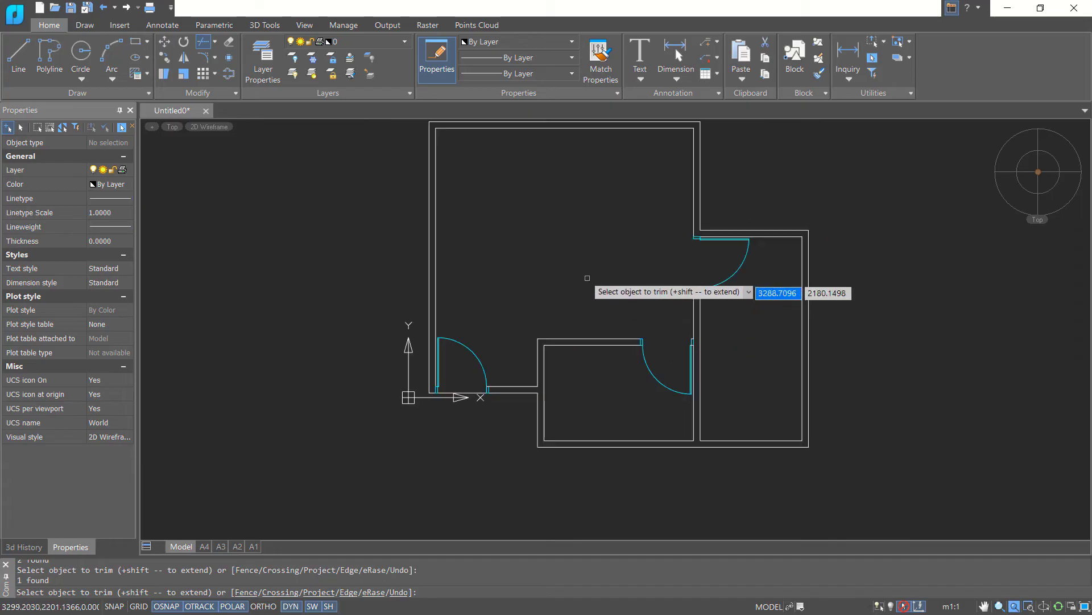
key(Return)
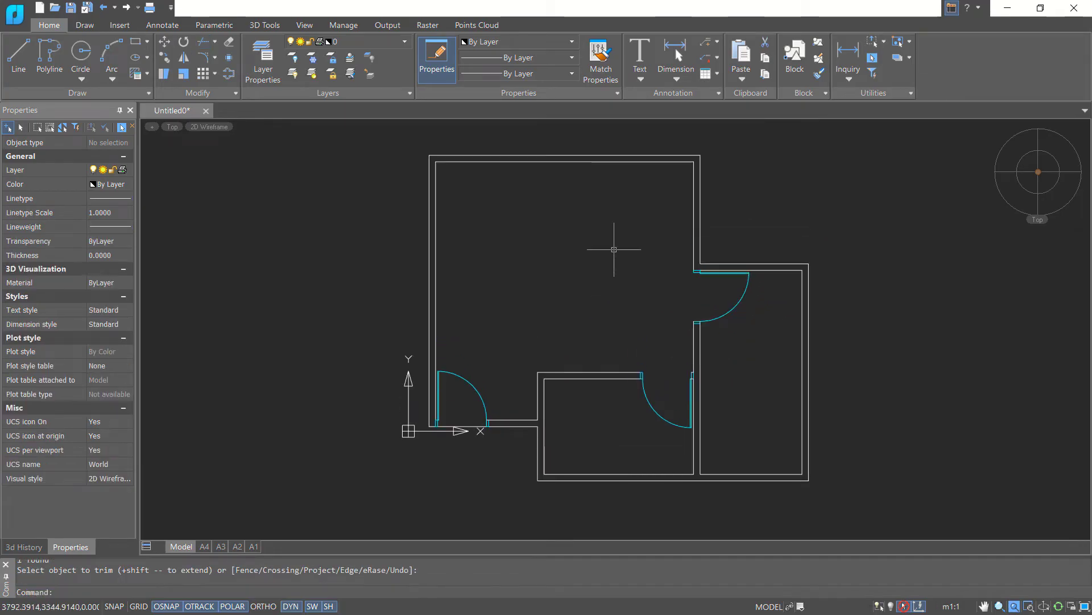
Draw a closed rectangle from lines, about 1200 mm wide and 120 mm high, in the free space of the large room
scroll(593, 251, up, 3)
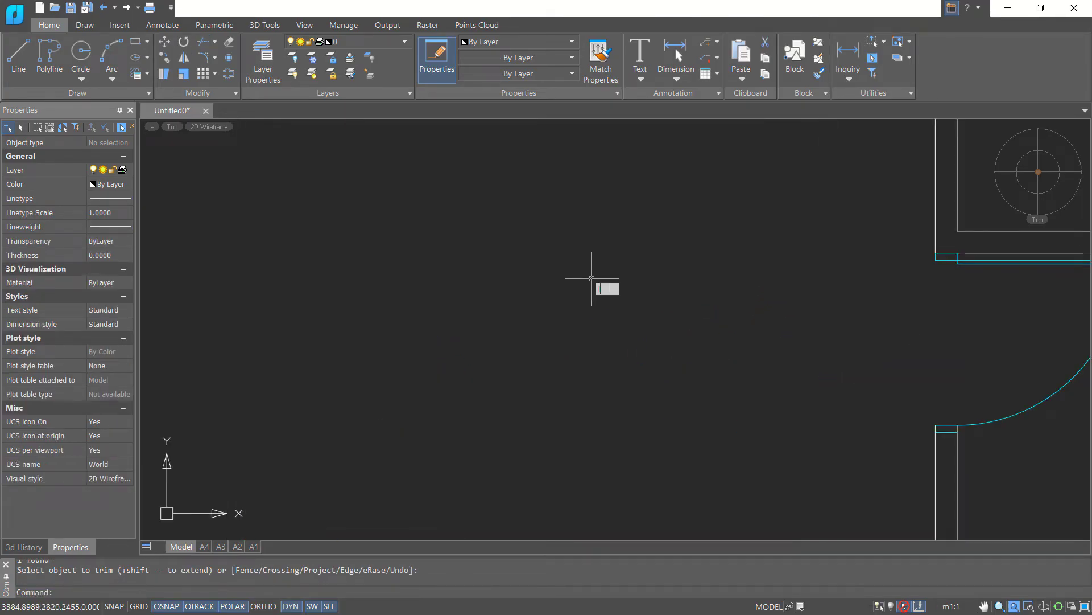
text(l)
key(Return)
click(472, 265)
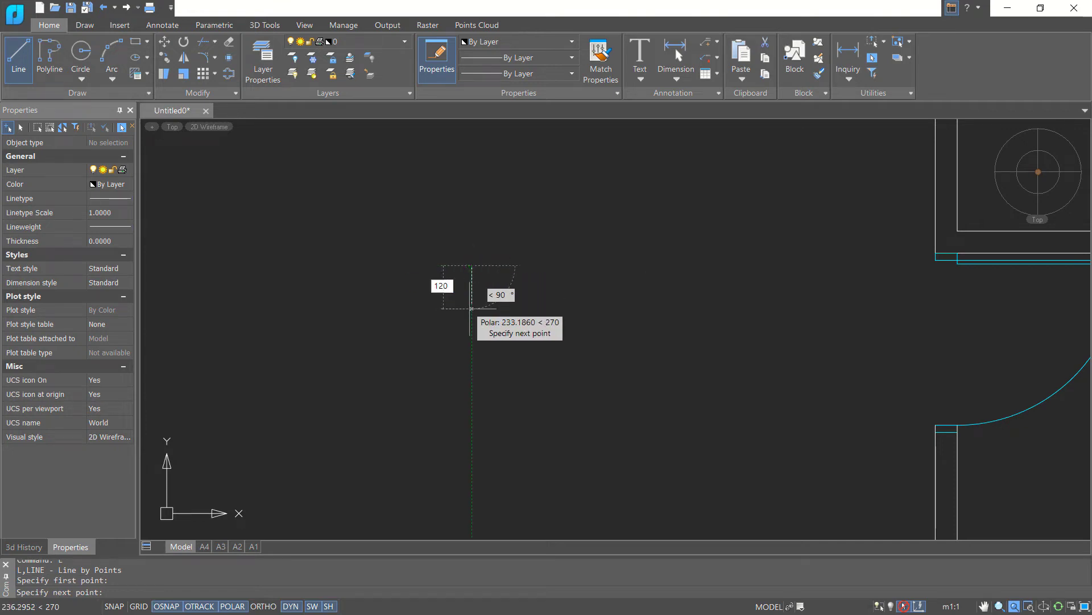
text(120)
key(Return)
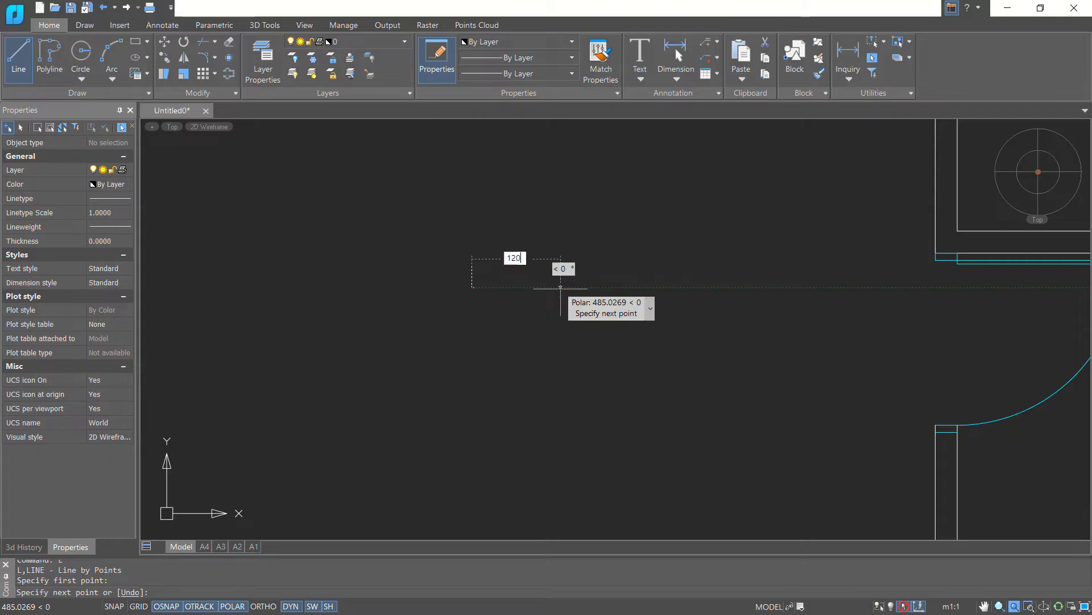
key(Return)
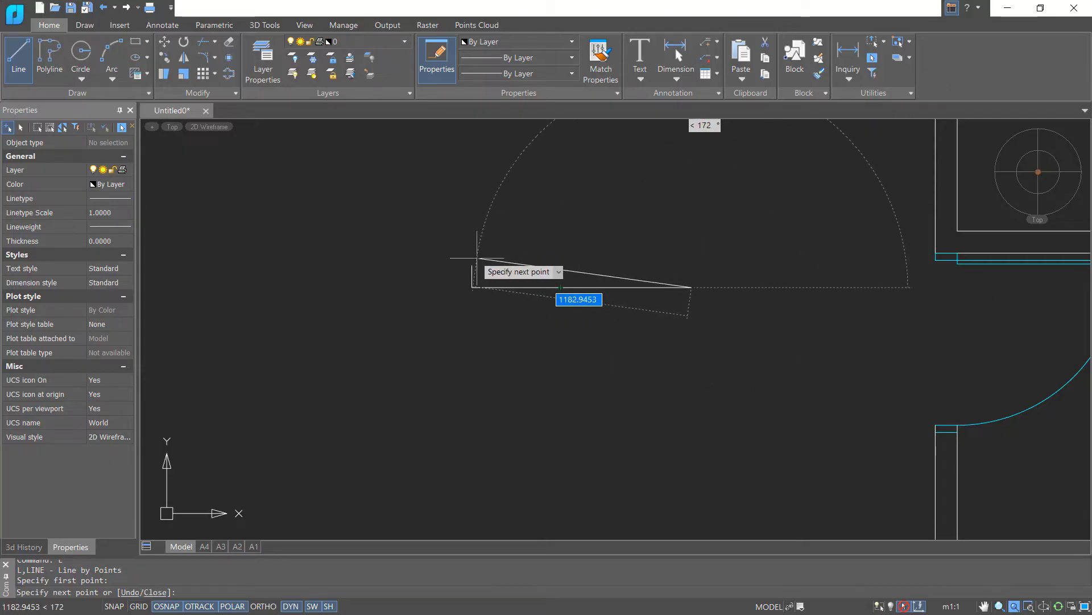
click(692, 264)
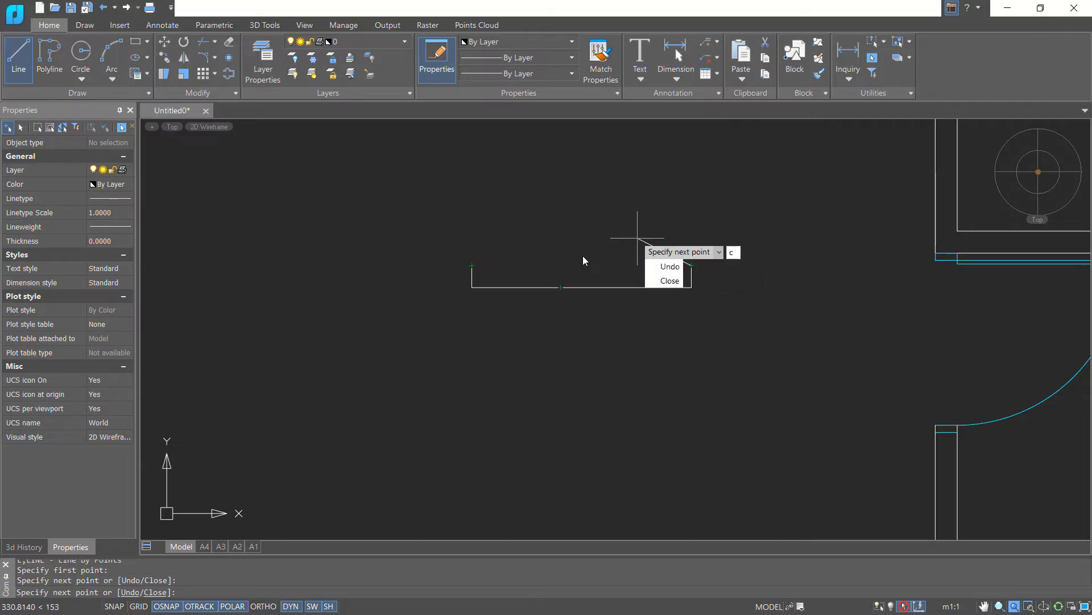
text(c)
key(Return)
key(Return)
scroll(586, 262, up, 4)
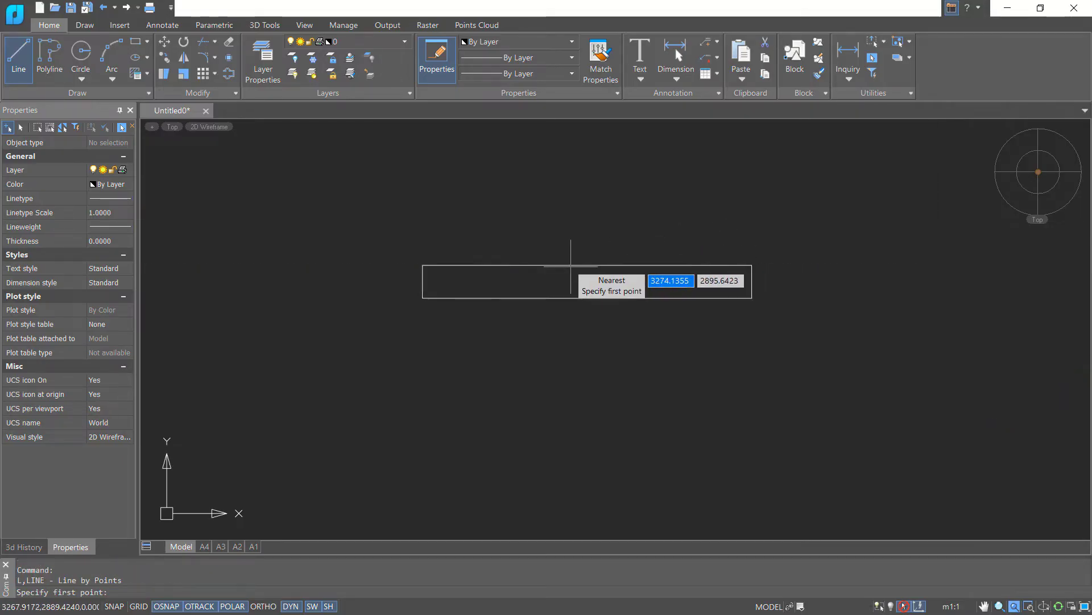
key(Escape)
Copy the rectangle's bottom line about 40 mm upward inside the rectangle
text(c)
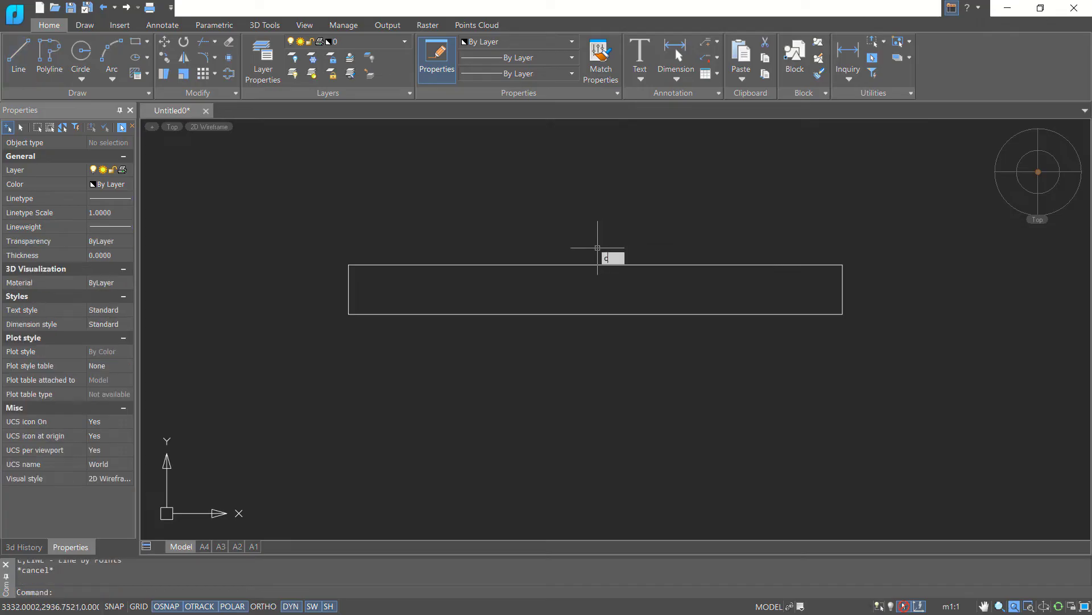
text(o)
key(Return)
click(595, 301)
click(552, 366)
key(Return)
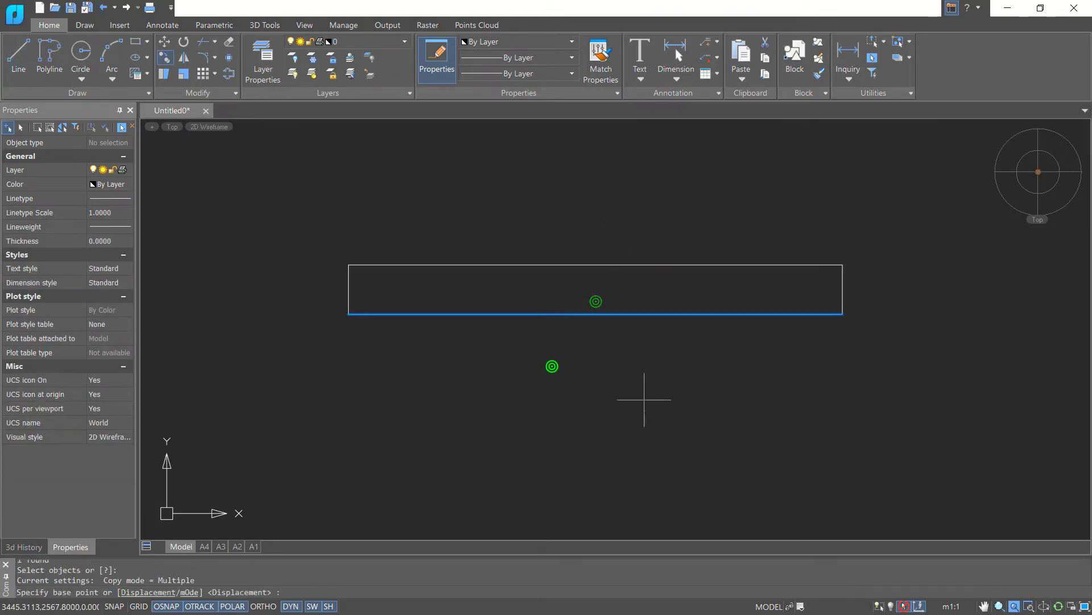
click(659, 414)
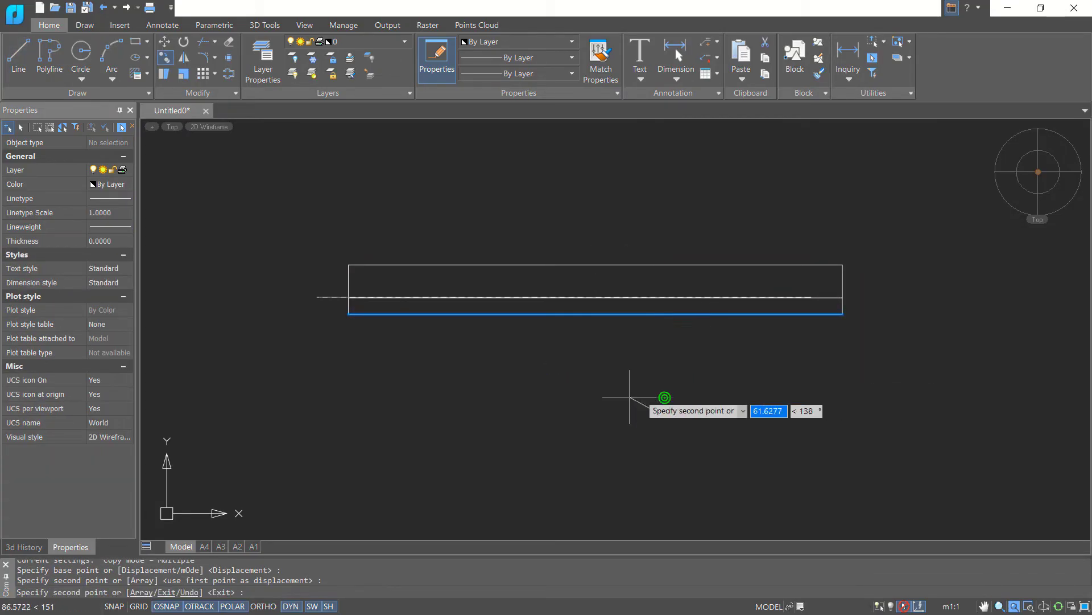
key(Escape)
middle_drag(437, 374, 512, 371)
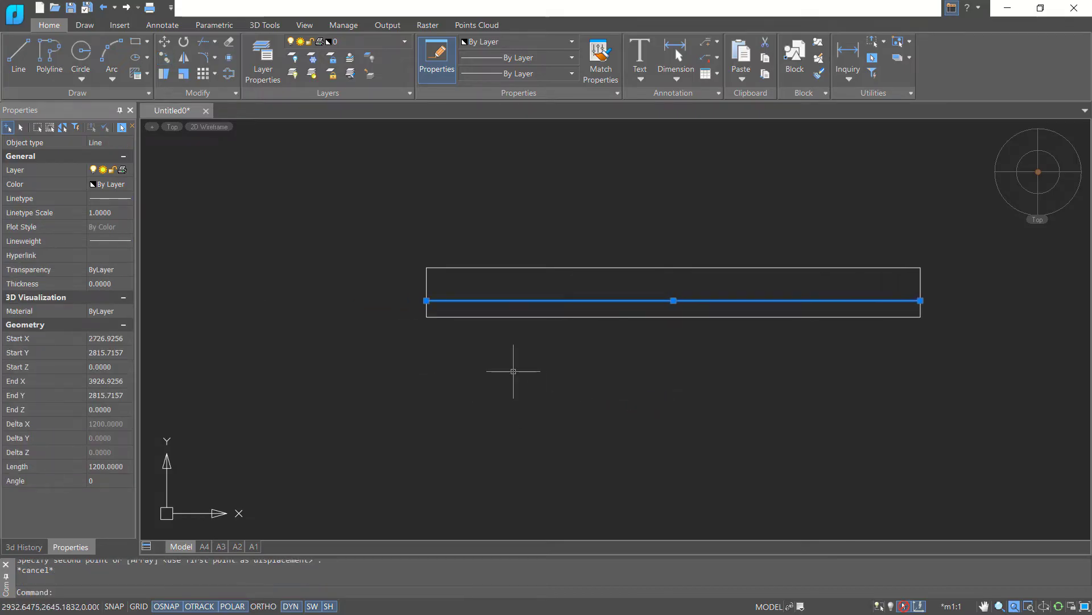
key(Return)
key(Escape)
text(c)
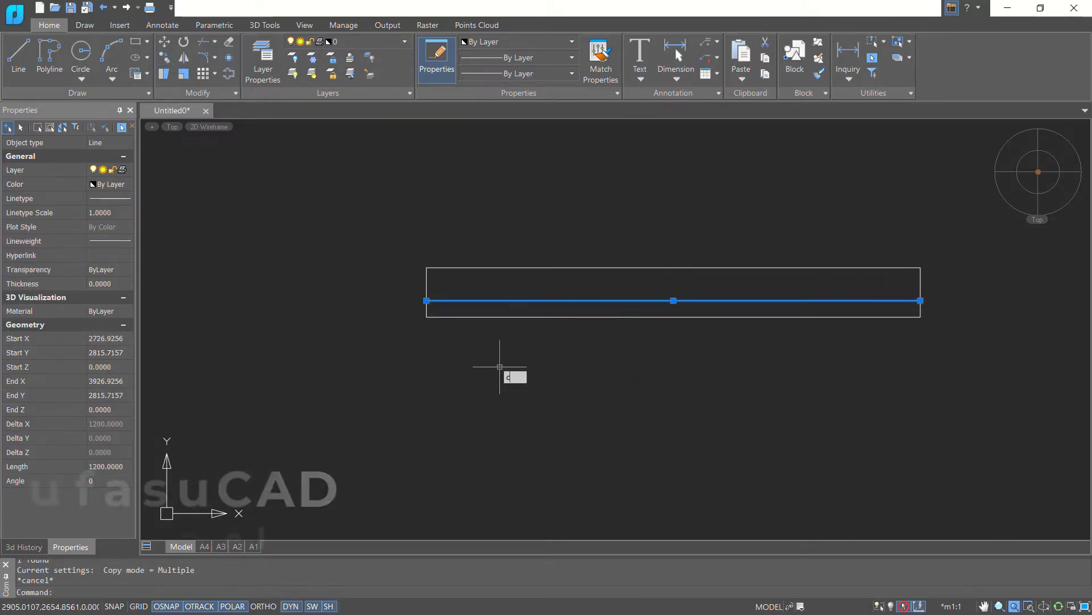
text(o)
key(Return)
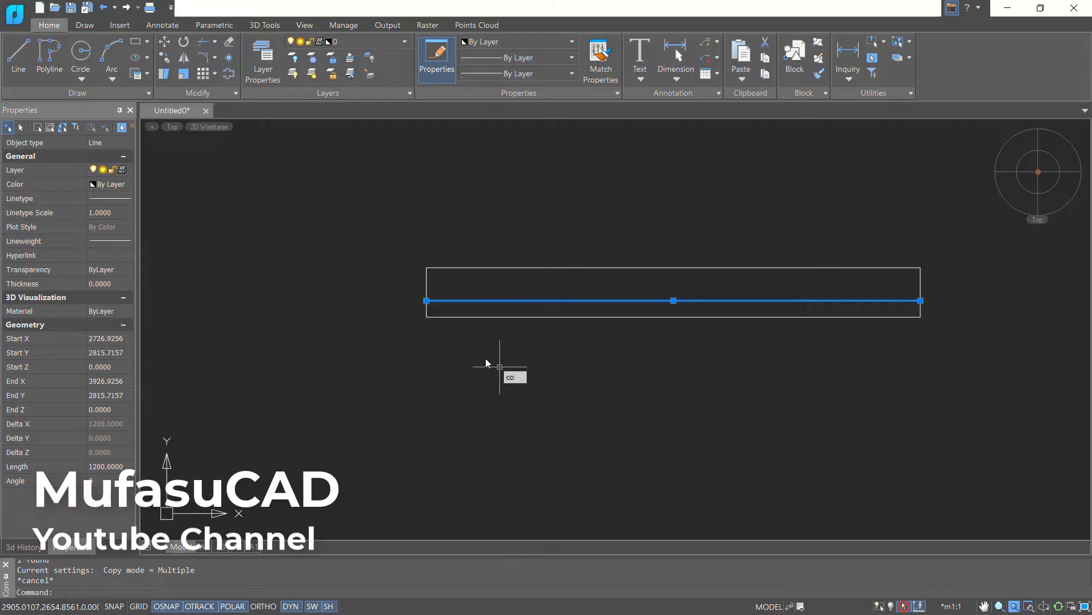
key(Escape)
Copy the rectangle's left edge 20 mm to the left, outside the rectangle
text(co)
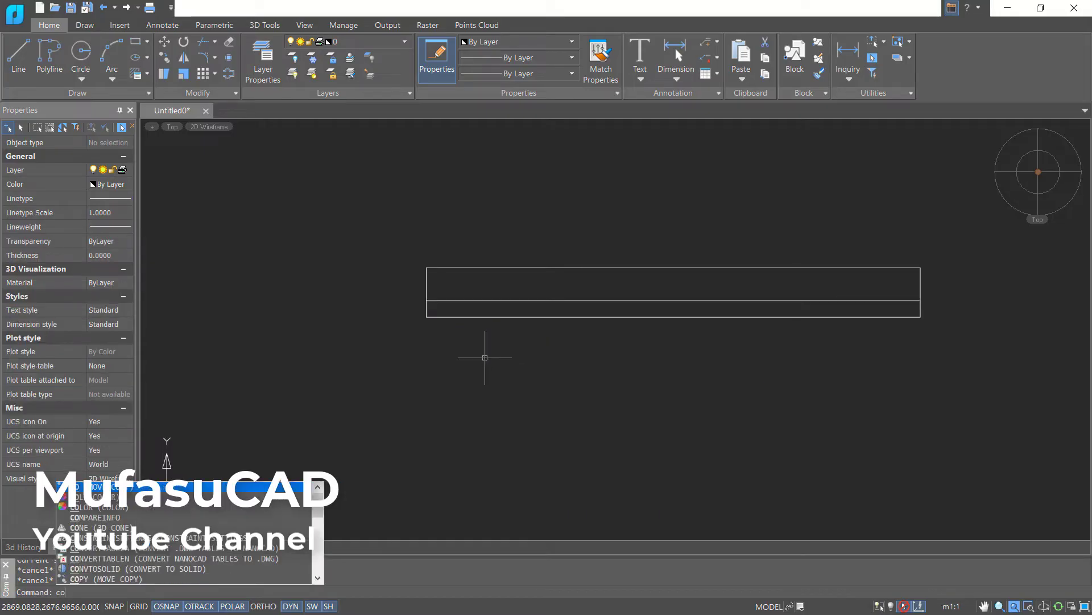
key(Return)
click(427, 292)
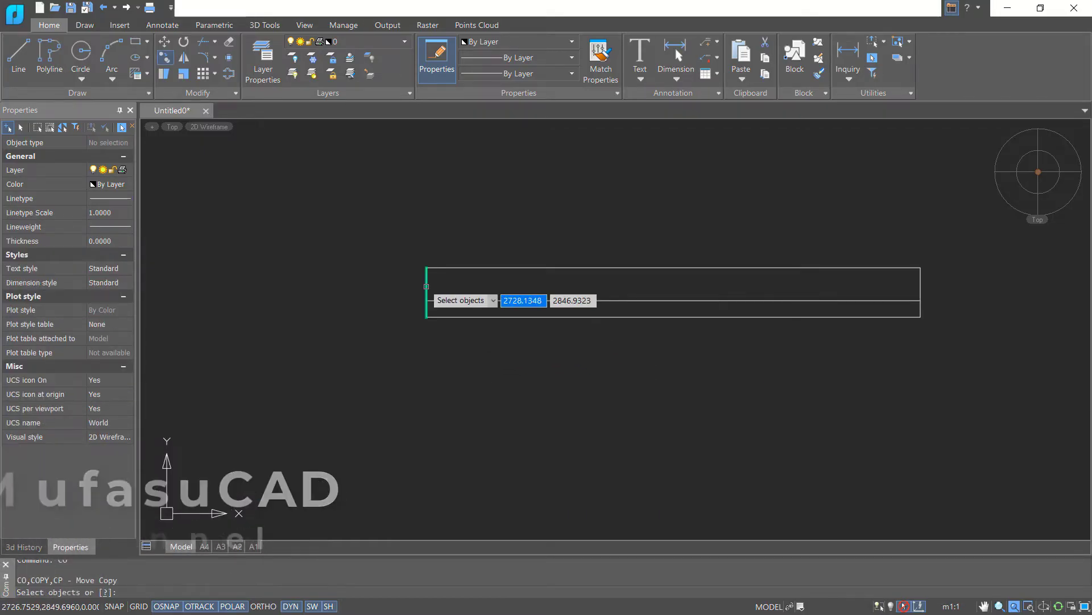
key(Return)
click(427, 284)
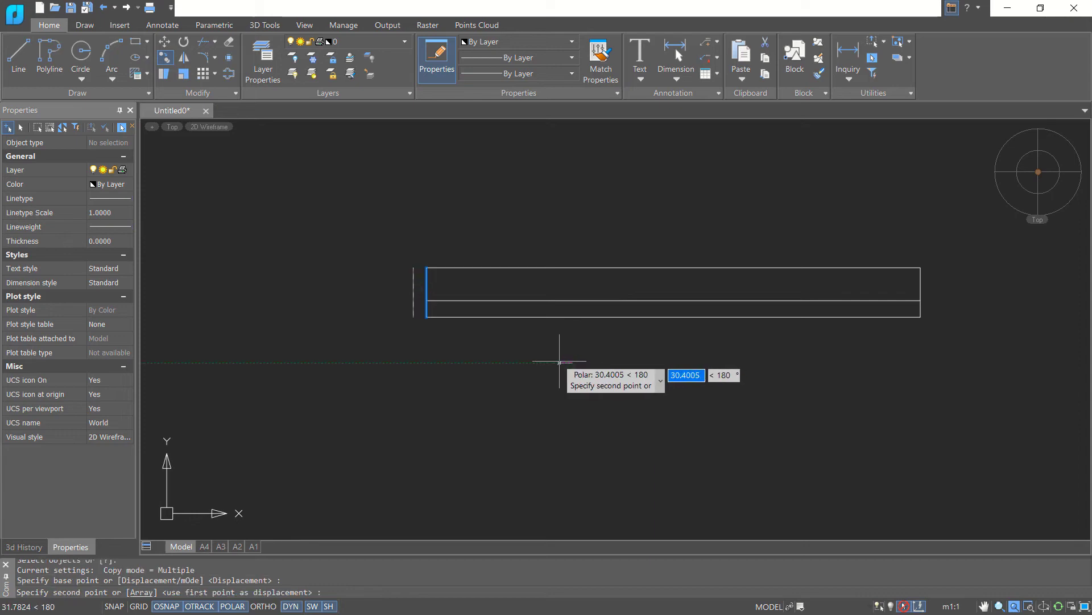
text(2)
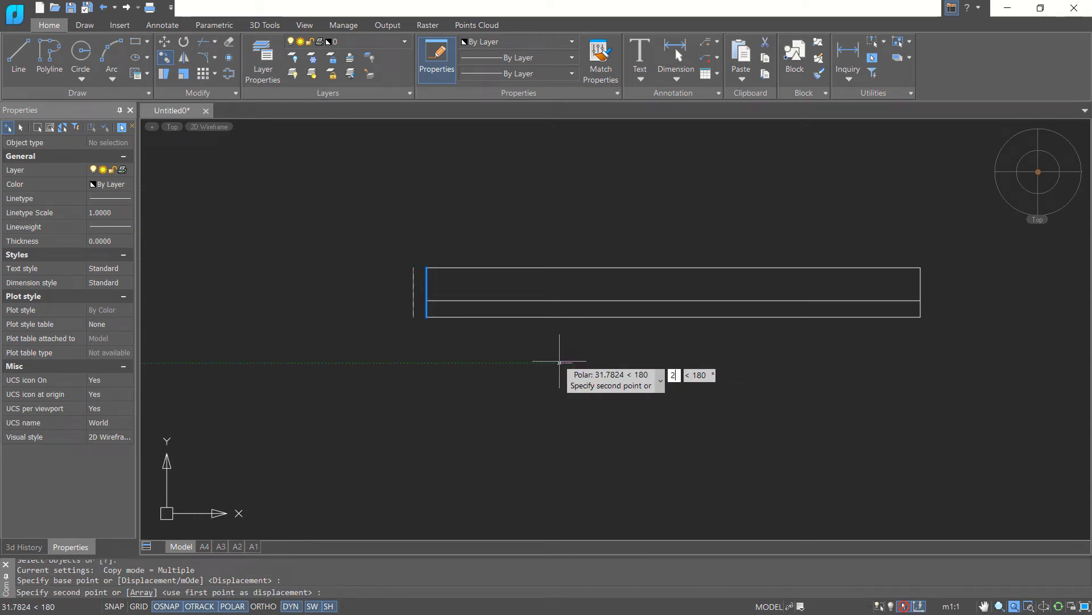
text(0)
key(Return)
key(Return)
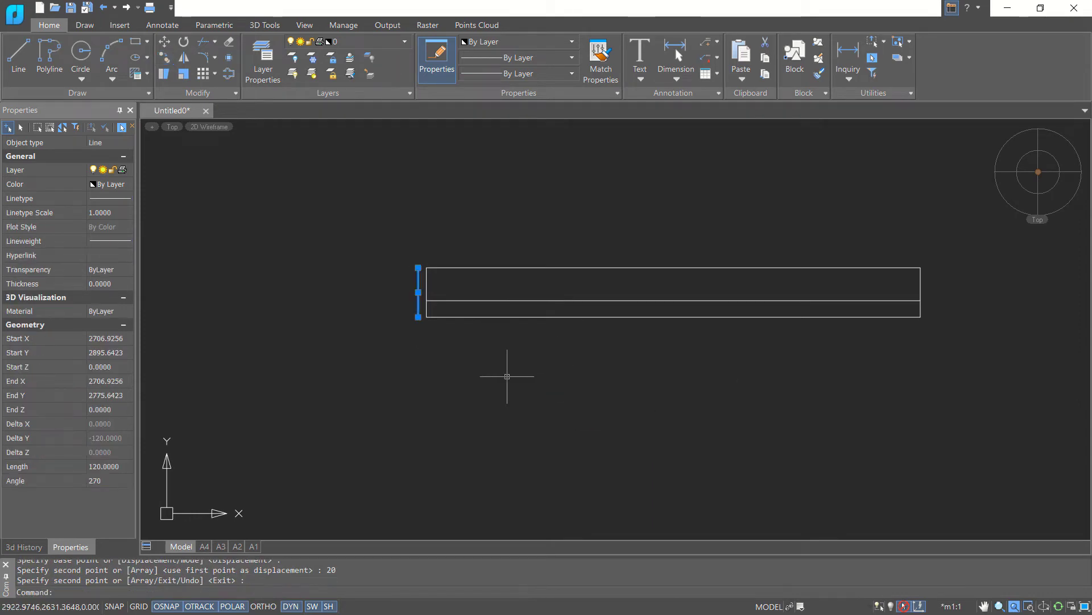
Mirror the new outer line to the rectangle's right side about a vertical axis through the top line's midpoint, keeping the original
text(m)
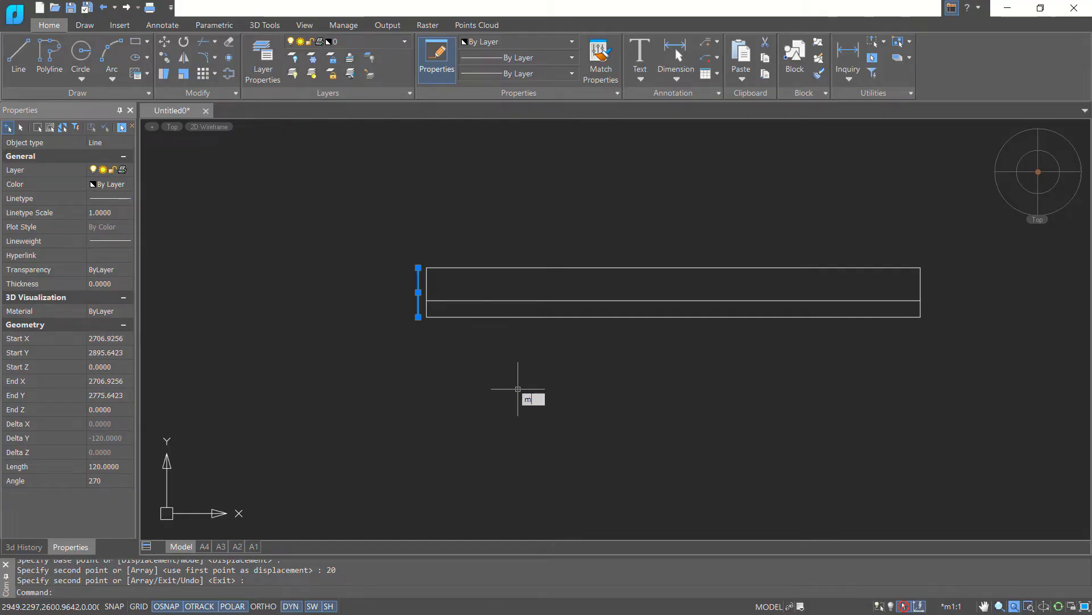
text(i)
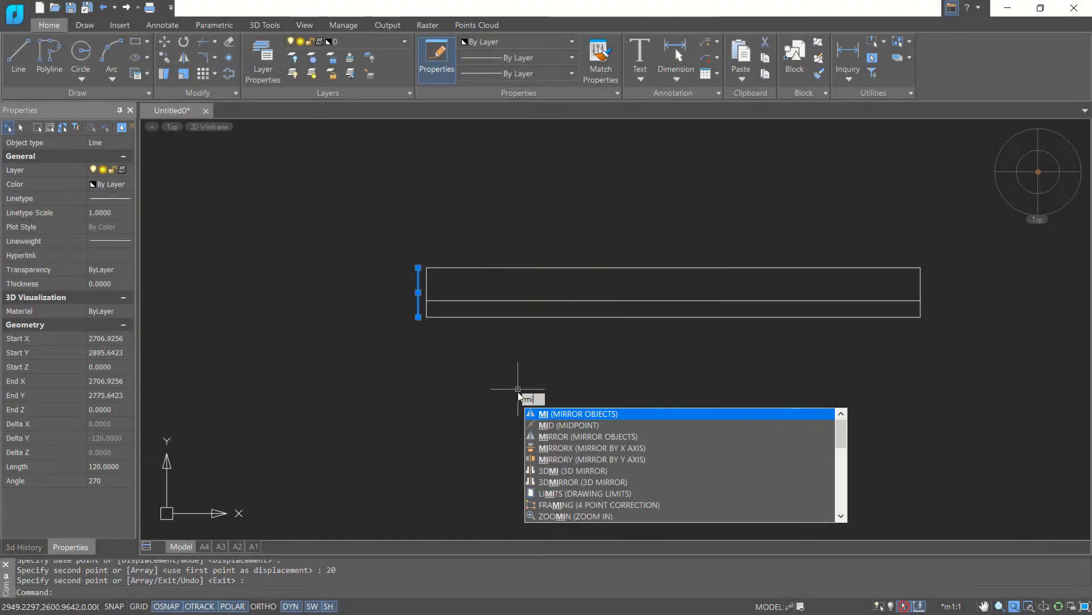
key(Return)
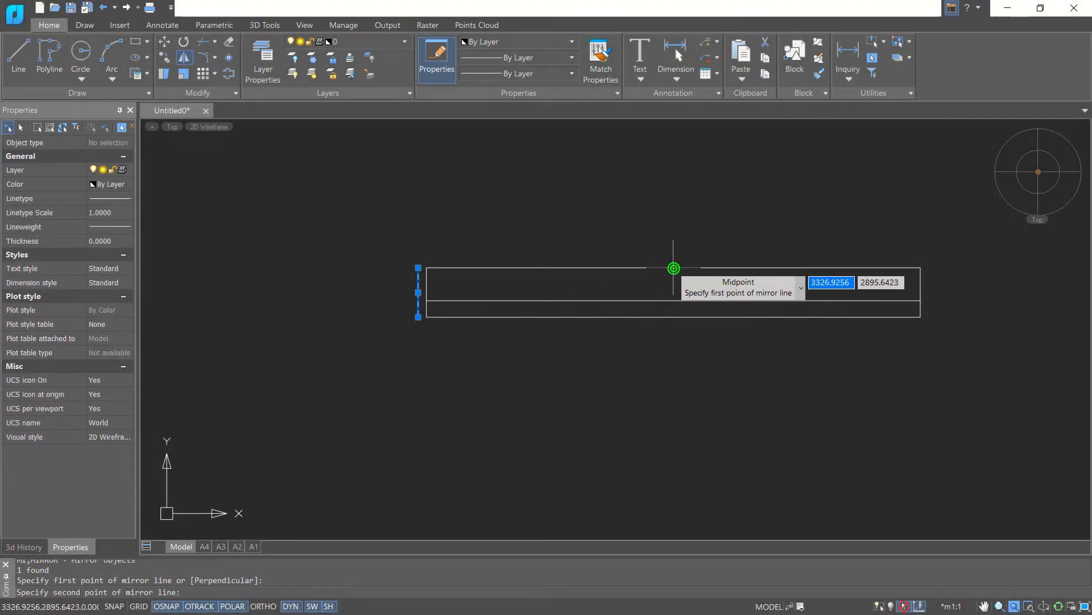
click(673, 268)
click(671, 232)
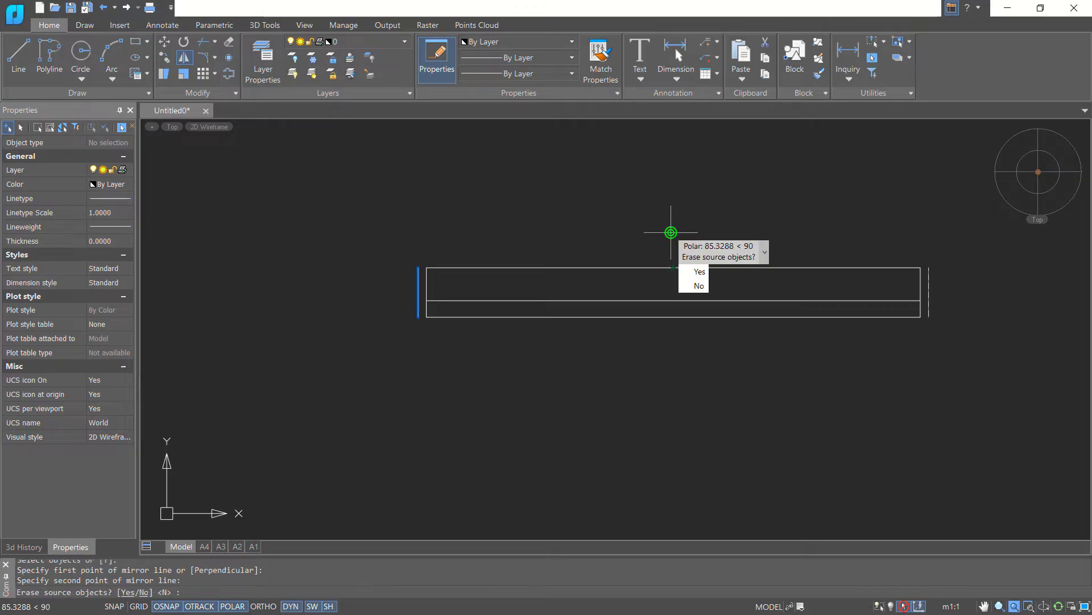
click(688, 287)
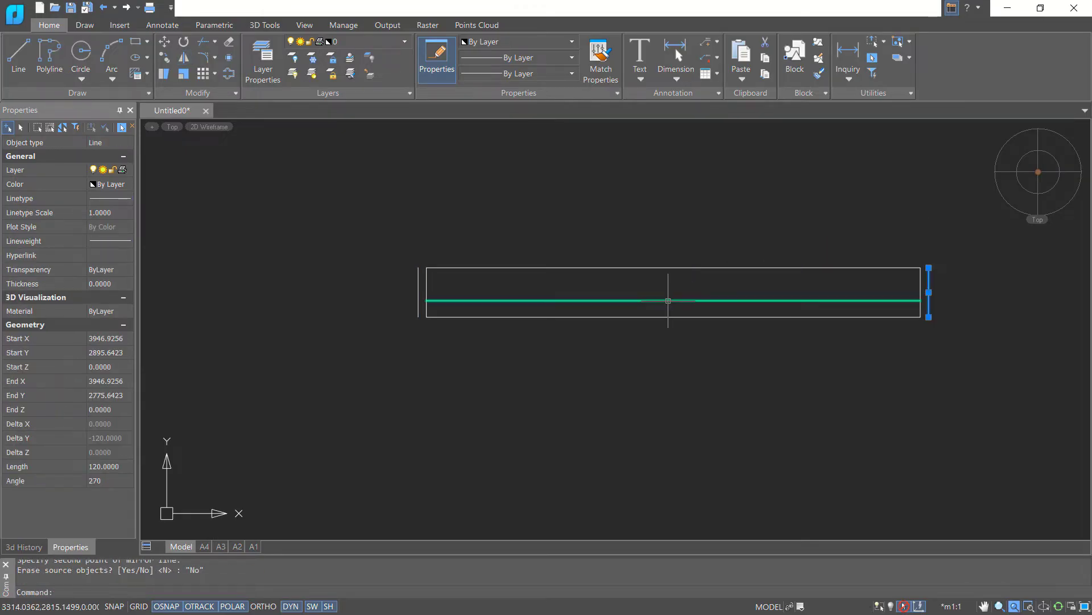
key(Escape)
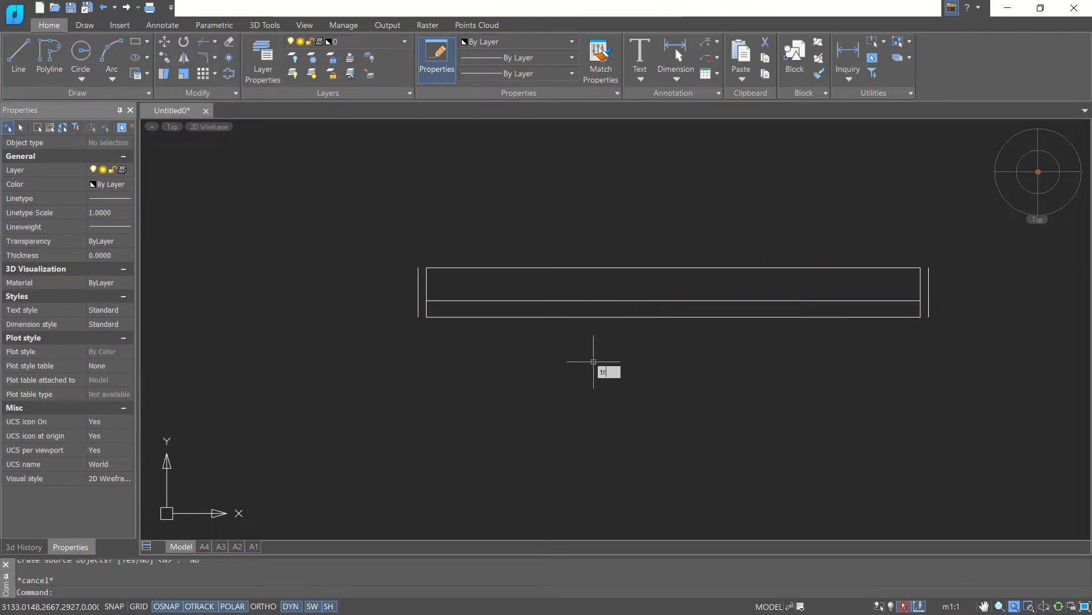
Extend both ends of the rectangle's top and bottom lines to the outer vertical lines
key(Return)
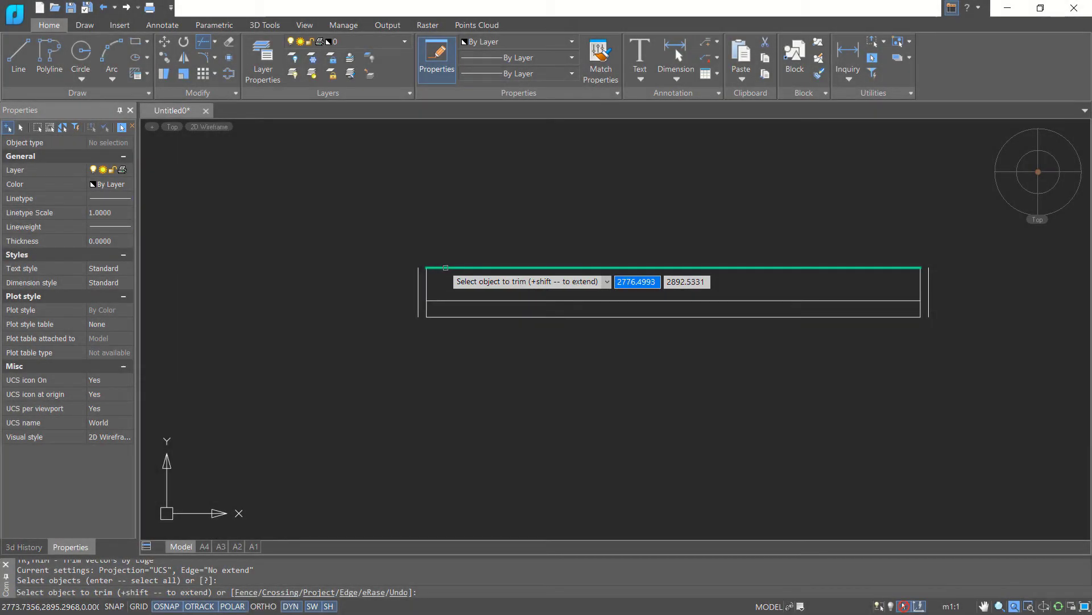
shift+click(447, 267)
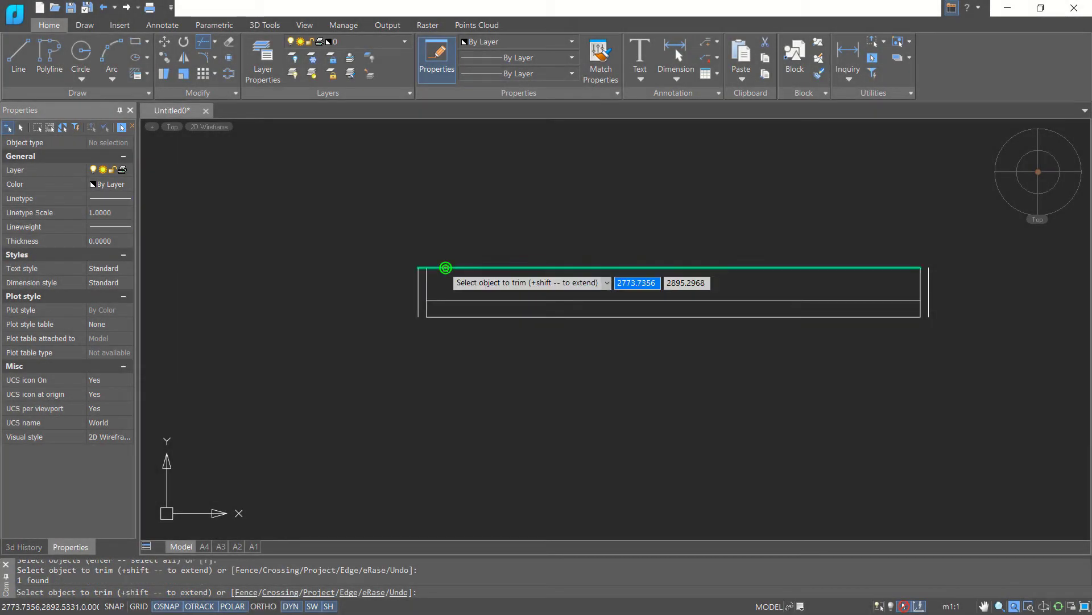
shift+click(438, 317)
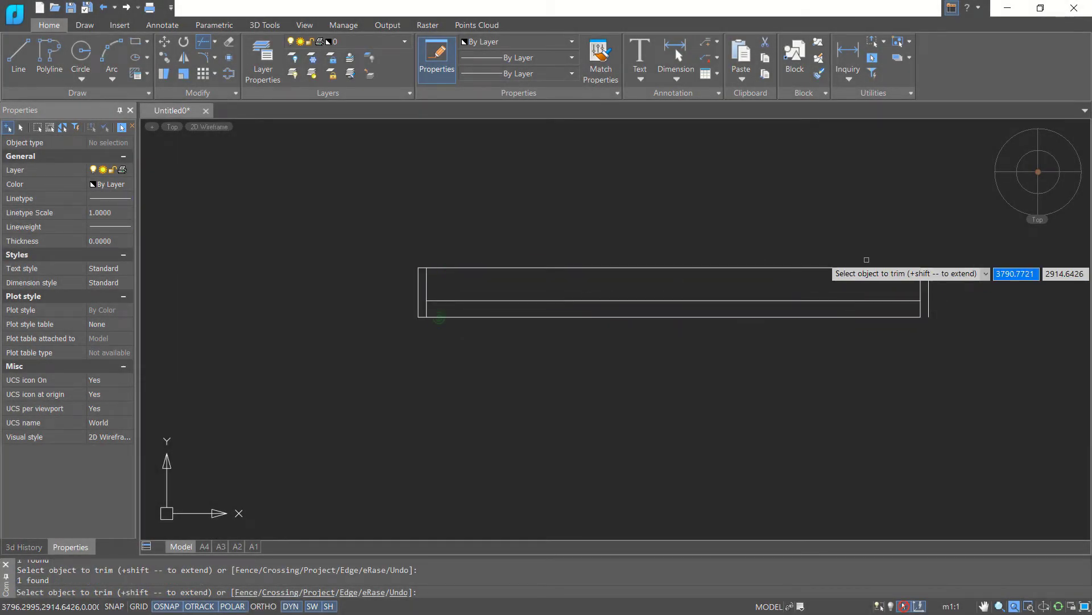
shift+click(898, 268)
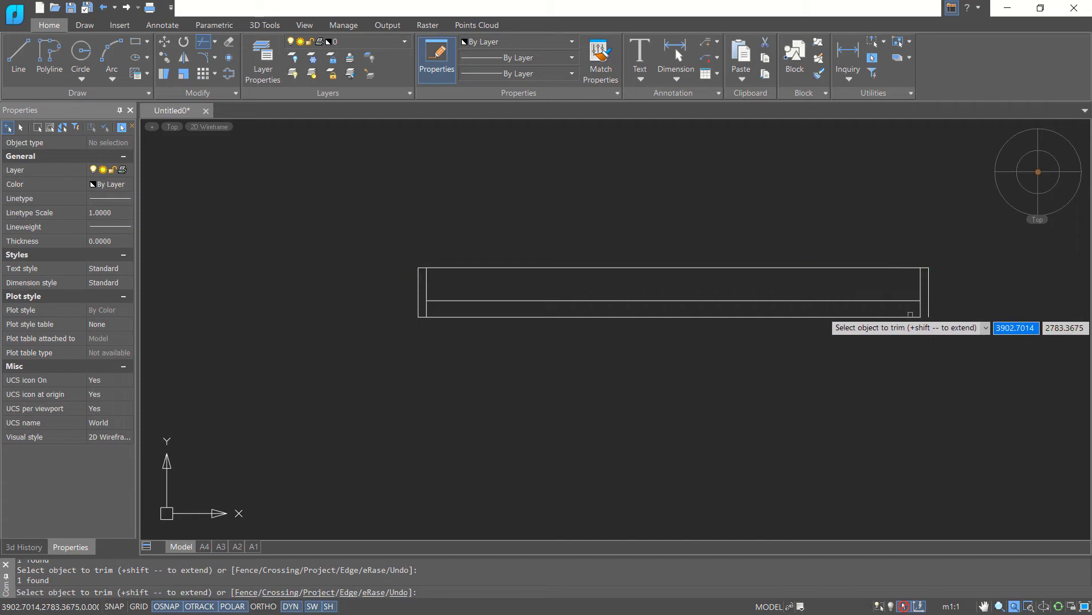
key(Return)
scroll(712, 351, down, 1)
scroll(713, 351, down, 3)
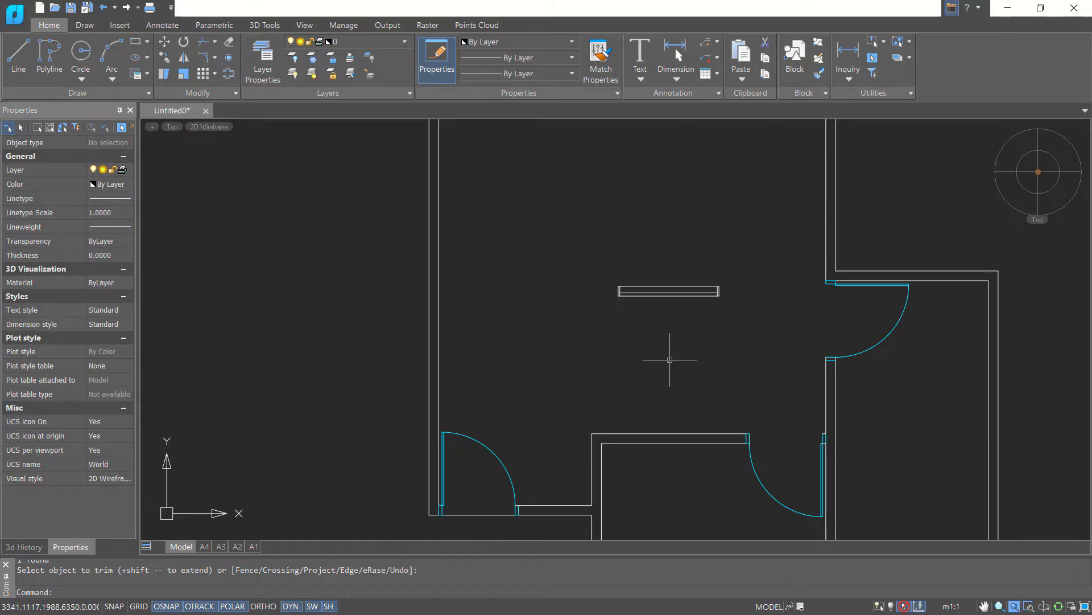
Group all lines of the window symbol under the name window1
text(group)
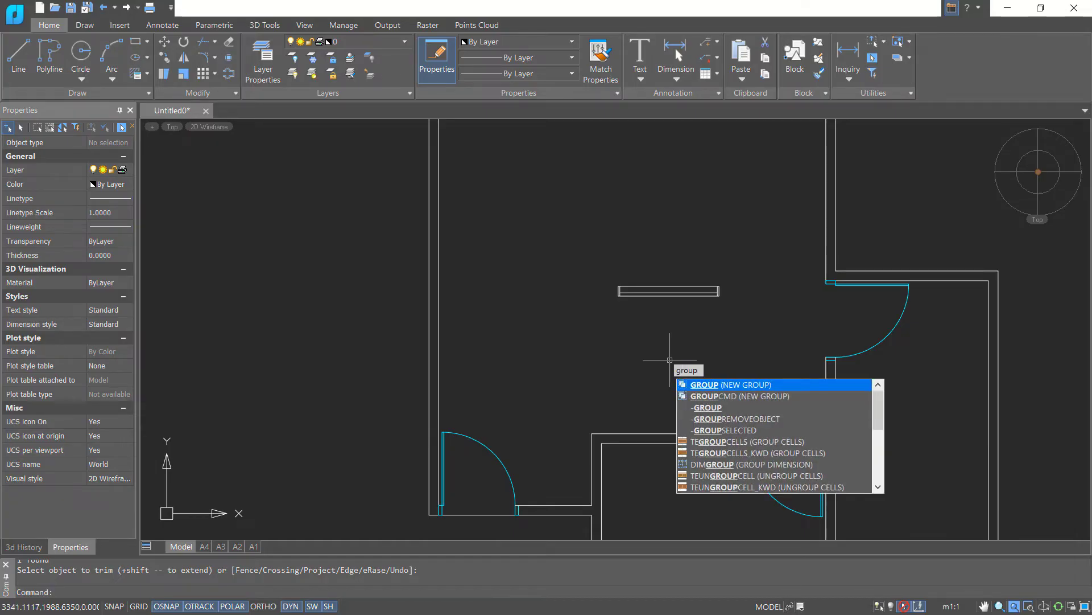
key(Return)
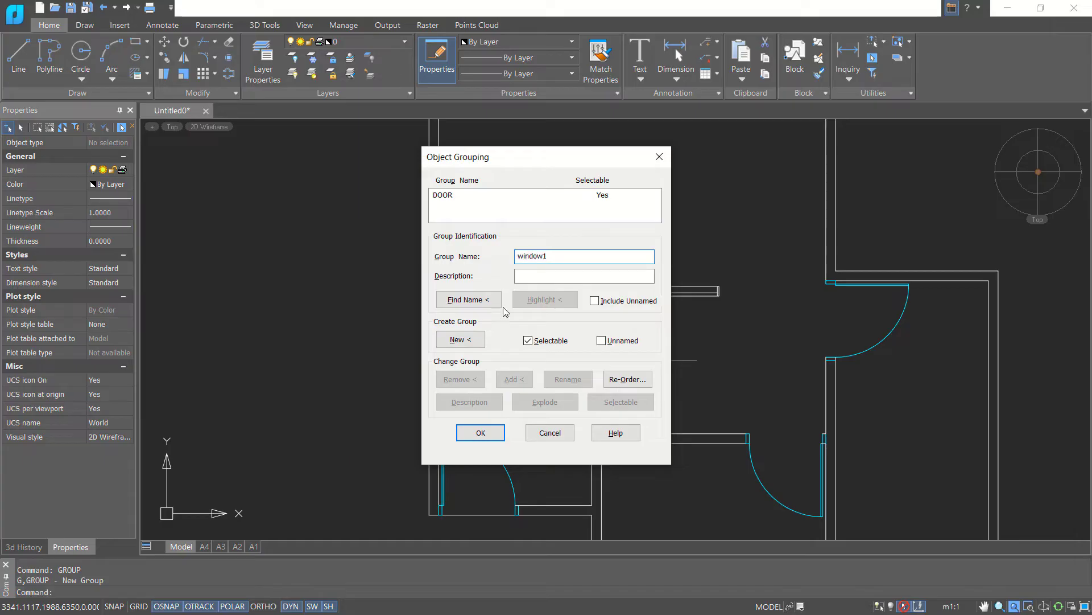
click(481, 340)
click(732, 265)
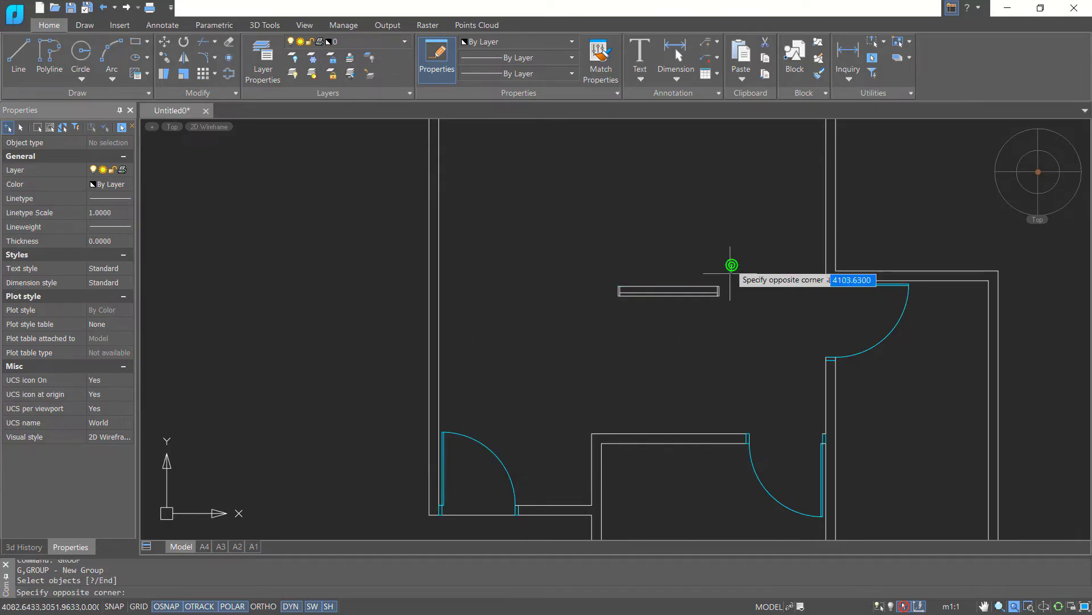
click(577, 338)
key(Return)
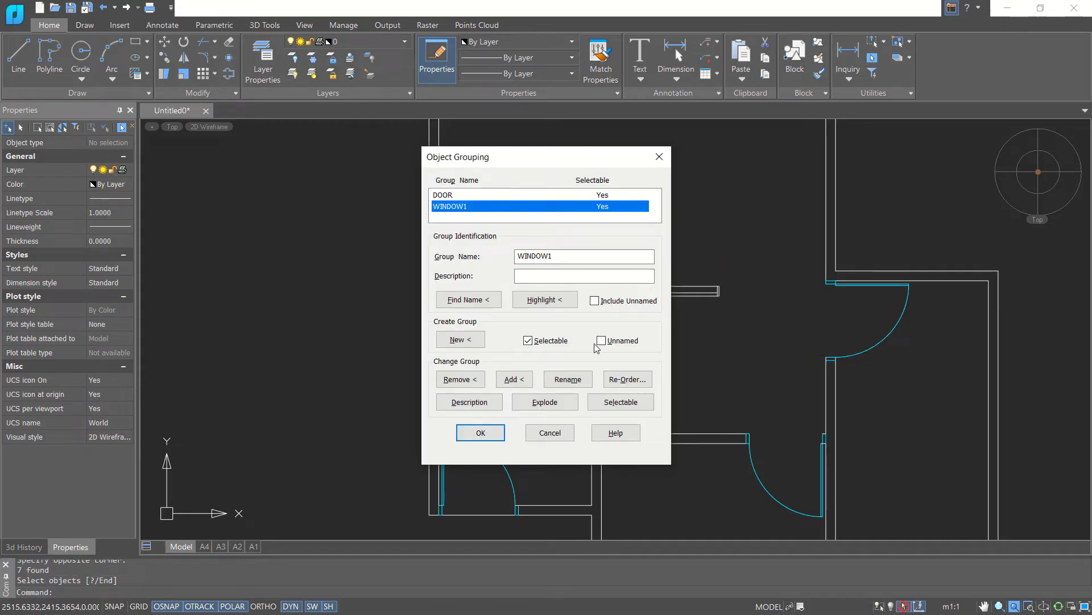
click(481, 433)
Copy the window group straight down into the free space between it and the small middle room
text(co)
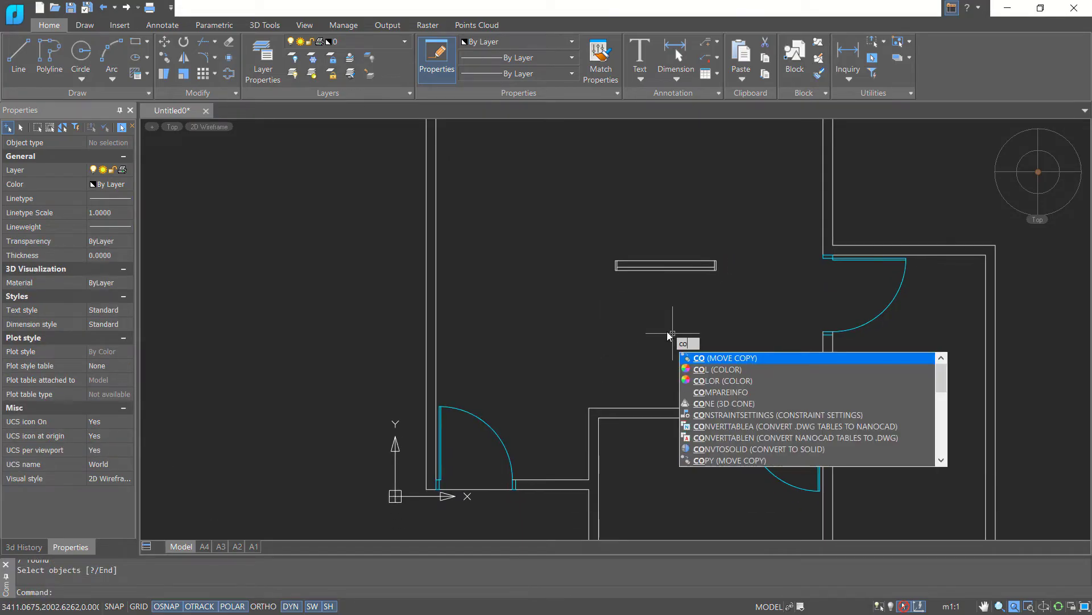
key(Return)
click(677, 274)
click(654, 256)
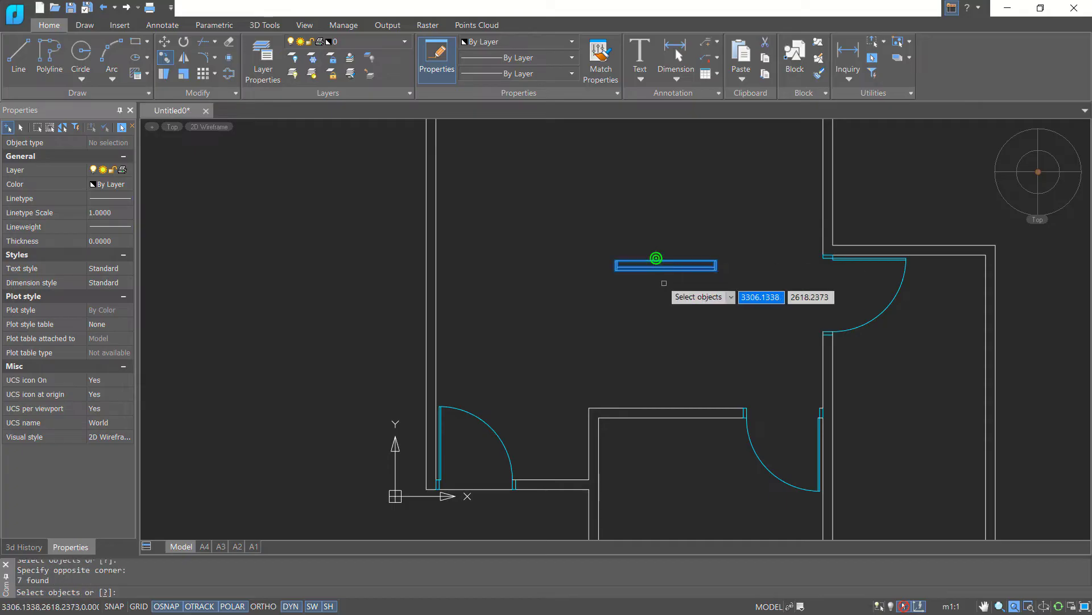
key(Return)
click(680, 296)
click(685, 375)
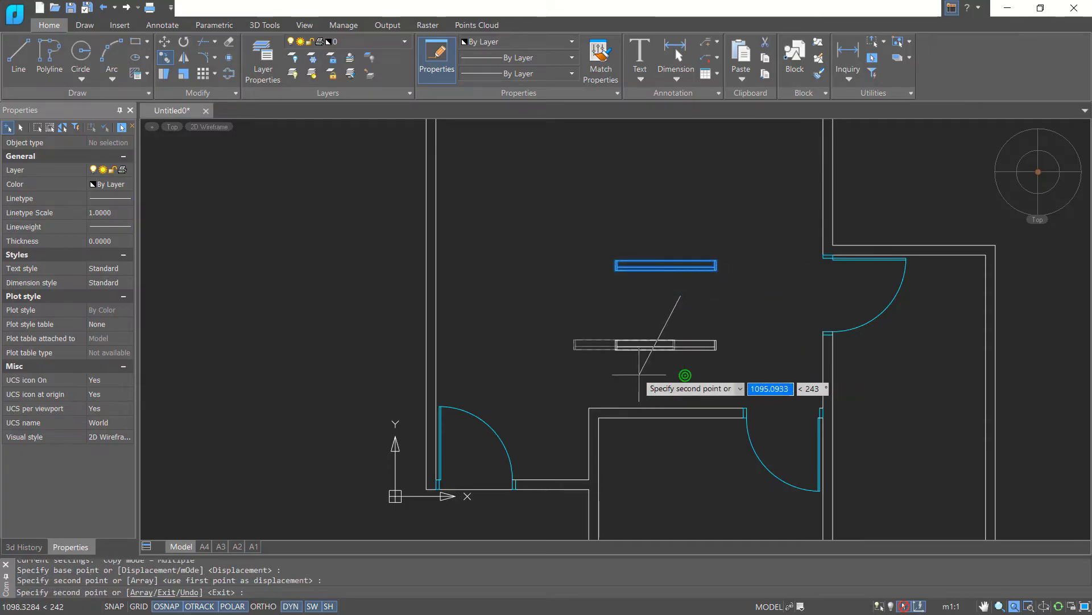
key(Escape)
scroll(677, 358, up, 3)
key(Escape)
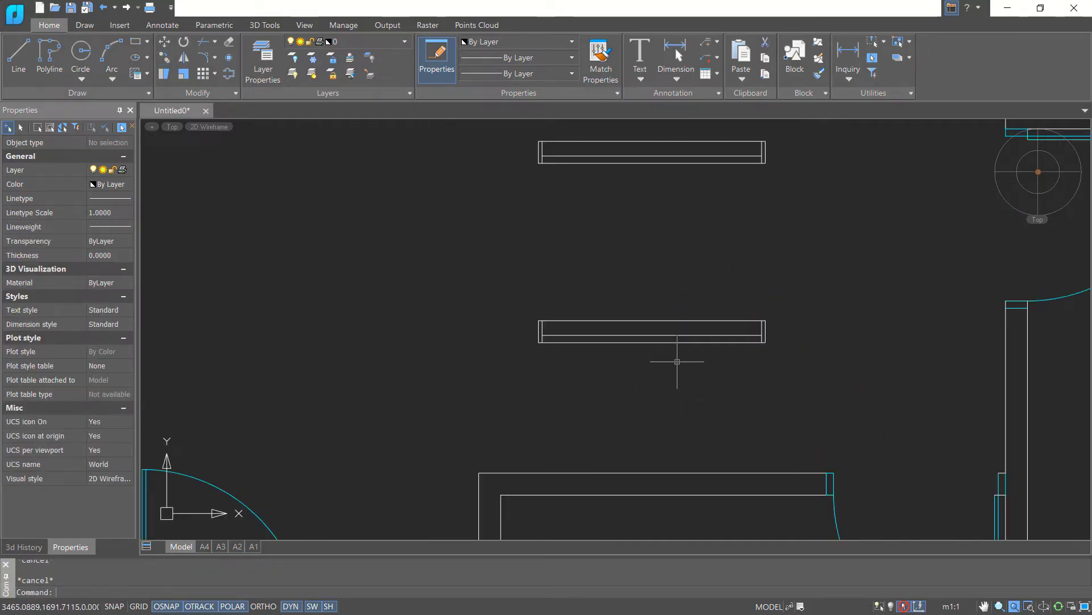
Shorten the copied window by stretching its right end 500 mm to the left
text(stre)
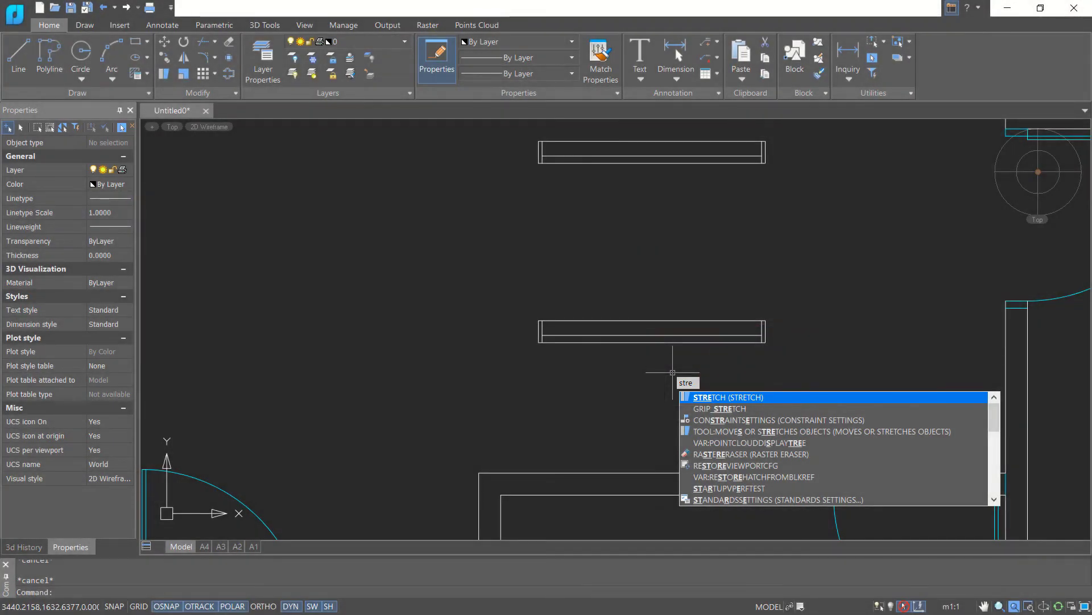
key(Return)
click(785, 297)
click(715, 384)
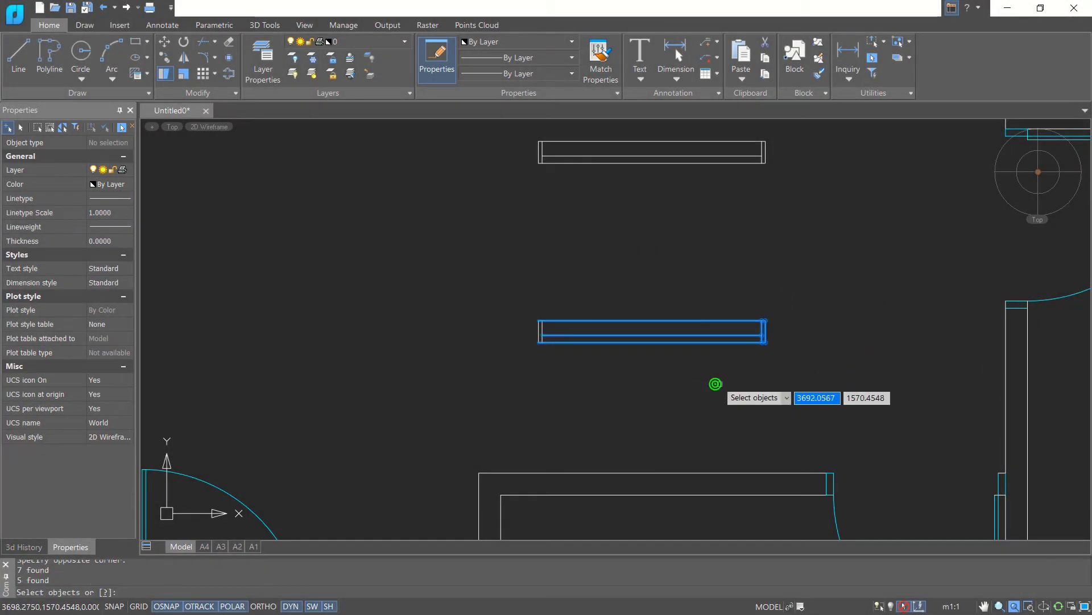
key(Return)
click(760, 373)
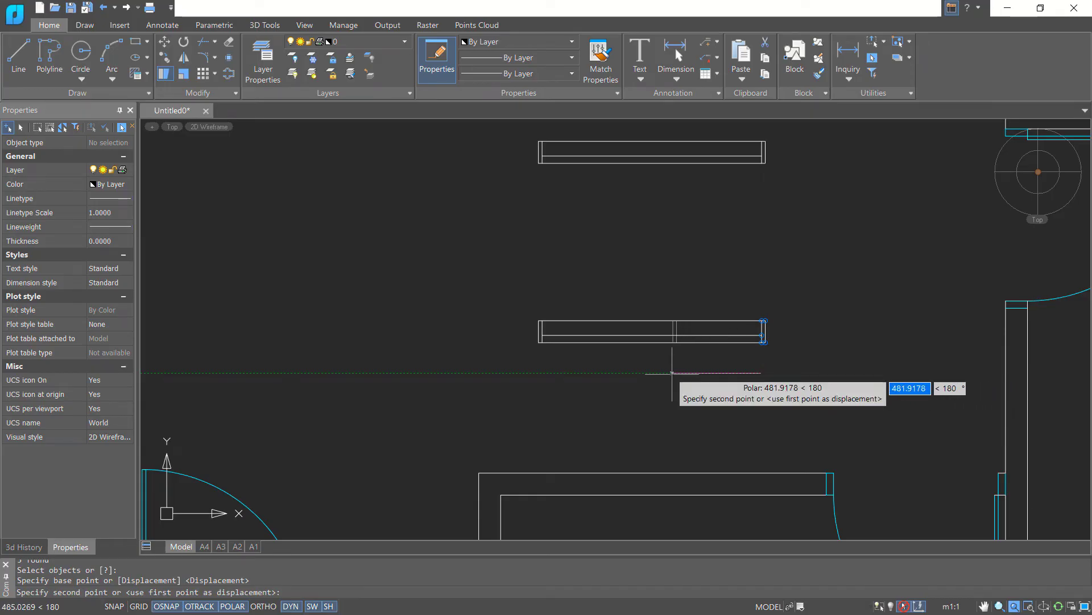
key(Return)
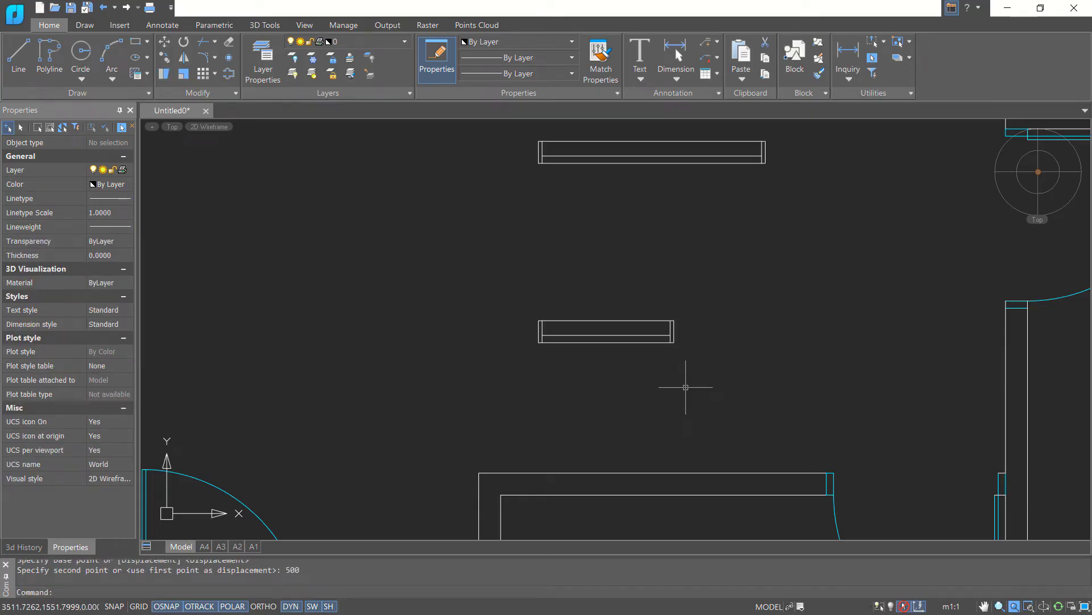
scroll(693, 382, down, 3)
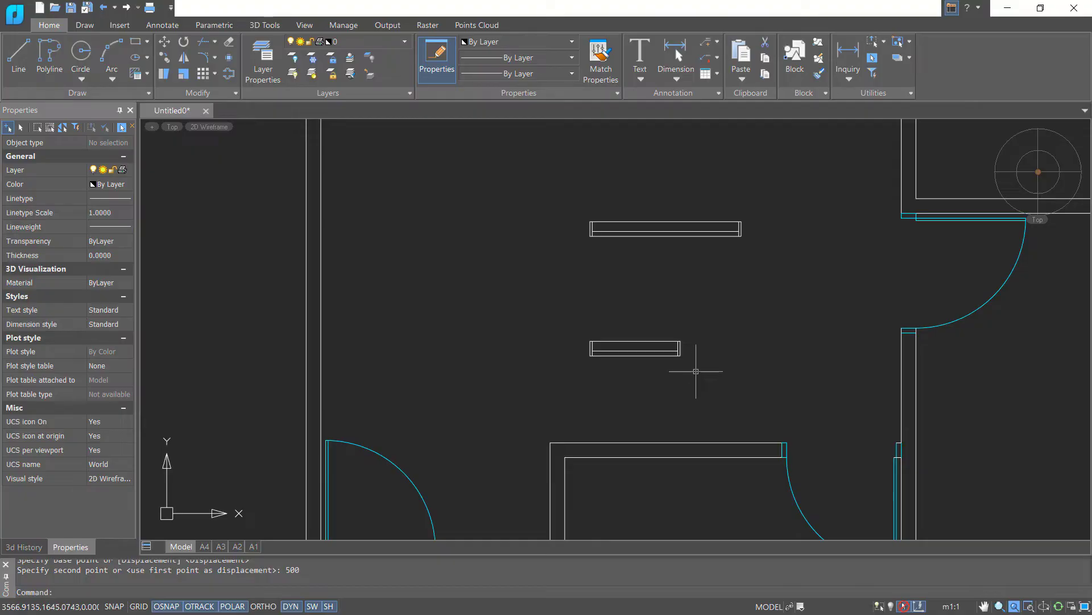
click(658, 341)
click(648, 374)
key(Escape)
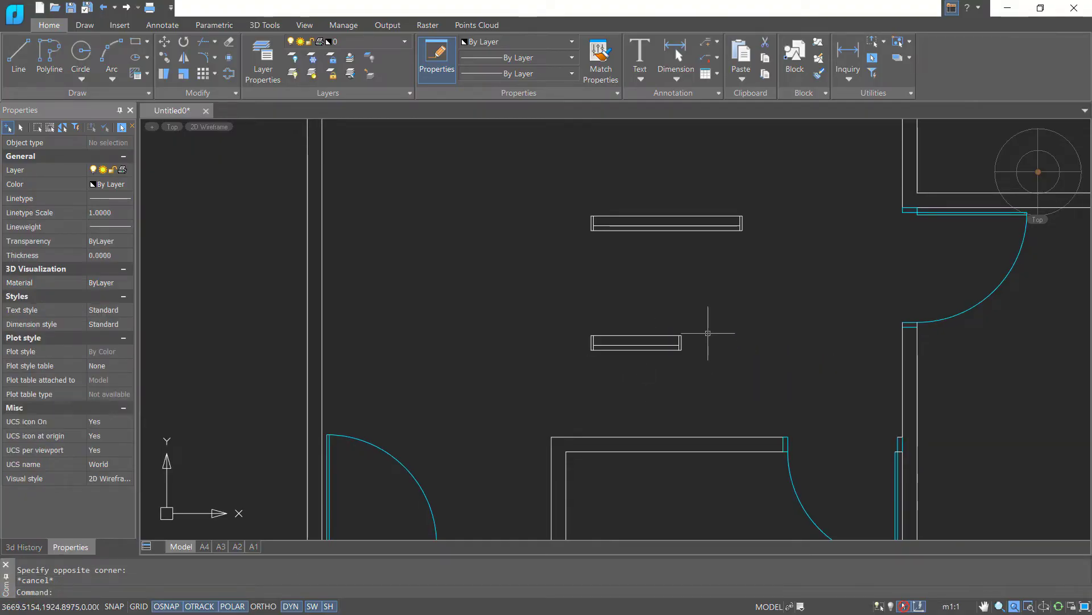
Change the colour of both window symbols to cyan
click(770, 178)
click(563, 380)
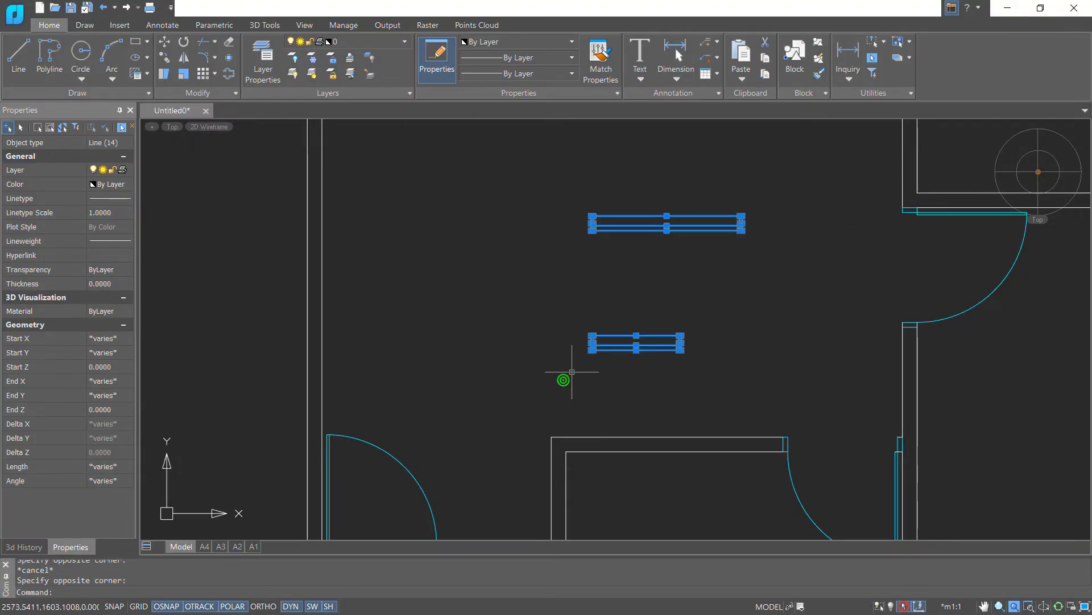
click(127, 185)
click(117, 249)
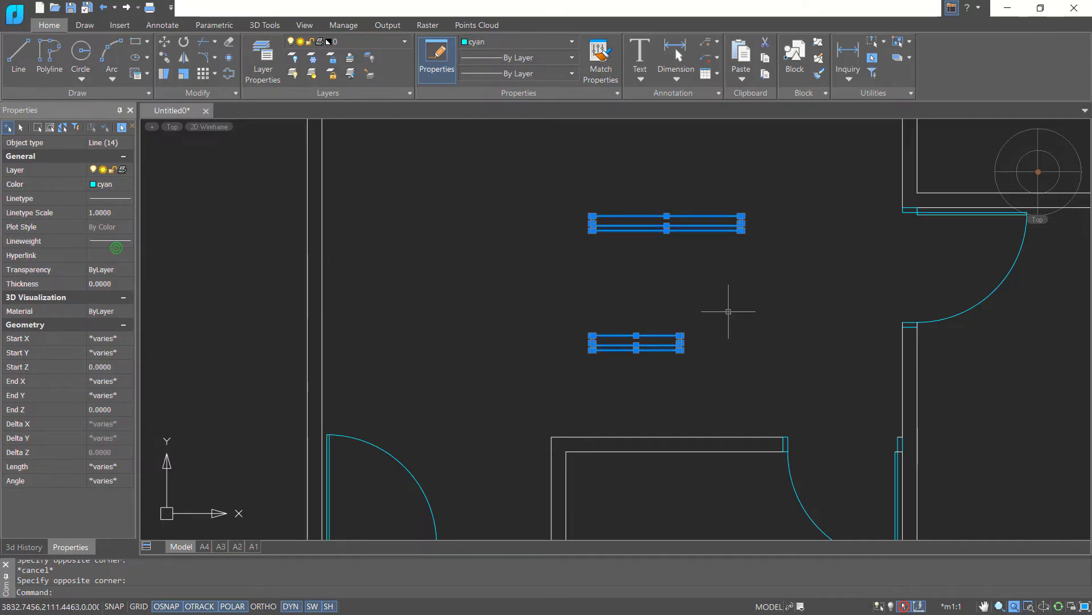
key(Escape)
Move the shorter window by its upper edge's midpoint into the lower-left outer wall, between the entrance door and the small middle room
scroll(705, 310, down, 3)
scroll(688, 296, up, 2)
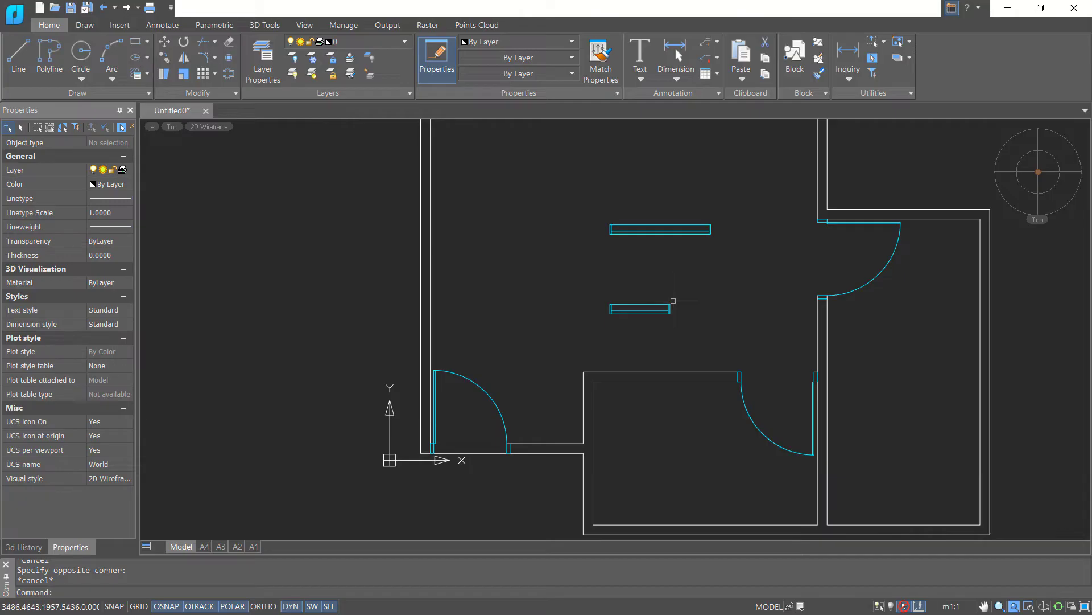
text(m)
key(Return)
click(696, 286)
click(606, 352)
key(Return)
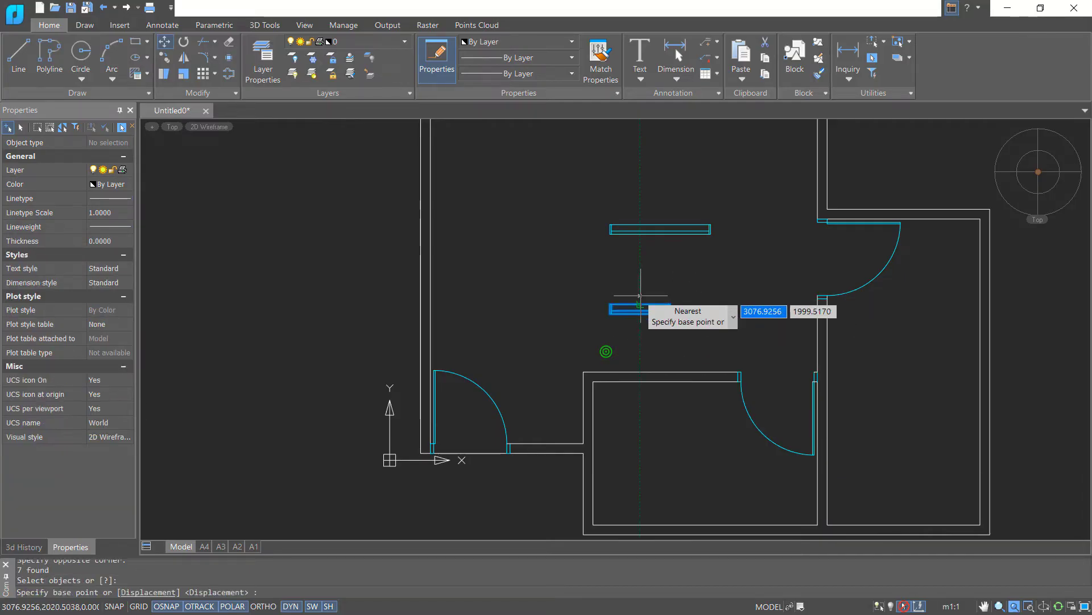
click(641, 304)
scroll(529, 452, up, 2)
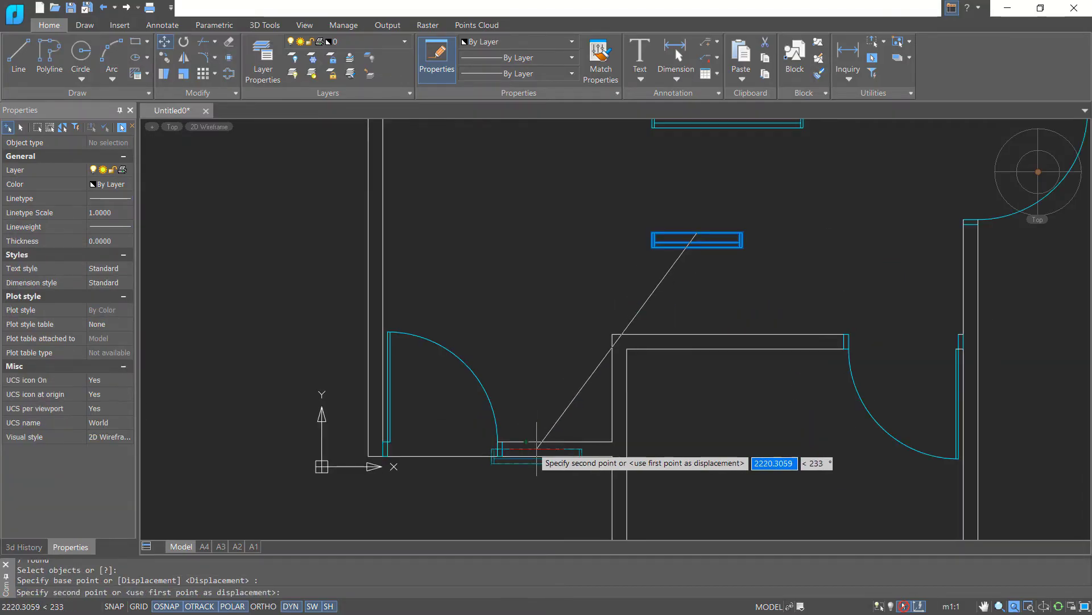
scroll(538, 450, up, 2)
click(560, 441)
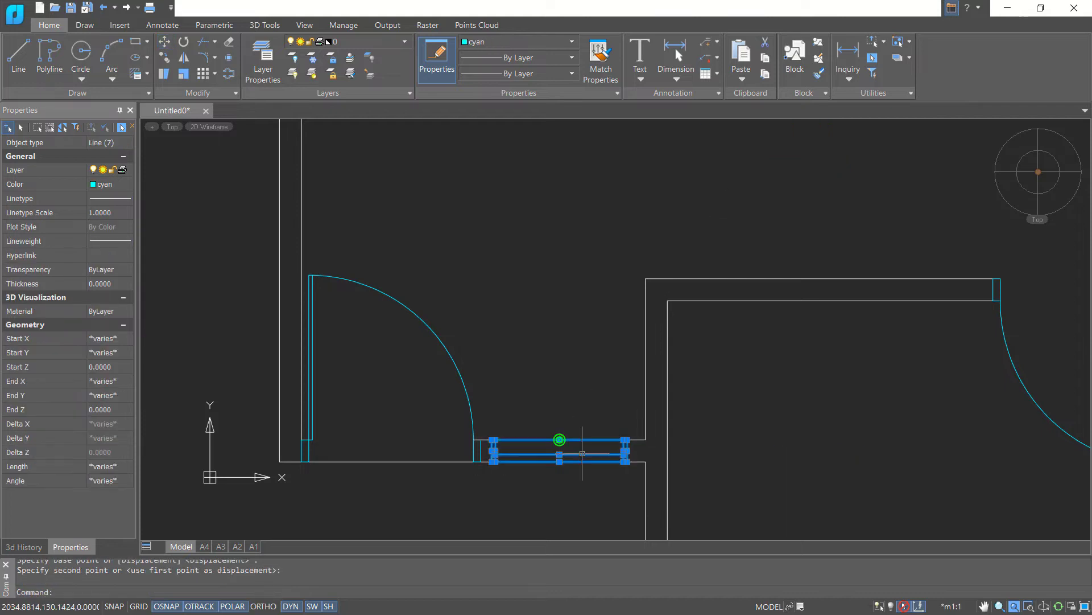
text(m)
key(Return)
key(Escape)
Nudge the short window horizontally within the wall to roughly centre it between the entrance door jamb and the room corner
scroll(569, 465, up, 2)
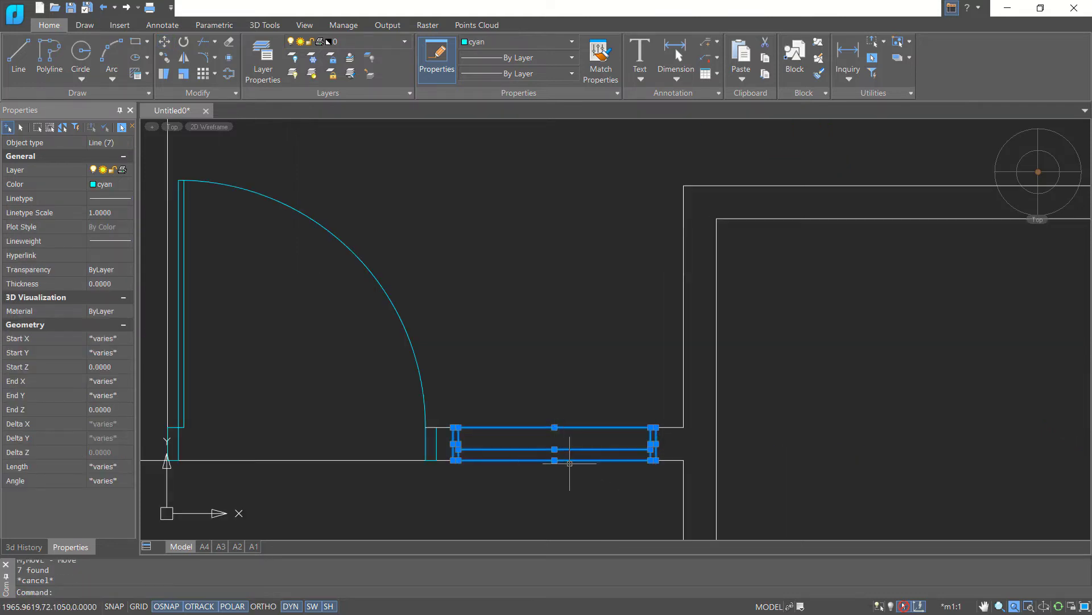
text(m)
key(Return)
click(557, 369)
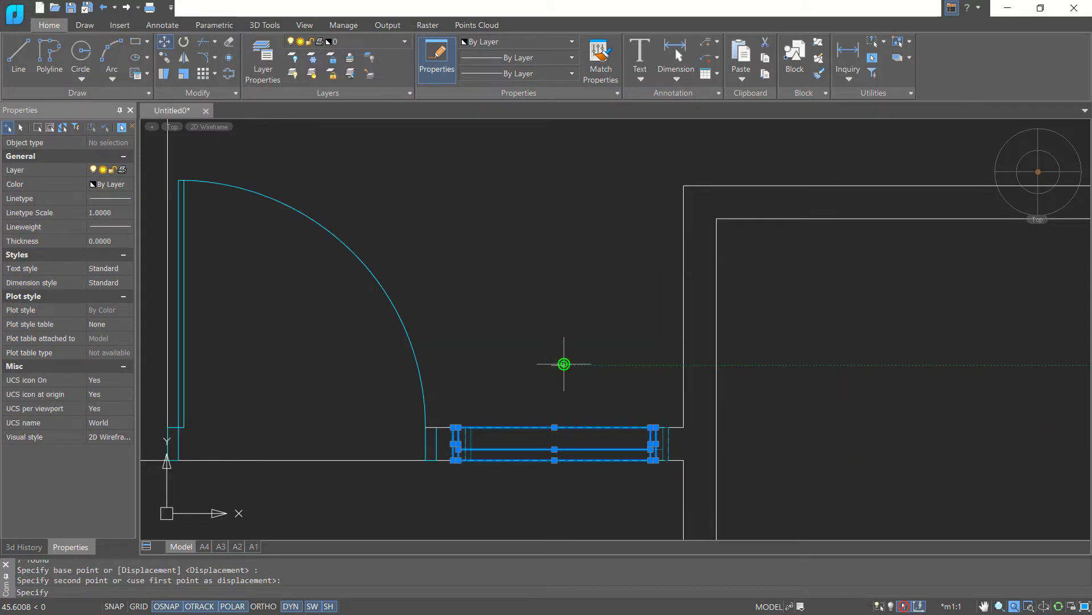
click(576, 364)
text(m)
key(Return)
click(601, 356)
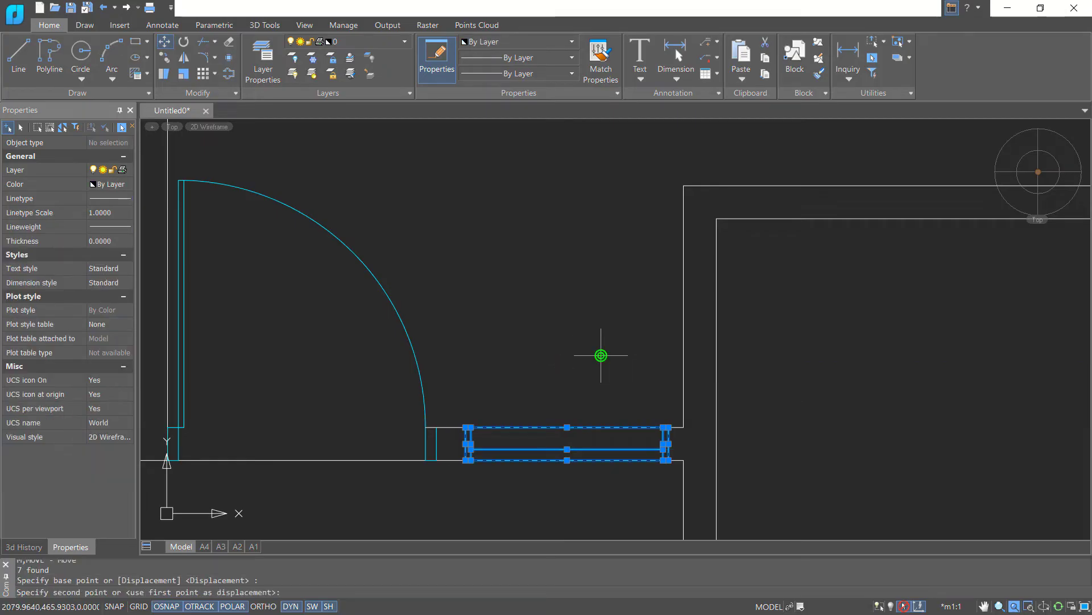
click(593, 357)
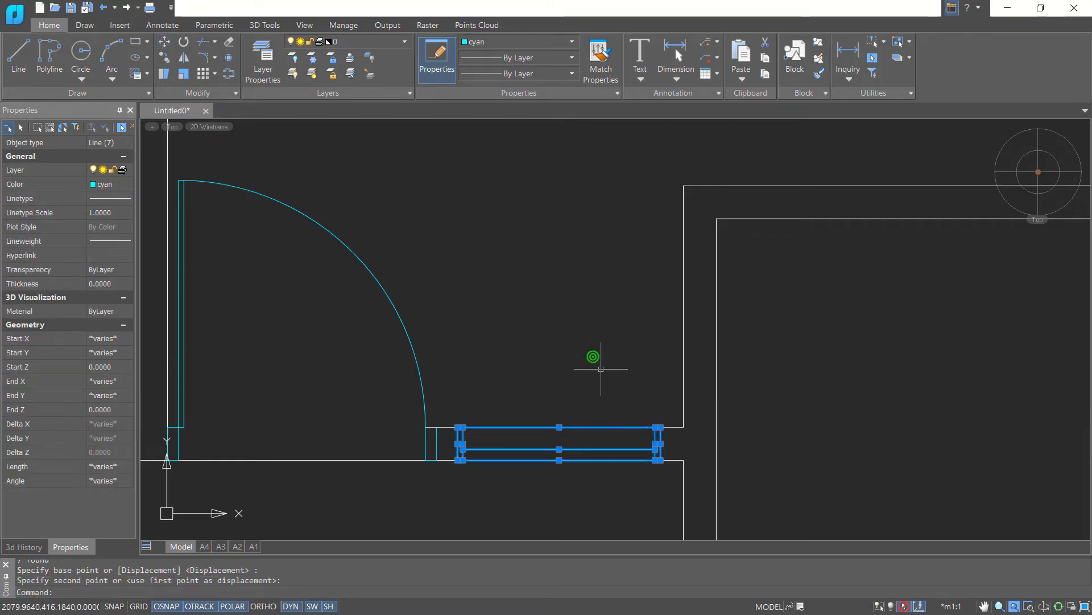
key(Escape)
Copy the longer window by its upper edge's midpoint into the bottom outer wall of the small middle room
scroll(629, 352, down, 3)
middle_drag(667, 343, 635, 450)
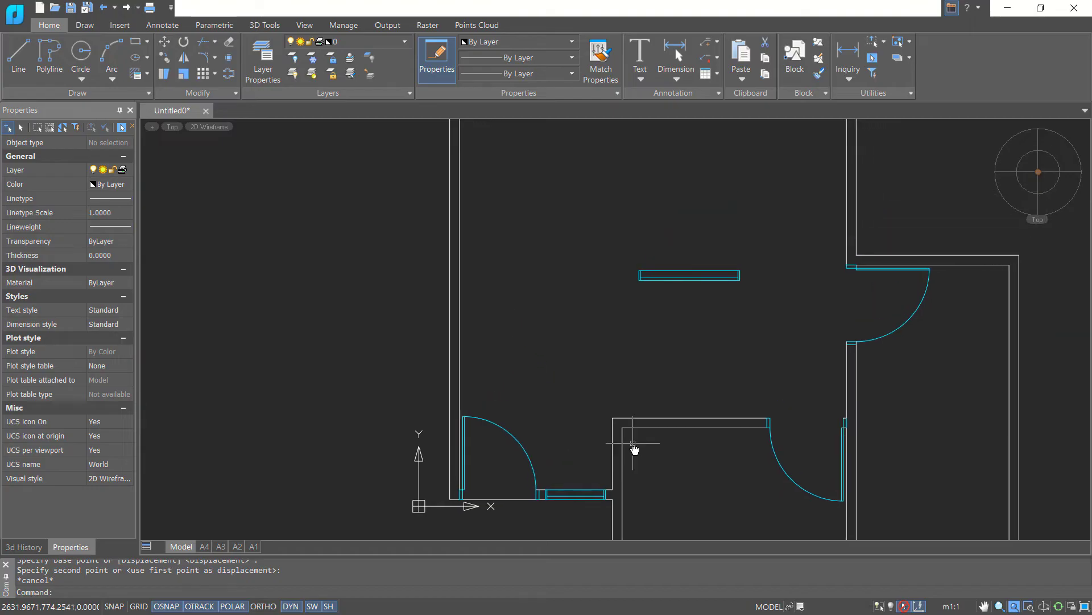
middle_drag(665, 389, 608, 314)
text(o)
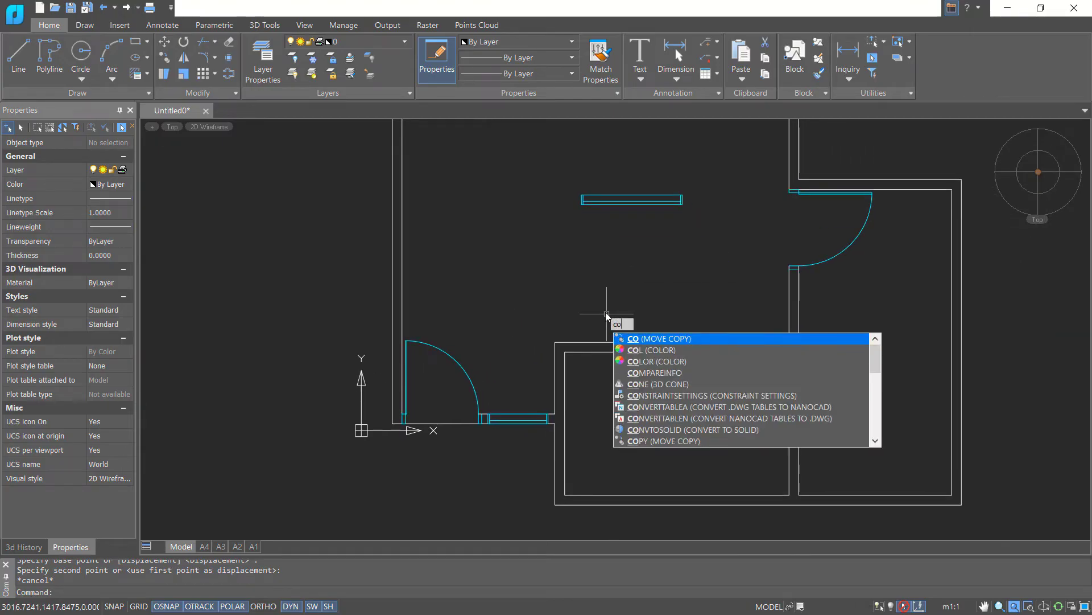
key(Return)
click(684, 175)
click(616, 256)
key(Return)
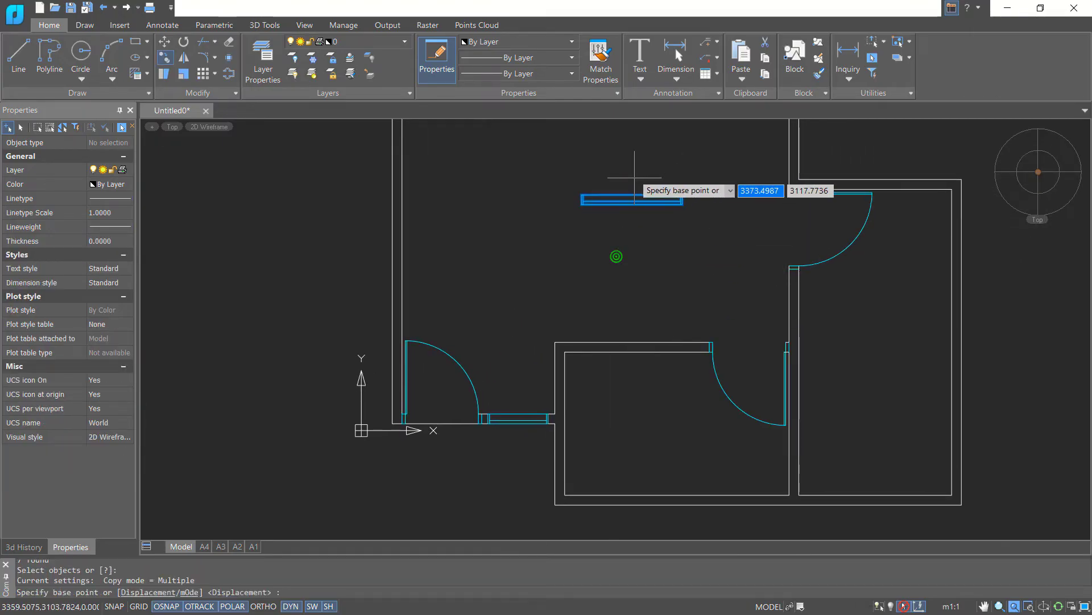
click(631, 193)
scroll(555, 450, up, 5)
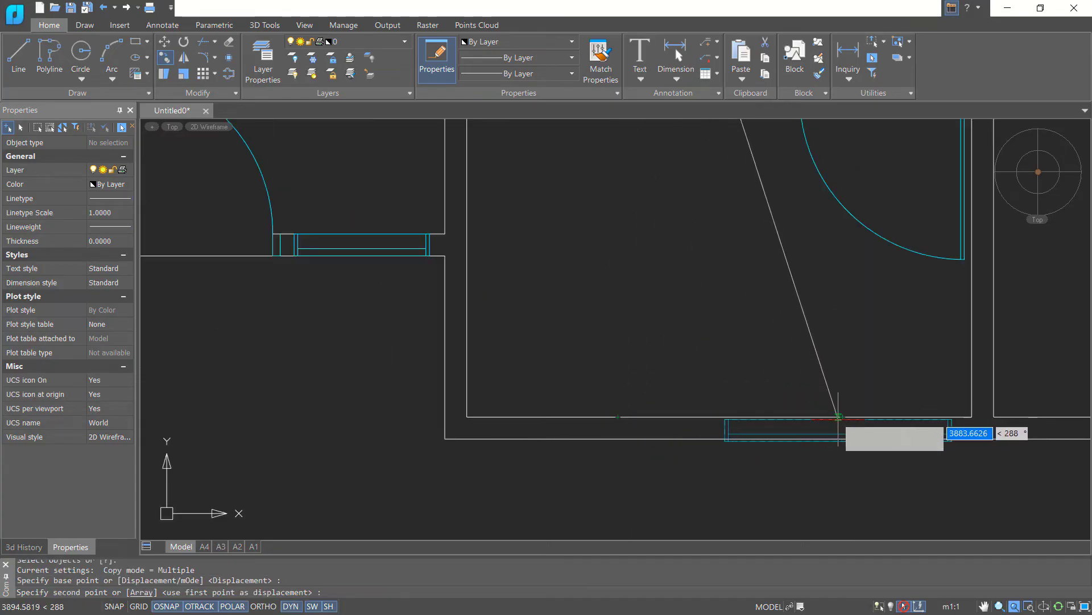
click(843, 416)
Place another copy of the longer window in the free space outside the right-hand room and finish copying
scroll(776, 439, down, 10)
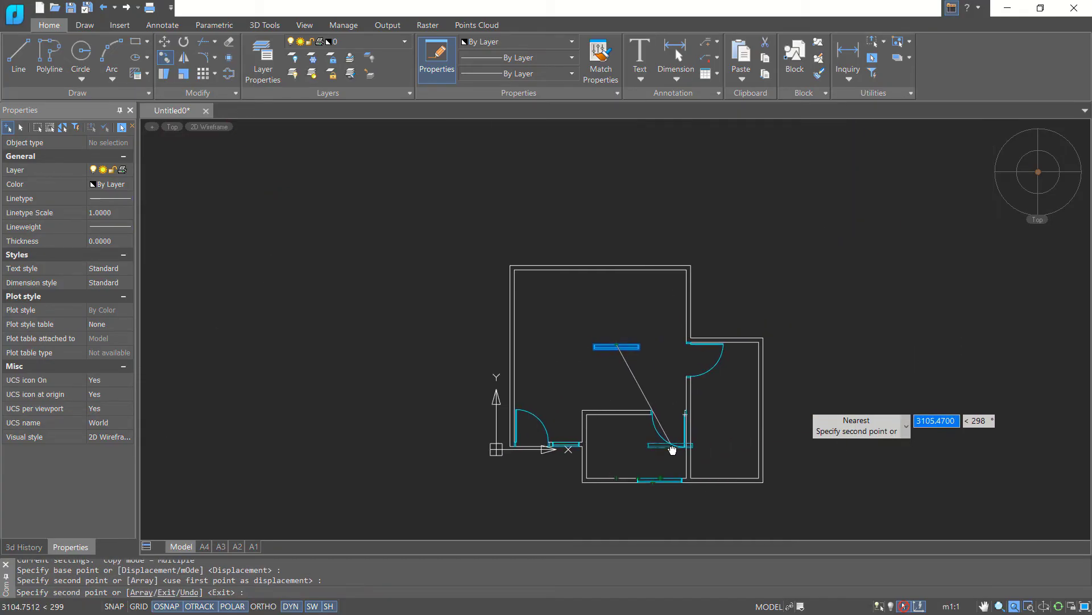
scroll(712, 398, up, 5)
click(826, 342)
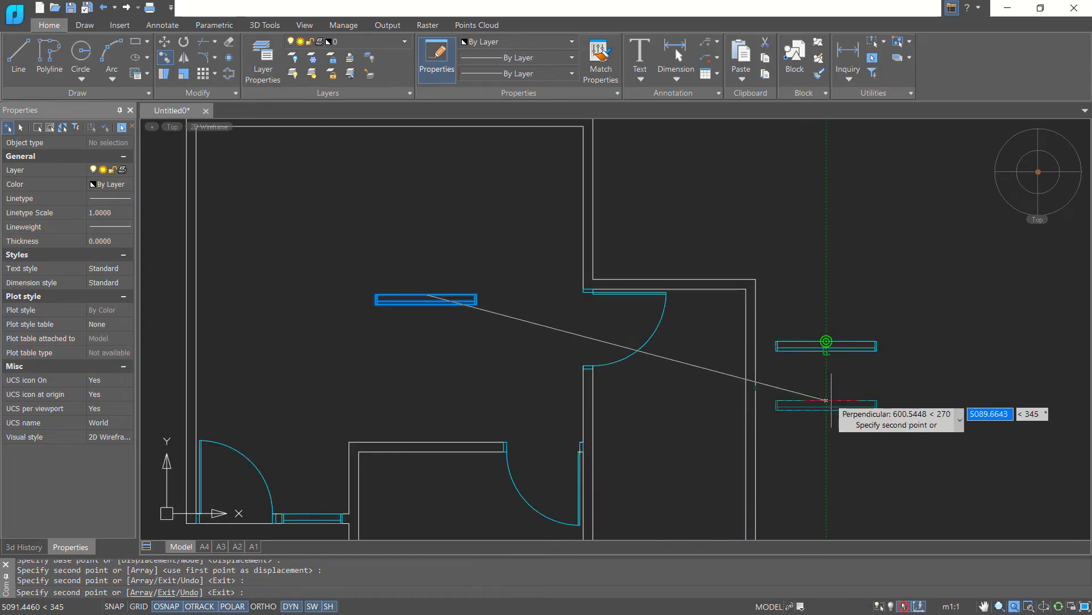
key(Return)
Try to rotate the window copy outside the plan, and undo the rotation
text(ro)
key(Return)
click(879, 314)
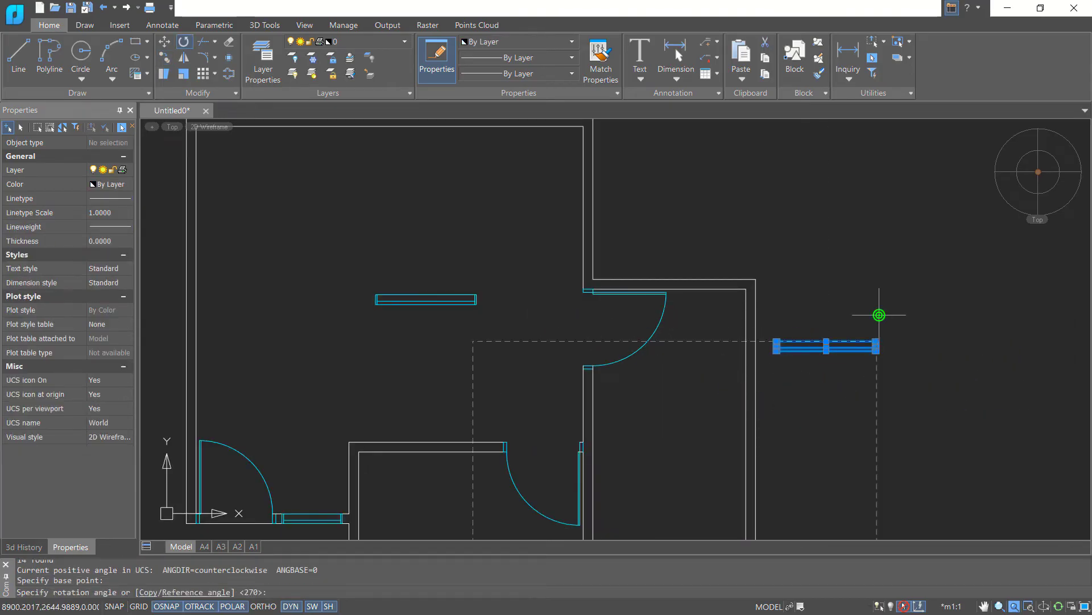
click(821, 407)
key(ctrl+z)
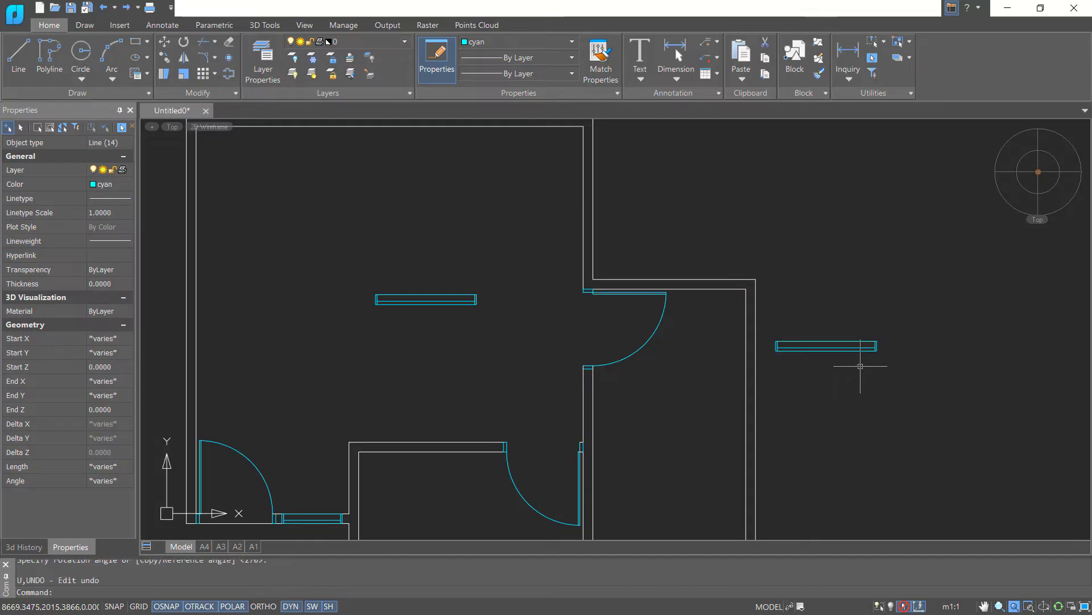
Rotate the window copy outside the right-hand room by 90° to make it vertical
text(ro)
key(Return)
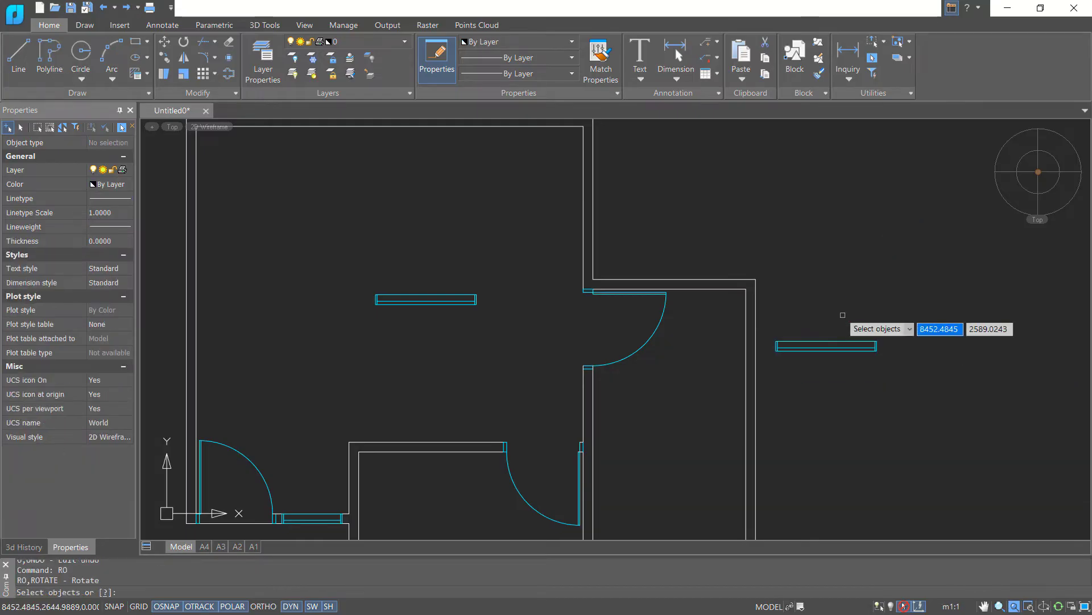
click(842, 313)
click(804, 383)
key(Return)
click(818, 375)
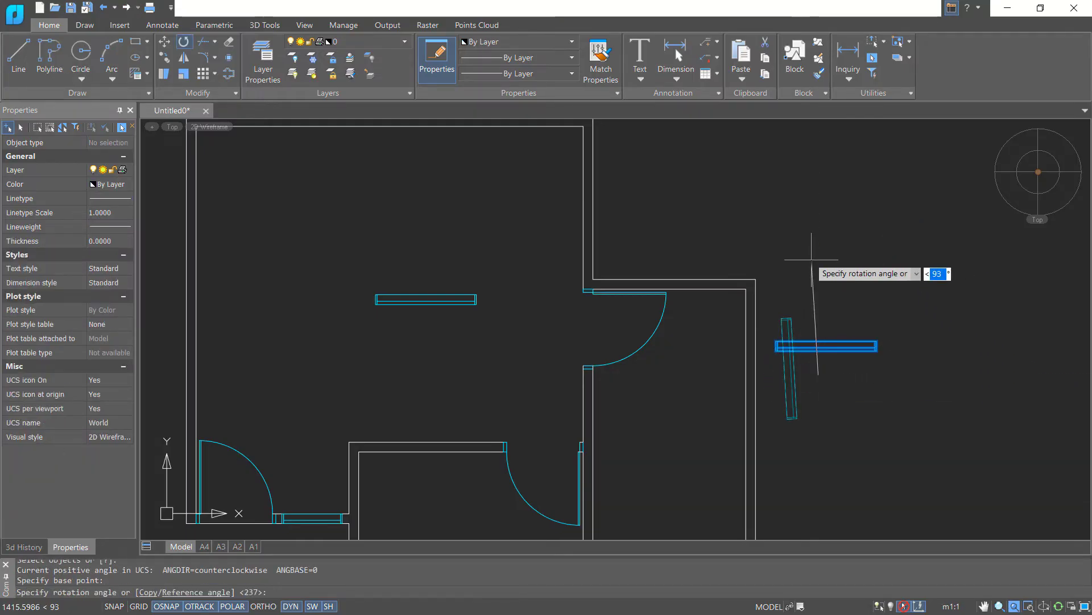
click(819, 259)
Move the vertical window by its upper-left corner into the right outer wall, just below the right-hand room's upper corner
text(m)
key(Return)
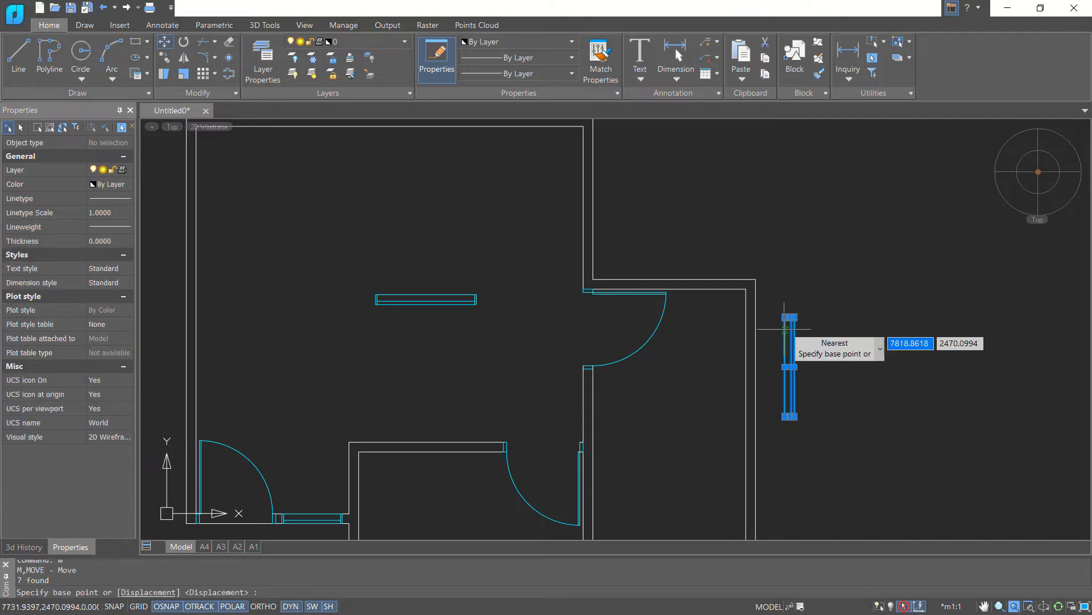
scroll(797, 341, up, 3)
scroll(795, 305, up, 2)
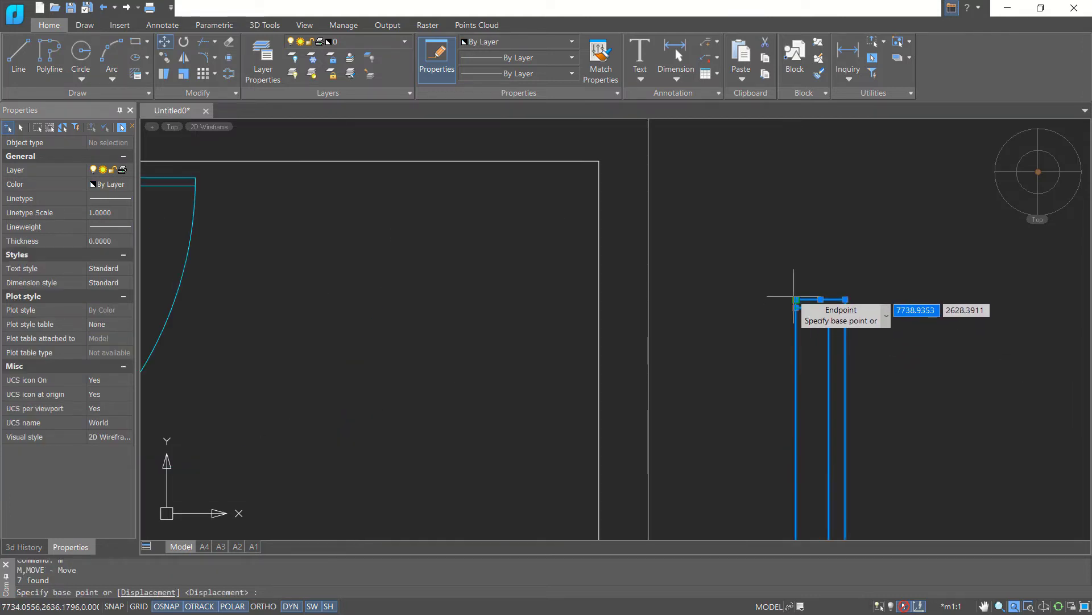
click(795, 299)
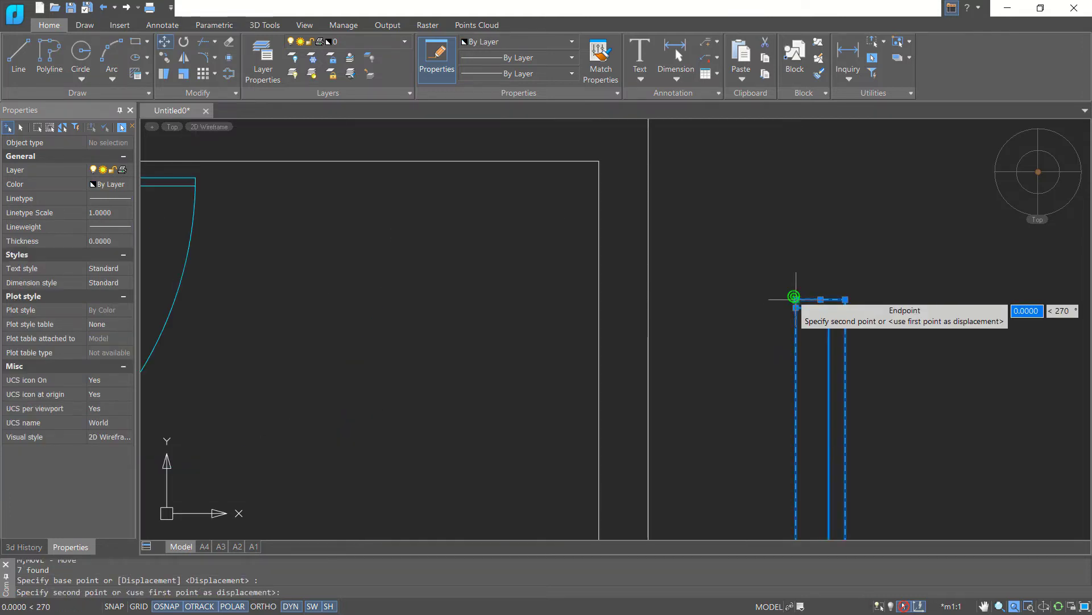
click(599, 208)
scroll(722, 296, down, 5)
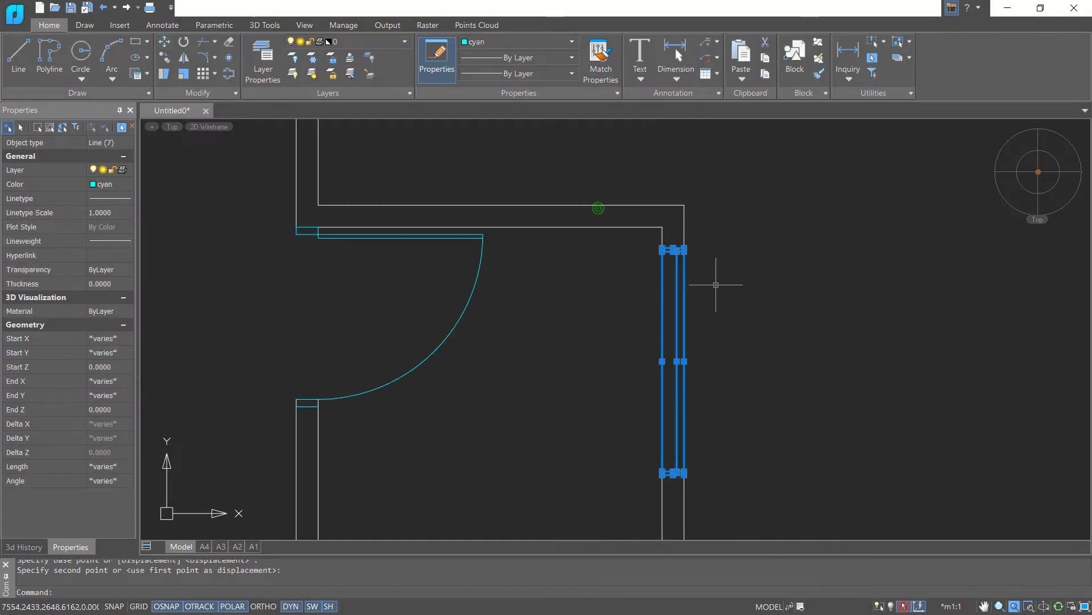
key(Escape)
Rotate the remaining long window in the large room by 270° to make it vertical
mouse_move(719, 349)
middle_down()
mouse_move(738, 371)
mouse_move(856, 374)
middle_up()
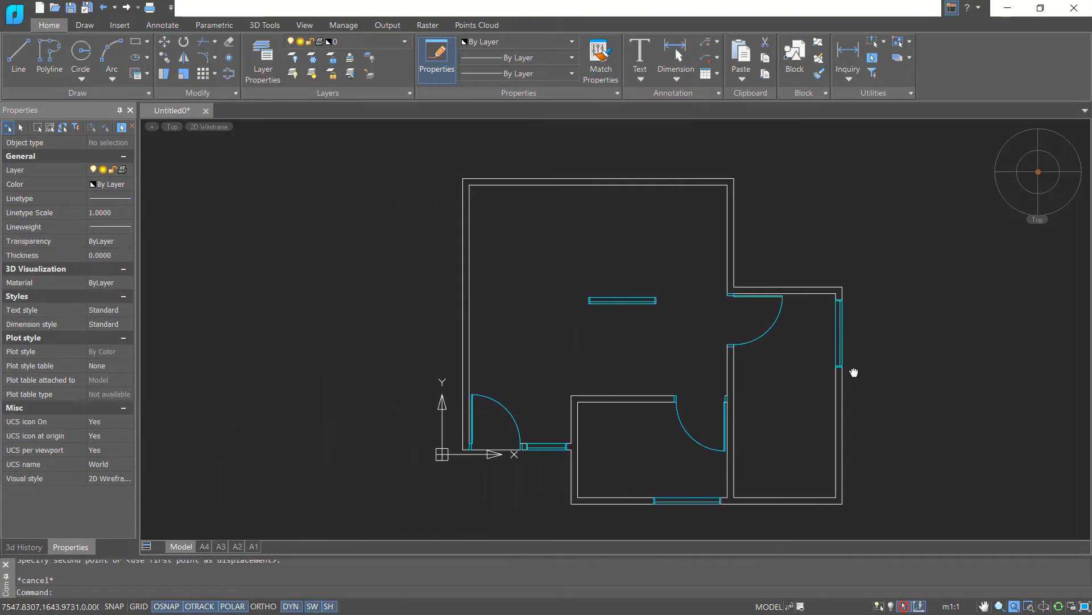
text(ro)
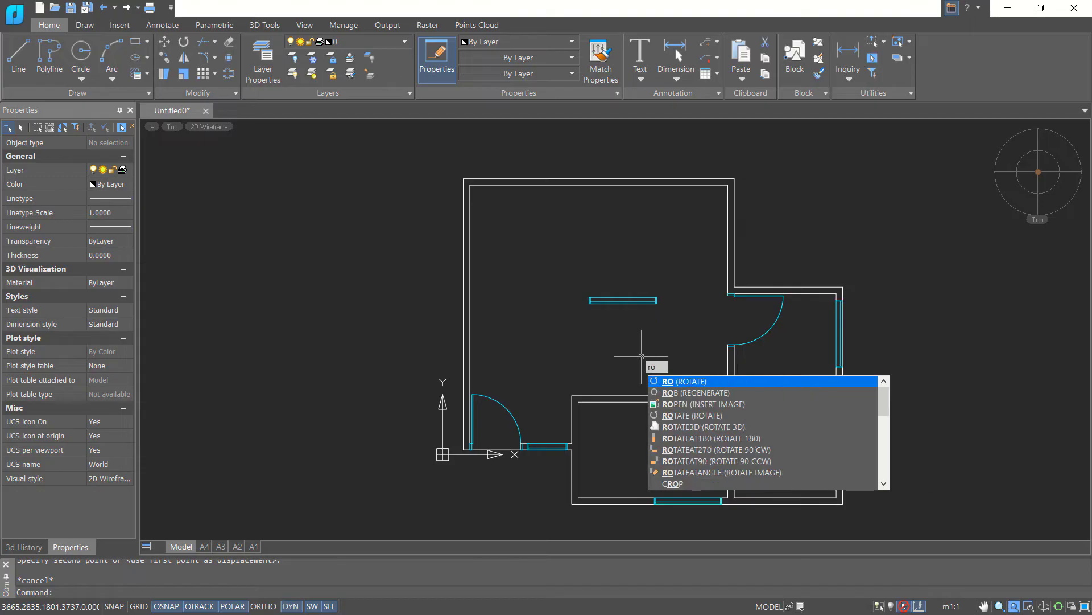
key(Return)
click(655, 280)
click(613, 338)
key(Return)
click(647, 317)
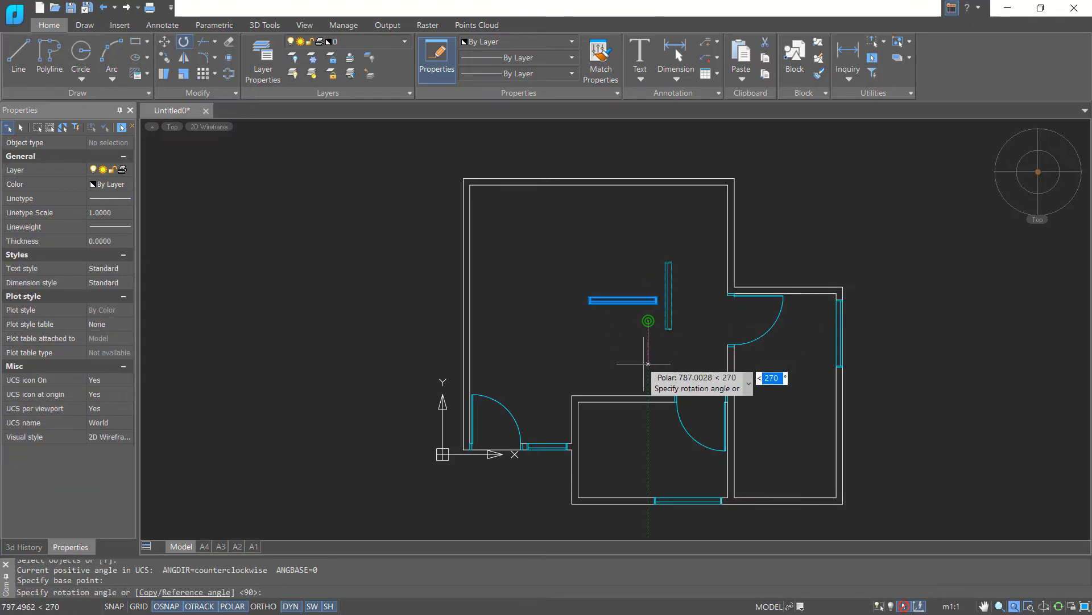
click(643, 364)
Move the rotated window by its long side's midpoint into the left outer wall, level with the top of the entrance door leaf
text(m)
key(Return)
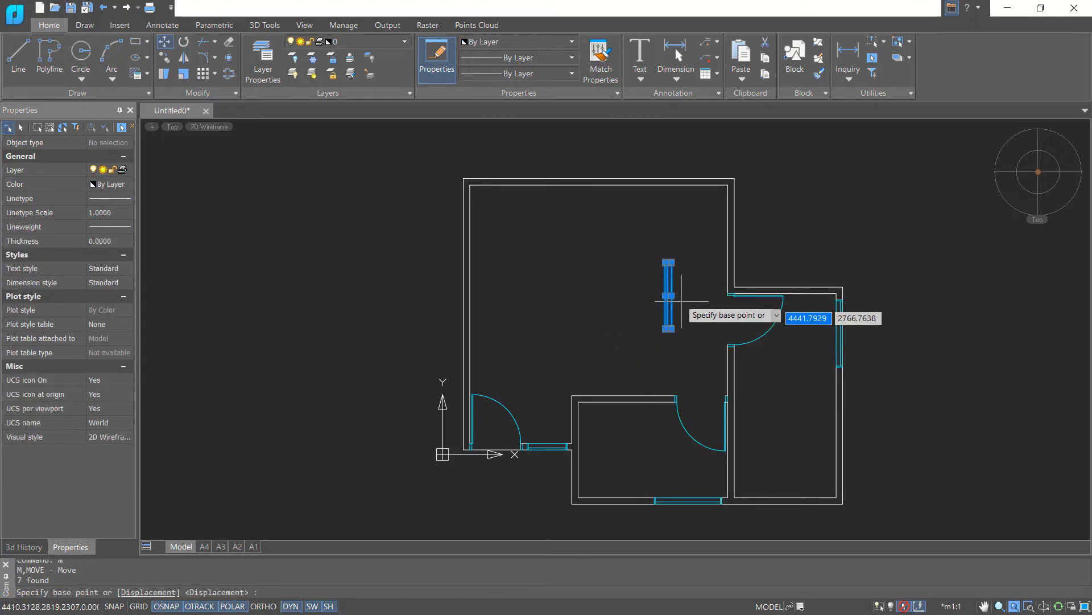
scroll(673, 299, up, 5)
click(664, 292)
scroll(625, 319, down, 5)
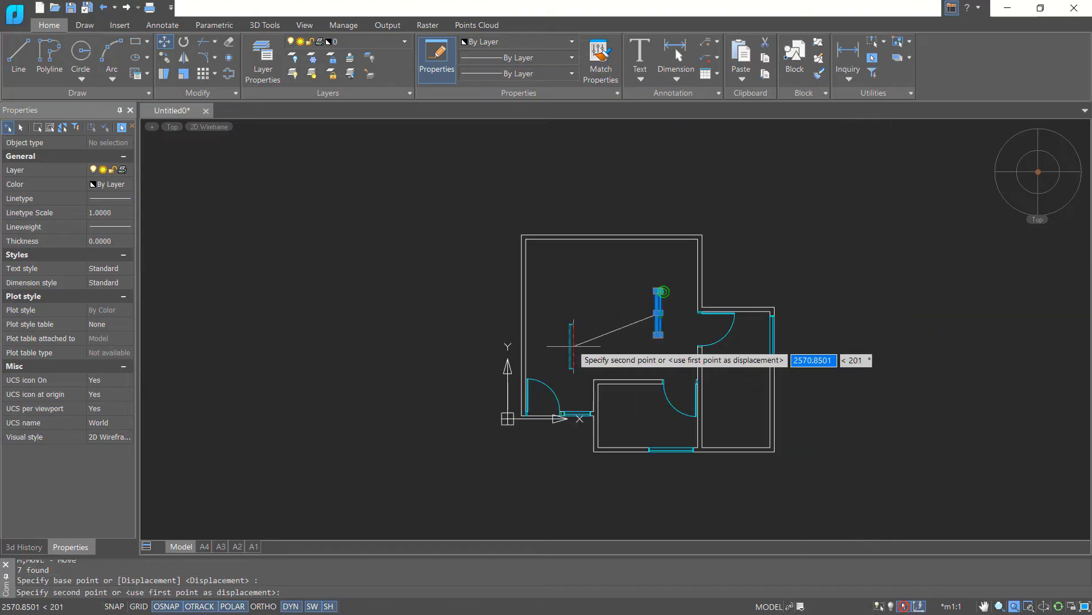
scroll(540, 324, up, 8)
scroll(512, 261, down, 2)
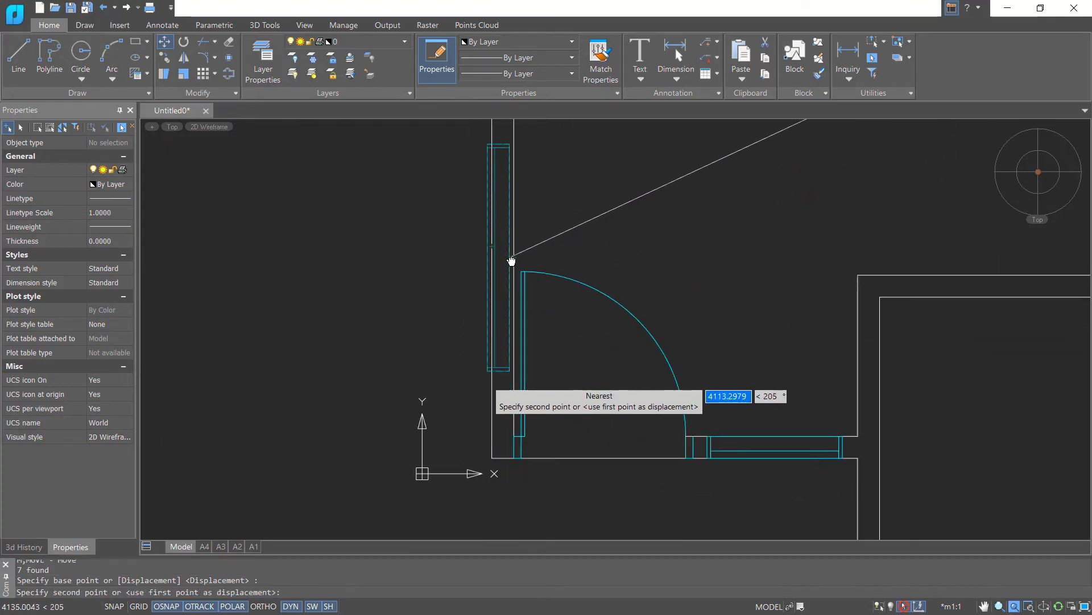
scroll(513, 250, up, 2)
scroll(513, 253, down, 2)
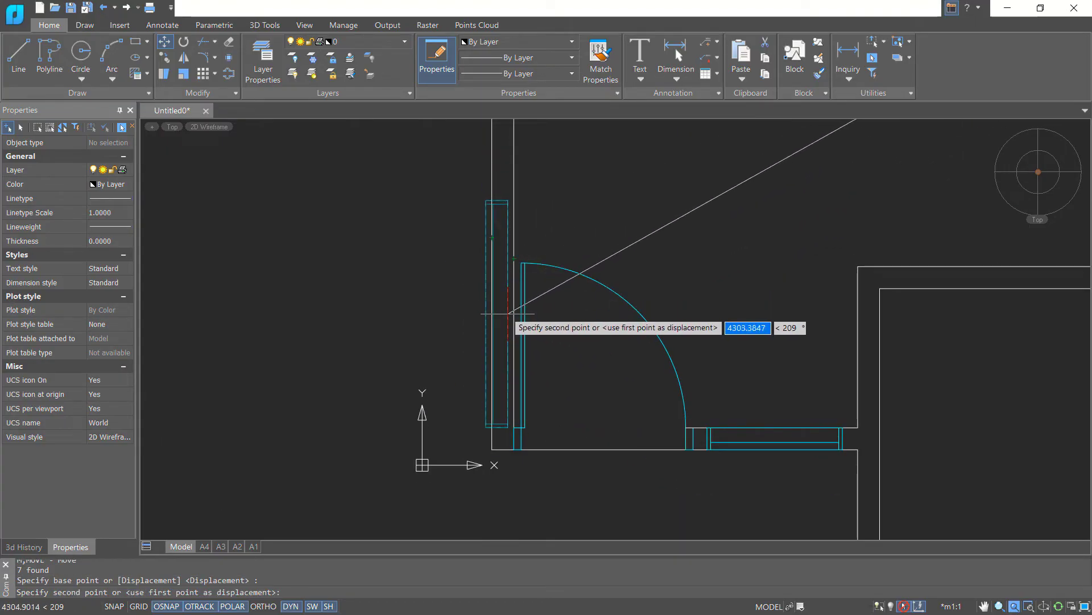
scroll(512, 259, up, 2)
click(510, 260)
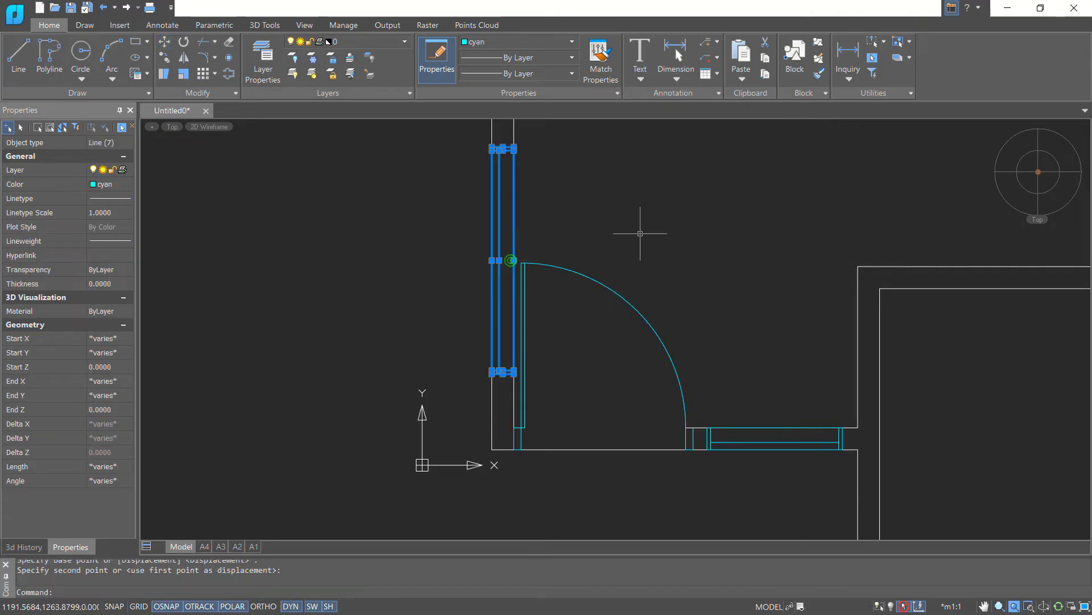
scroll(643, 234, down, 2)
key(Escape)
Add the multiline text "ROOM 1" inside the large room's upper half
scroll(703, 239, down, 3)
middle_drag(804, 227, 621, 360)
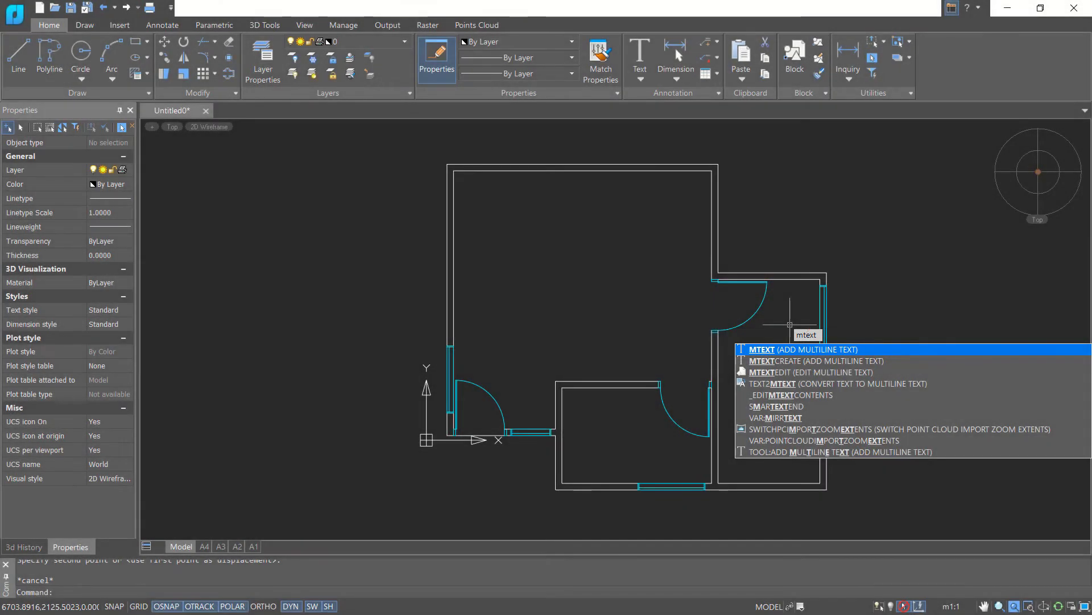
key(Return)
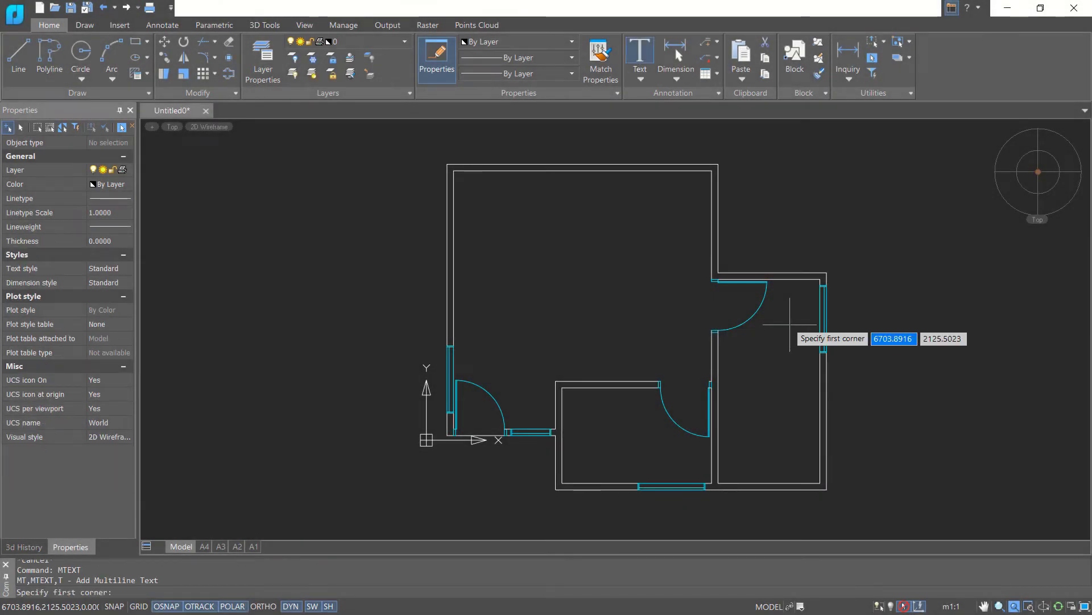
click(540, 238)
click(636, 292)
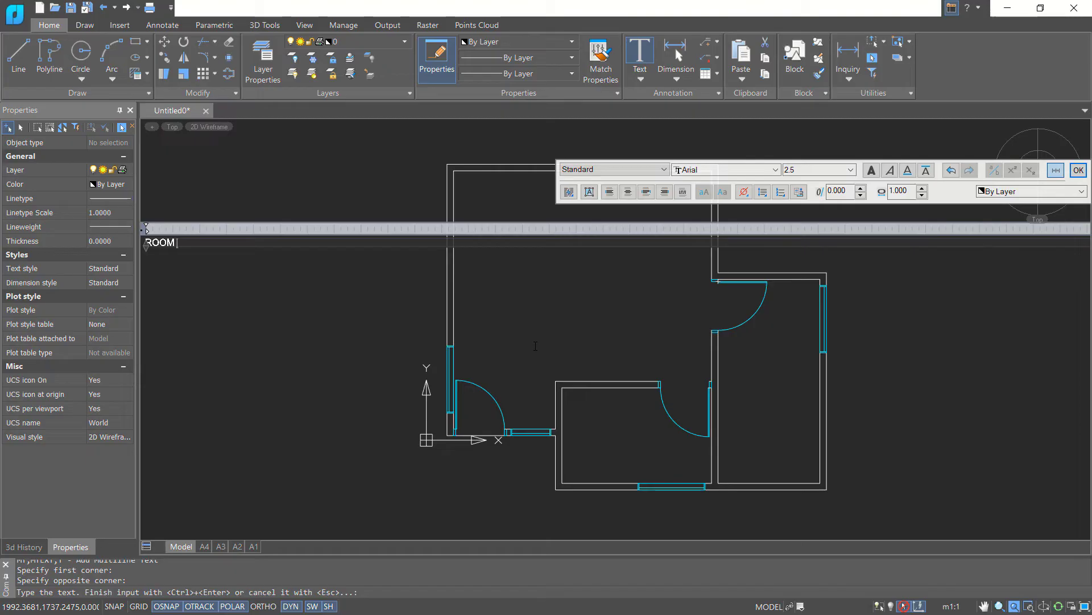
click(361, 291)
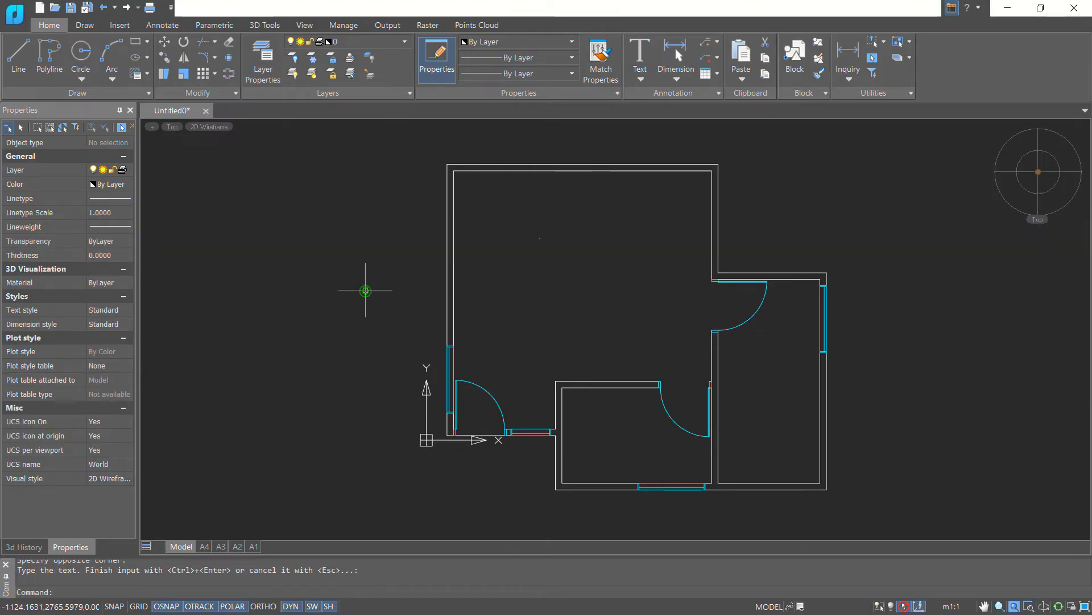
Set the text height of the ROOM 1 label to 120
click(587, 223)
click(536, 248)
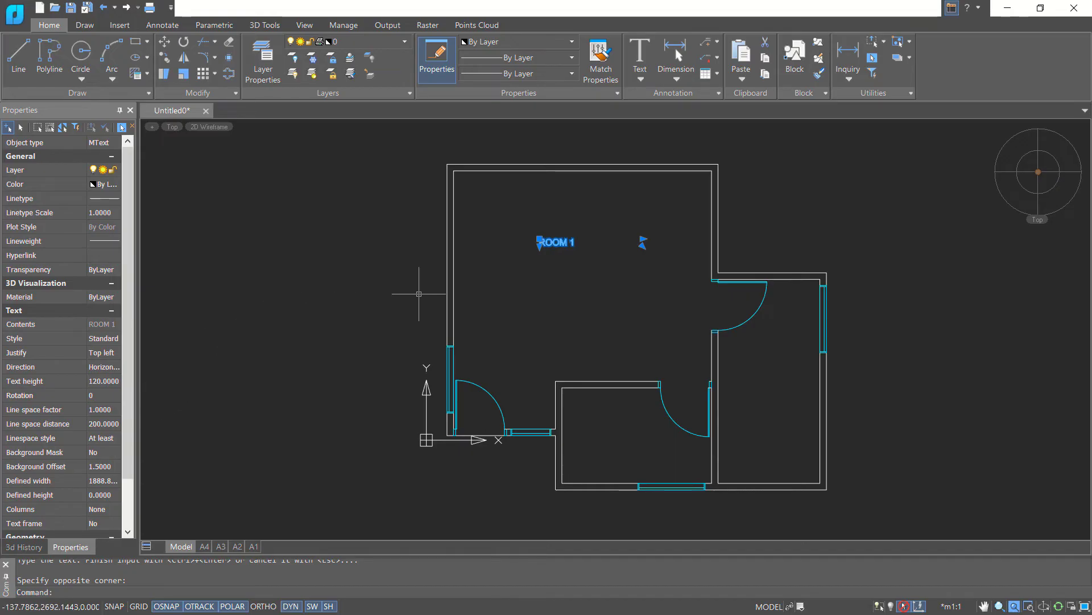
key(Escape)
Move the ROOM 1 label about 493 mm down and slightly to the right within the large room
text(m)
key(Return)
click(586, 235)
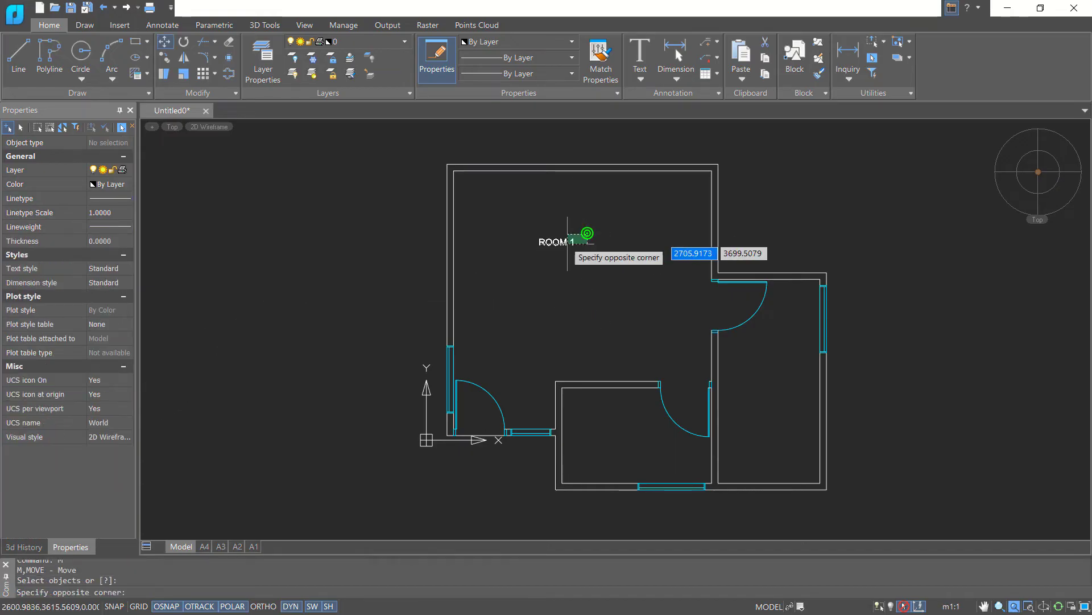
click(541, 272)
key(Return)
click(608, 287)
click(605, 313)
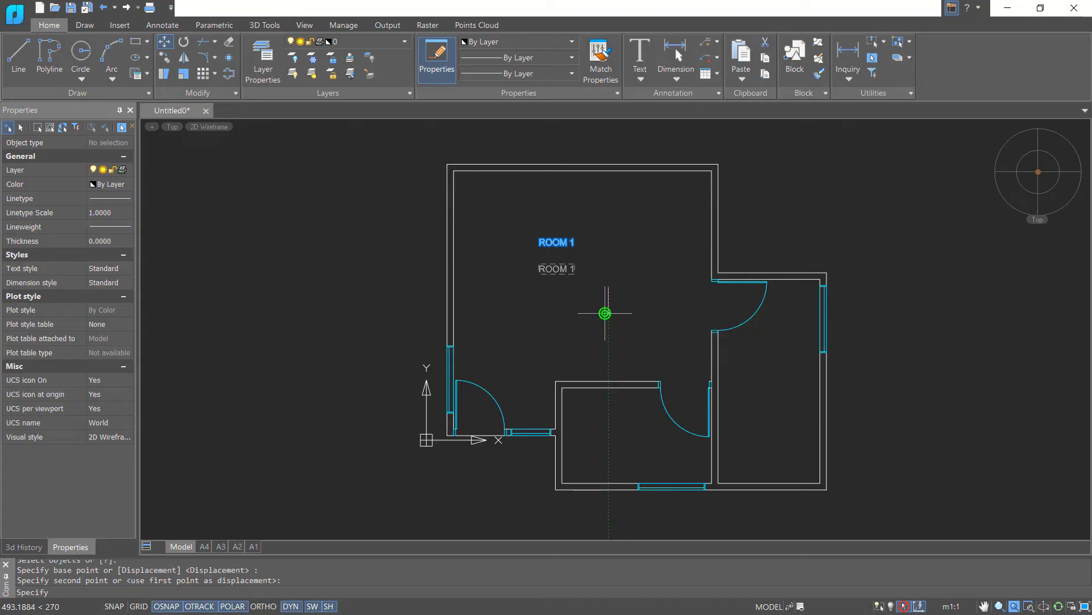
key(Return)
click(621, 231)
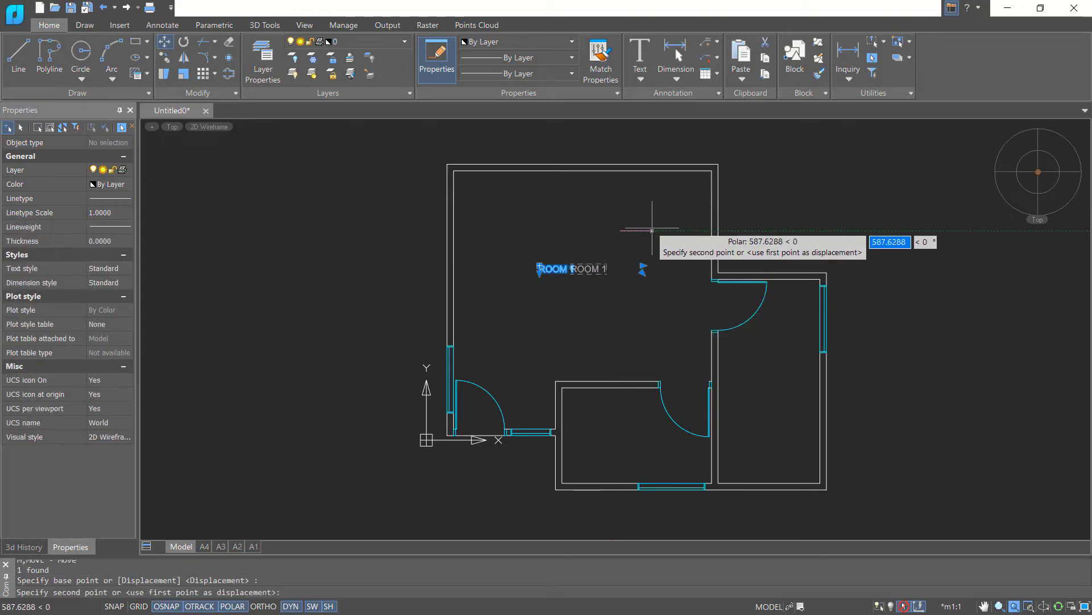
key(Escape)
key(Escape)
Copy the ROOM 1 label into the small lower room and the right-hand room
text(C)
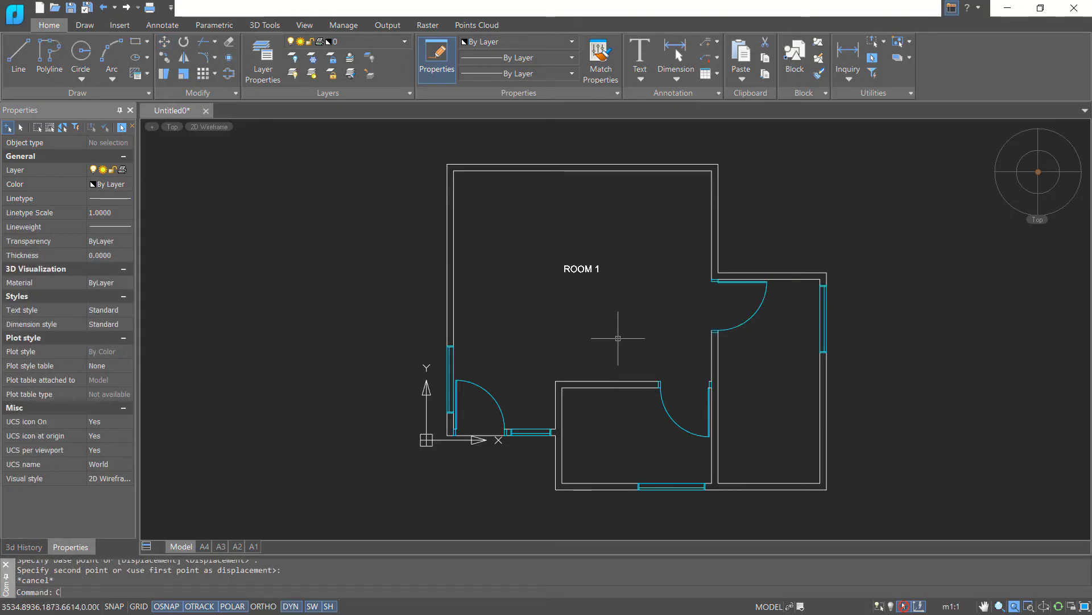
text(O)
key(Return)
click(580, 269)
key(Return)
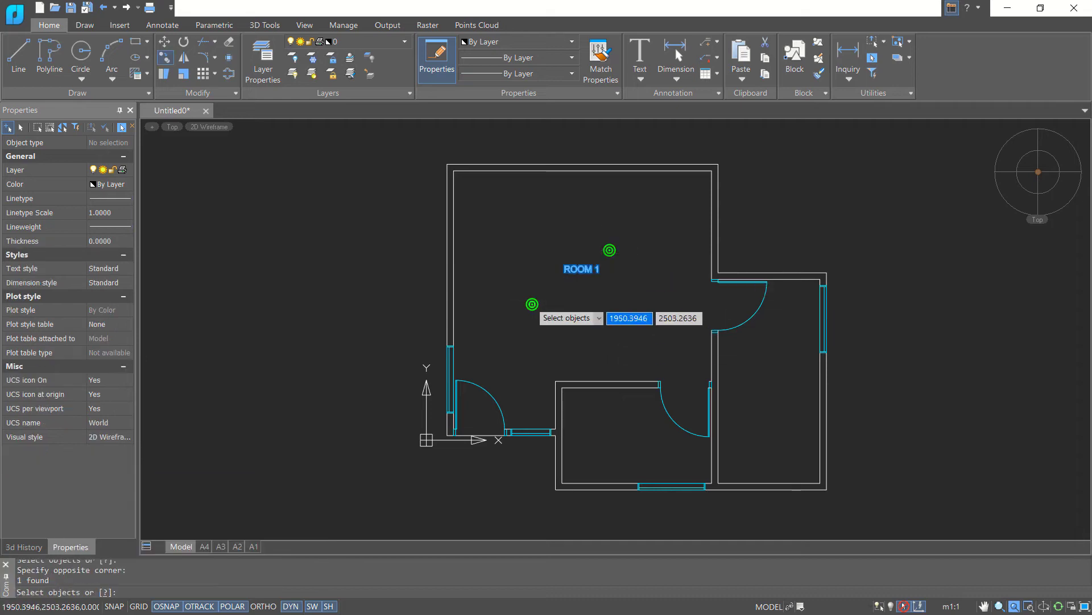
click(562, 272)
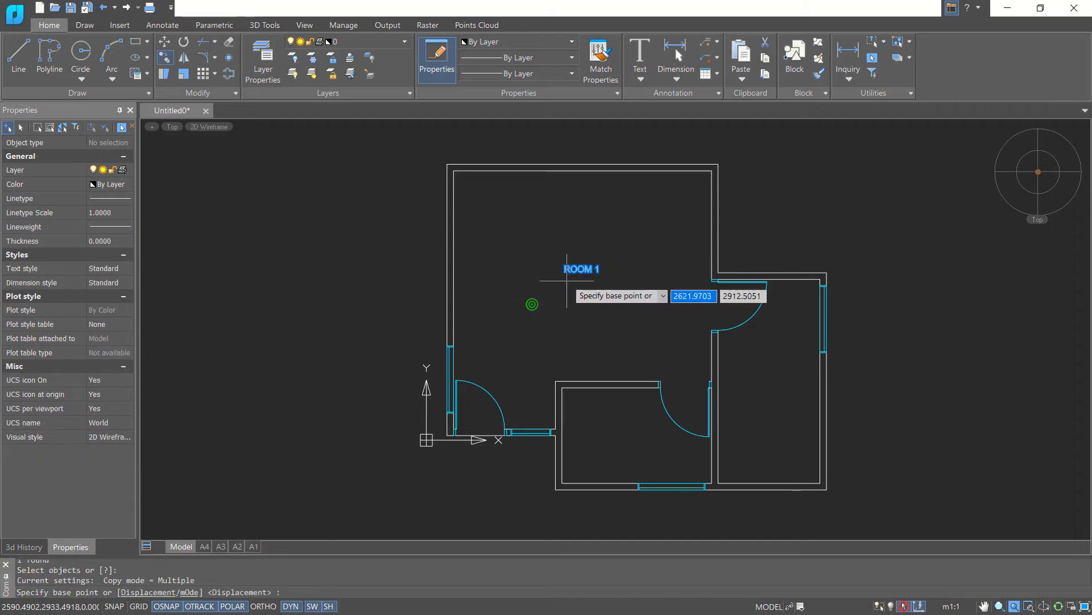
click(611, 442)
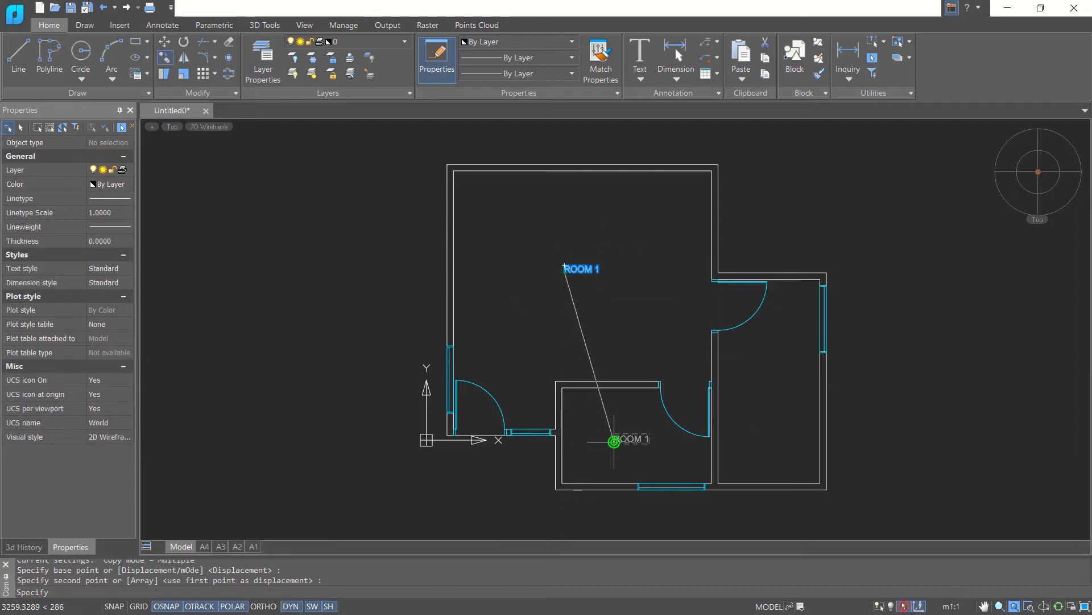
click(758, 389)
key(Return)
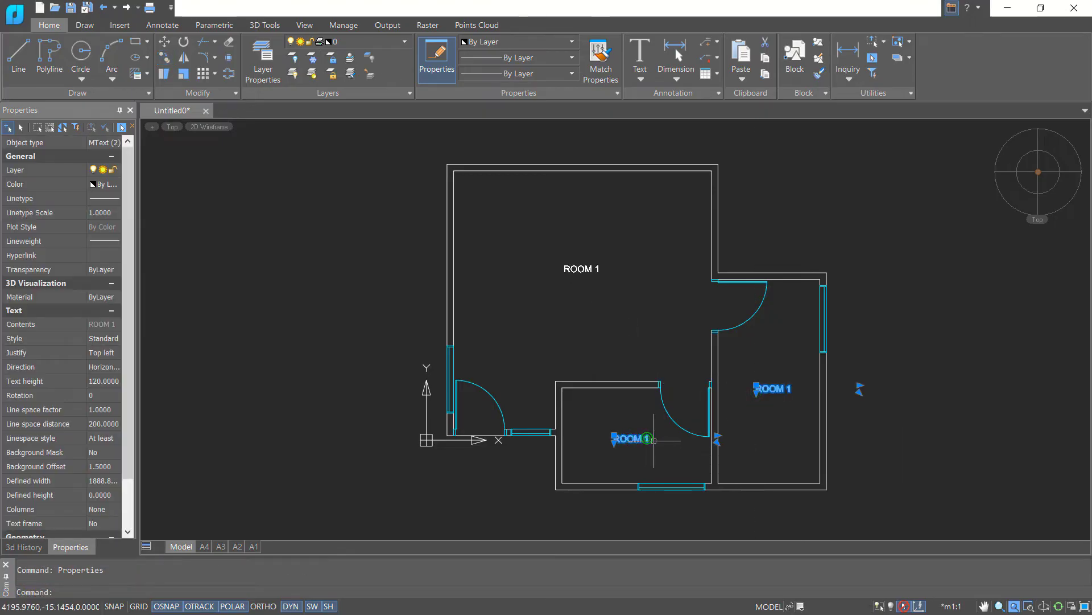
Change the label copy in the small lower room to "ROOM 2"
key(Escape)
double_click(649, 439)
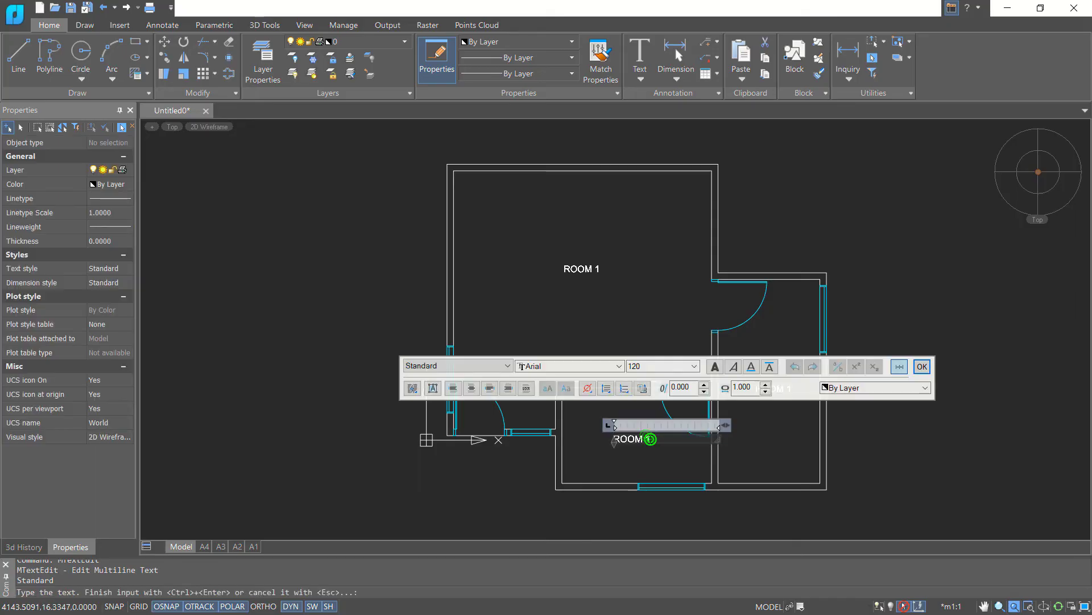
drag(651, 439, 643, 438)
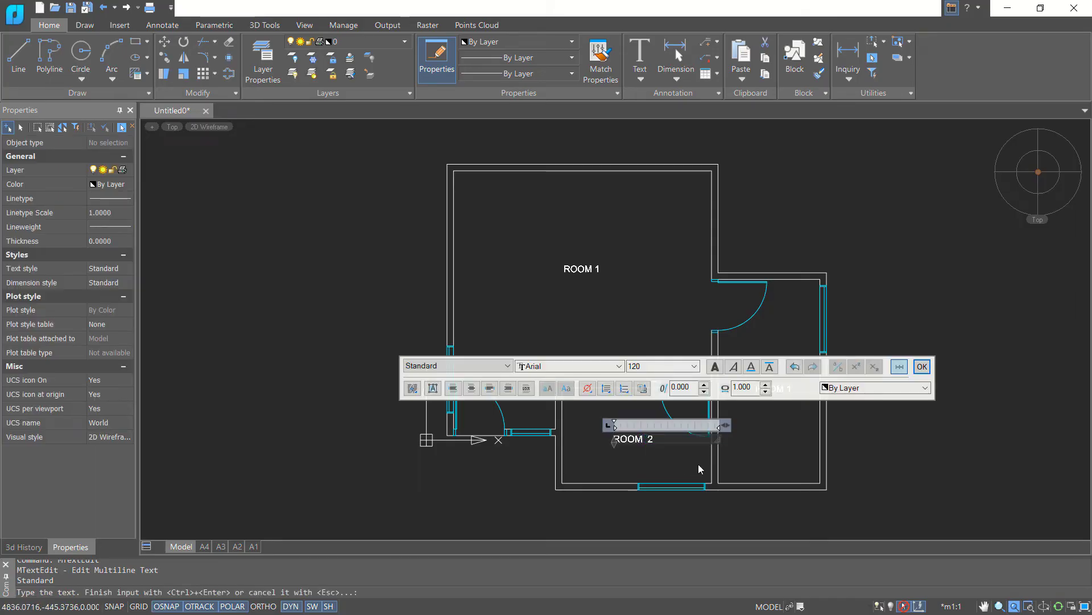
click(714, 441)
Change the label copy in the right-hand room to "ROOM 3"
double_click(784, 388)
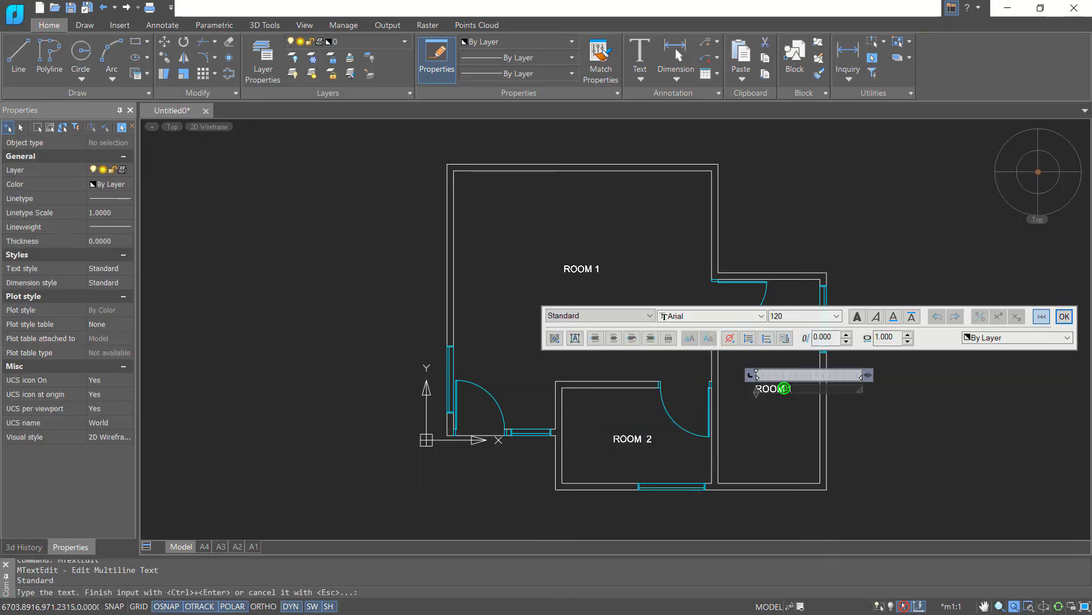
drag(784, 388, 791, 388)
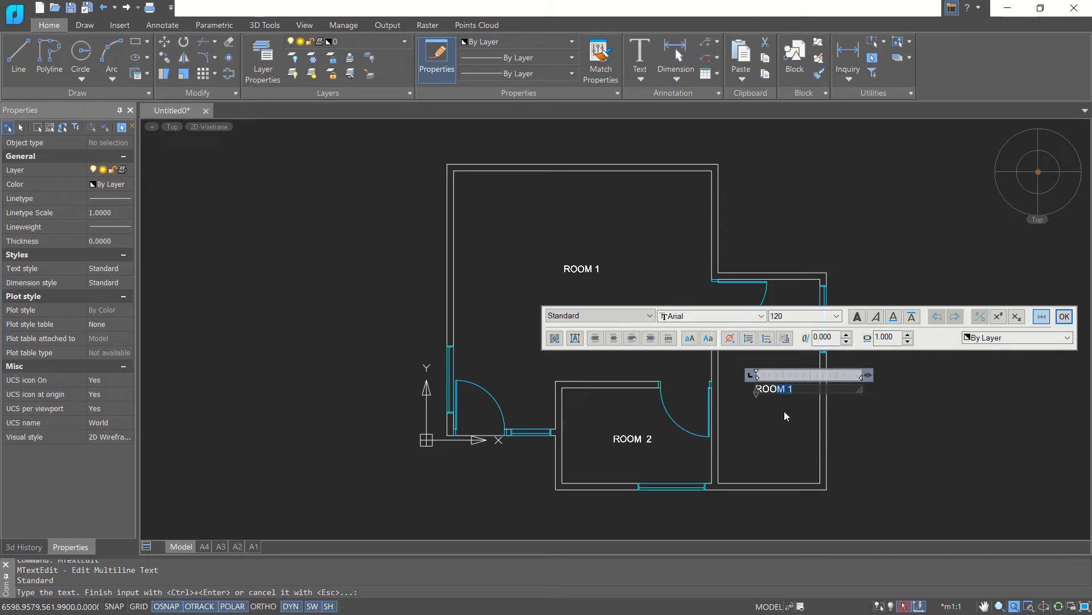
key(BackSpace)
text(3)
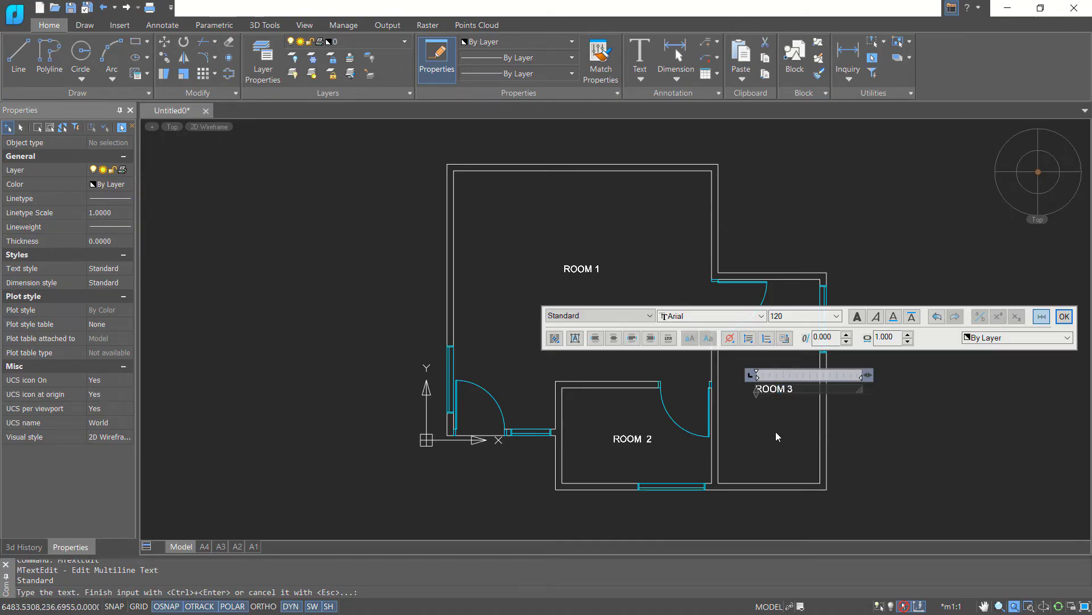
click(776, 432)
Start a hatch with the predefined ANSI31 pattern and set its colour to index colour 35
scroll(629, 346, down, 3)
middle_drag(628, 346, 593, 350)
scroll(591, 371, up, 3)
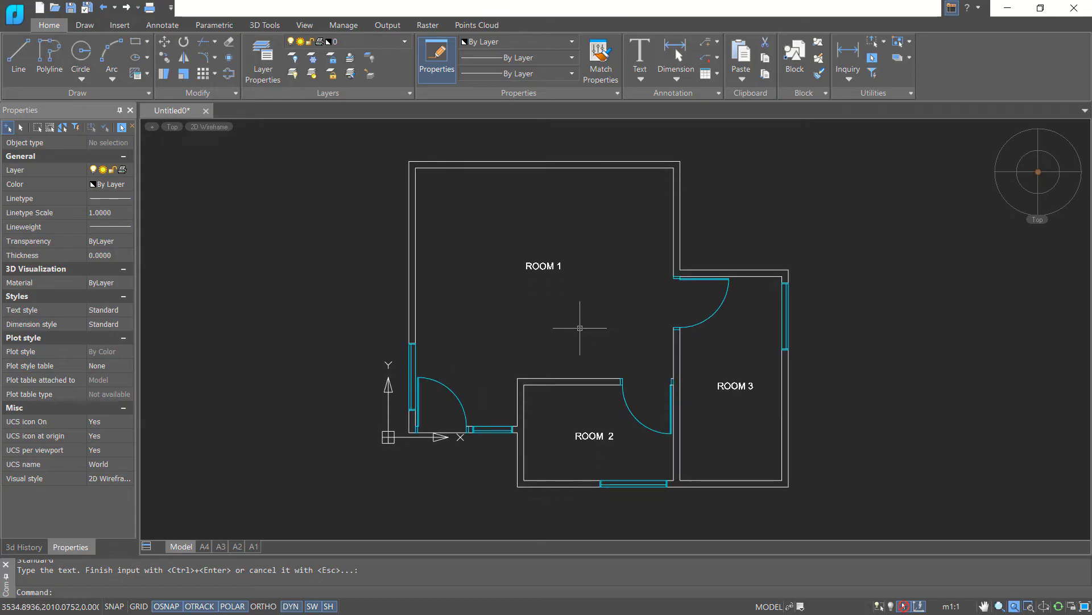
text(HATCH)
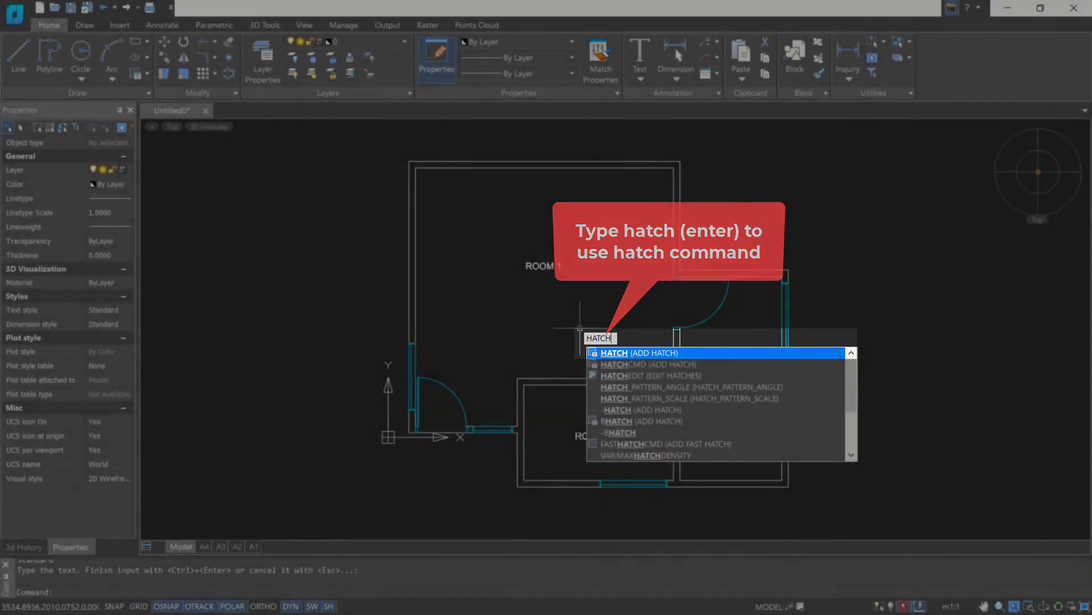
key(Return)
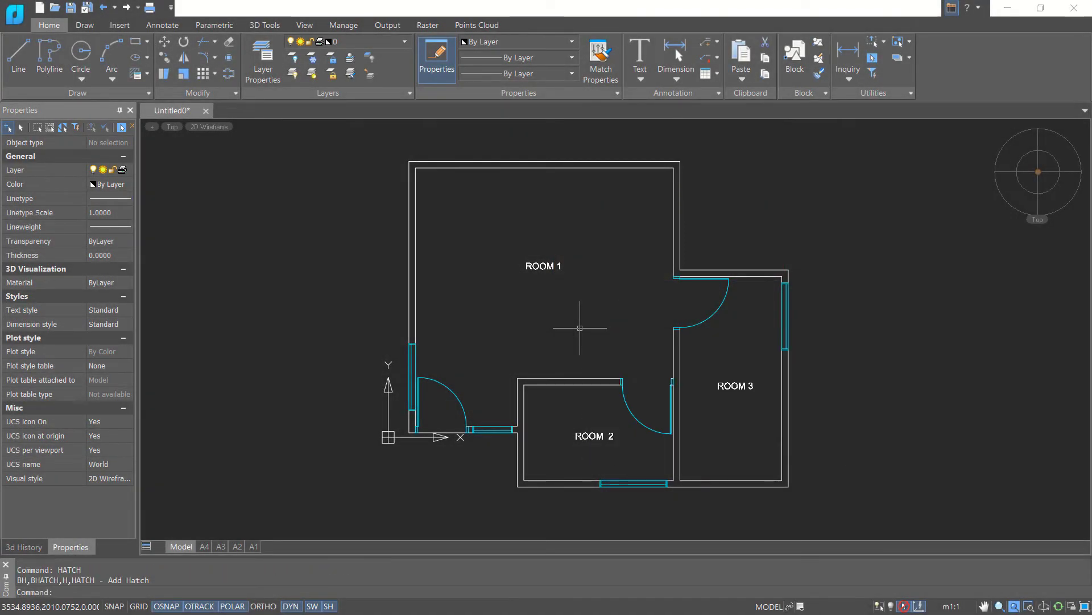
click(496, 194)
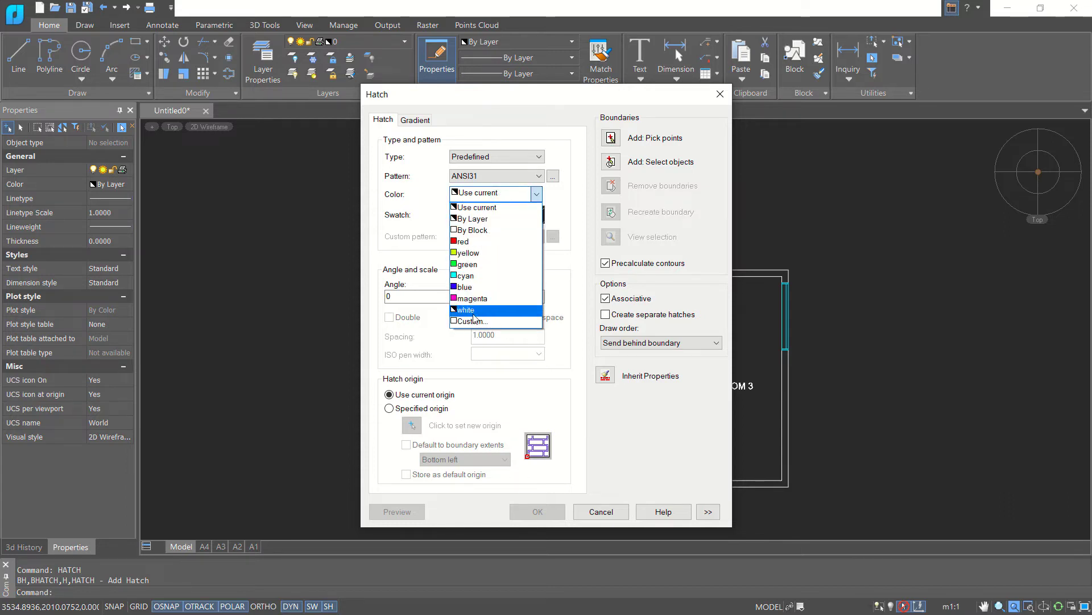
click(474, 320)
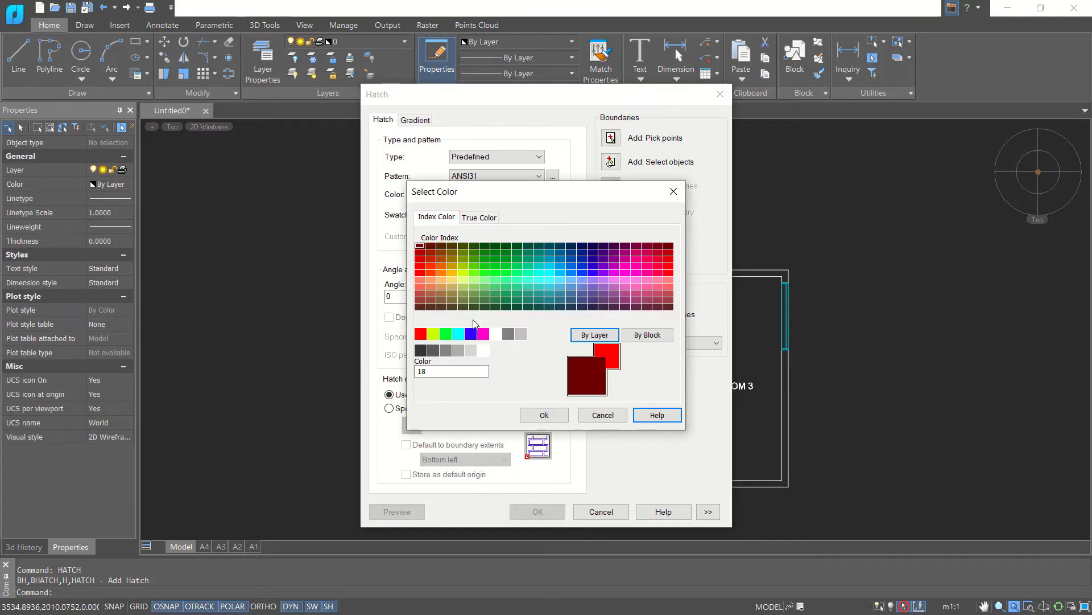
click(442, 295)
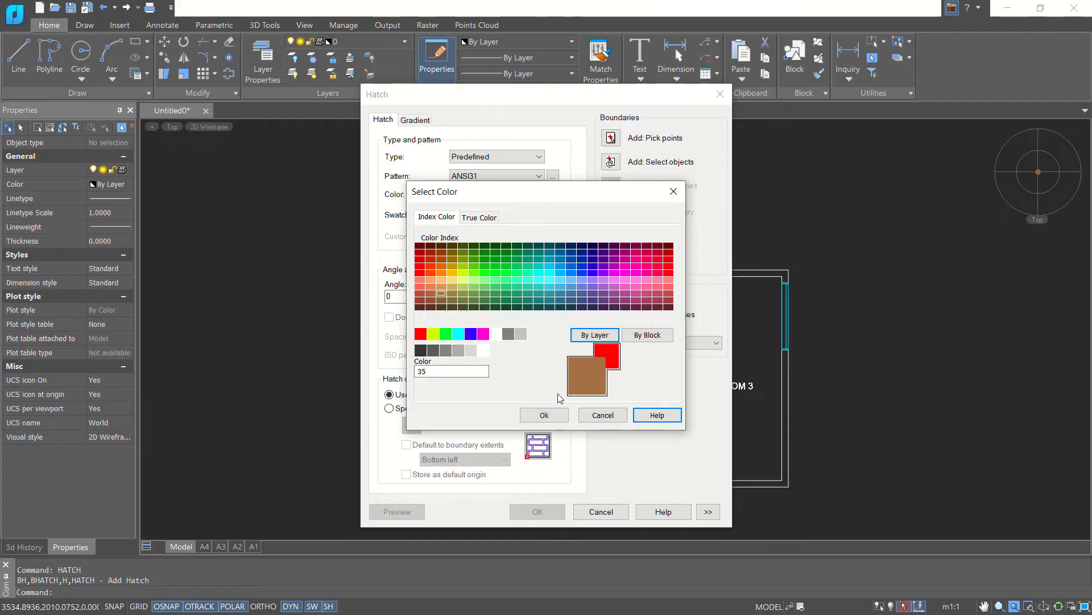
click(547, 415)
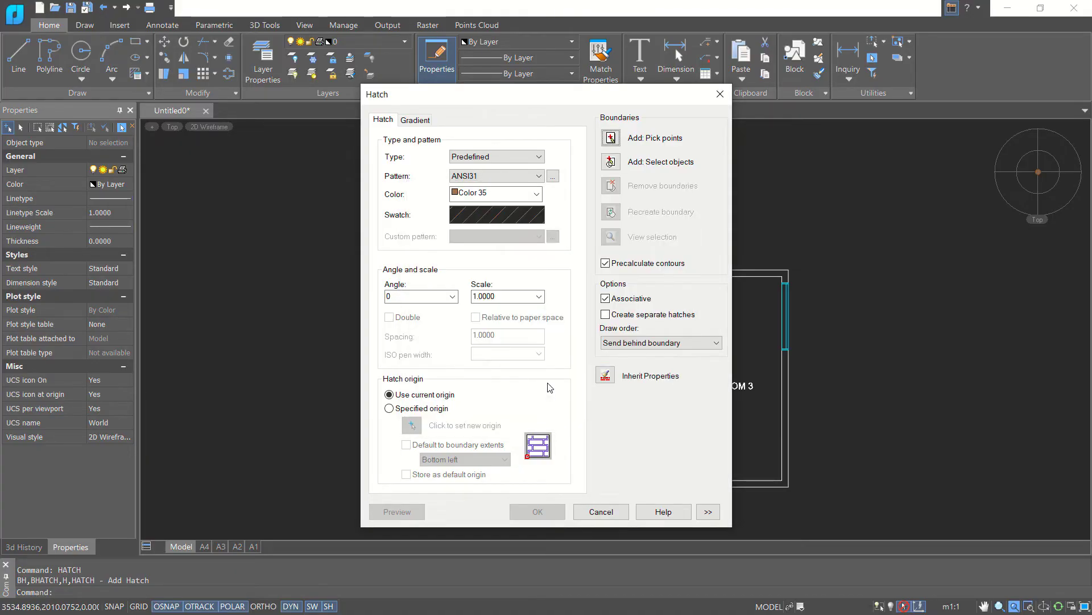
Define the hatch boundaries by picking internal points inside the wall sections around all three rooms
click(609, 164)
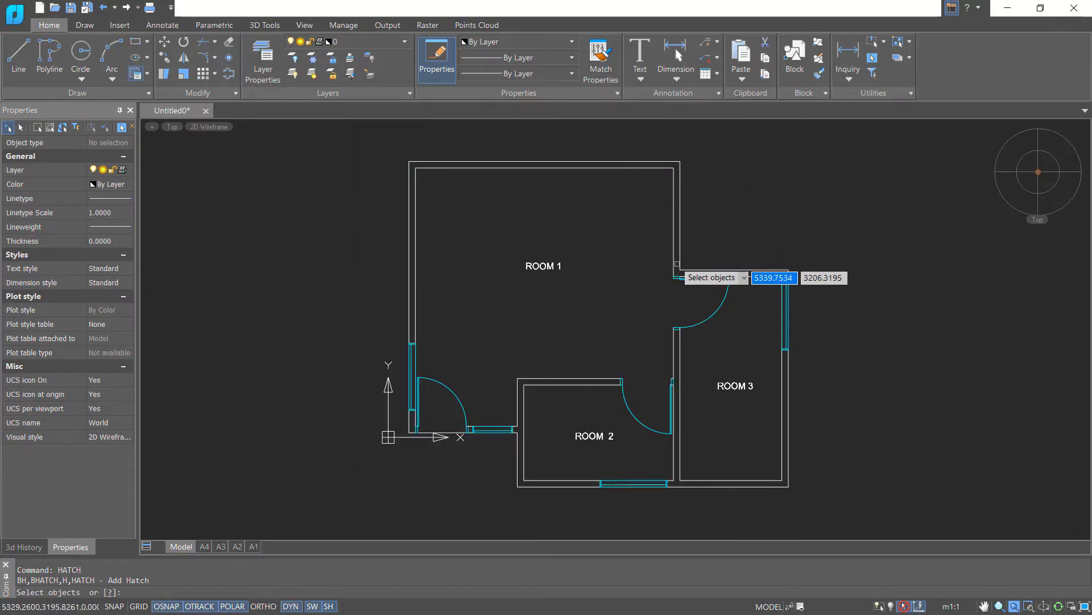
key(Return)
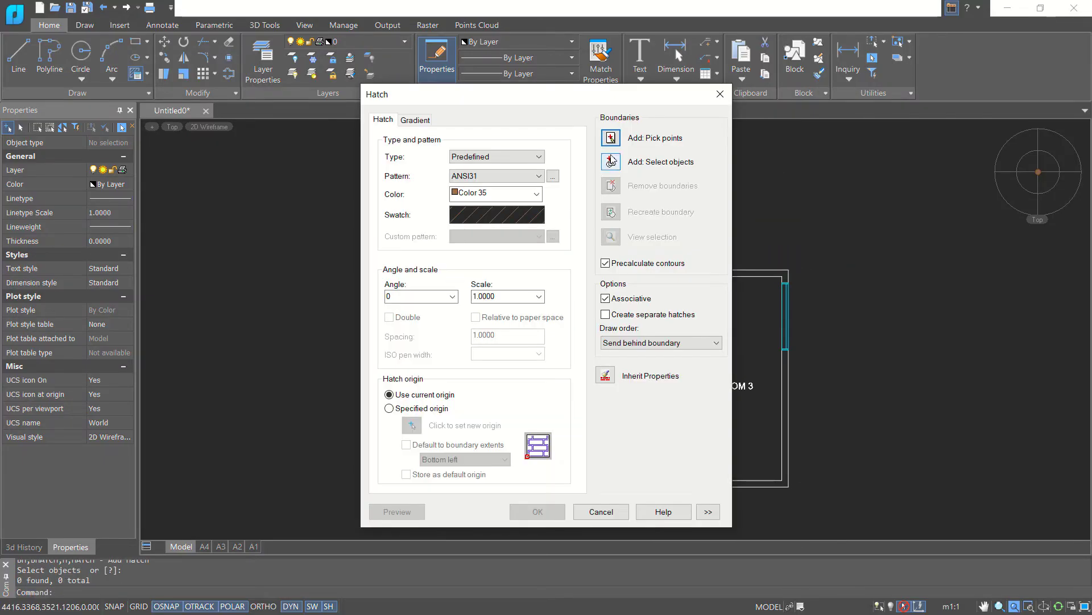
click(608, 139)
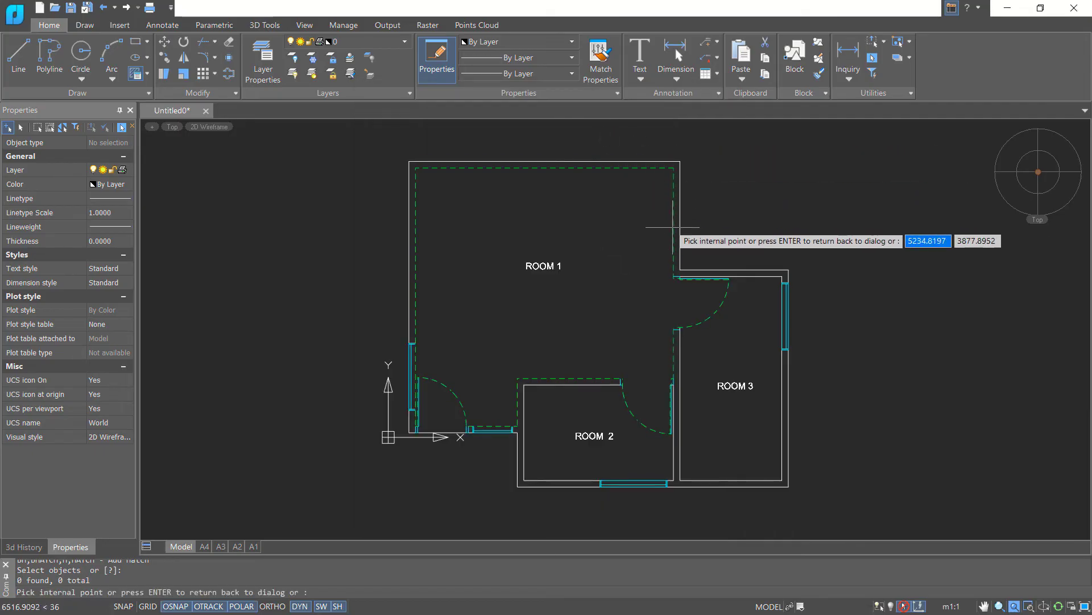
click(677, 237)
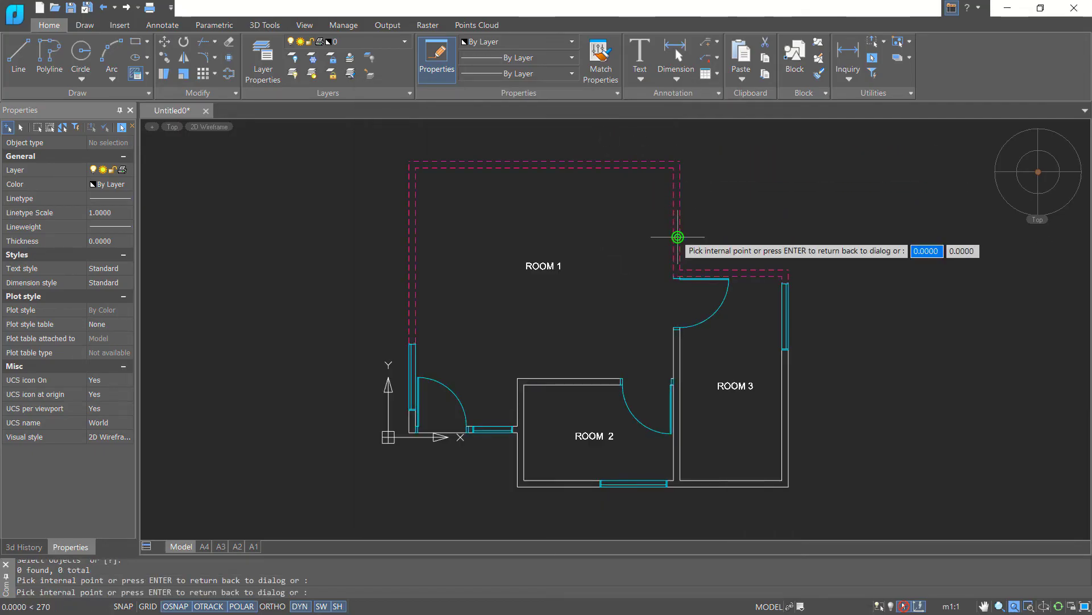
click(787, 387)
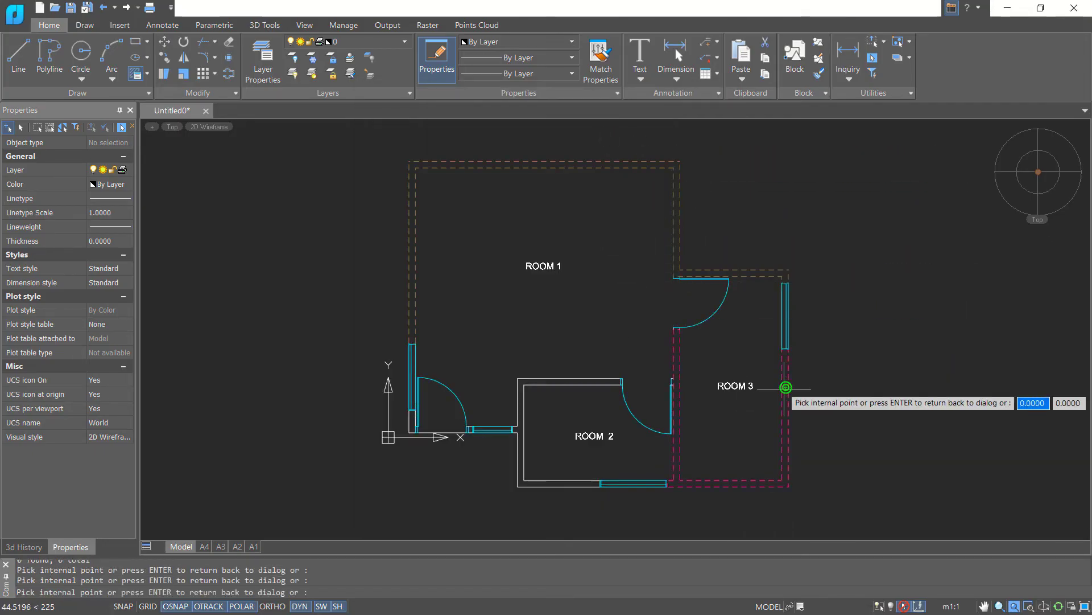
click(571, 484)
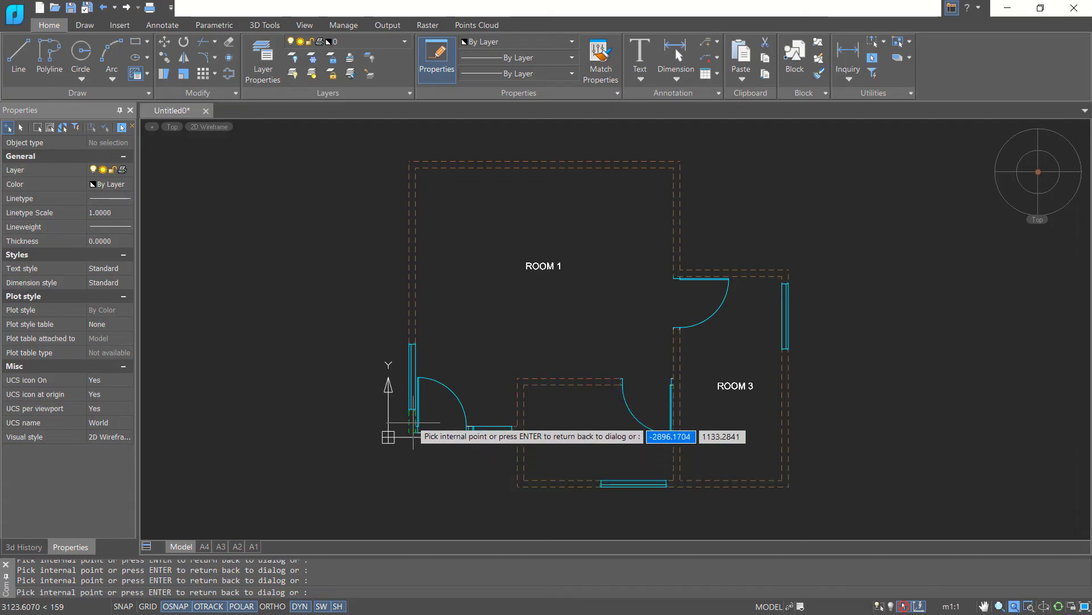
key(Return)
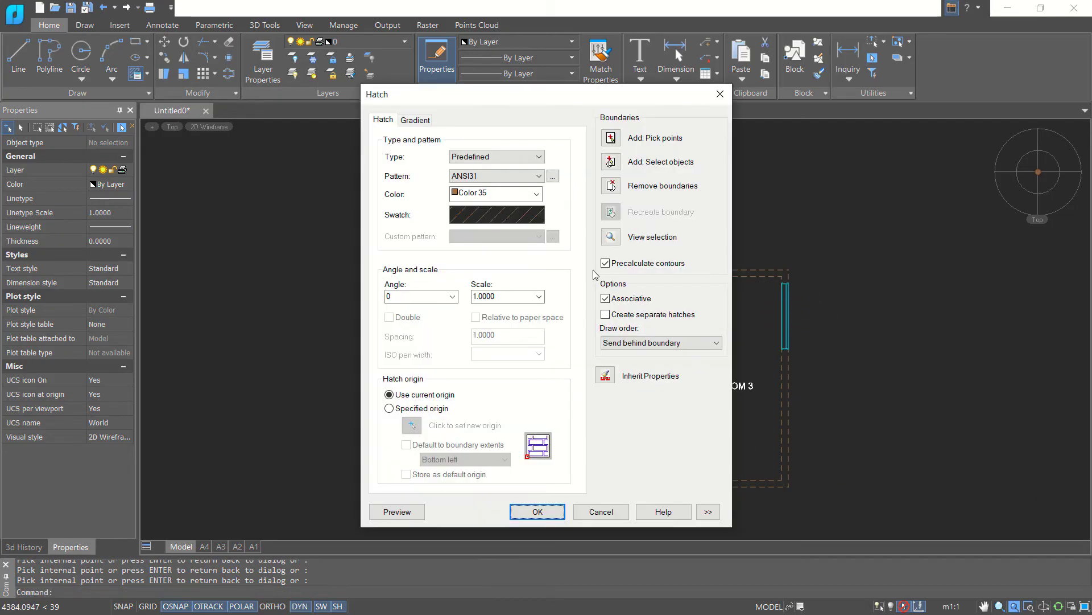
Preview the wall hatch and accept it
click(396, 512)
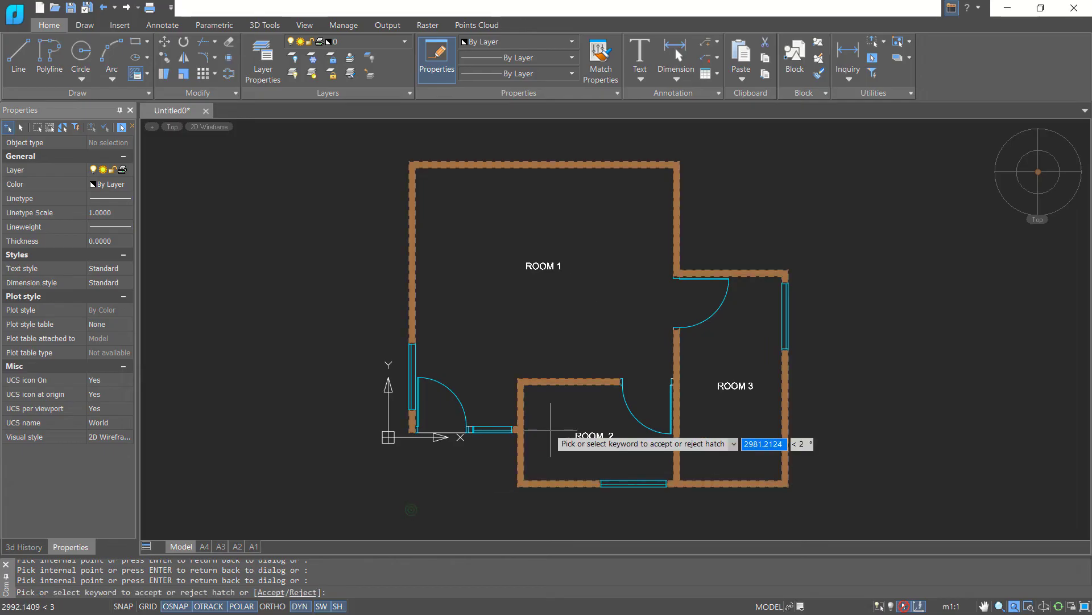
key(Return)
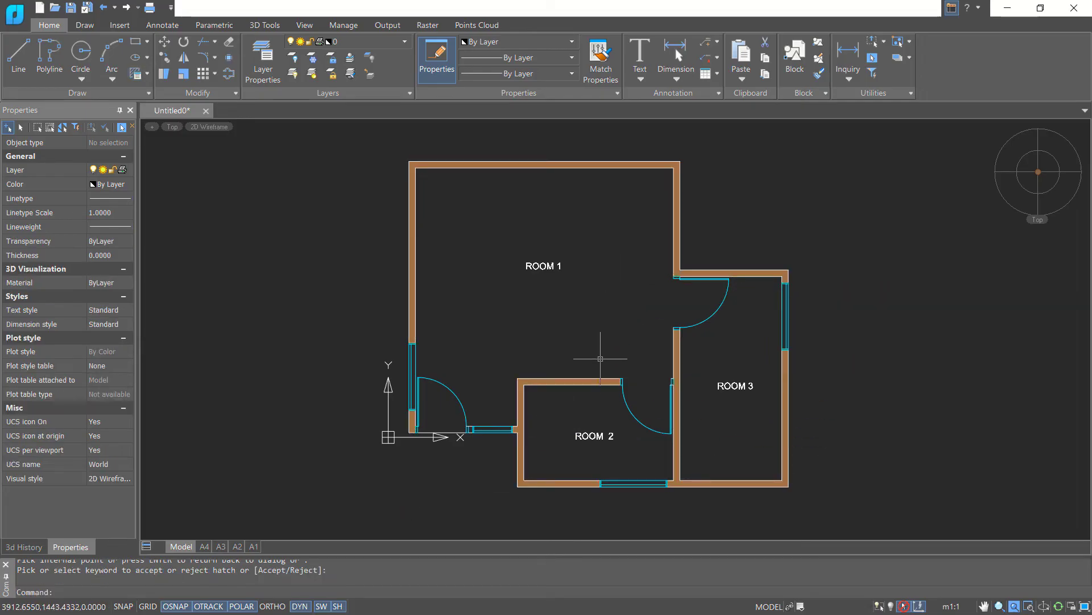
scroll(587, 390, up, 2)
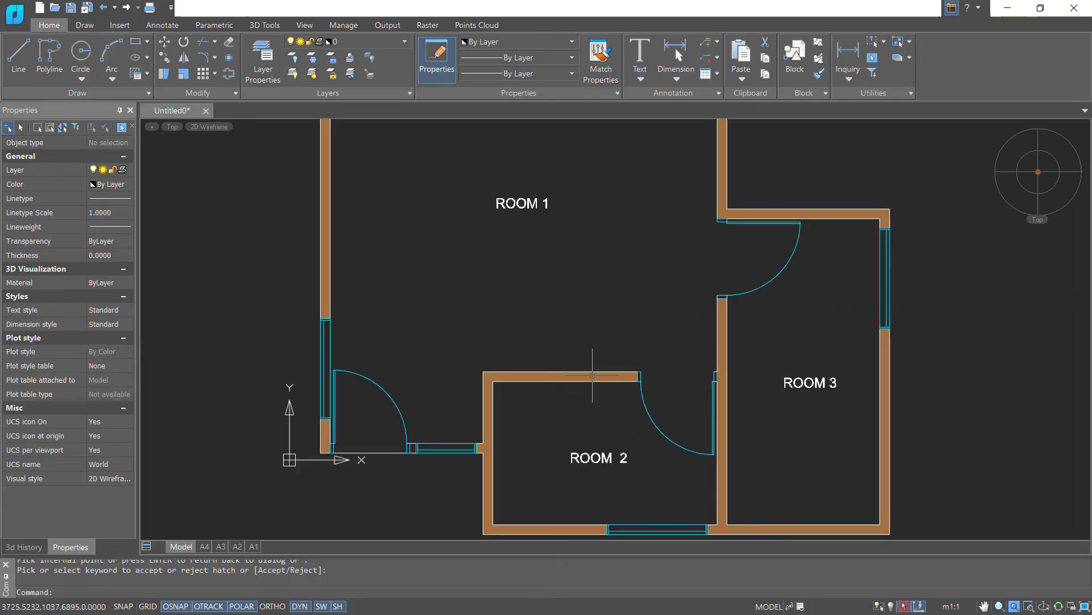
Set the pattern scale of the wall hatch to 15
click(592, 376)
scroll(519, 299, down, 2)
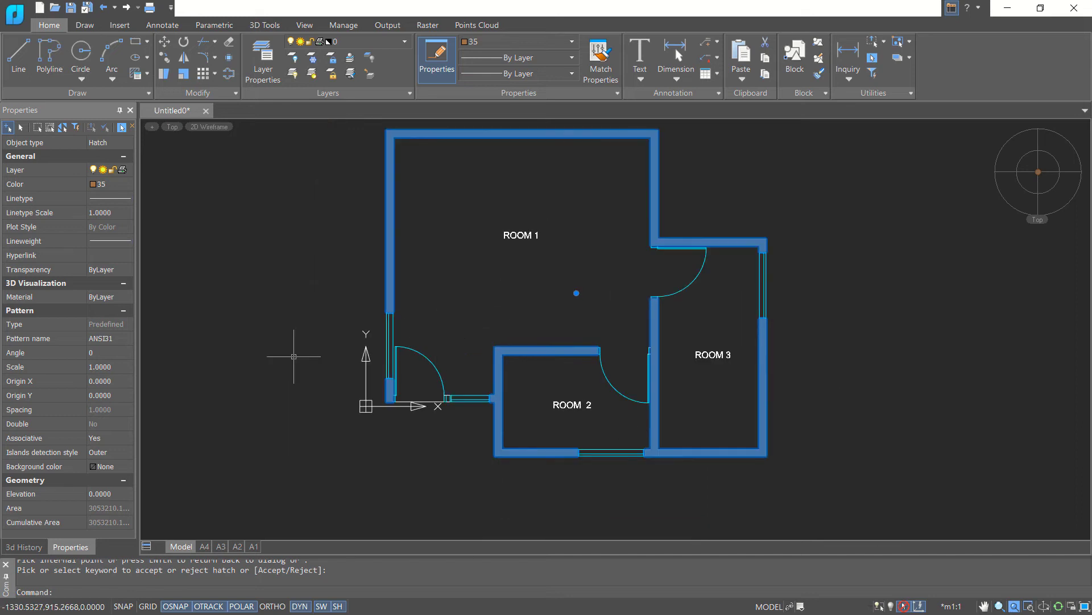
click(102, 364)
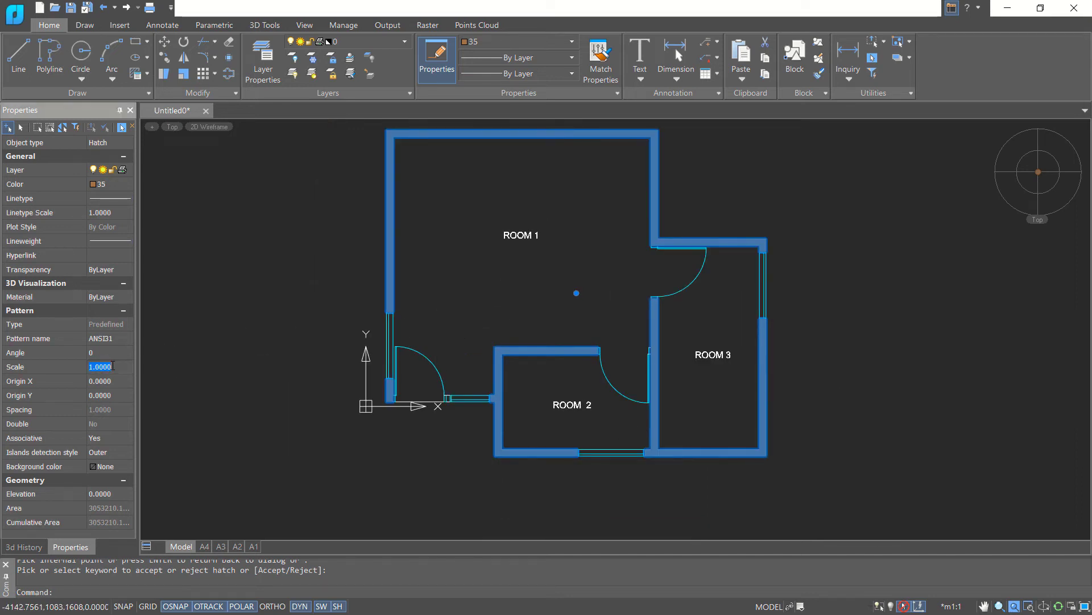
text(12)
click(116, 384)
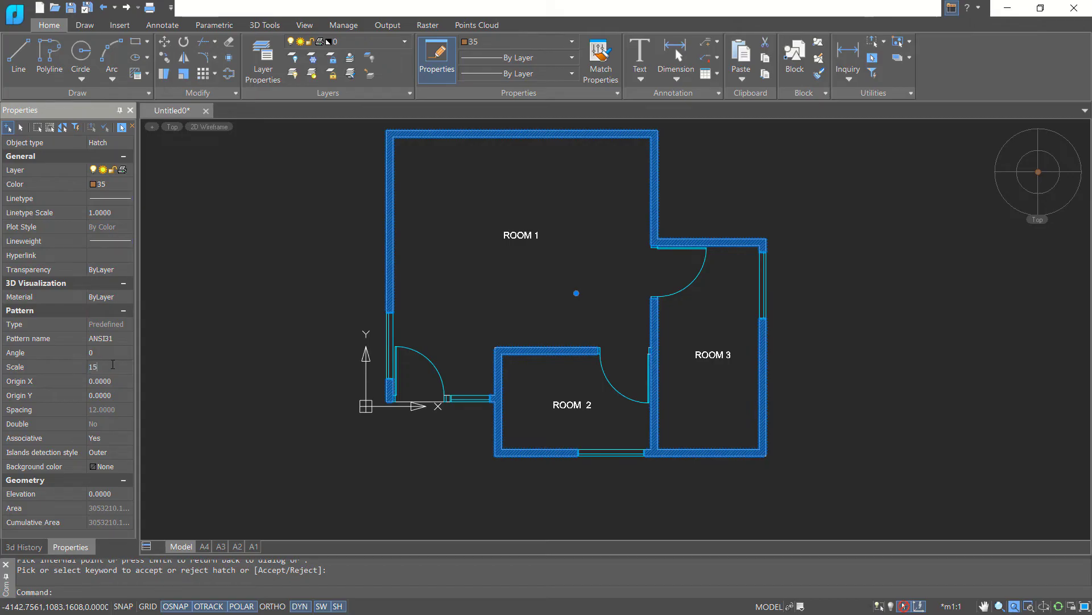
click(120, 387)
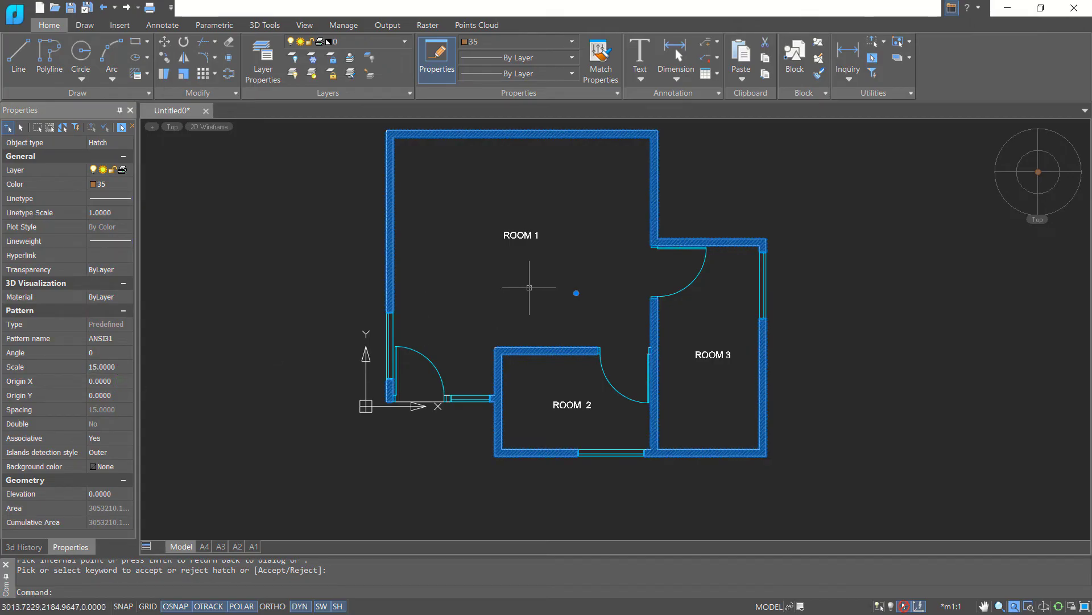
key(Escape)
Change the colour of the ROOM 1, ROOM 2 and ROOM 3 labels to green
middle_drag(567, 282, 588, 308)
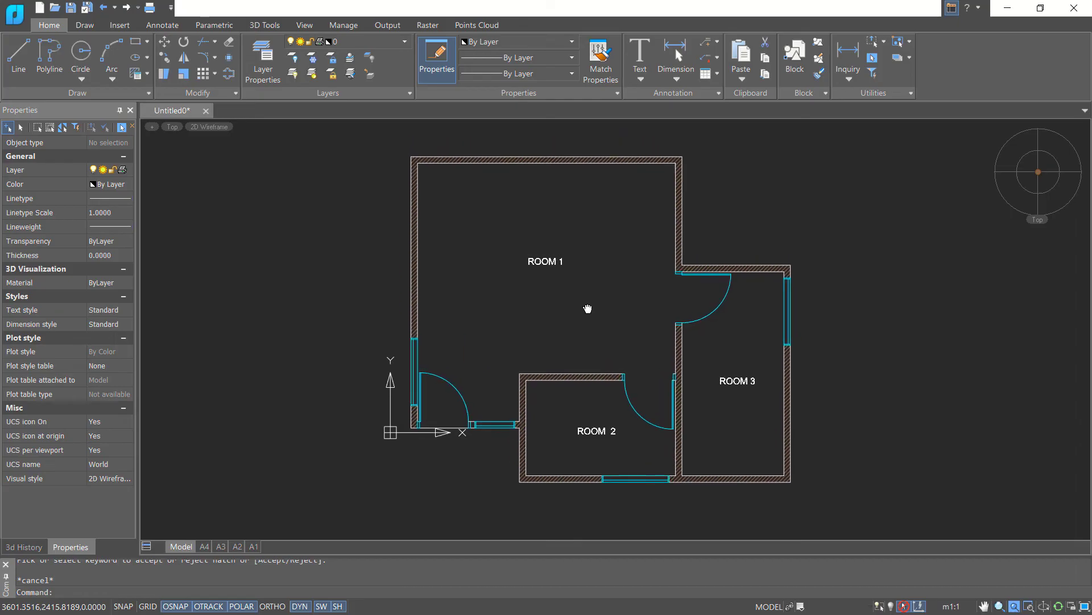
click(608, 427)
click(739, 380)
click(557, 260)
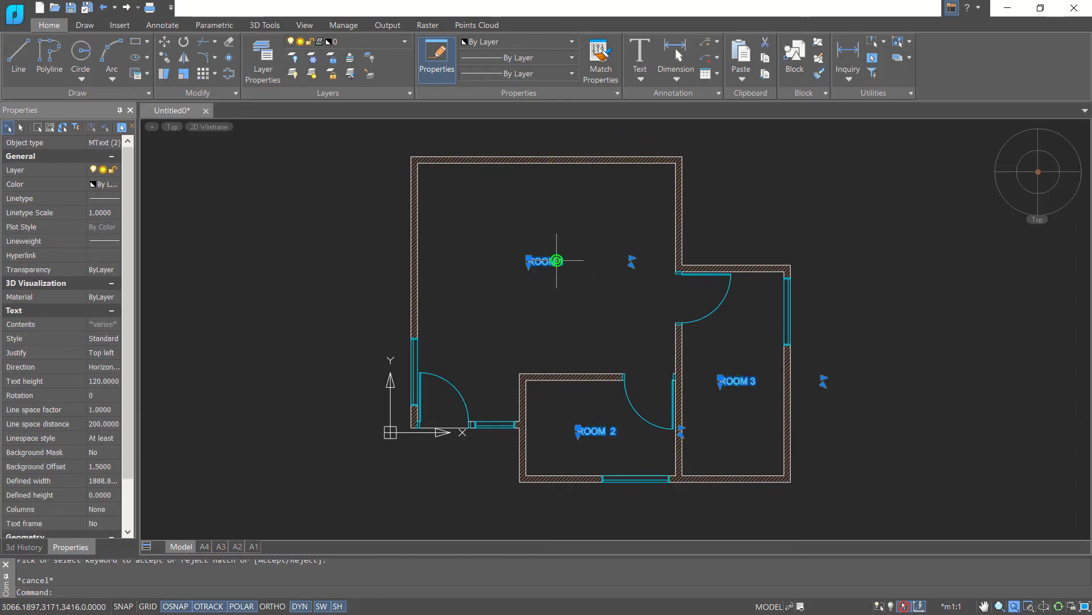
click(104, 185)
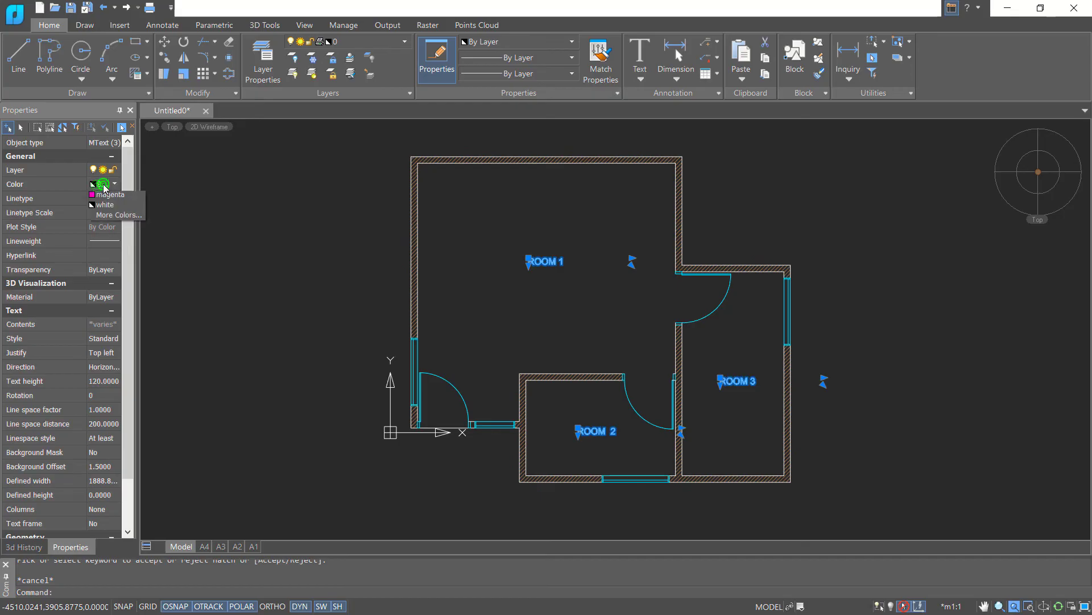
click(105, 238)
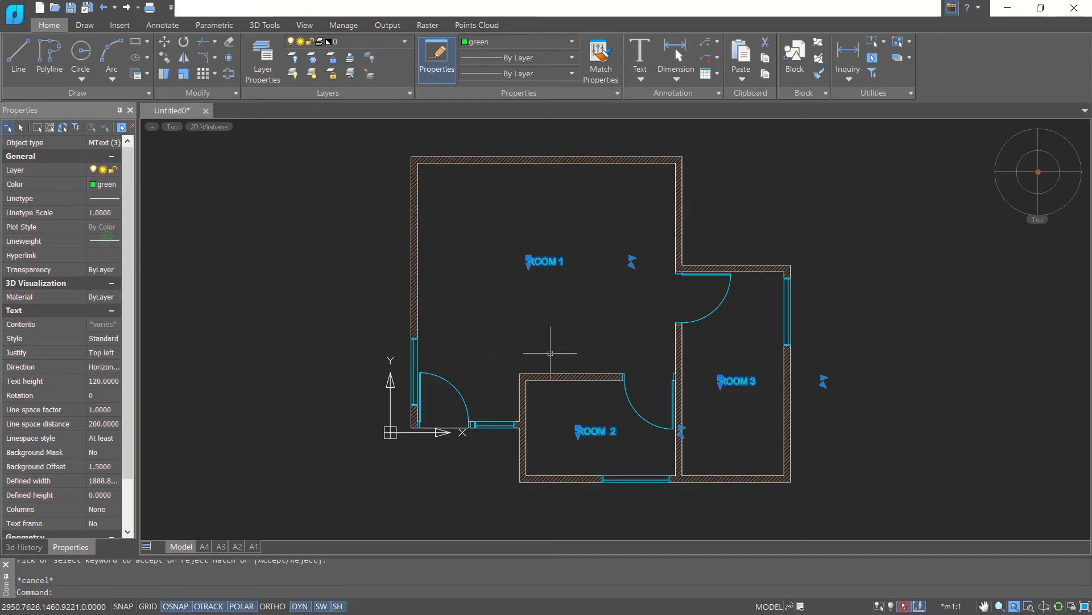
key(Escape)
Modify the Standard dimension style to use a text height of 125 and green text
mouse_move(594, 309)
middle_down()
mouse_move(629, 302)
mouse_move(586, 323)
middle_up()
drag(585, 317, 536, 316)
text(DS)
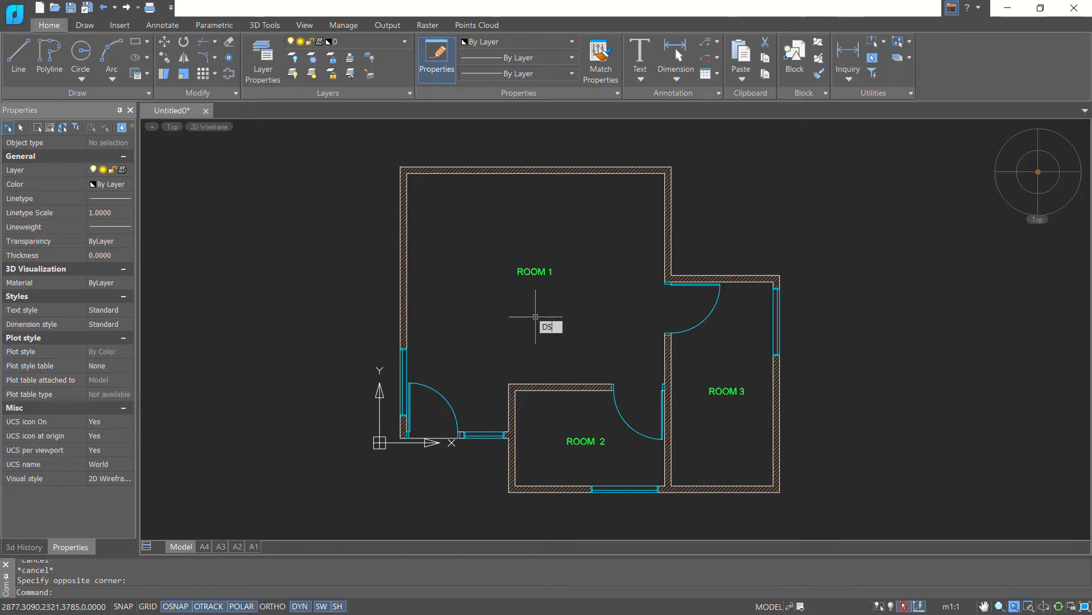
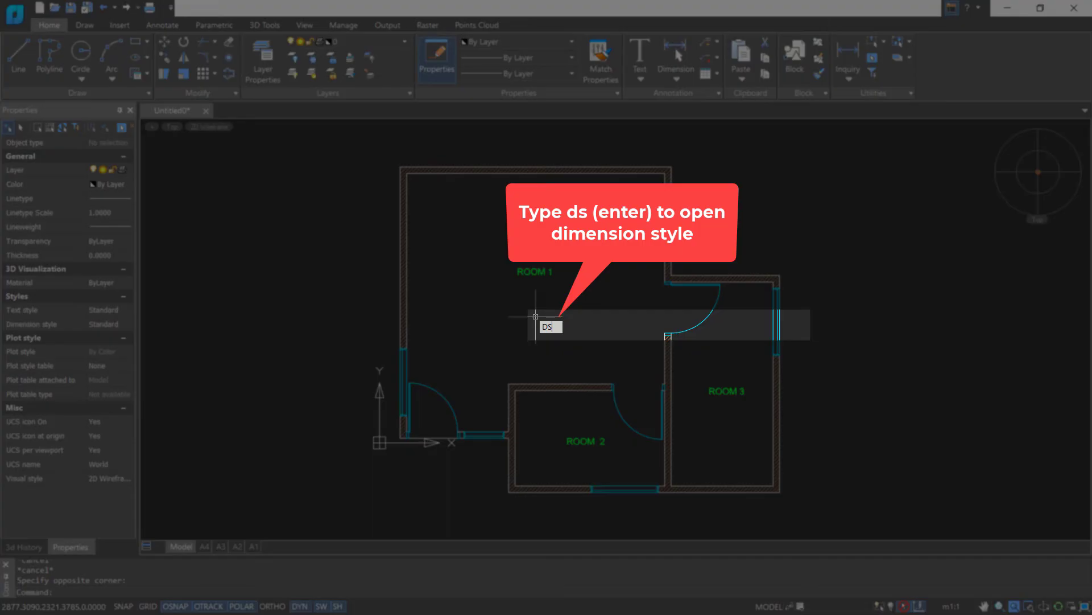
key(Return)
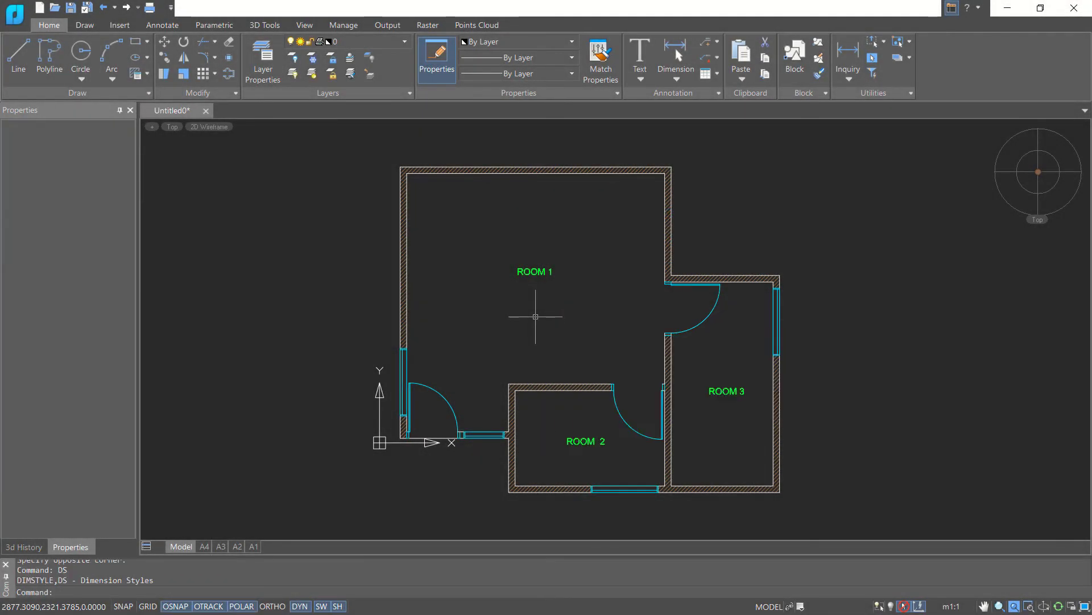
click(688, 301)
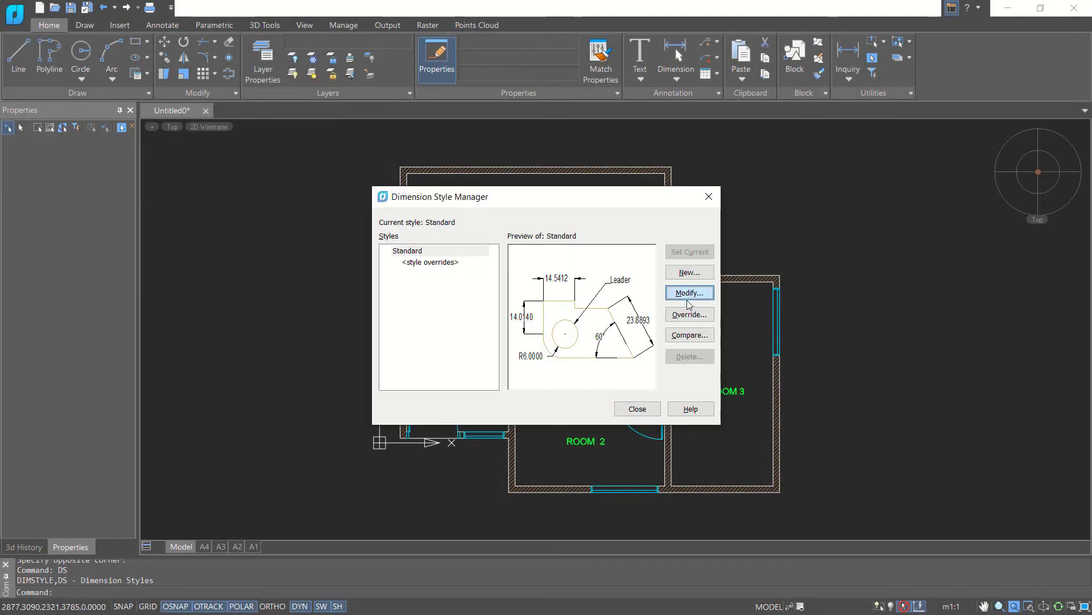
click(487, 181)
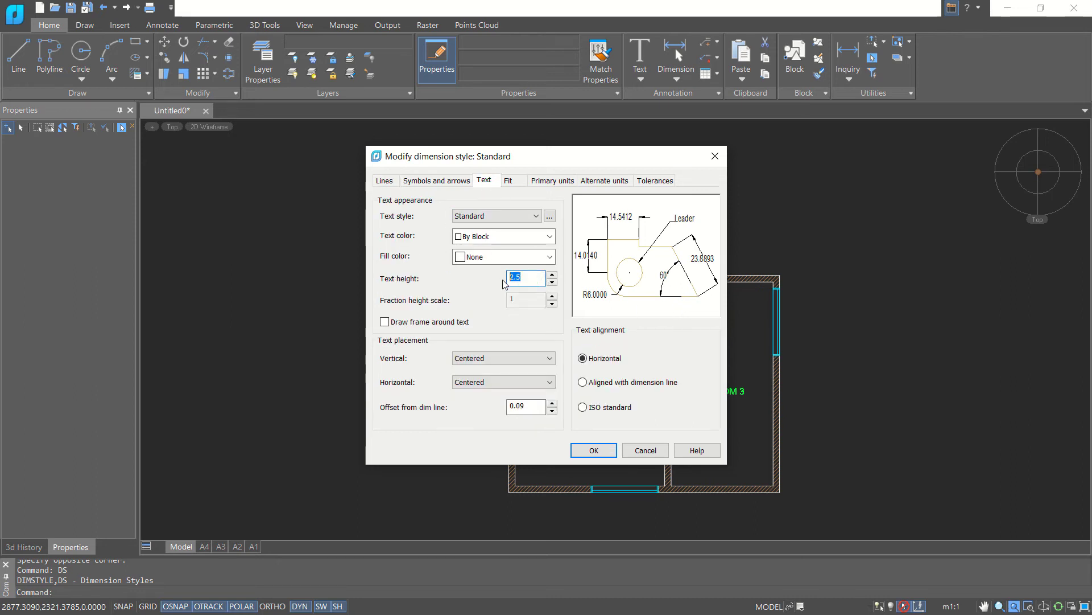
text(125)
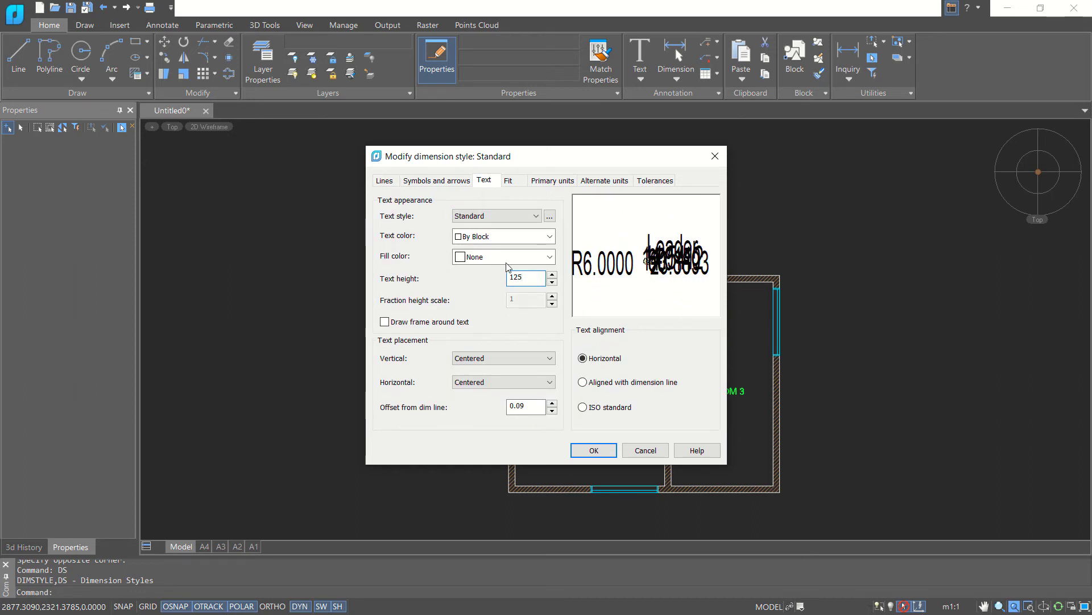
click(529, 241)
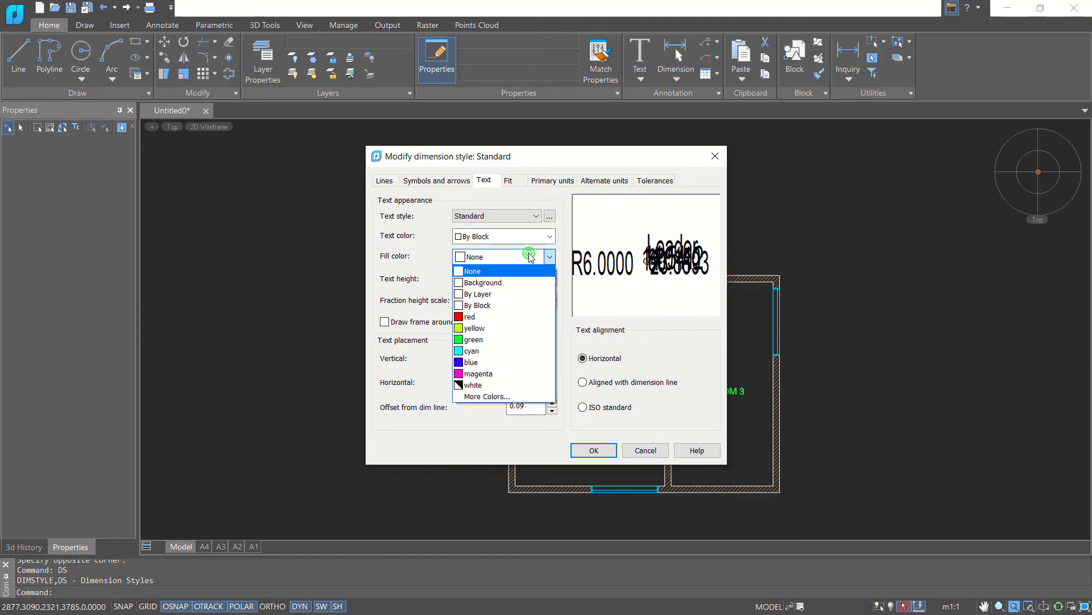
click(529, 253)
click(534, 238)
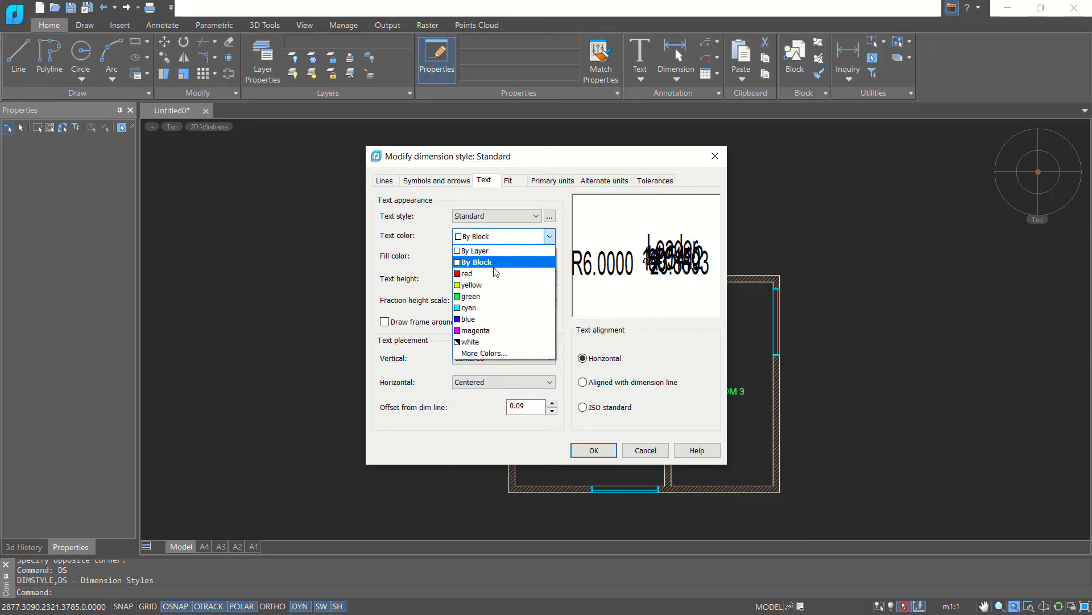
click(494, 273)
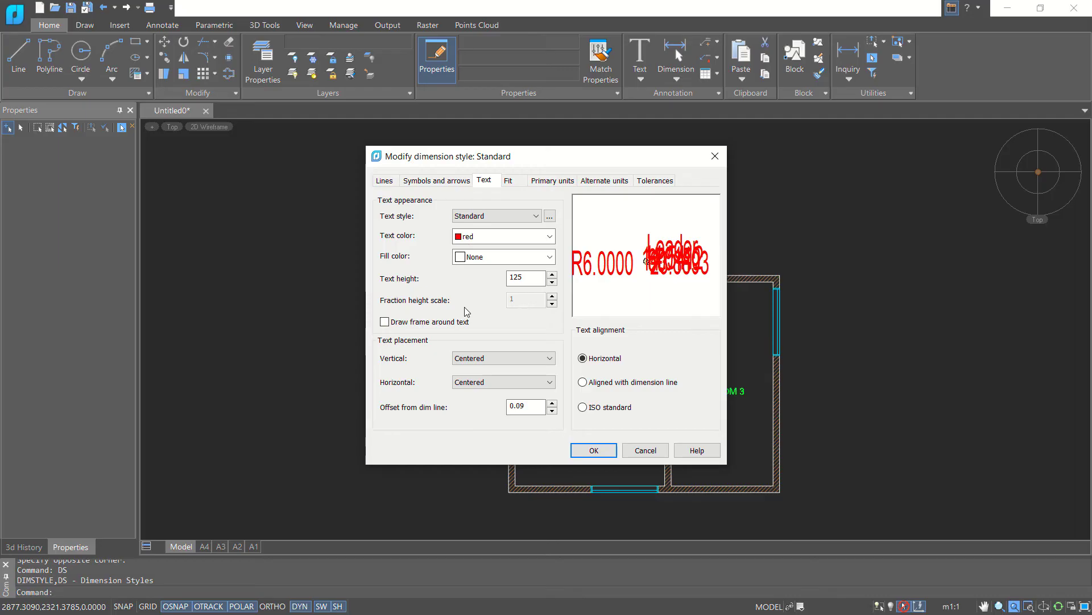
click(494, 242)
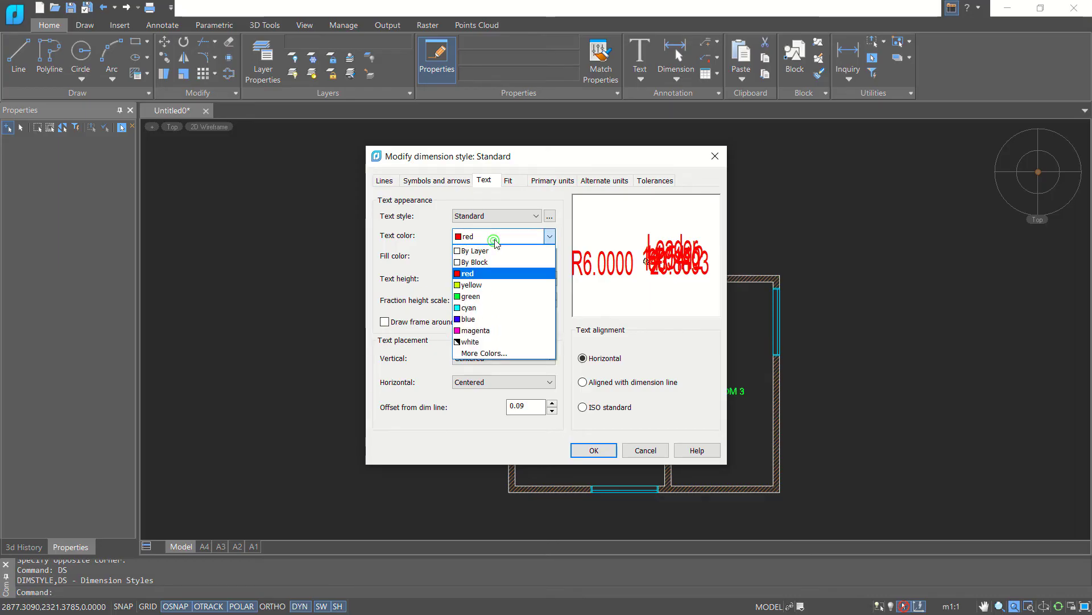
click(480, 297)
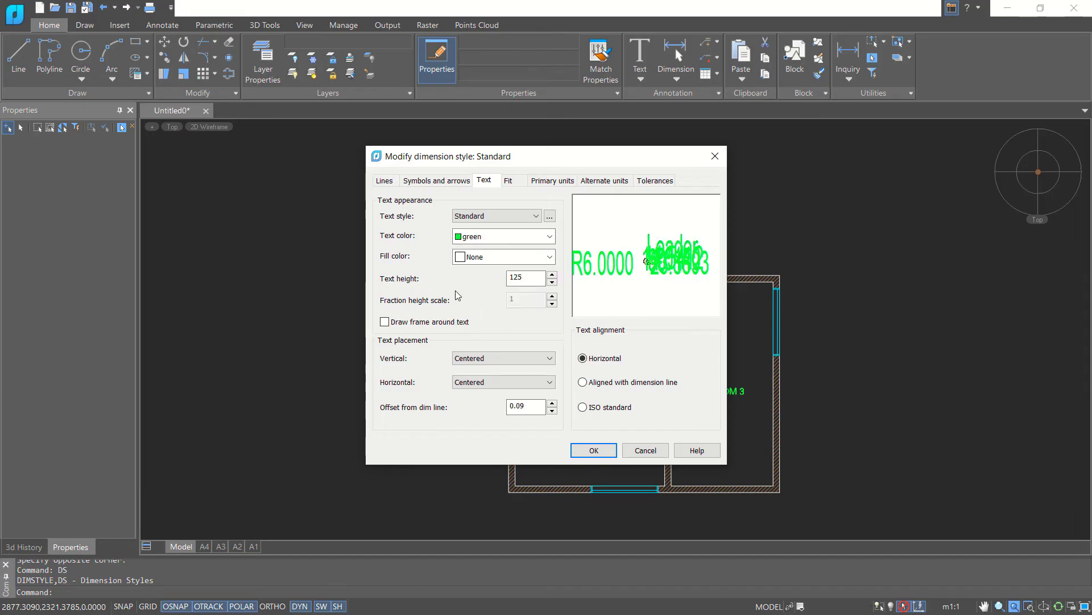
Set the dimension style's first and second arrowheads to Architectural tick with an arrow size of 60
click(452, 182)
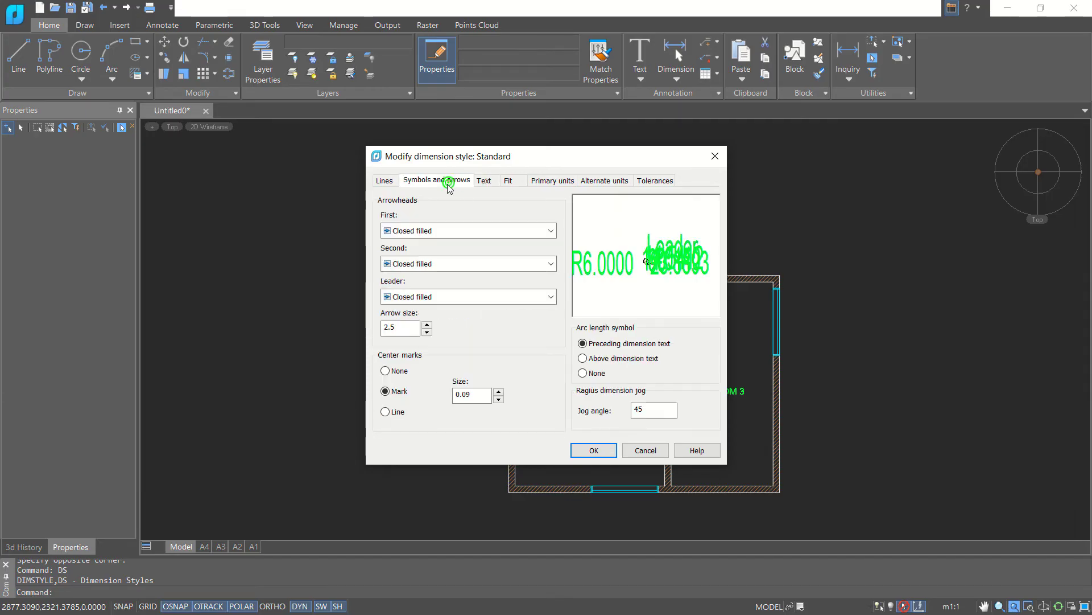
click(450, 228)
click(443, 291)
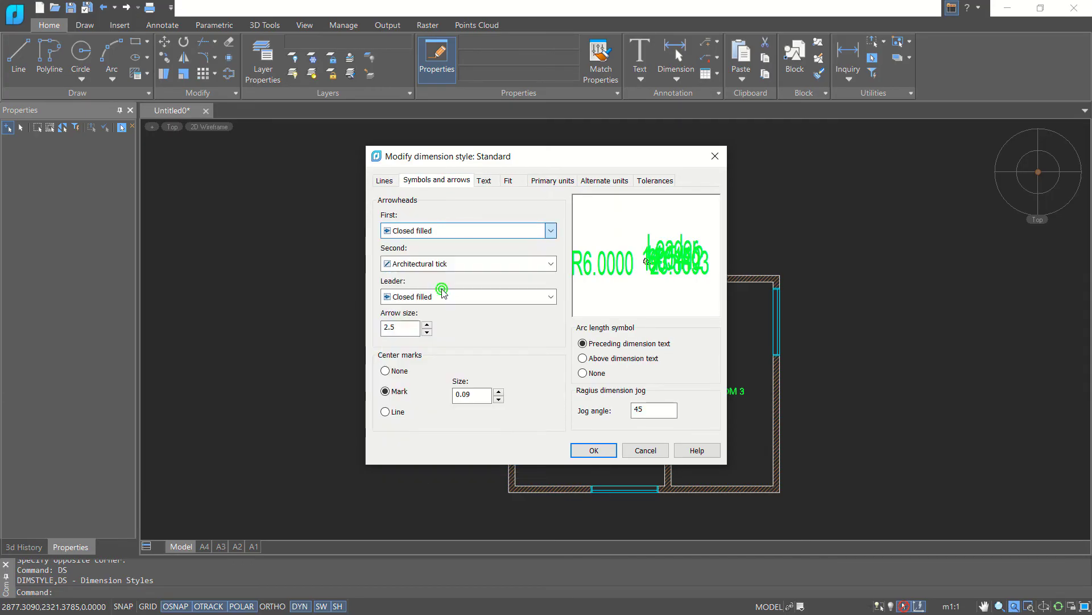
click(393, 336)
text(6)
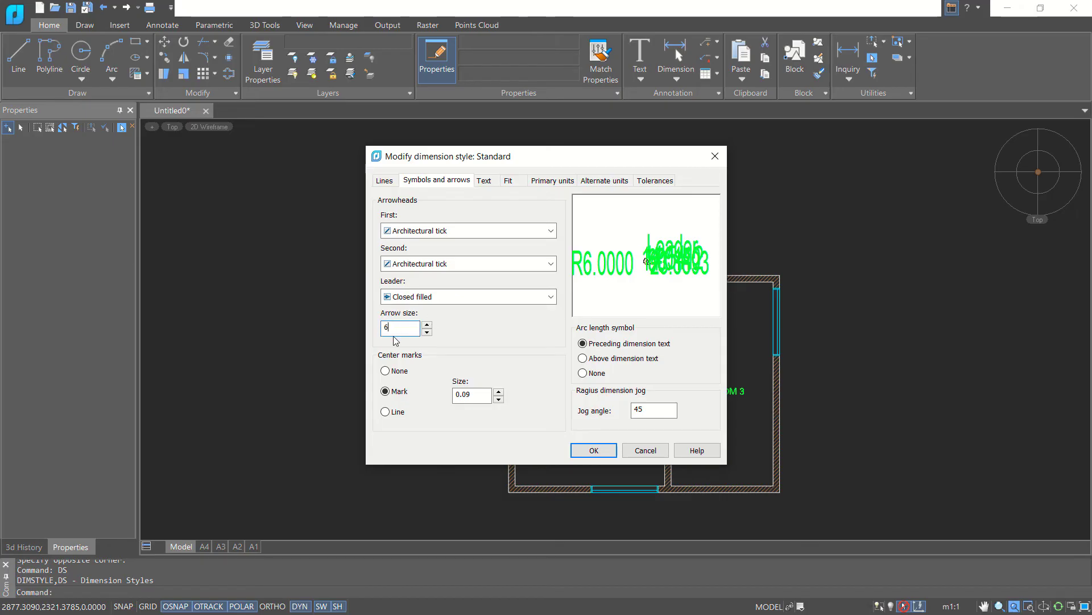
text(0)
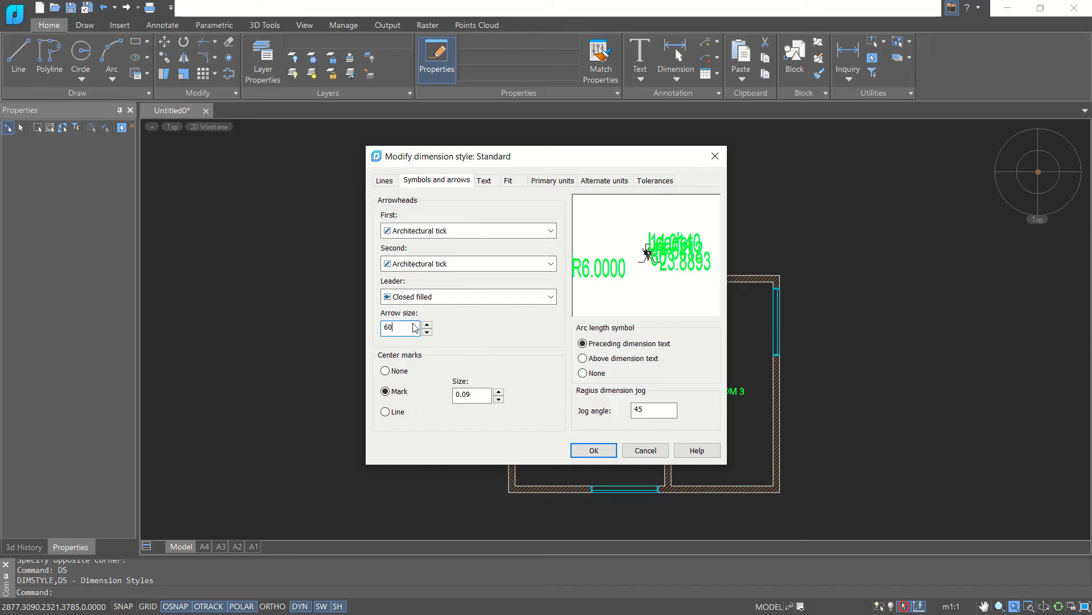
Set the dimension text's offset from the dimension line to 60
click(491, 184)
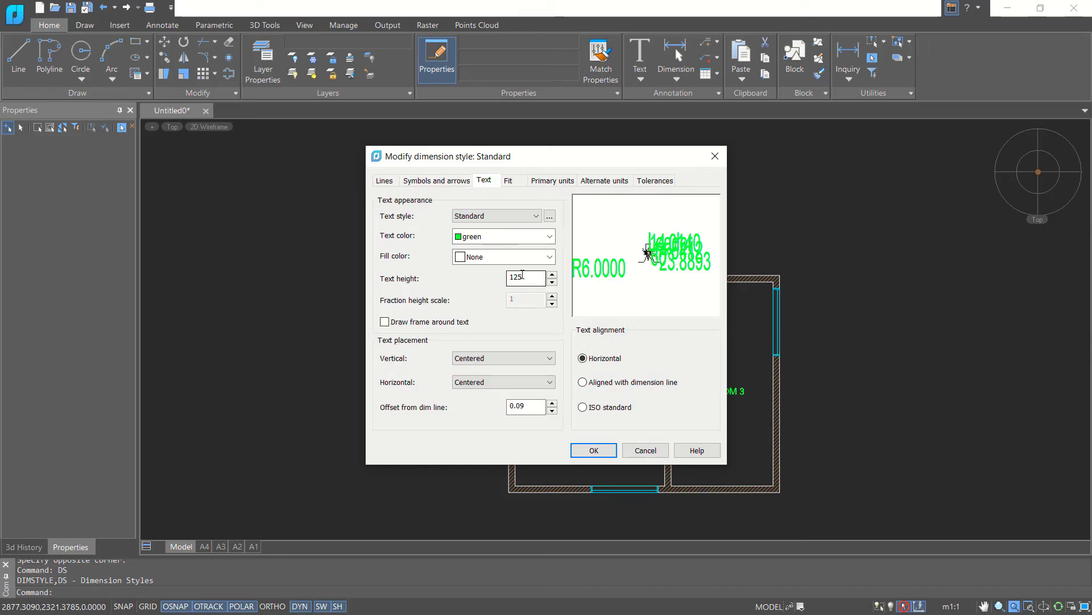
drag(533, 406, 512, 406)
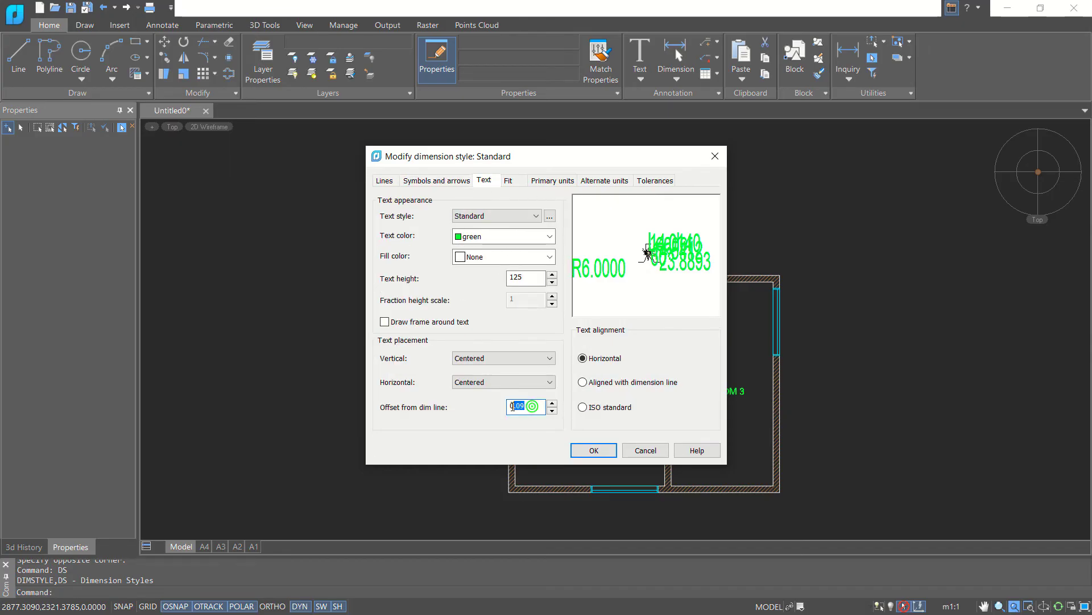
text(60)
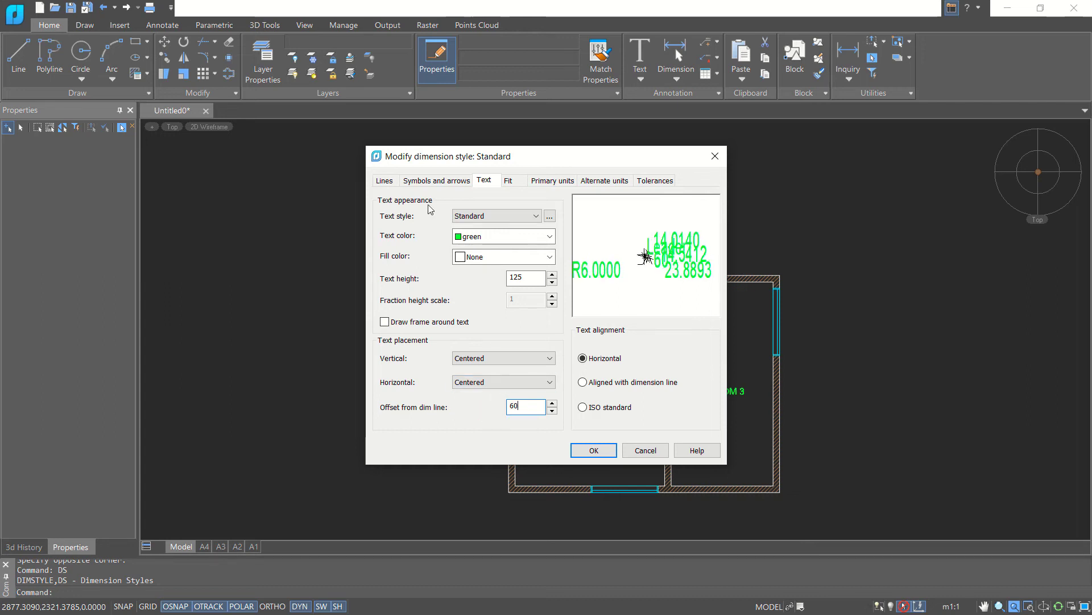
Set the colour of both the dimension lines and the extension lines to red
click(385, 181)
click(483, 215)
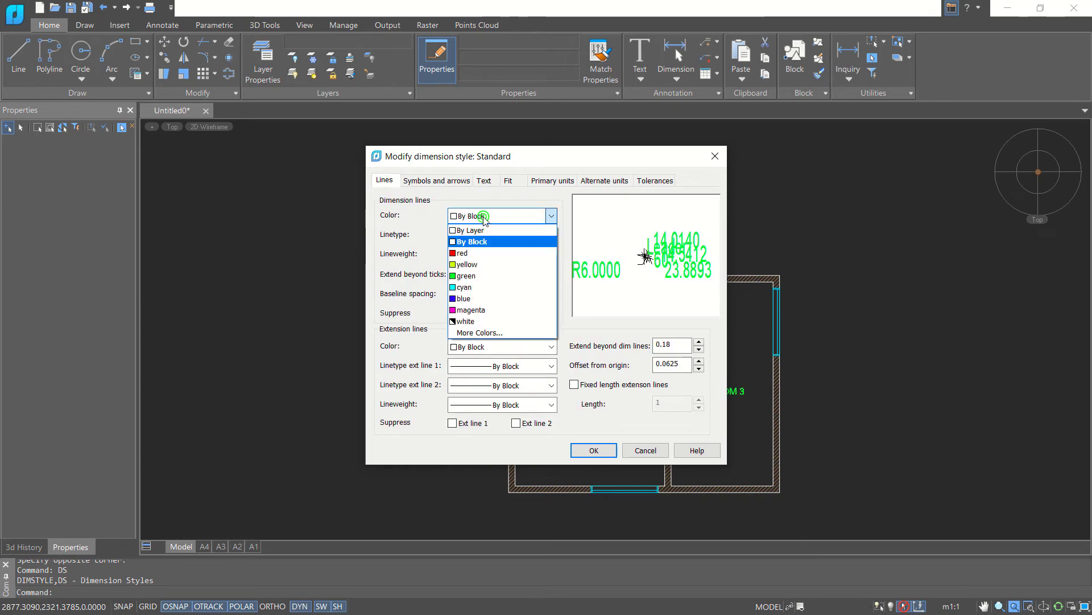
click(477, 254)
click(490, 346)
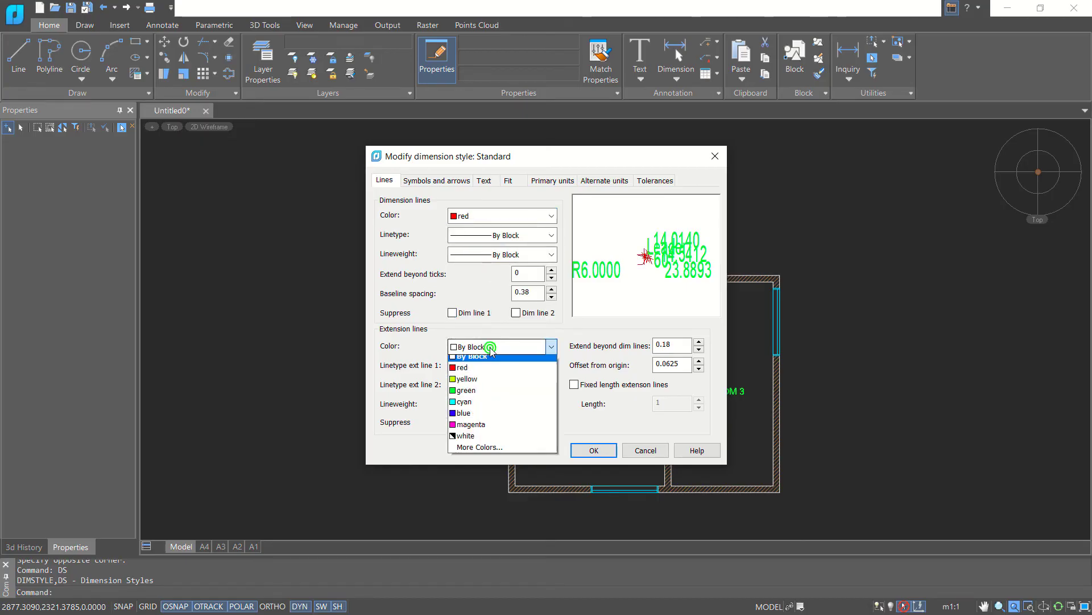
click(481, 383)
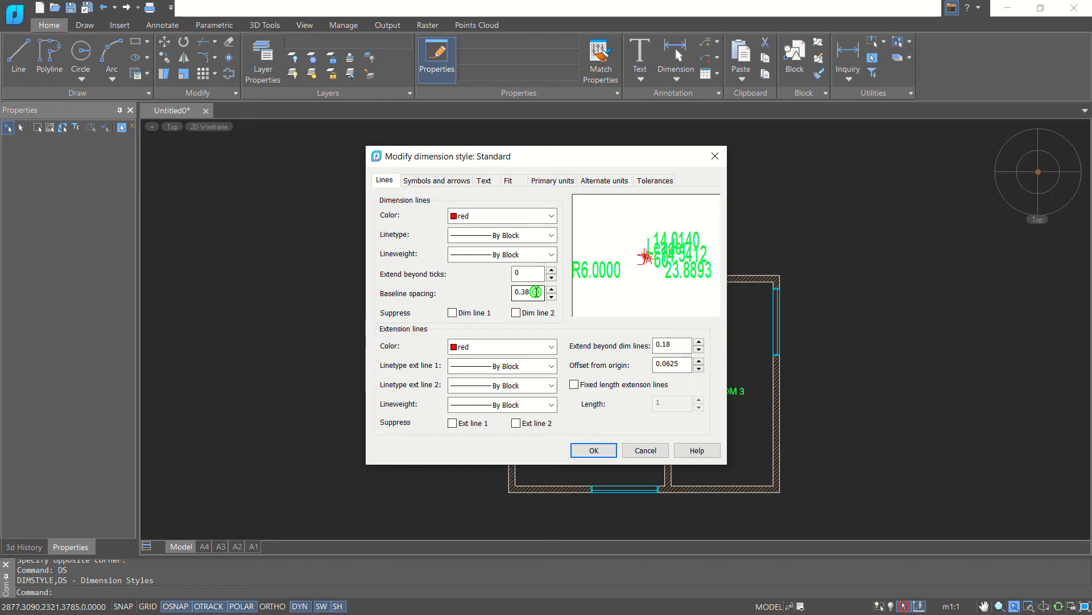
Set baseline spacing, extension beyond dimension lines and offset from origin to 60 each, and save the Standard dimension style
drag(521, 292, 510, 299)
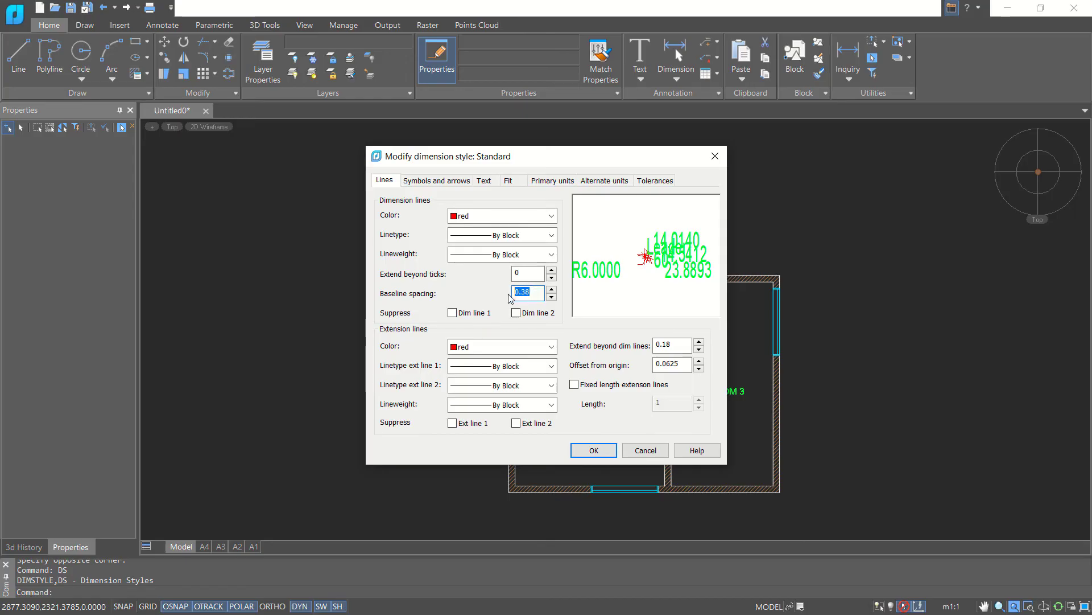
text(60)
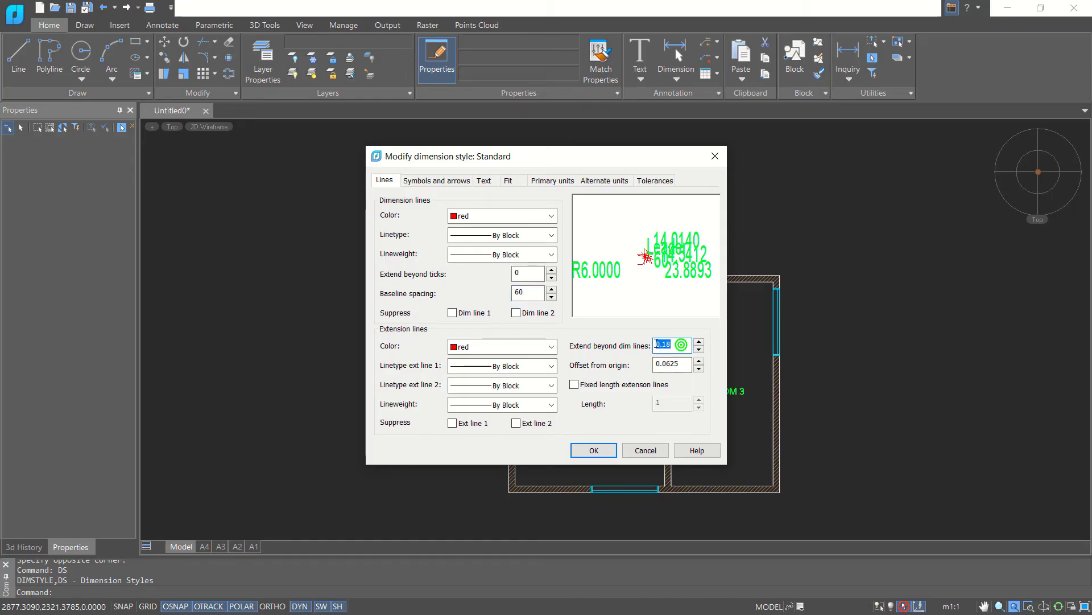
text(60)
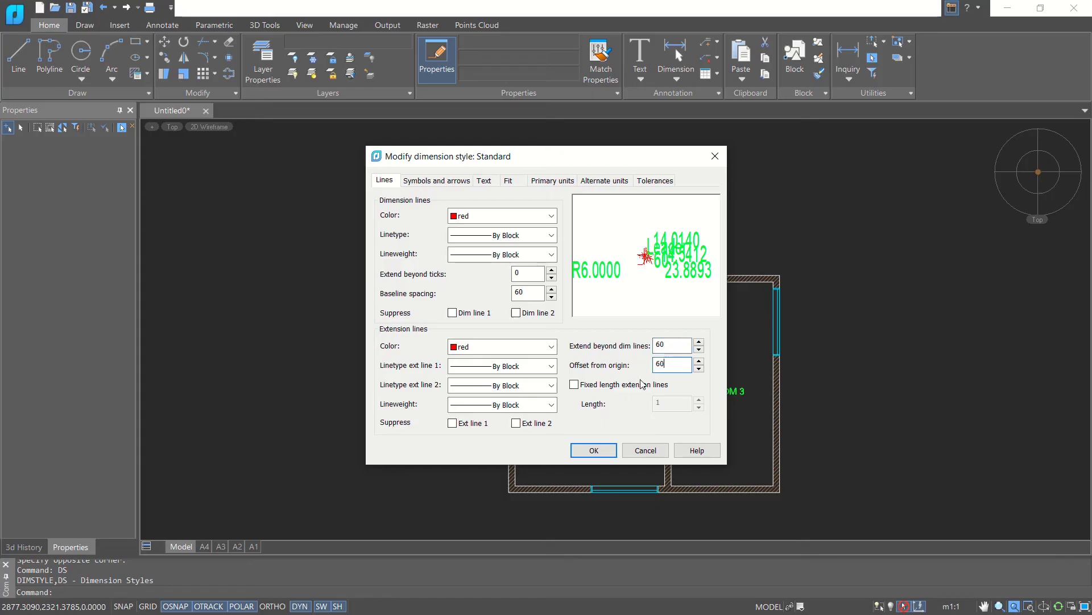
text(60)
click(593, 450)
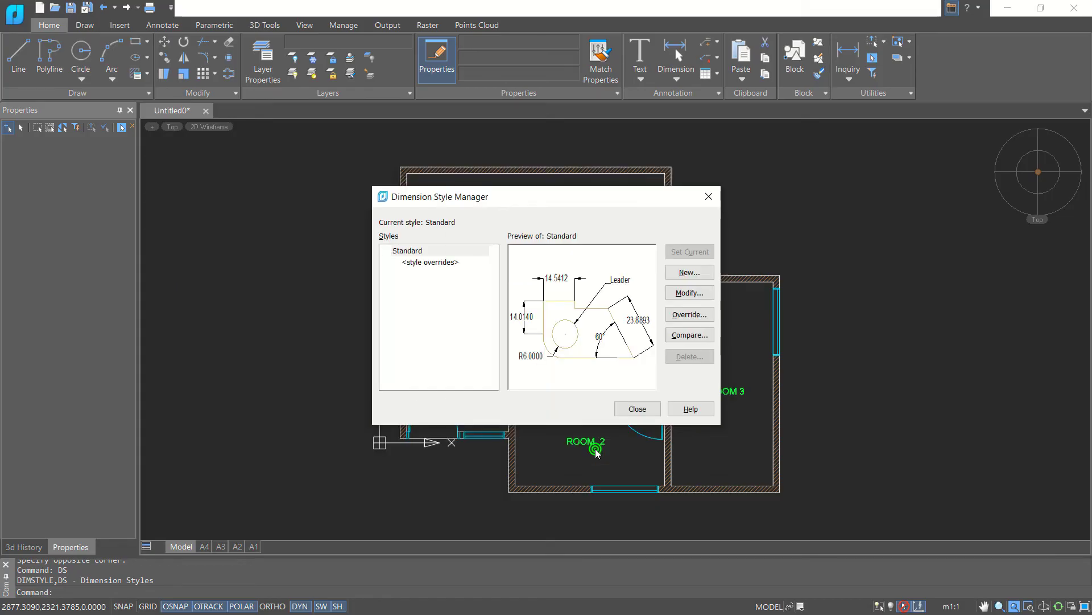
click(644, 409)
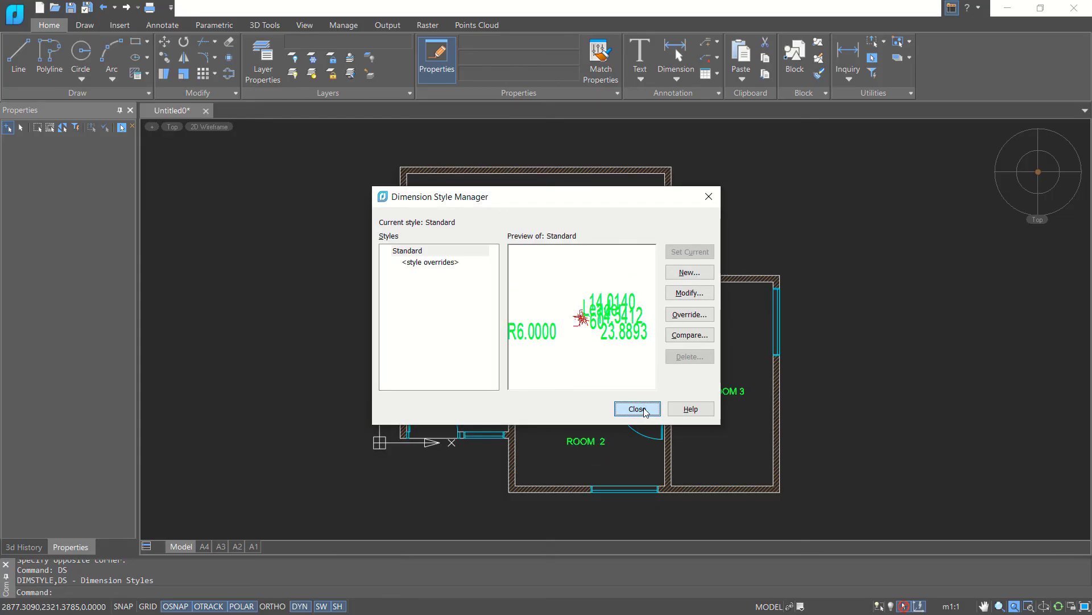
middle_drag(609, 430, 592, 385)
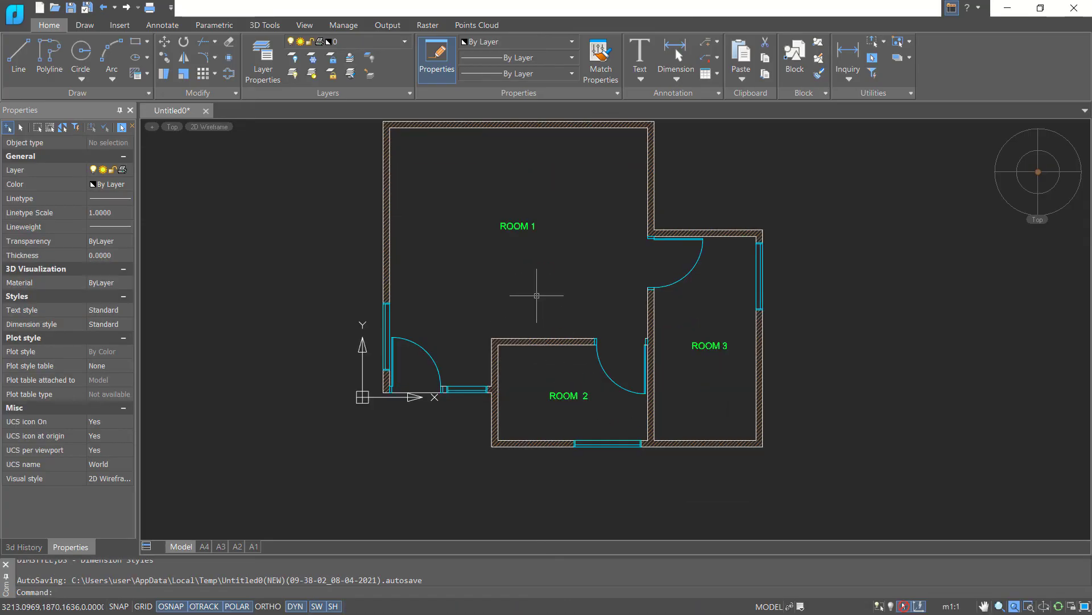
Add a horizontal linear dimension below the plan from Room 1's outer left wall line to Room 2's outer lower-left corner
text(IMLIN)
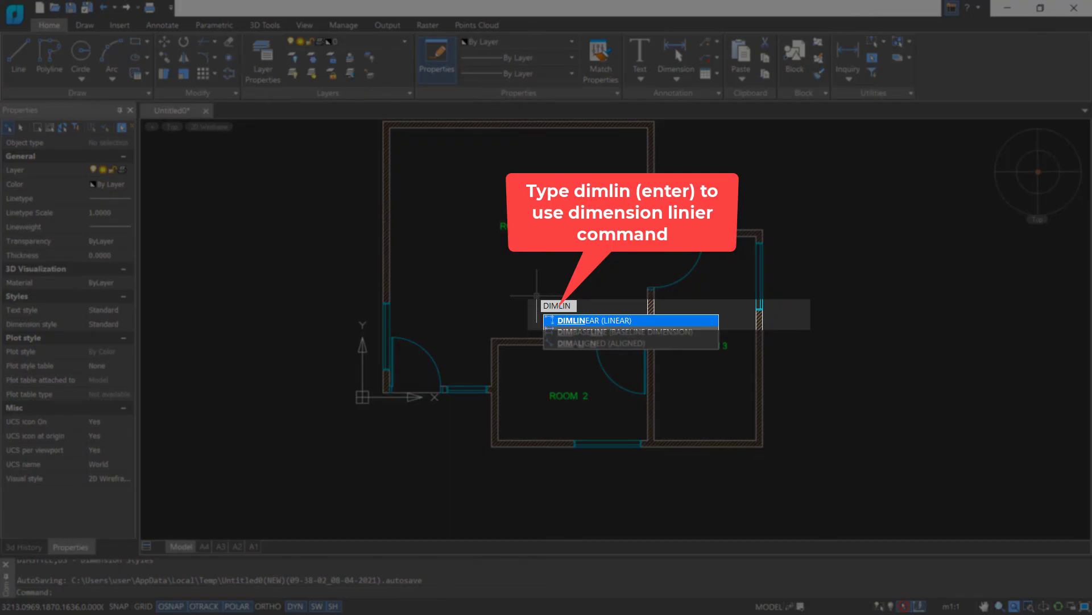
key(Return)
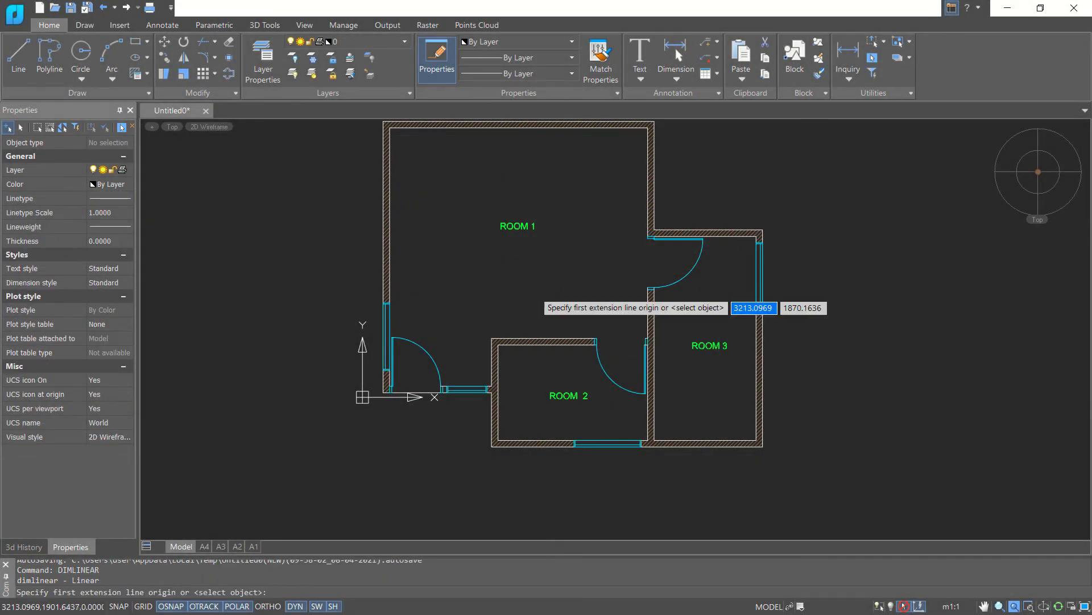
scroll(432, 453, up, 3)
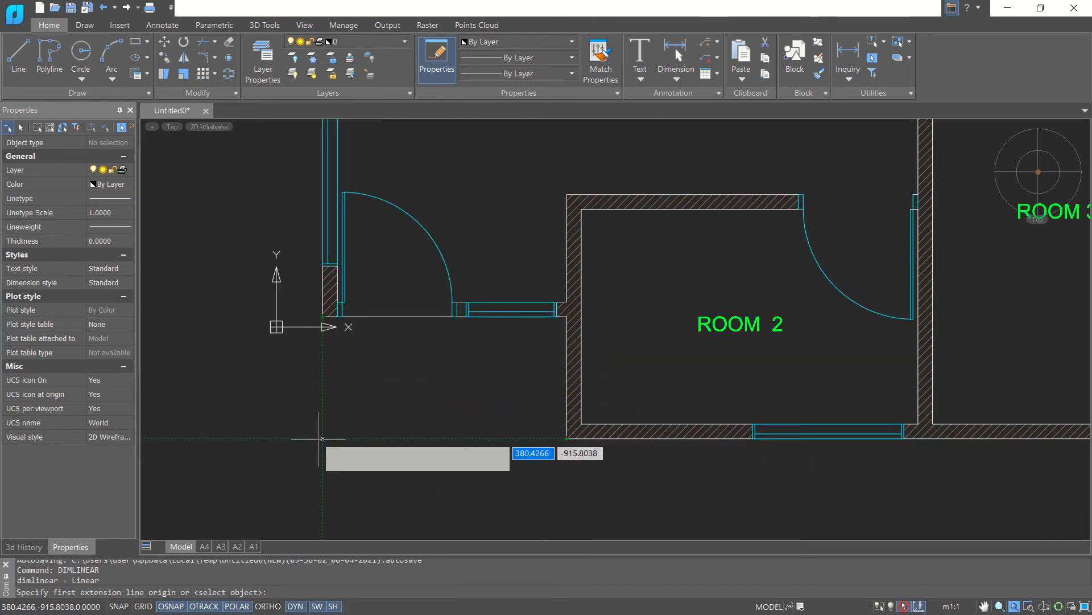
click(323, 439)
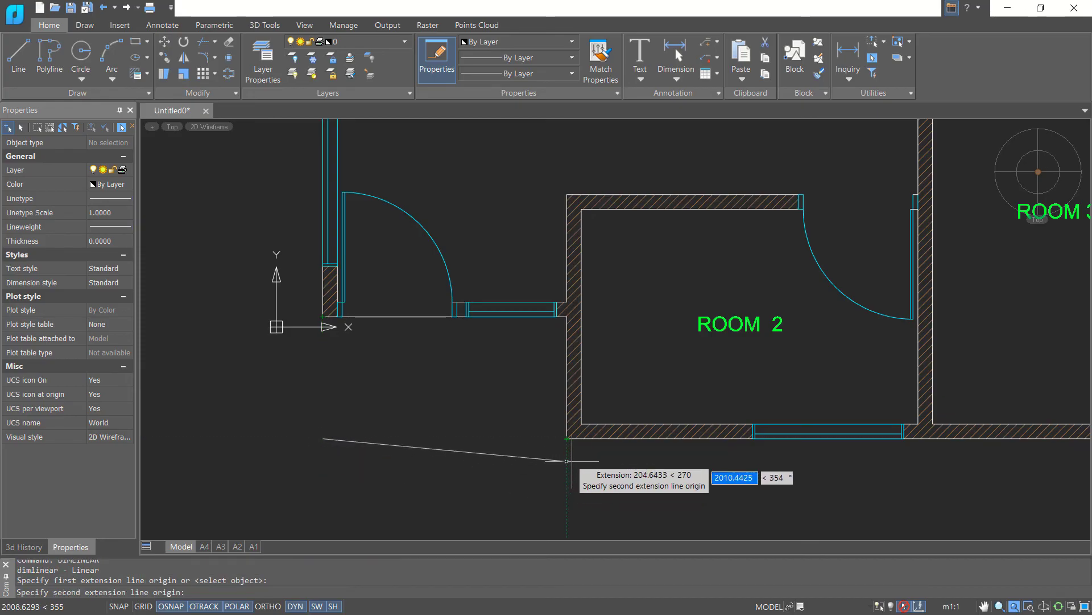
click(567, 438)
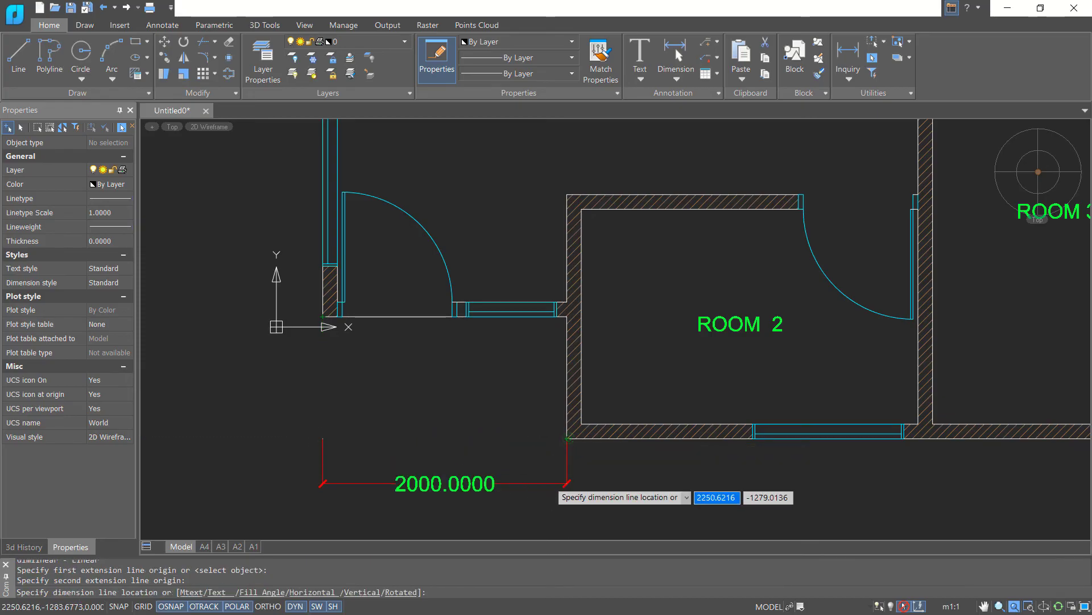
middle_drag(551, 484, 558, 414)
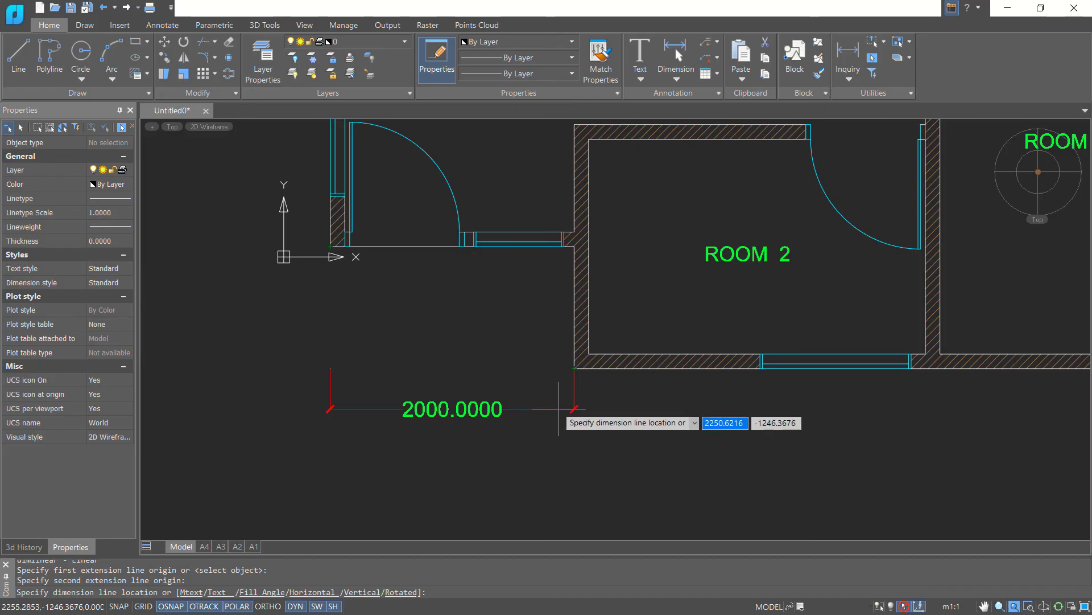
click(559, 404)
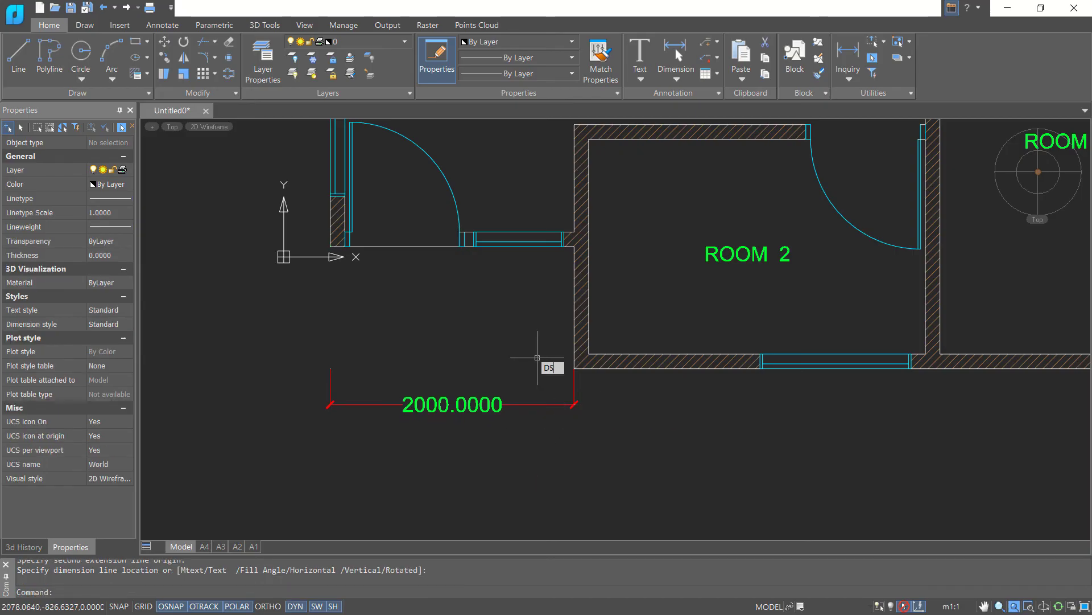
Set the Standard dimension style's linear primary unit precision to 0 and save the style
key(Return)
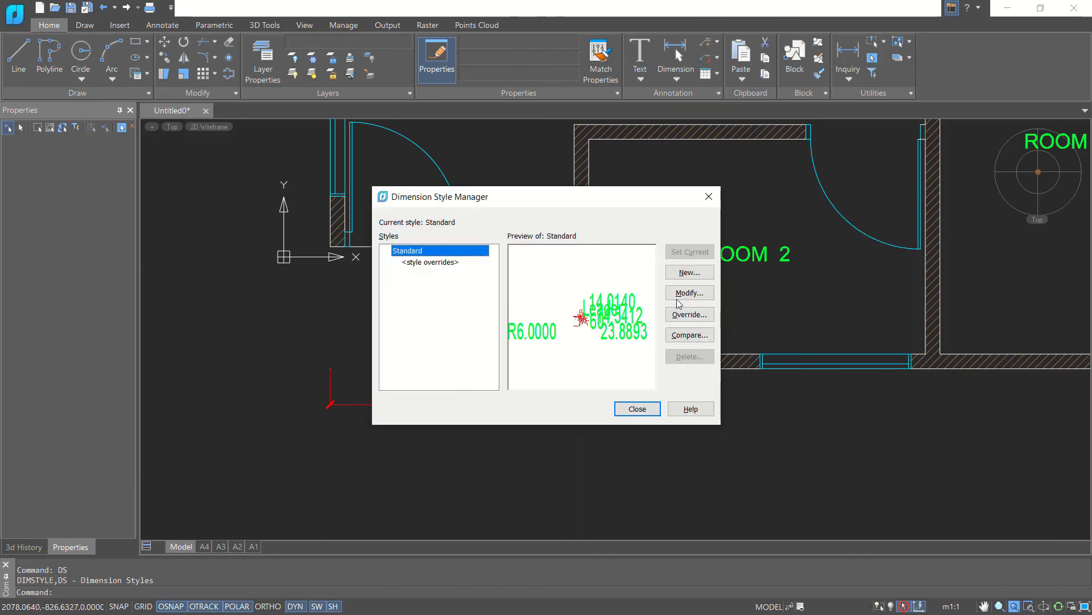
click(689, 292)
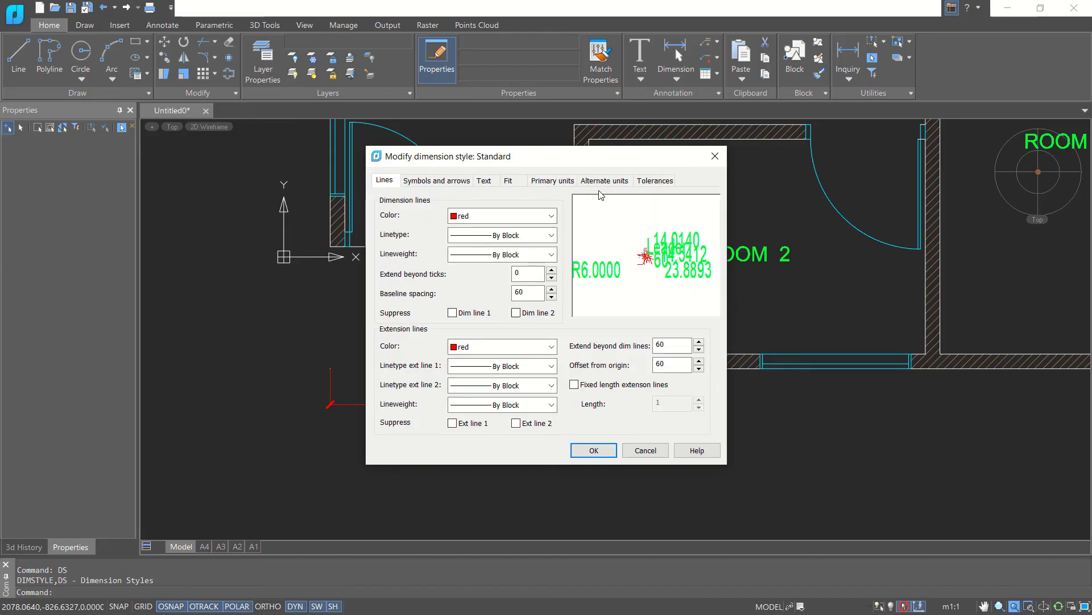
click(603, 180)
click(551, 180)
click(535, 233)
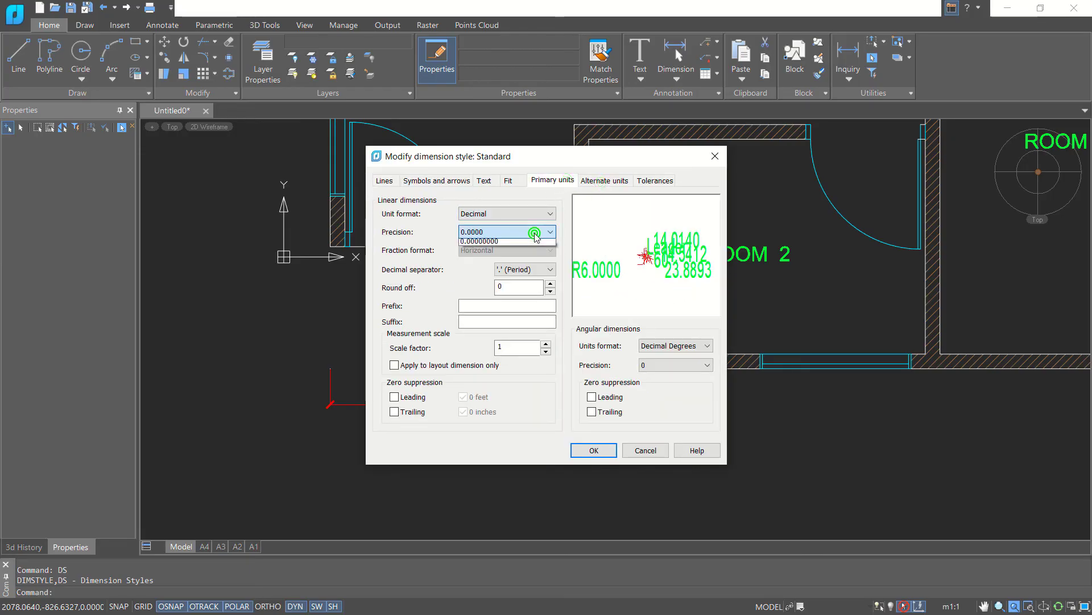
click(530, 243)
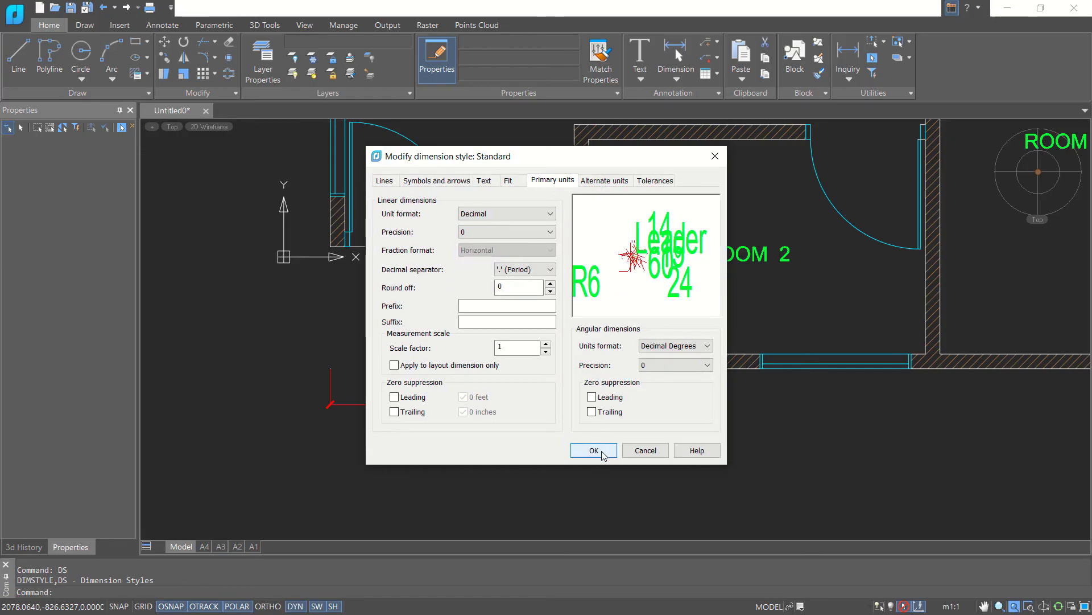
click(594, 450)
click(638, 407)
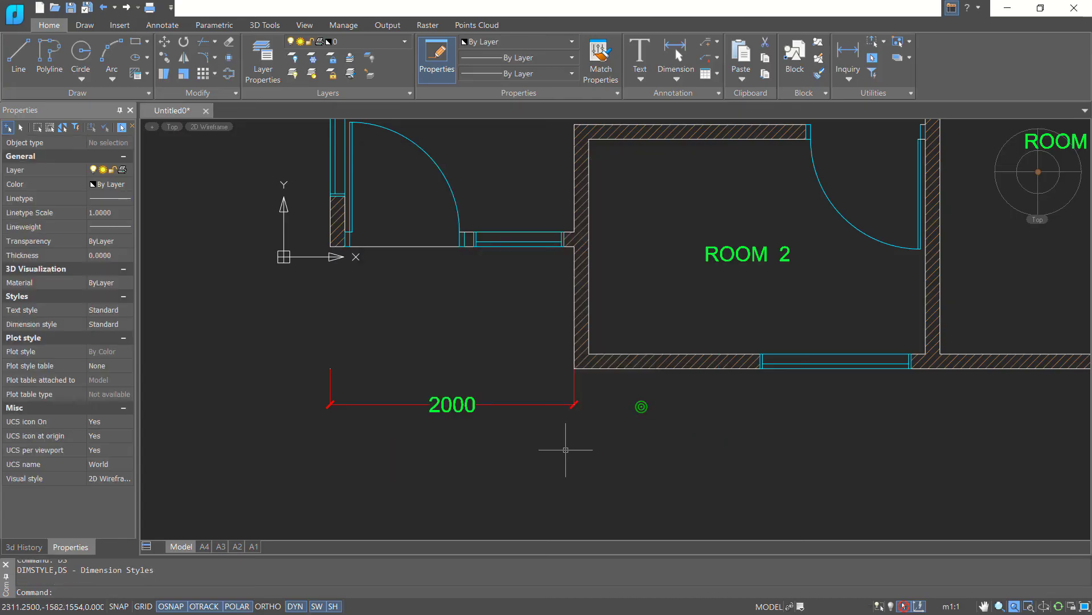
Add a linear dimension from Room 2's outer lower-left corner to Room 3's inner lower-left corner, aligned with the existing dimension line
scroll(565, 449, down, 3)
text(D)
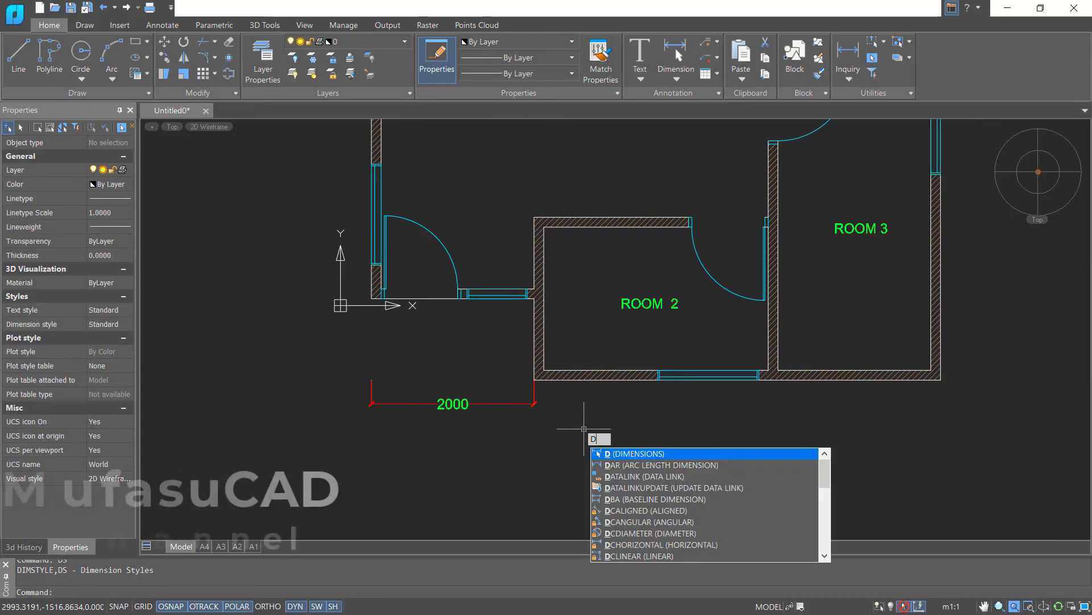
text(IMLIN)
key(Return)
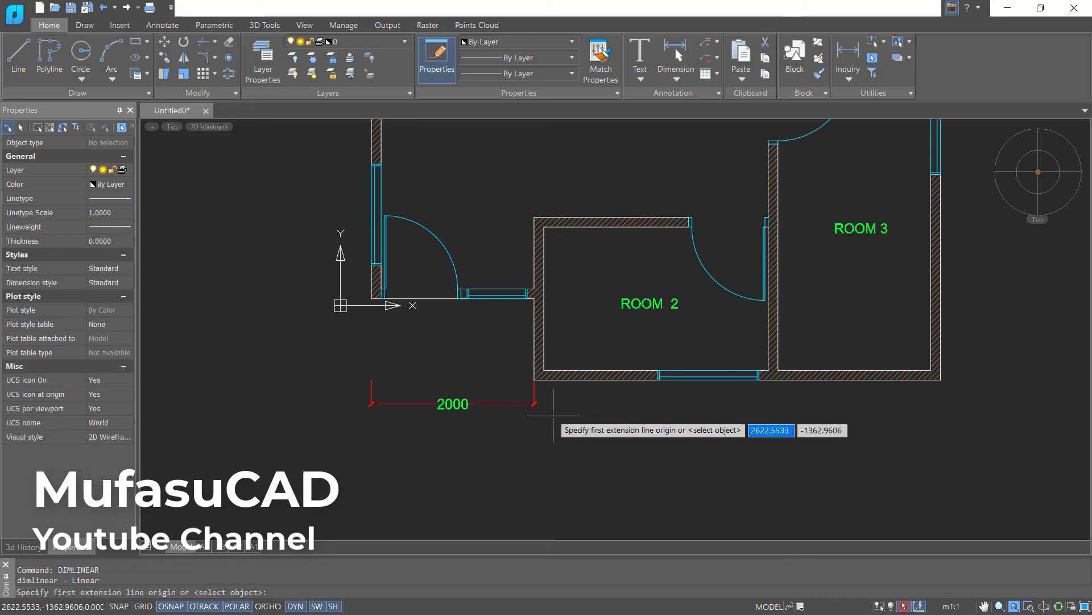
scroll(554, 415, up, 5)
click(490, 296)
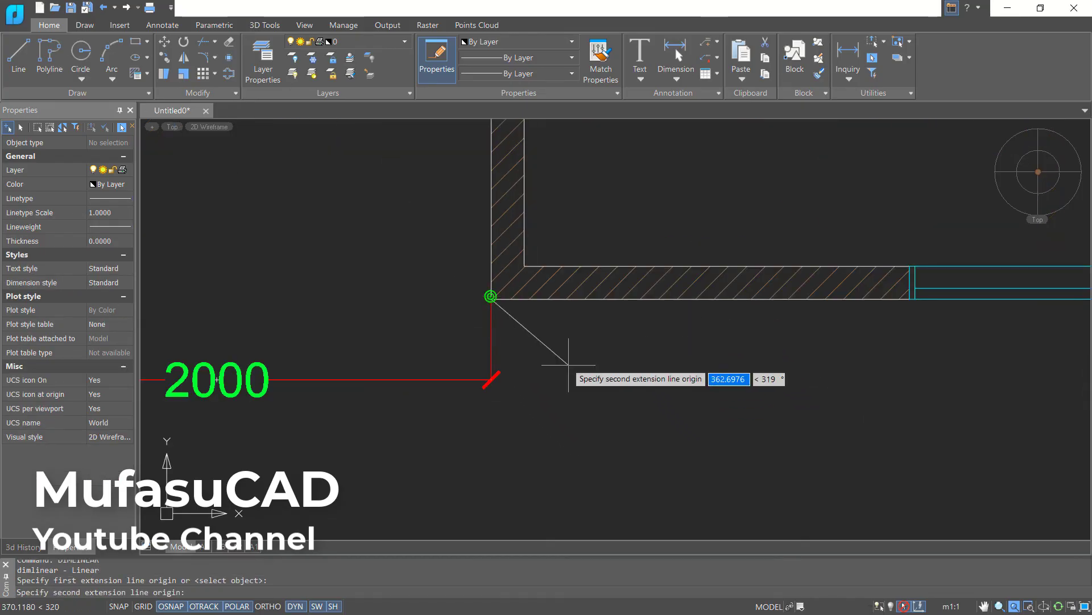
scroll(568, 365, down, 4)
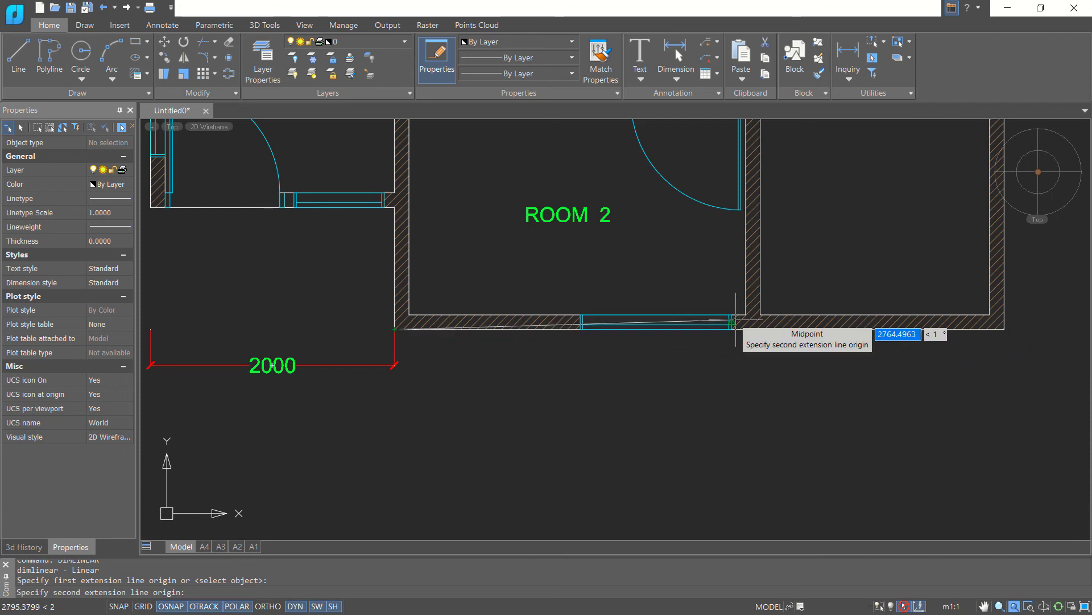
click(760, 314)
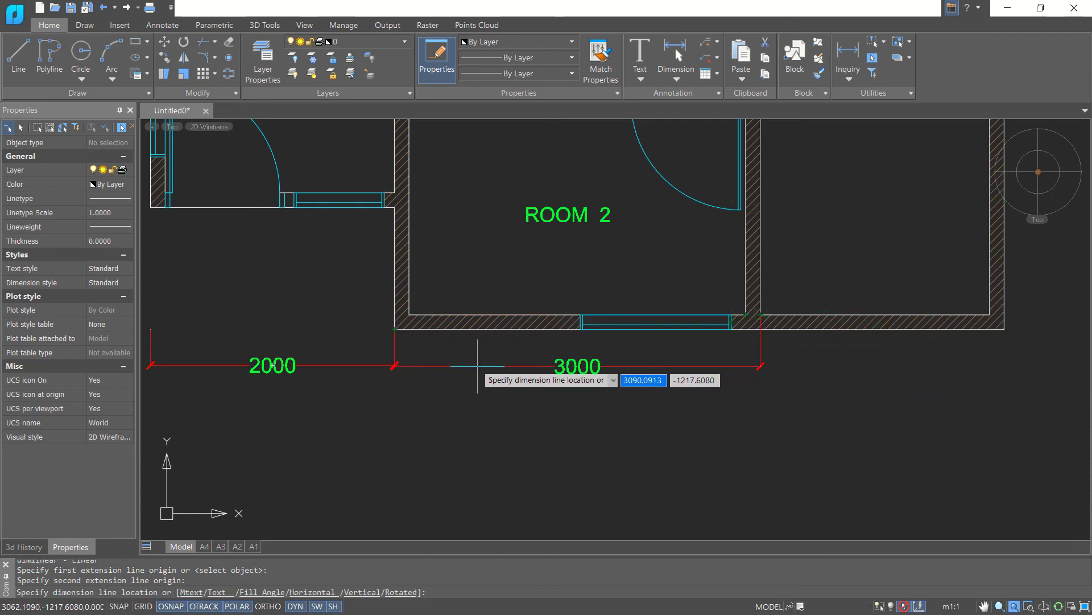
click(390, 366)
Add an aligned linear dimension below Room 3, from its inner lower-left corner to its outer lower-right corner
key(Return)
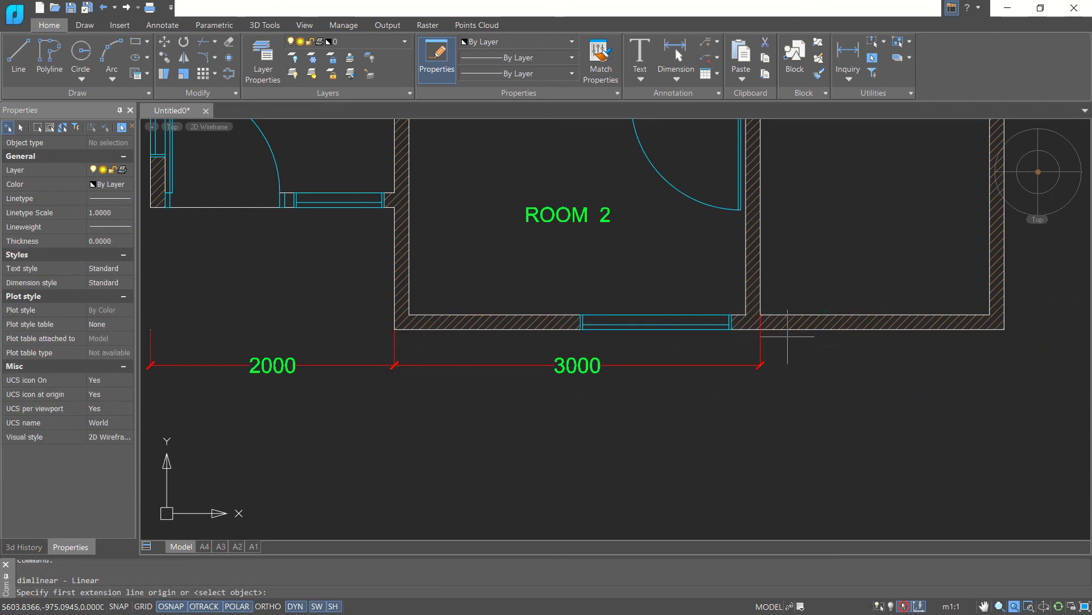
click(760, 312)
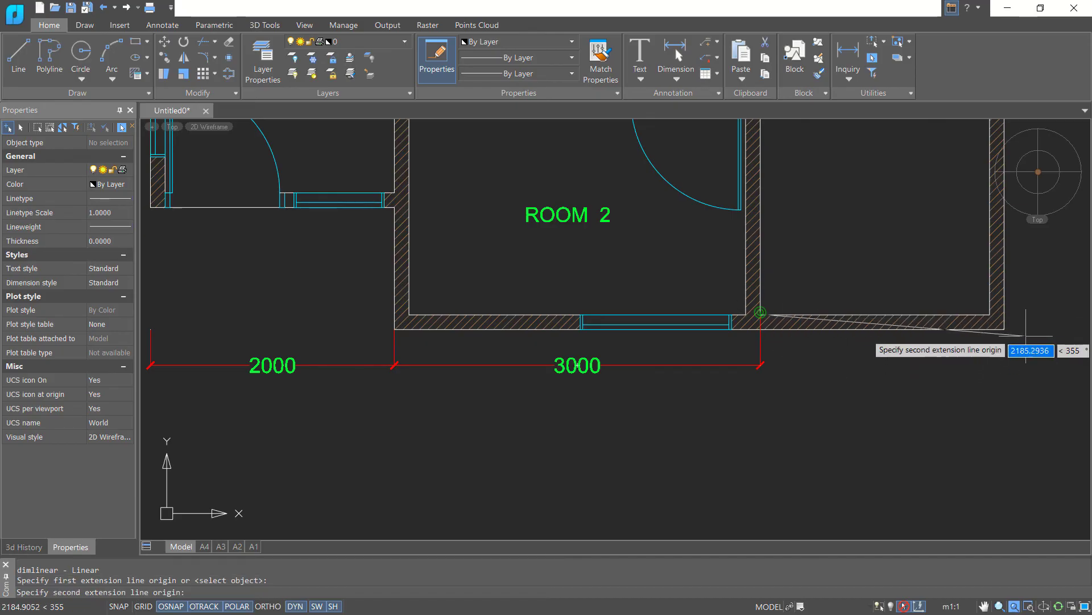
click(1004, 328)
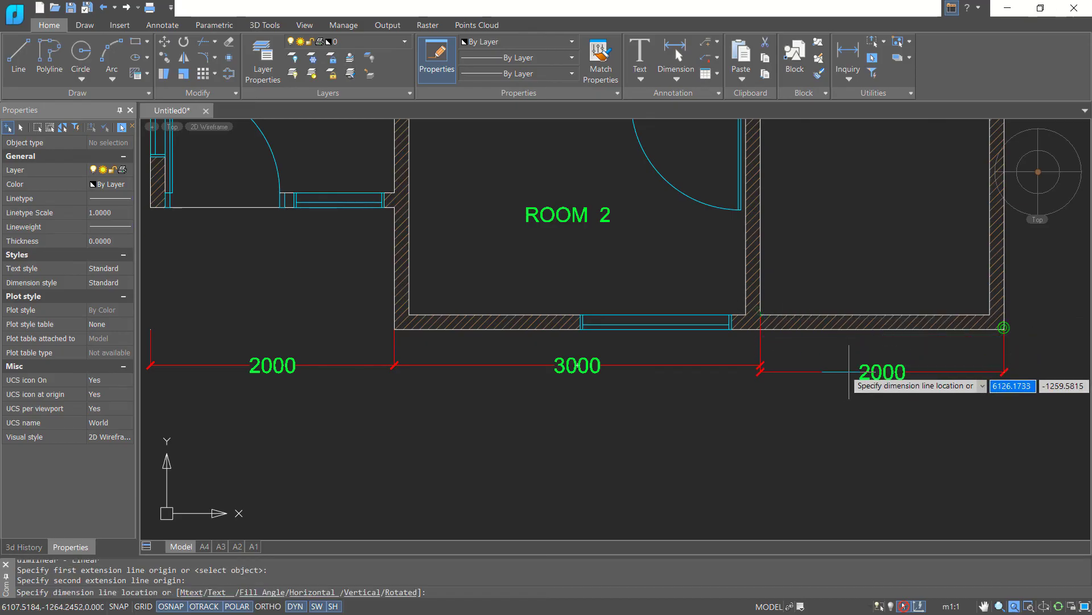
middle_drag(829, 424, 768, 490)
Stretch the shared extension-line origin of the Room 2 and Room 3 dimensions down to the bottom wall's outer face
scroll(683, 418, up, 2)
click(683, 463)
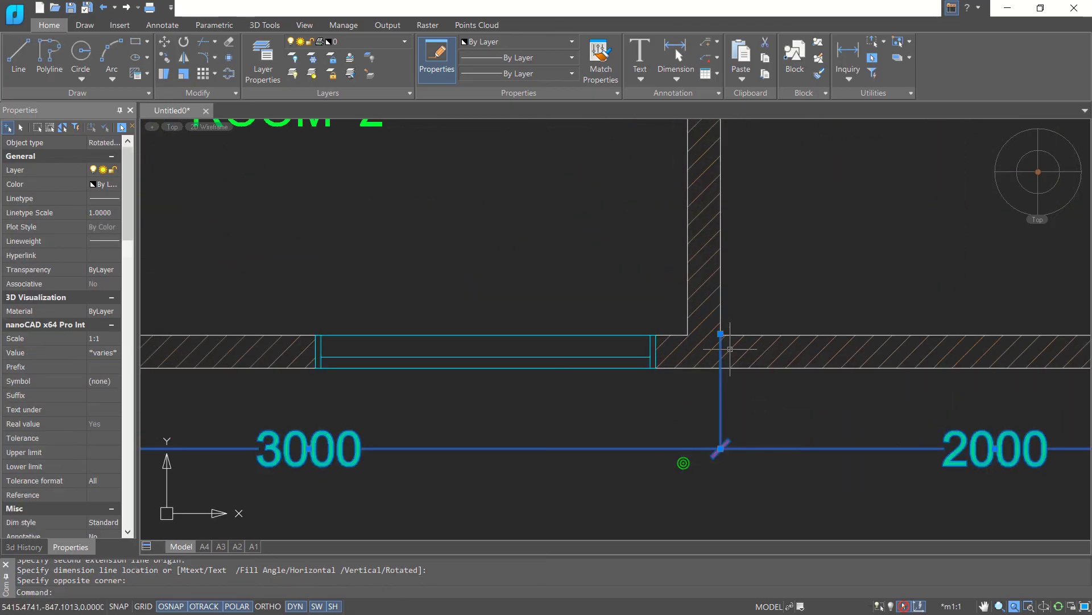
click(720, 334)
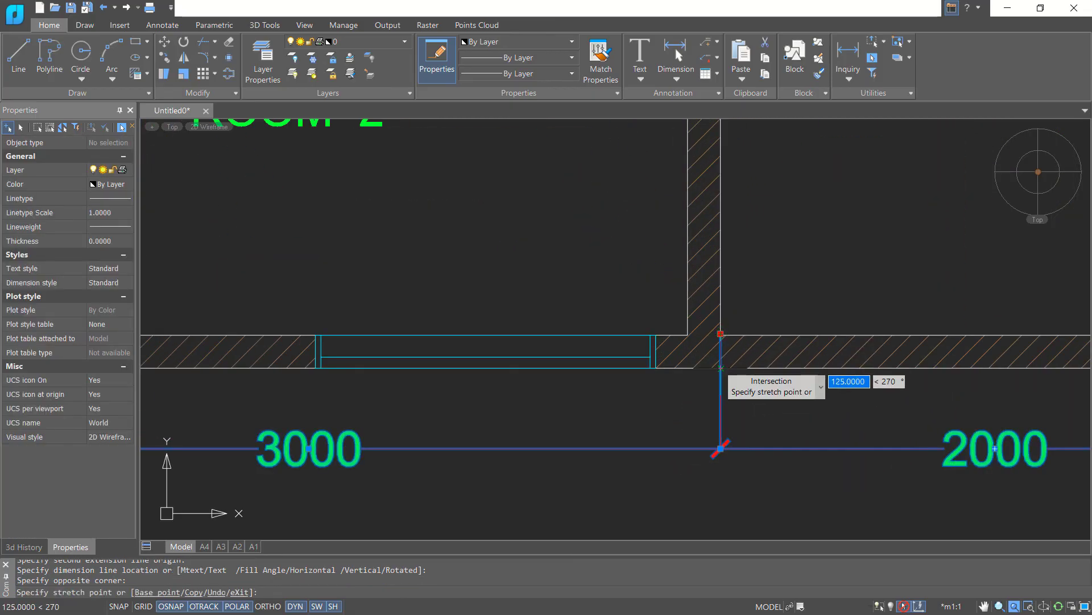
key(Escape)
key(Escape)
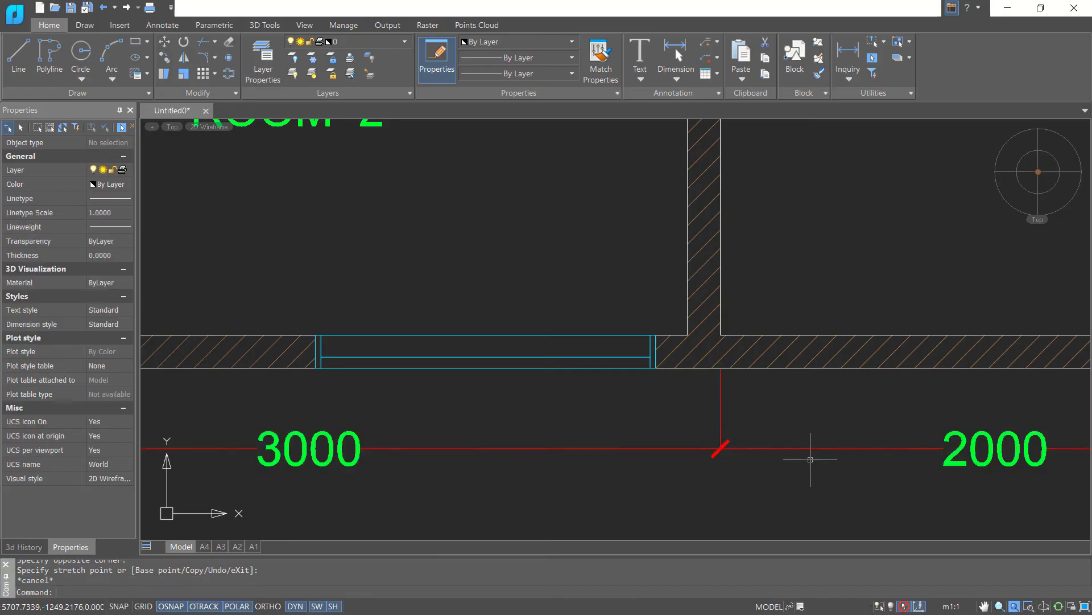
Add an overall width dimension below the chain, from Room 3's outer lower-right corner to the leftmost dimension's origin
scroll(805, 451, down, 3)
scroll(791, 472, up, 1)
text(DIM)
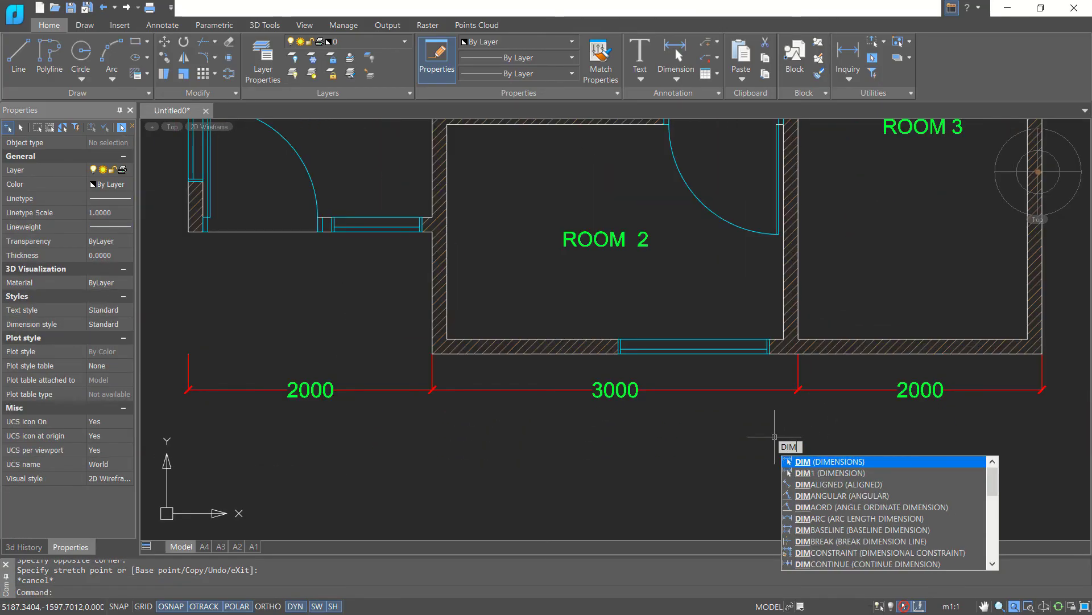
text(LIN)
key(Return)
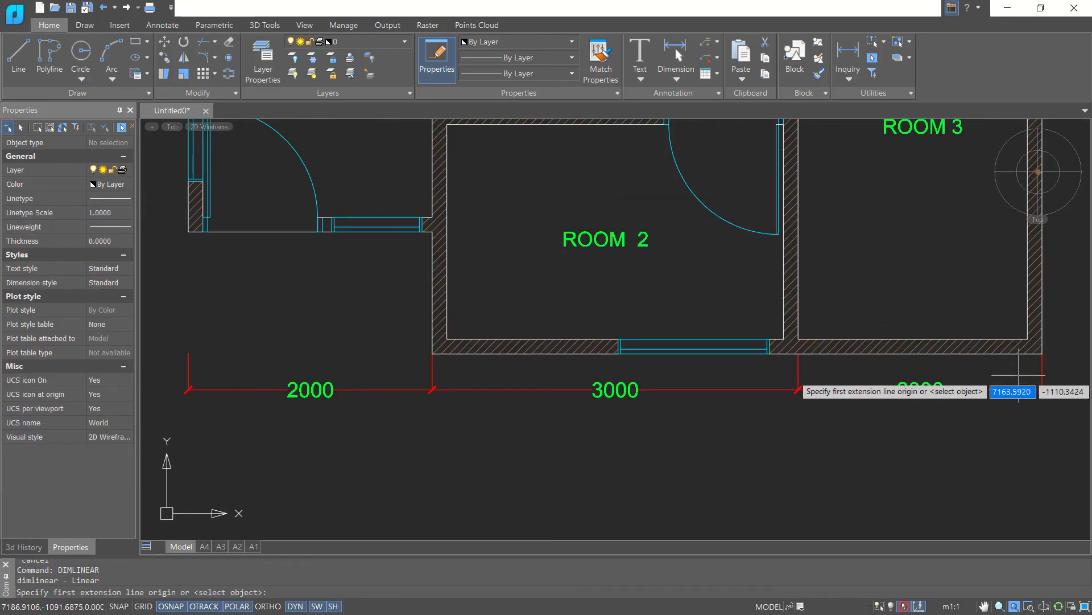
click(1042, 354)
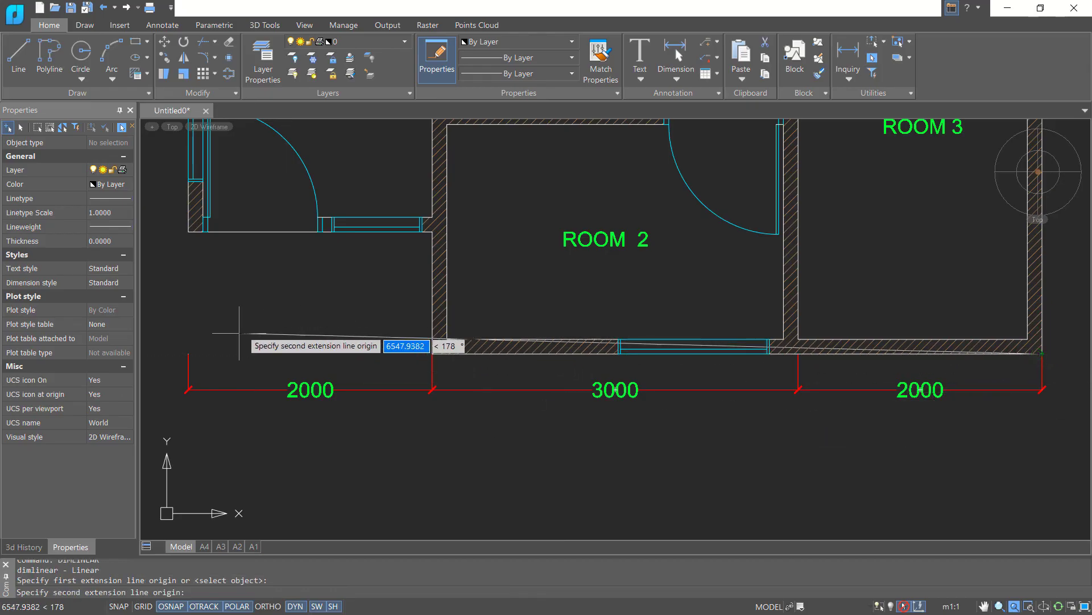
click(189, 354)
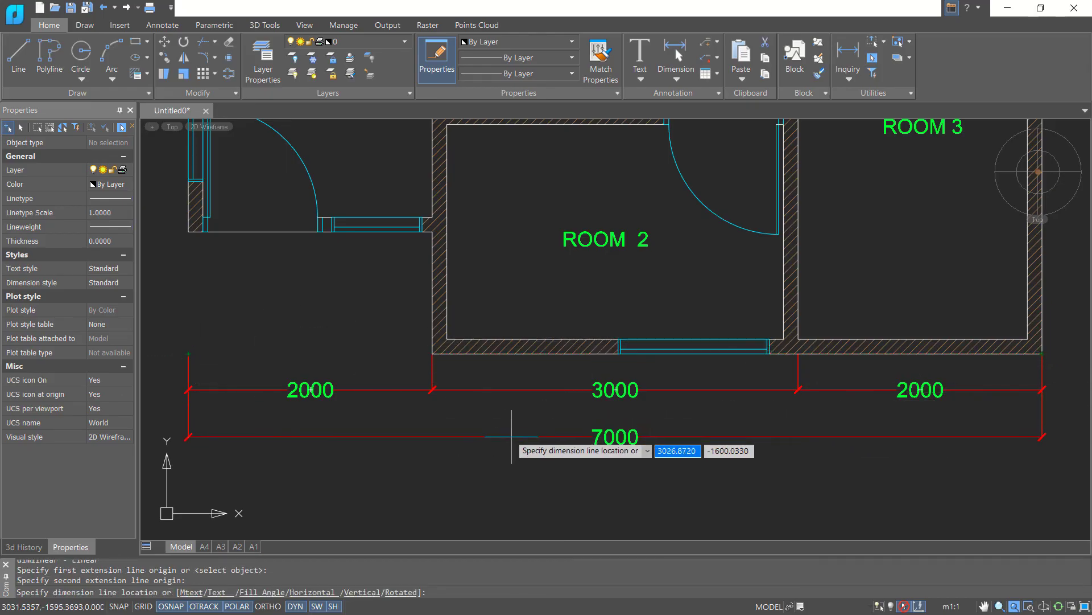
click(514, 431)
Add a vertical linear dimension beside Room 3's right wall, between its outer lower-right and upper-right corners
scroll(722, 432, down, 3)
scroll(729, 427, up, 3)
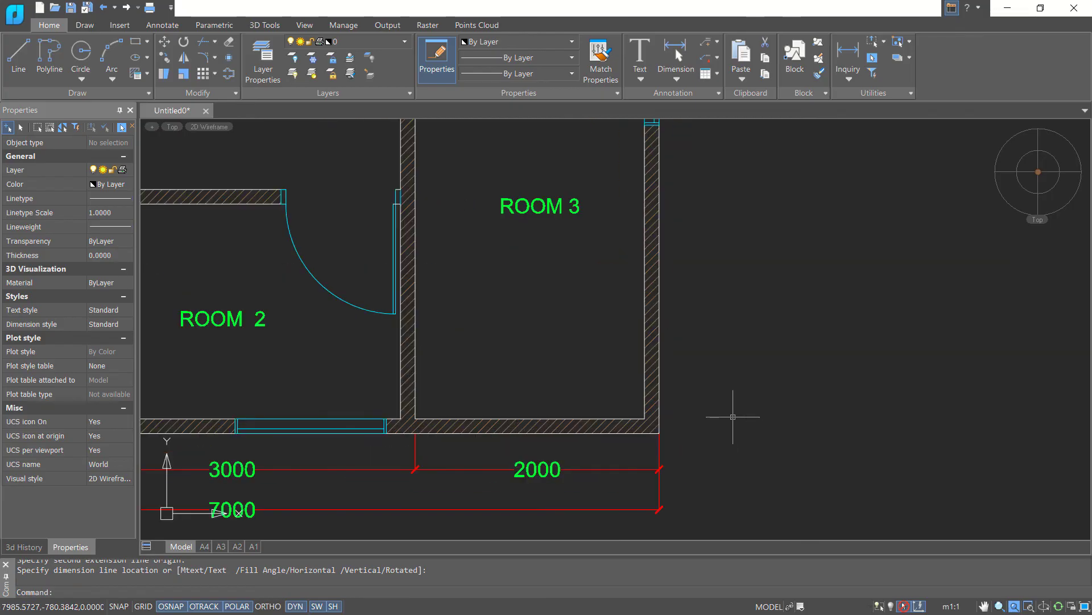
key(Return)
click(659, 433)
scroll(663, 435, down, 3)
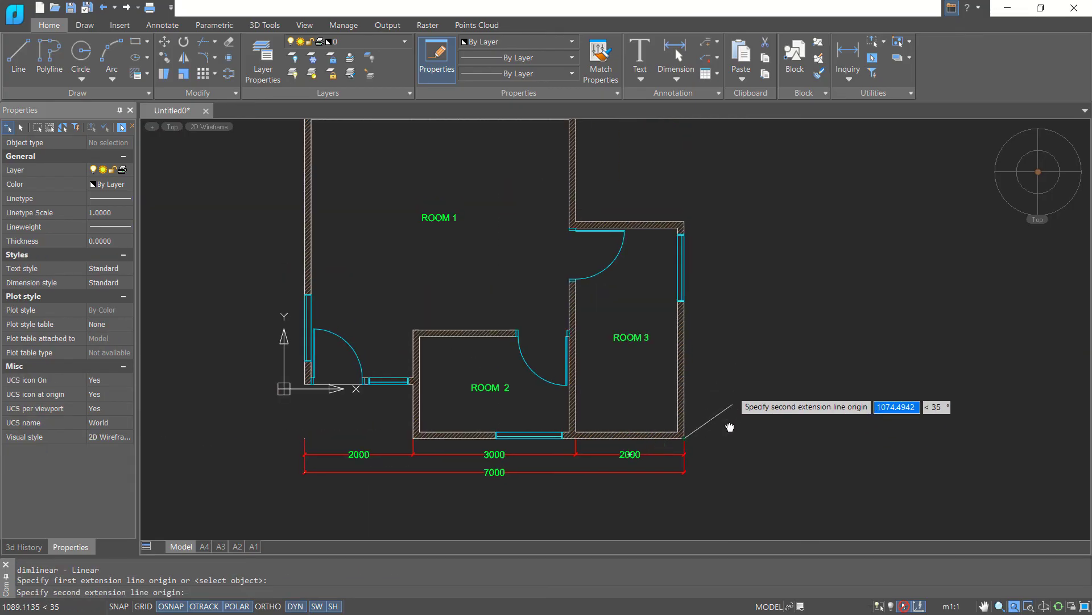
click(664, 260)
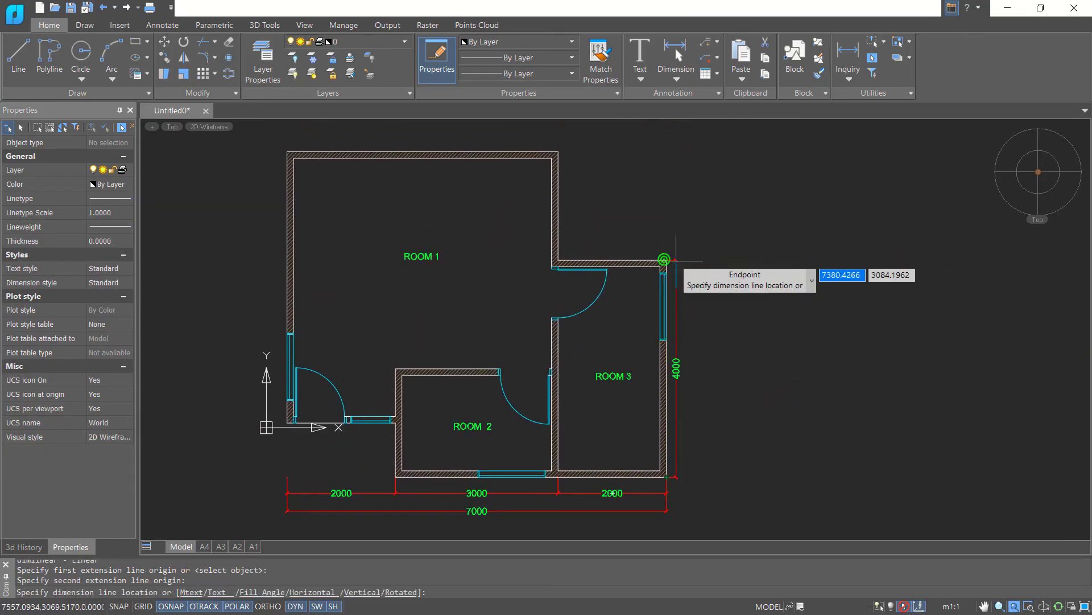
click(686, 297)
Add a vertical linear dimension from Room 3's outer upper-right corner to Room 1's top edge level, aligned with Room 3's height dimension
scroll(606, 167, up, 2)
key(Return)
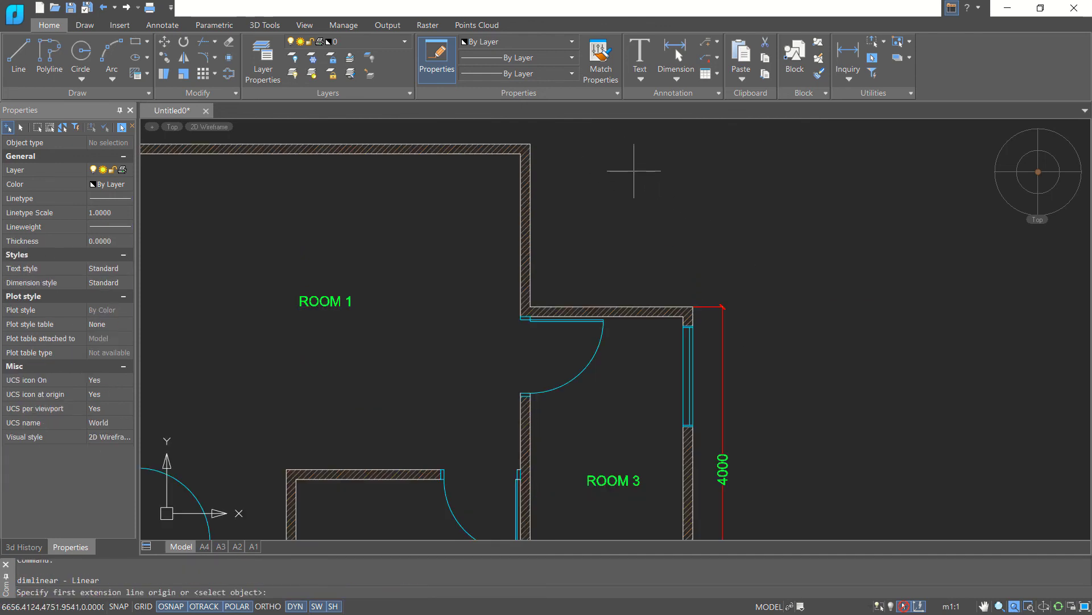
click(688, 306)
middle_drag(586, 143, 575, 184)
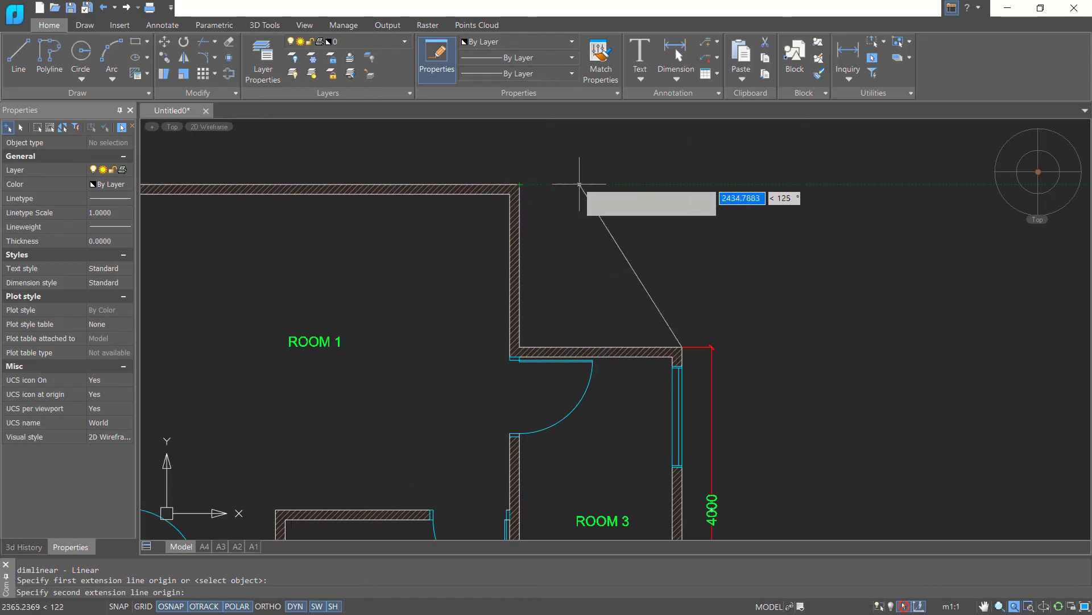
click(681, 185)
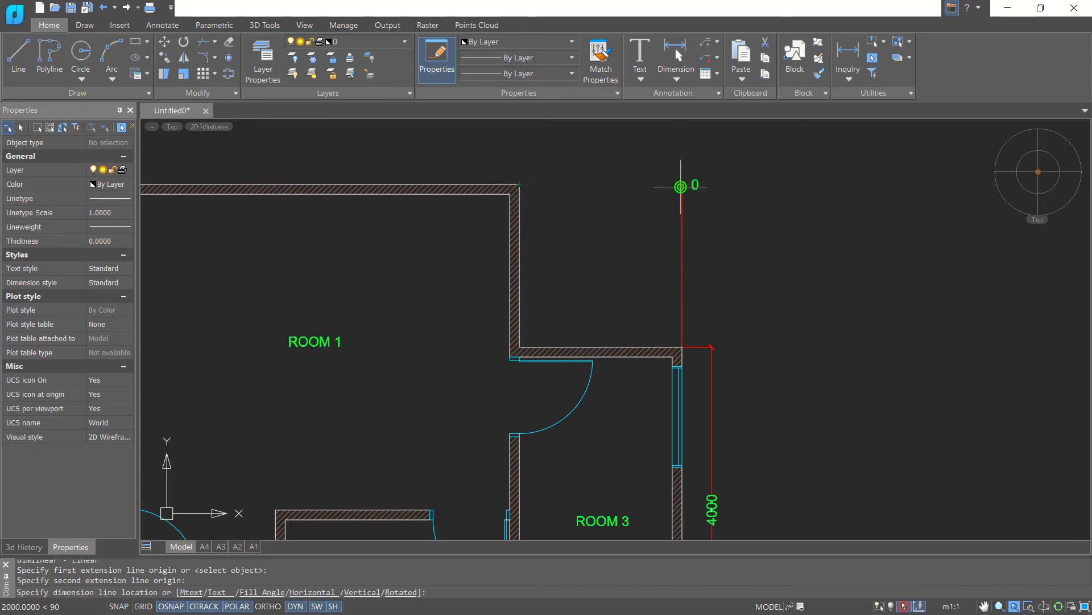
click(712, 347)
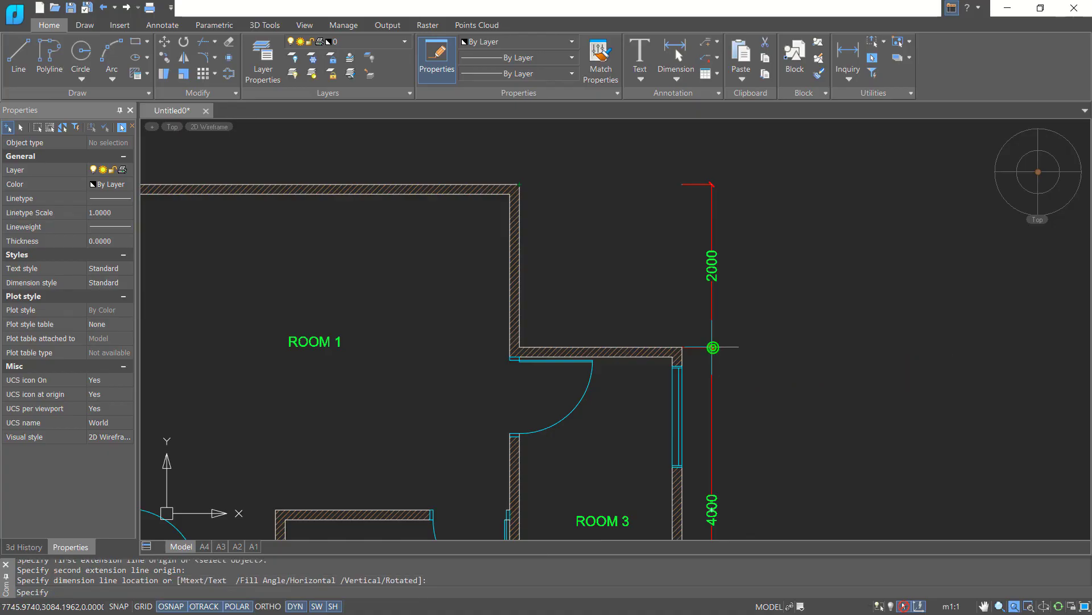
Add an overall vertical dimension outside the right-hand chain, from the upper dimension's top origin to Room 3's outer lower-right corner
key(Return)
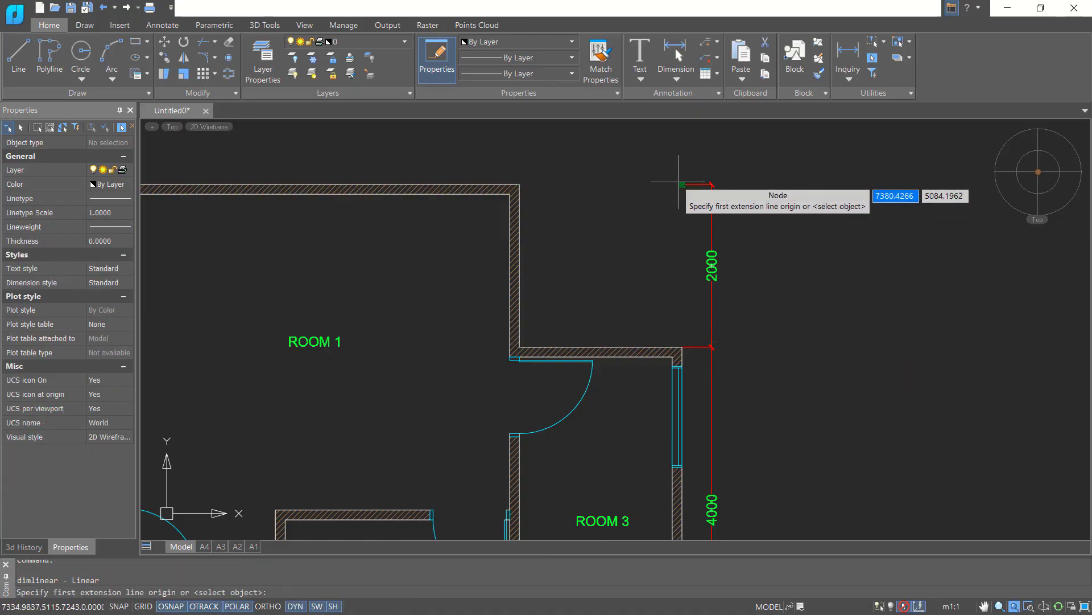
click(681, 183)
middle_drag(724, 364, 700, 249)
middle_drag(737, 398, 698, 254)
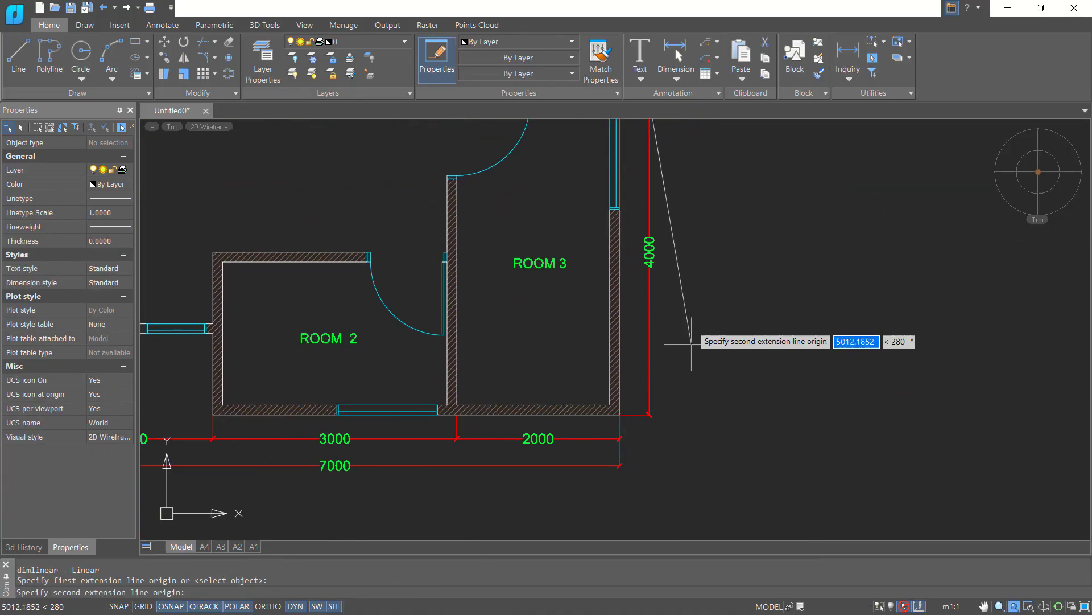
click(620, 414)
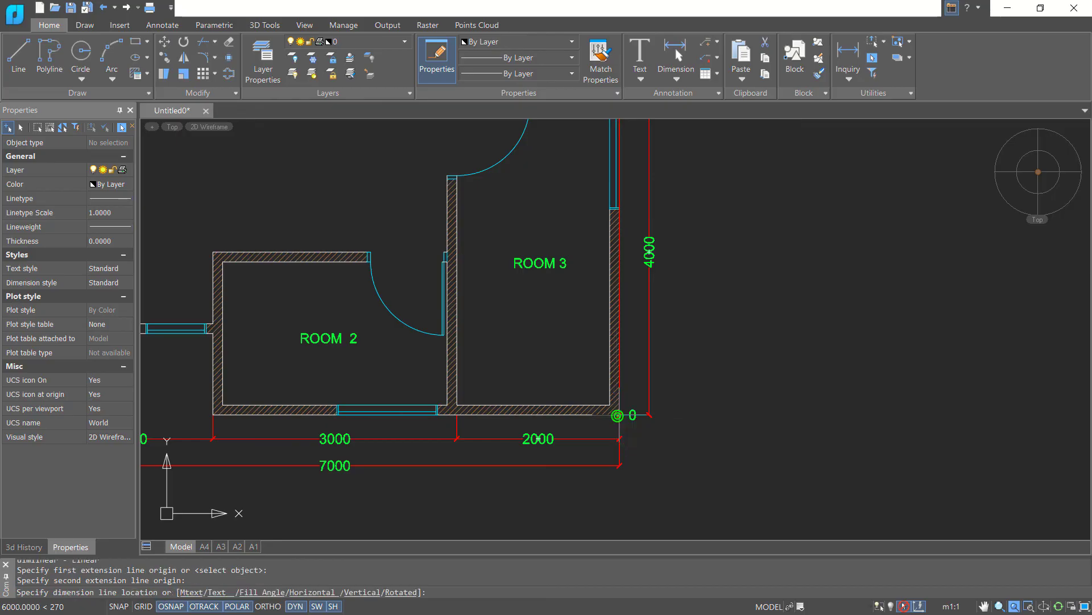
click(678, 411)
Add a horizontal linear dimension above the plan, from the right-hand dimensions' top origin to Room 1's outer upper-right corner
scroll(743, 223, down, 1)
middle_drag(743, 222, 739, 417)
middle_drag(650, 233, 668, 291)
scroll(642, 240, up, 2)
key(Return)
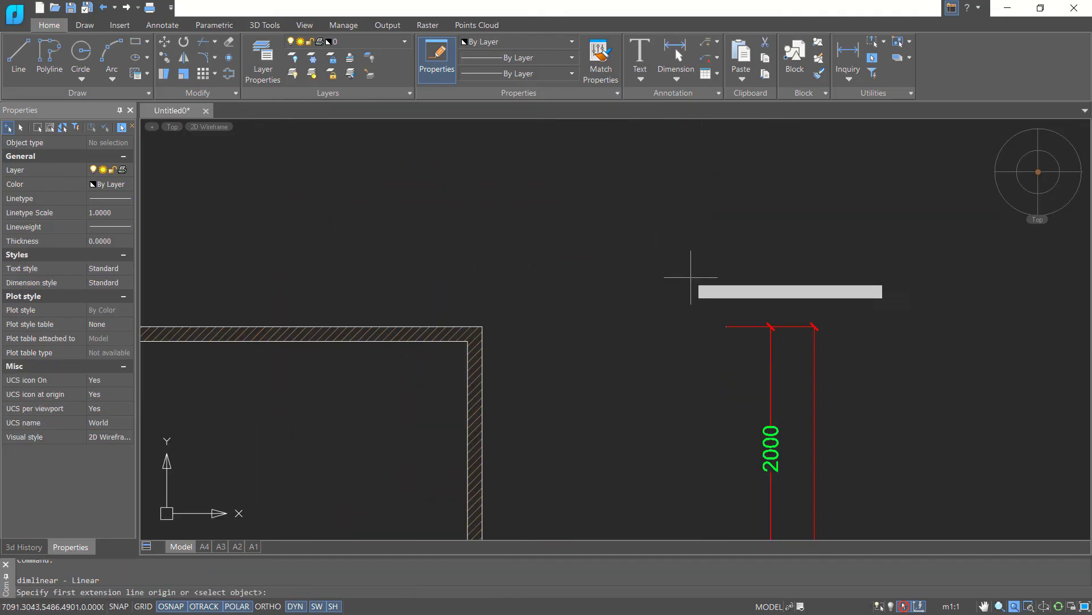
click(726, 326)
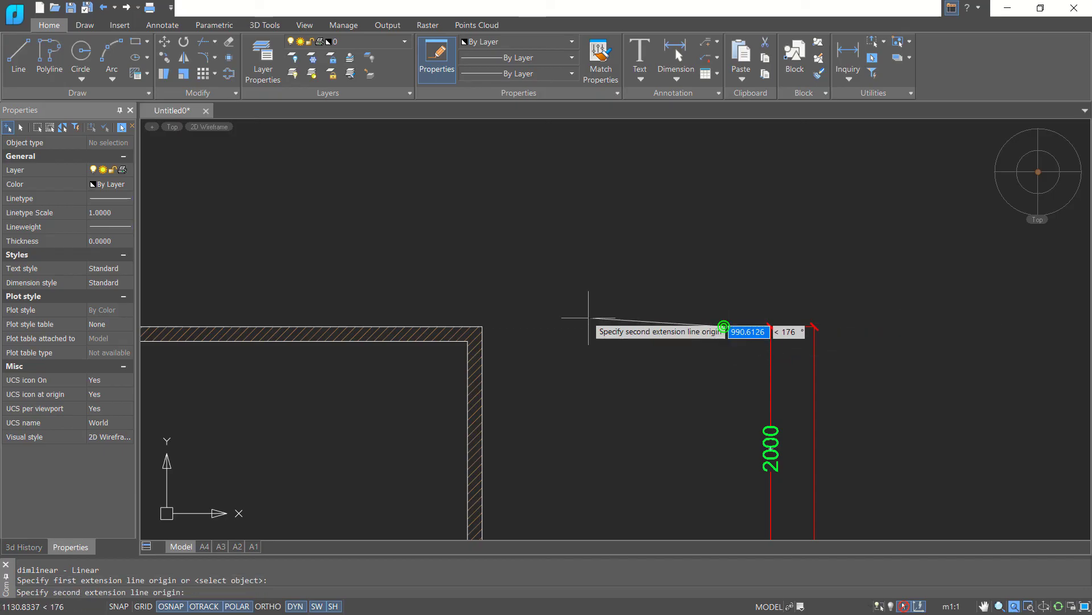
click(485, 327)
click(504, 292)
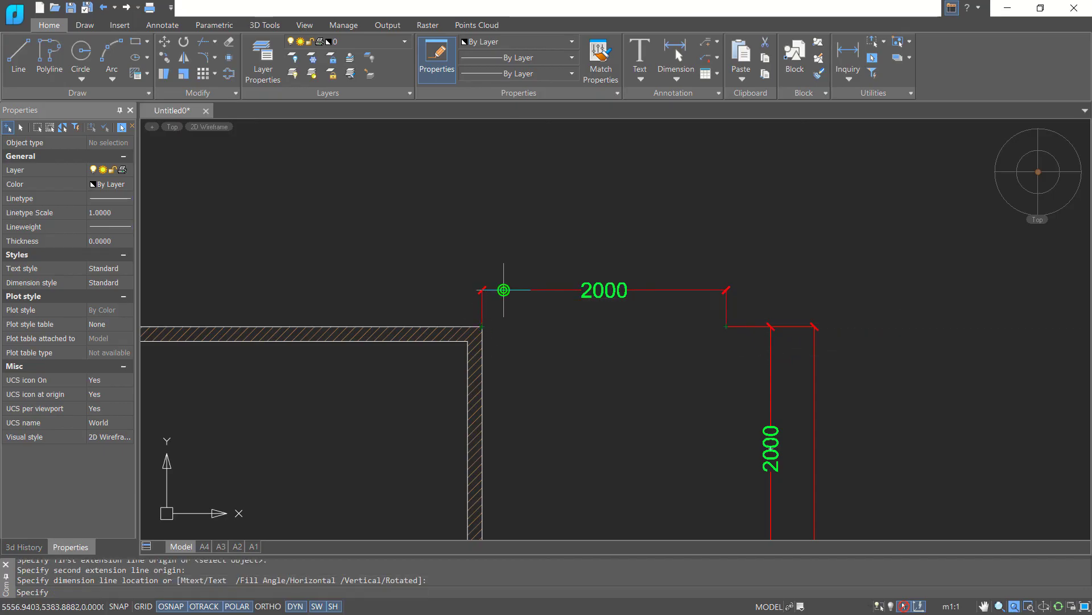
Add a linear dimension along Room 1's top wall between its outer corners, aligned with the neighbouring horizontal dimension
middle_drag(480, 295, 745, 292)
key(Return)
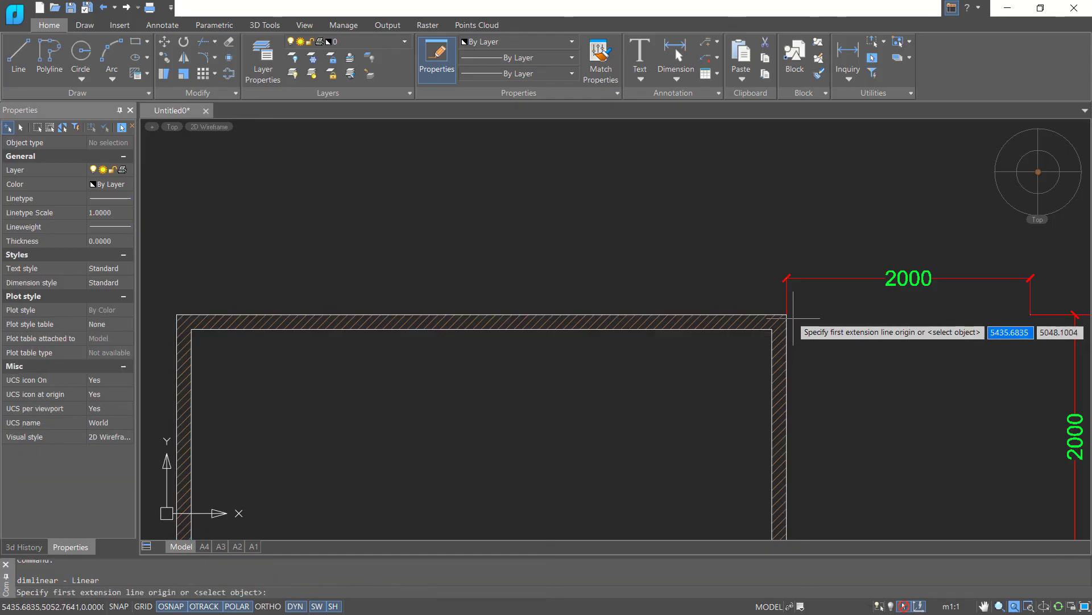
click(787, 314)
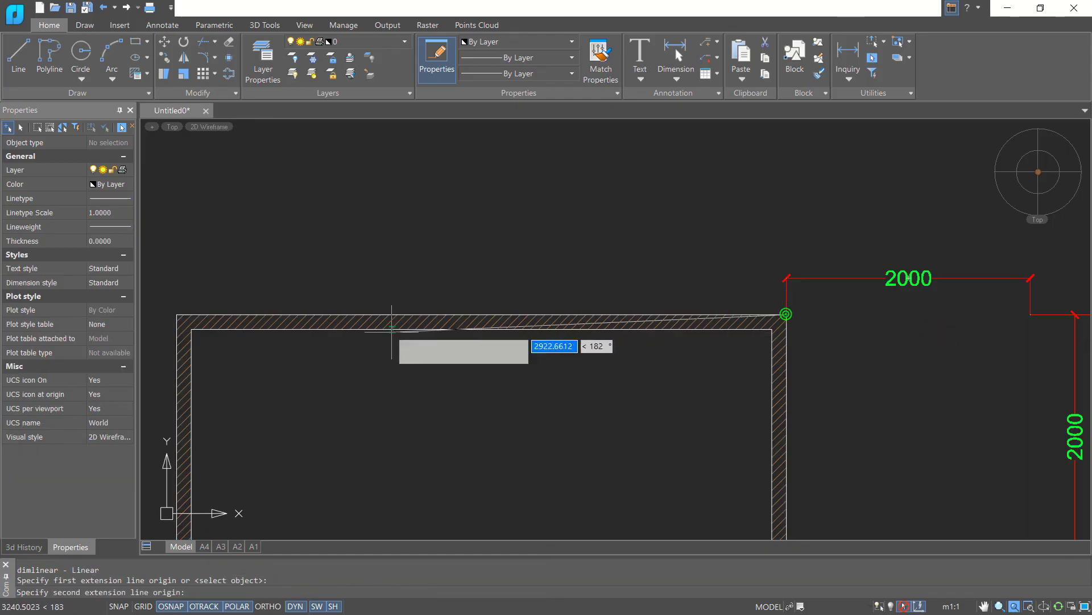
click(174, 313)
click(789, 279)
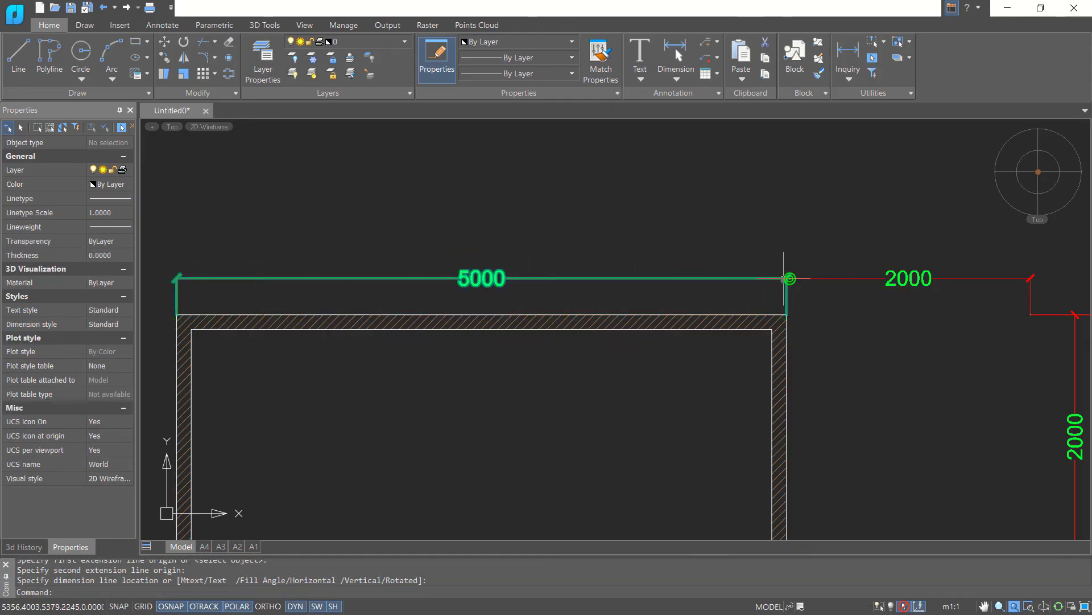
Add an overall width dimension above the top chain, from its rightmost extension origin to Room 1's outer upper-left corner
key(Return)
click(1030, 315)
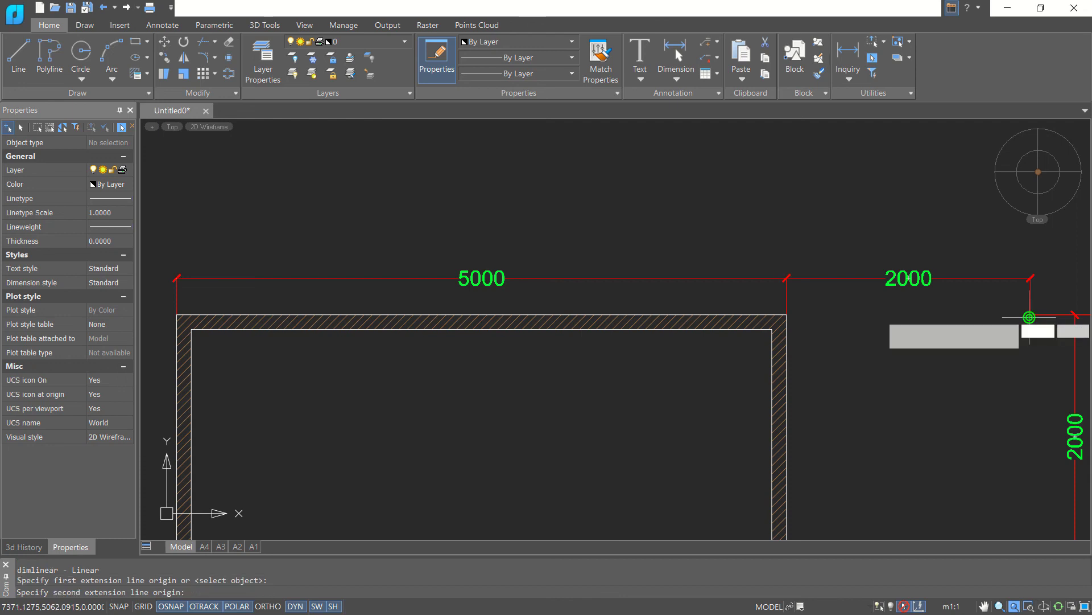
click(177, 314)
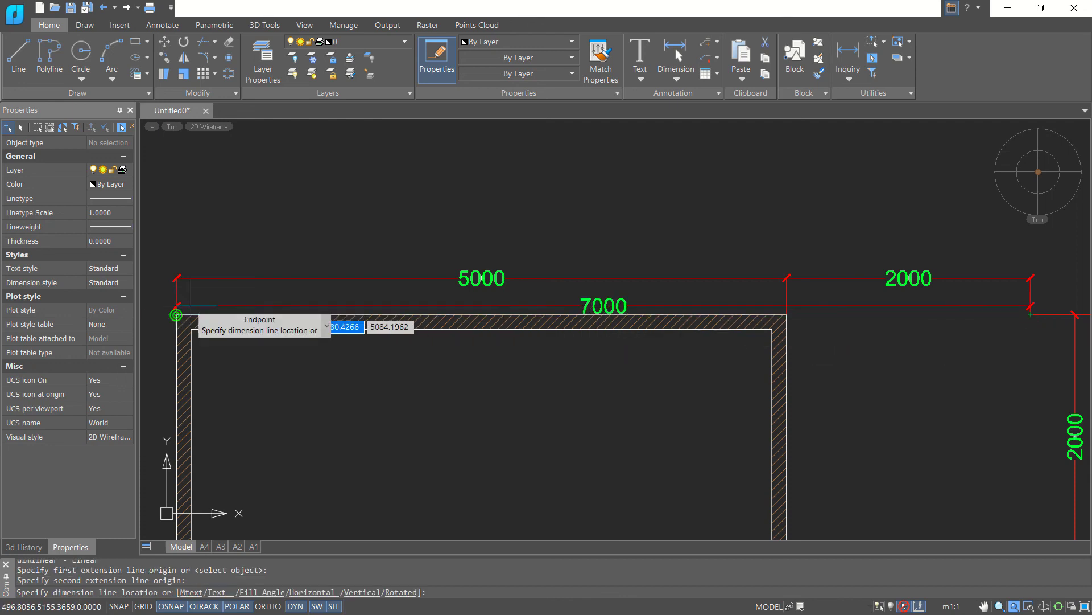
click(306, 238)
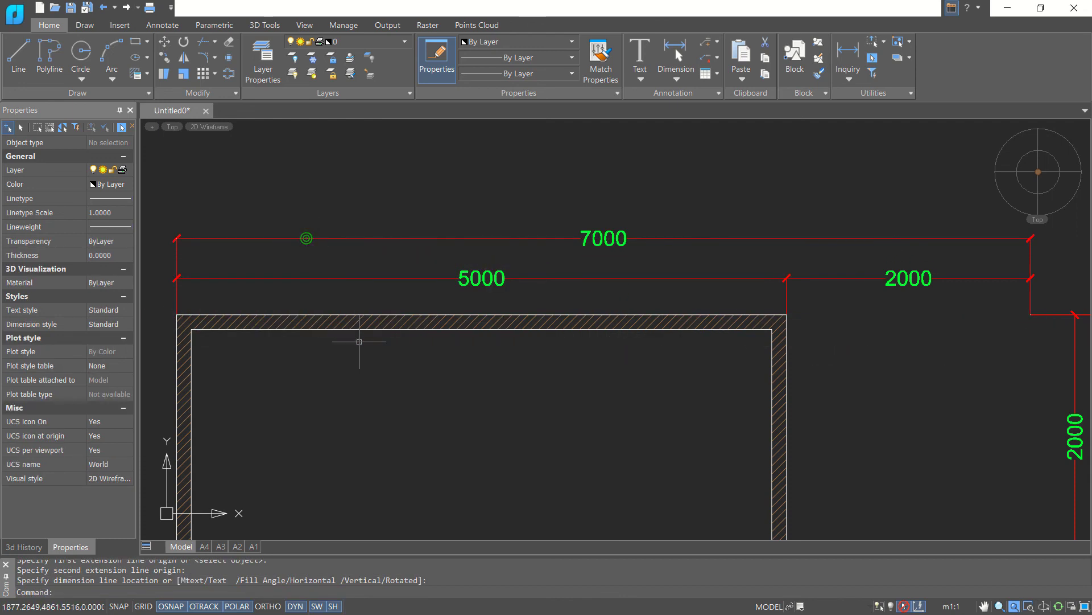
Add a vertical linear dimension beside Room 1's left wall, between its outer upper-left and lower-left corners
middle_drag(359, 342, 582, 245)
key(Return)
click(397, 217)
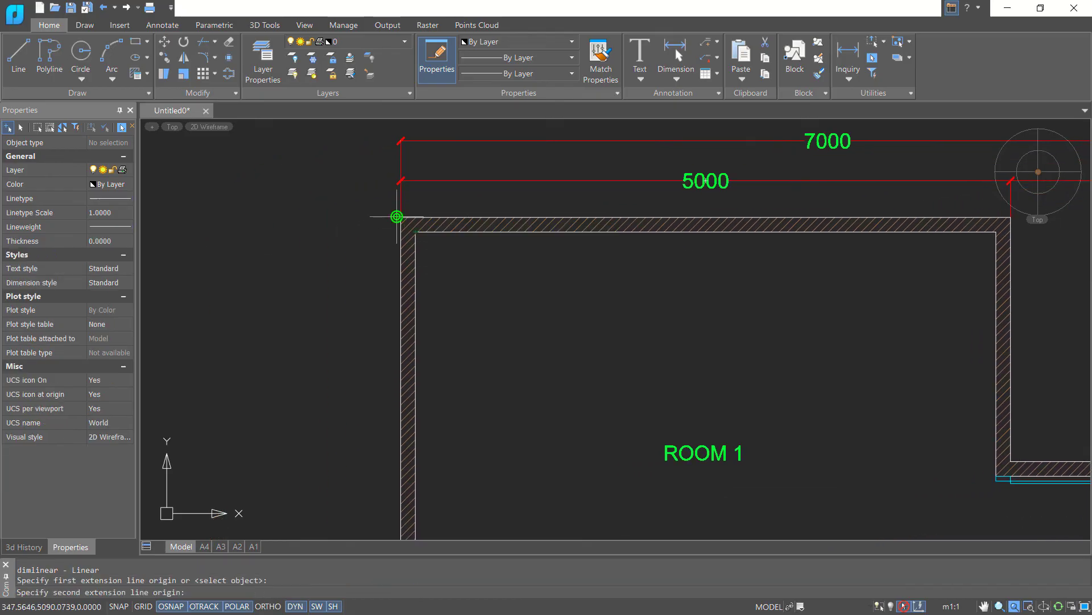
scroll(402, 262, down, 4)
middle_drag(446, 355, 510, 213)
scroll(440, 353, up, 4)
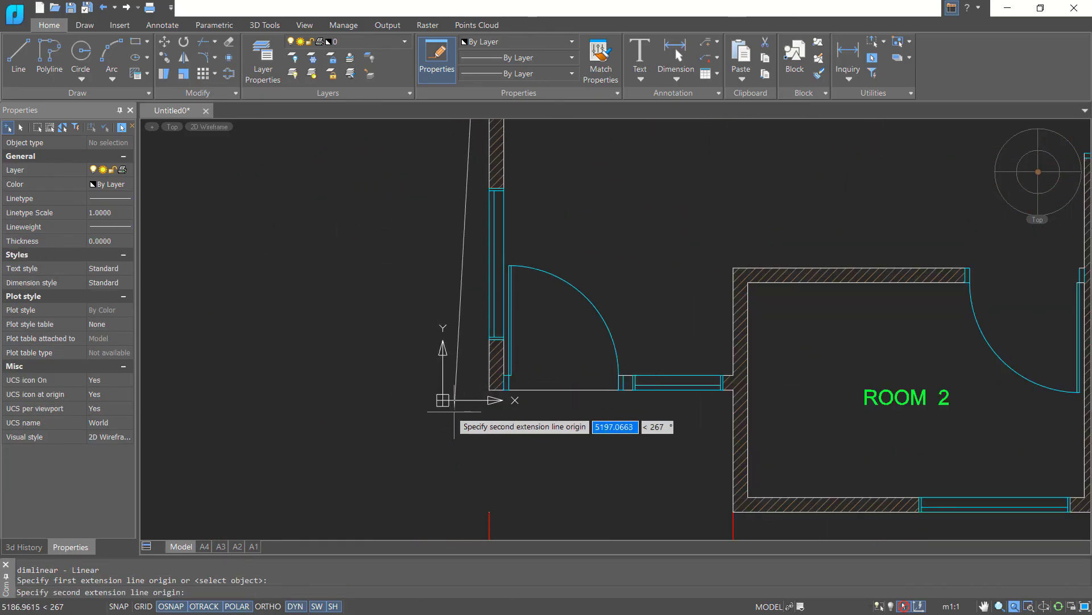
click(489, 390)
scroll(432, 318, down, 5)
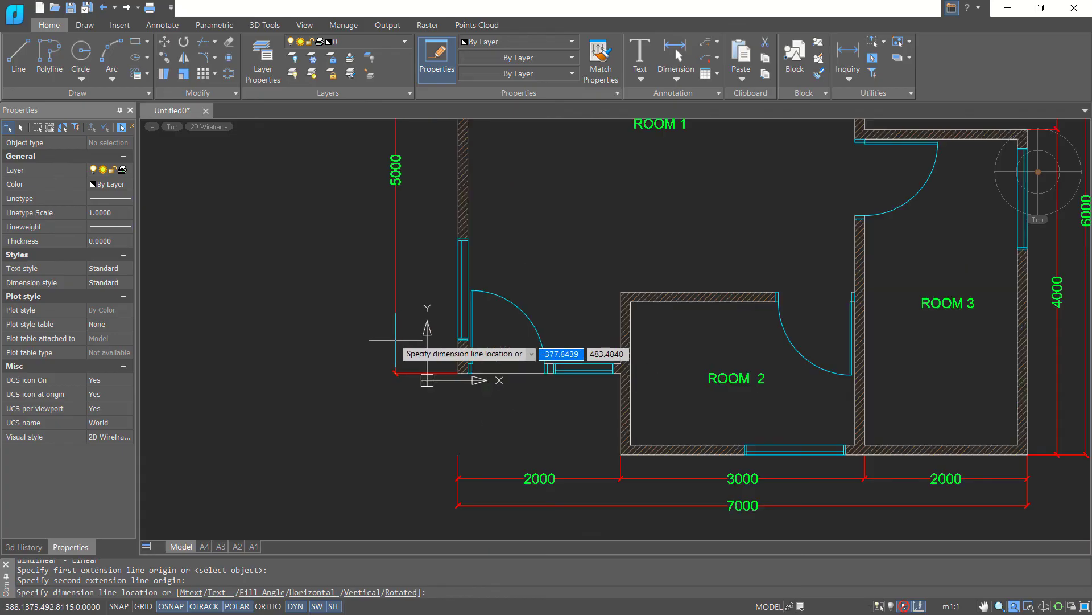
middle_drag(389, 313, 418, 400)
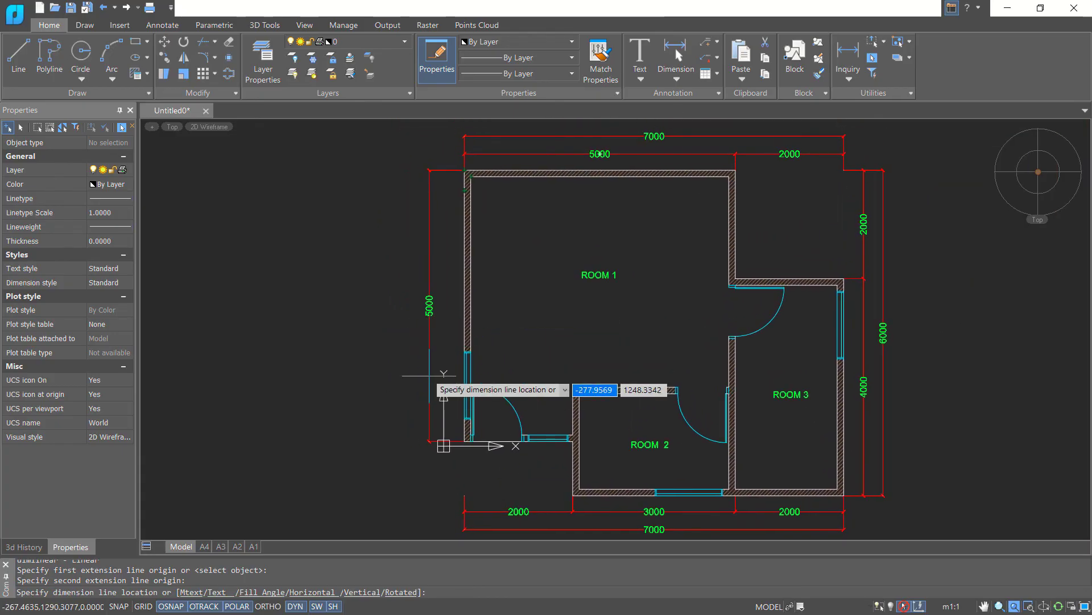
click(445, 315)
Add a vertical dimension from Room 1's outer lower-left corner to the bottom chain's leftmost origin, aligned with Room 1's height dimension
scroll(466, 449, up, 5)
key(Return)
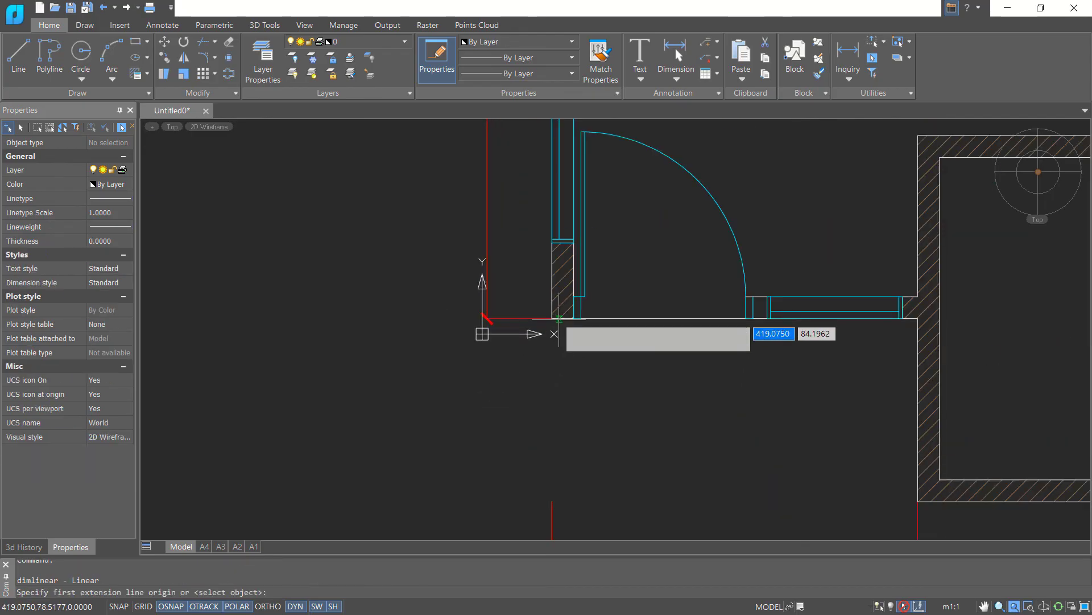
click(557, 318)
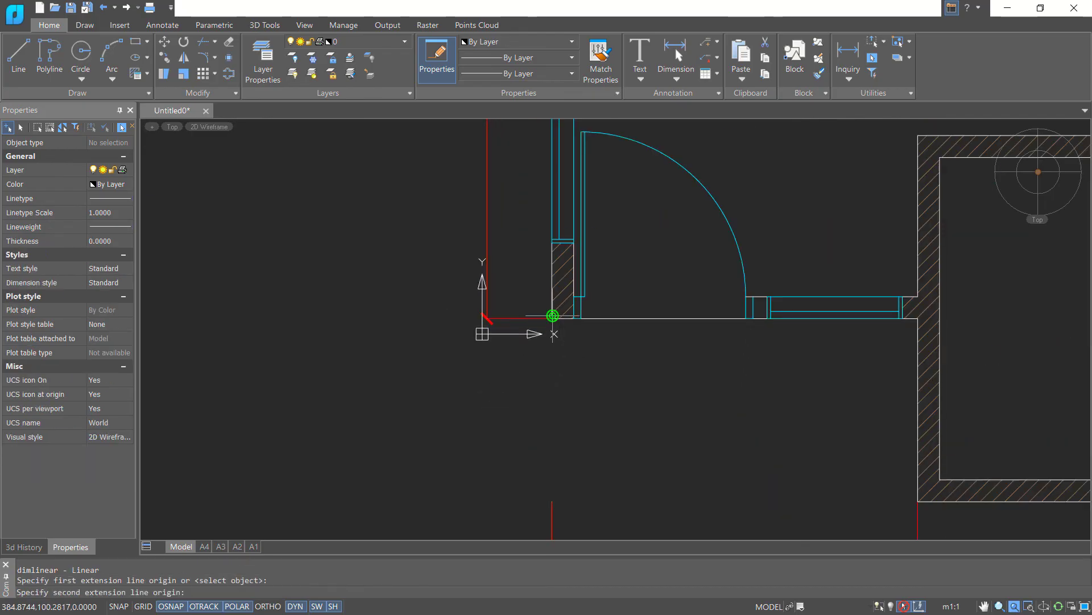
click(552, 501)
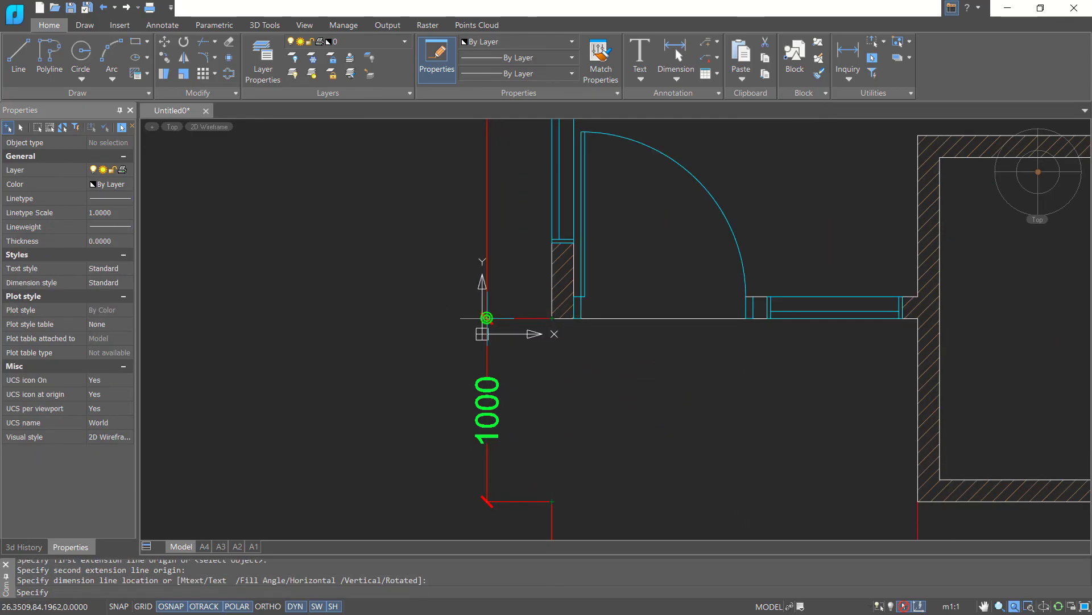
click(487, 318)
Add an overall height dimension outside the left chain, from the bottom chain's leftmost origin to Room 1's outer upper-left corner
key(Return)
click(552, 502)
scroll(588, 414, down, 5)
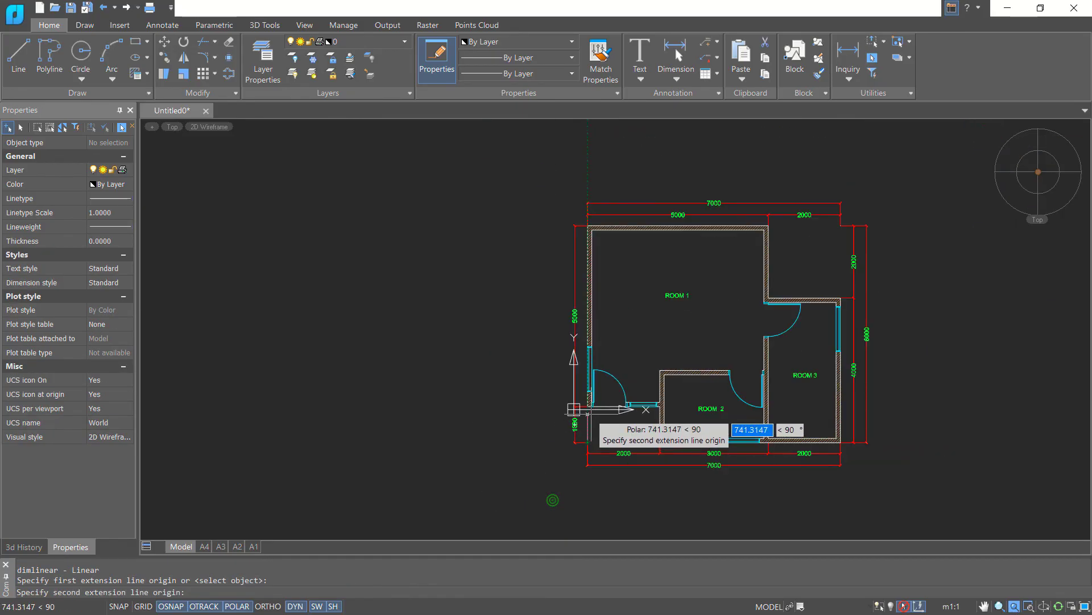
scroll(595, 245, up, 5)
click(562, 180)
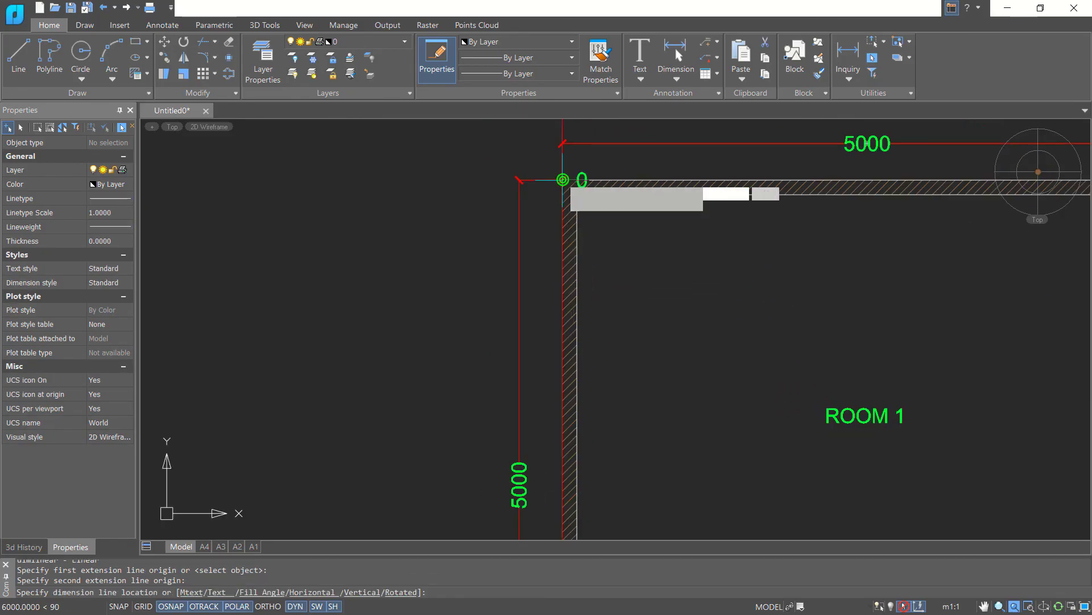
scroll(563, 180, down, 5)
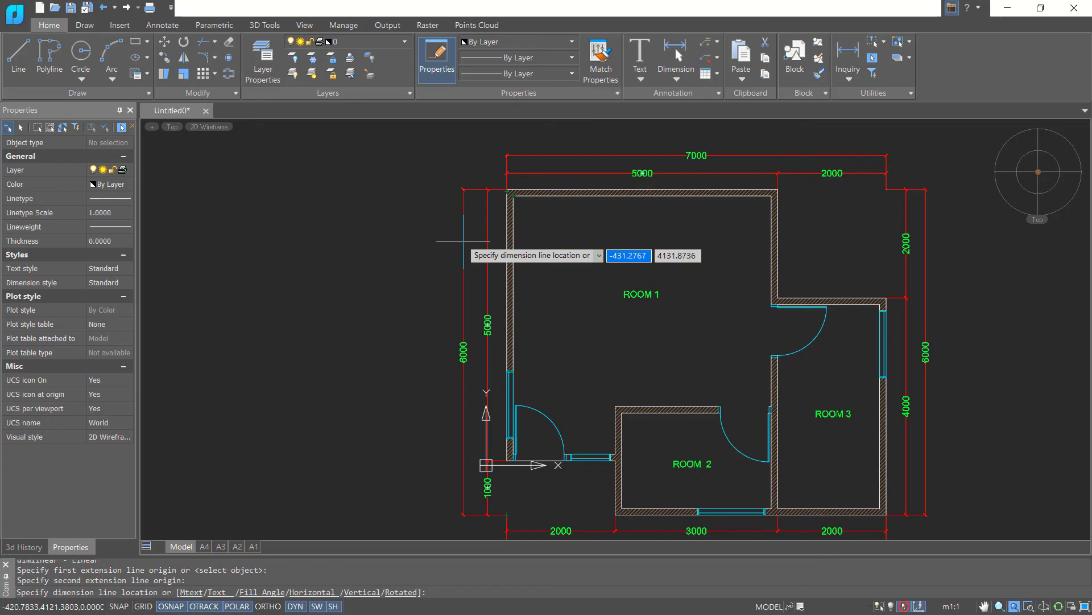
click(463, 241)
middle_drag(737, 348, 625, 322)
scroll(638, 310, down, 1)
scroll(635, 318, up, 1)
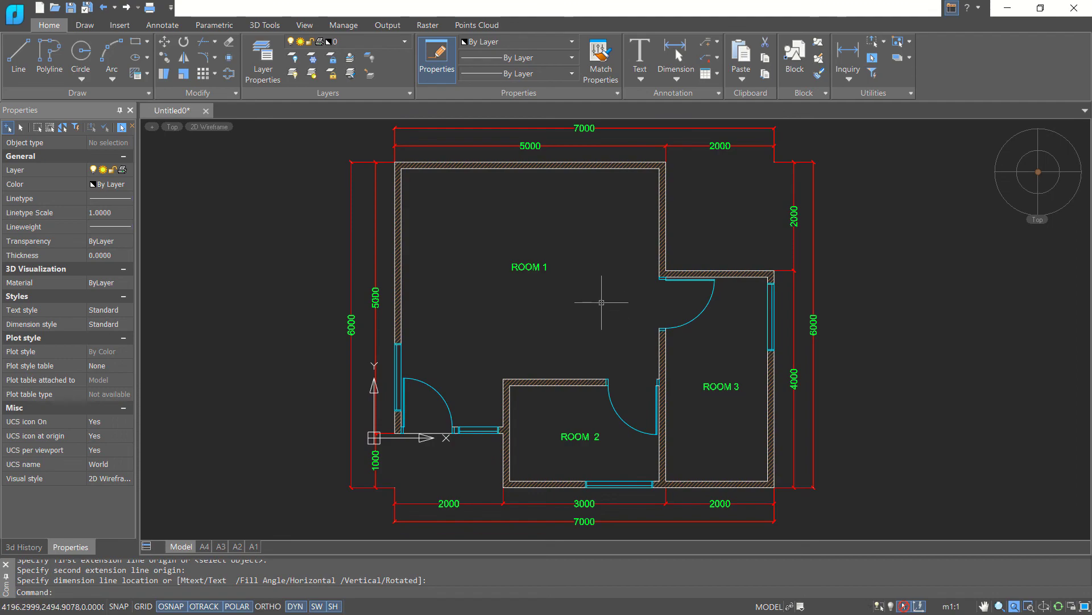